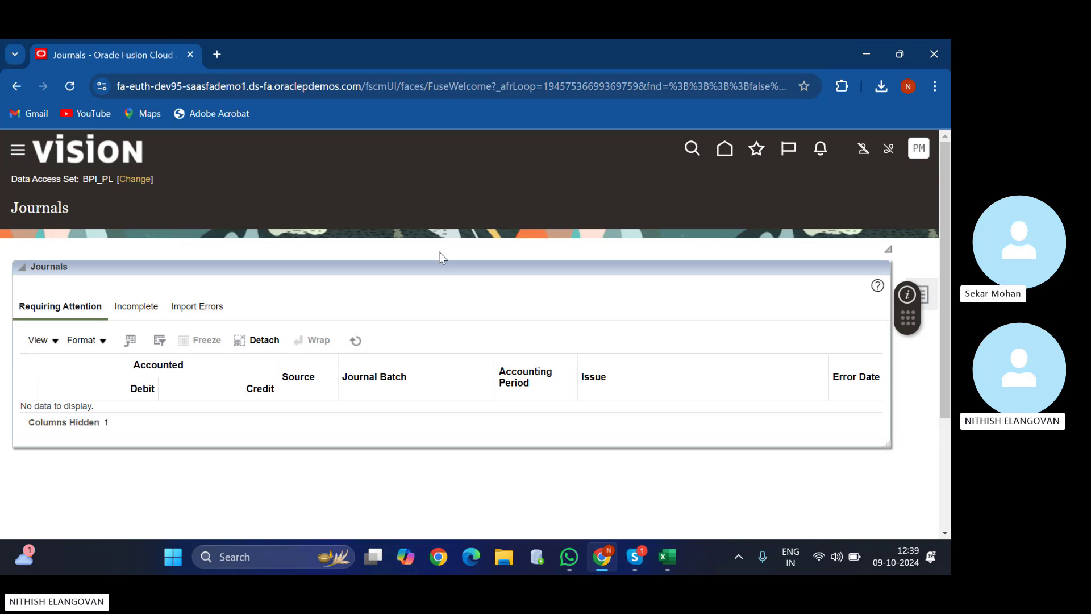
# Sign in to Oracle Applications Cloud from the JournalEntry workbook with the user ID and password.
pyautogui.moveTo(639, 558)
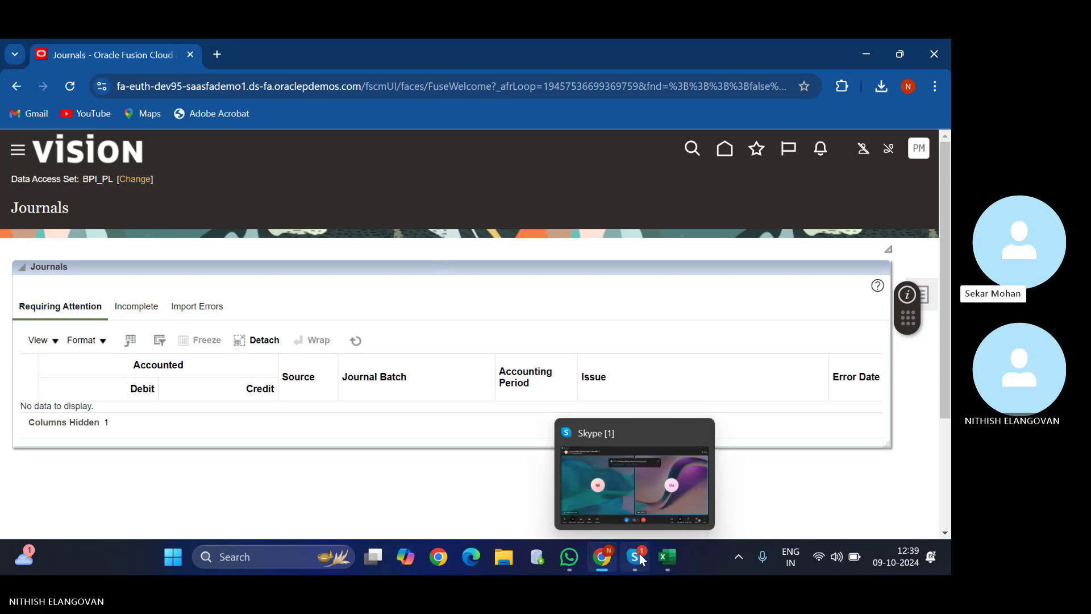
pyautogui.click(669, 553)
pyautogui.click(509, 365)
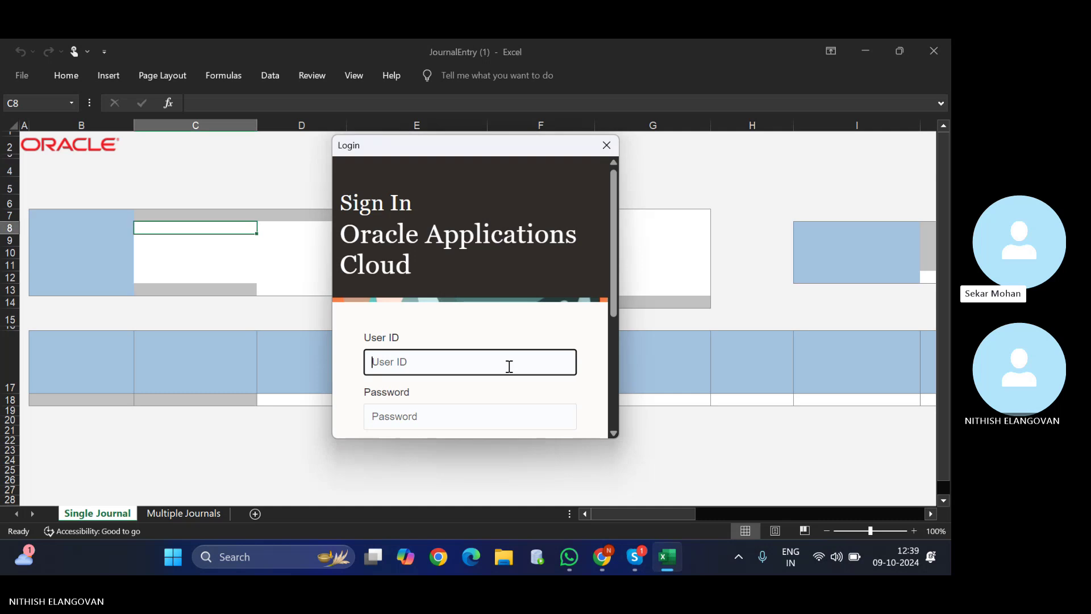
pyautogui.scroll(-2, 507, 360)
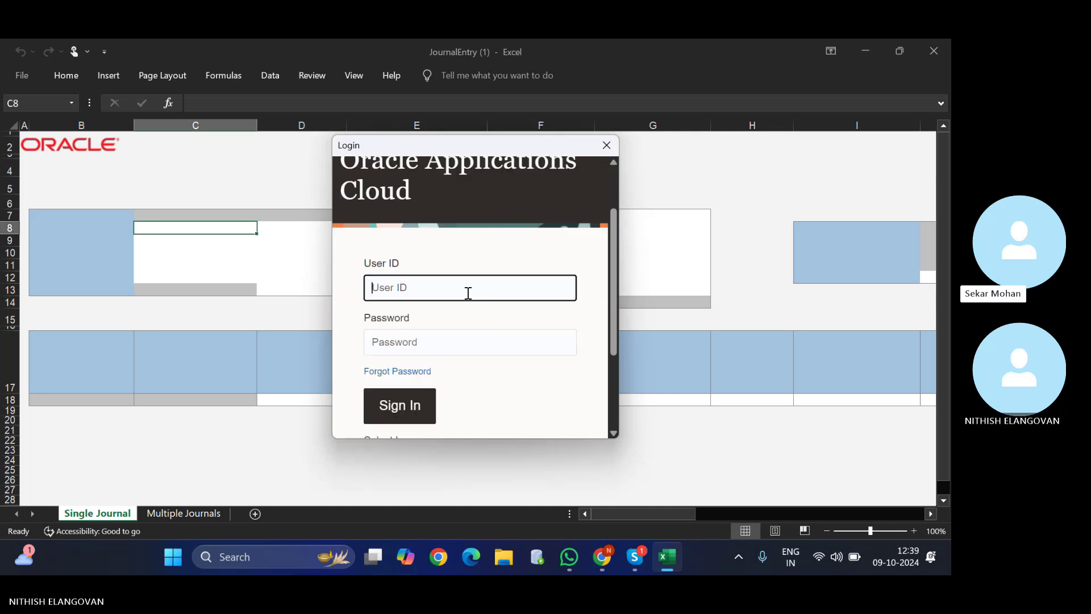
pyautogui.click(469, 341)
pyautogui.write('***')
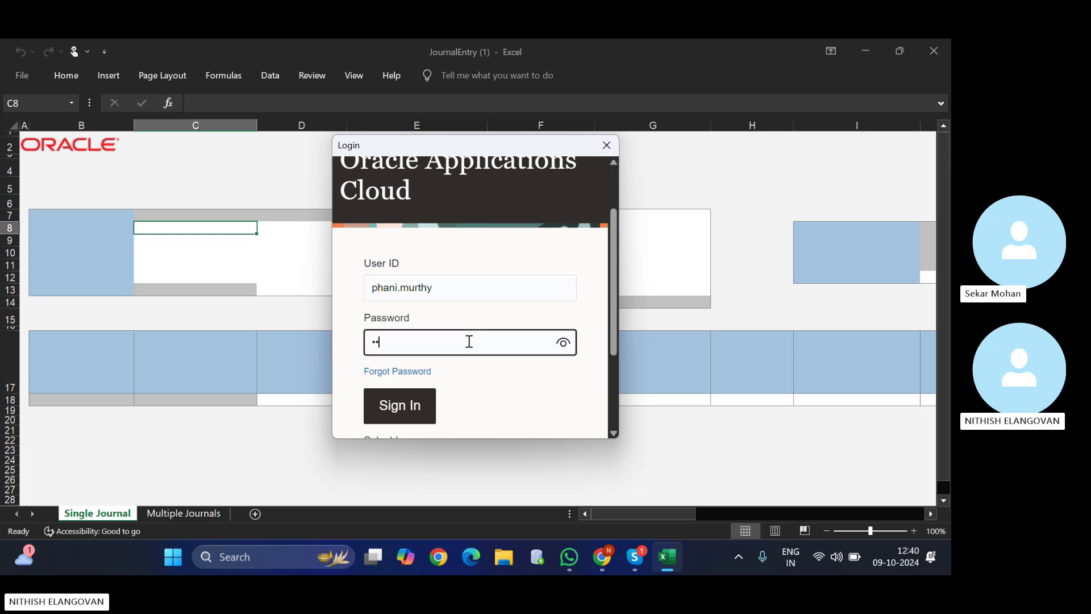
pyautogui.press('BackSpace')
pyautogui.write('*****')
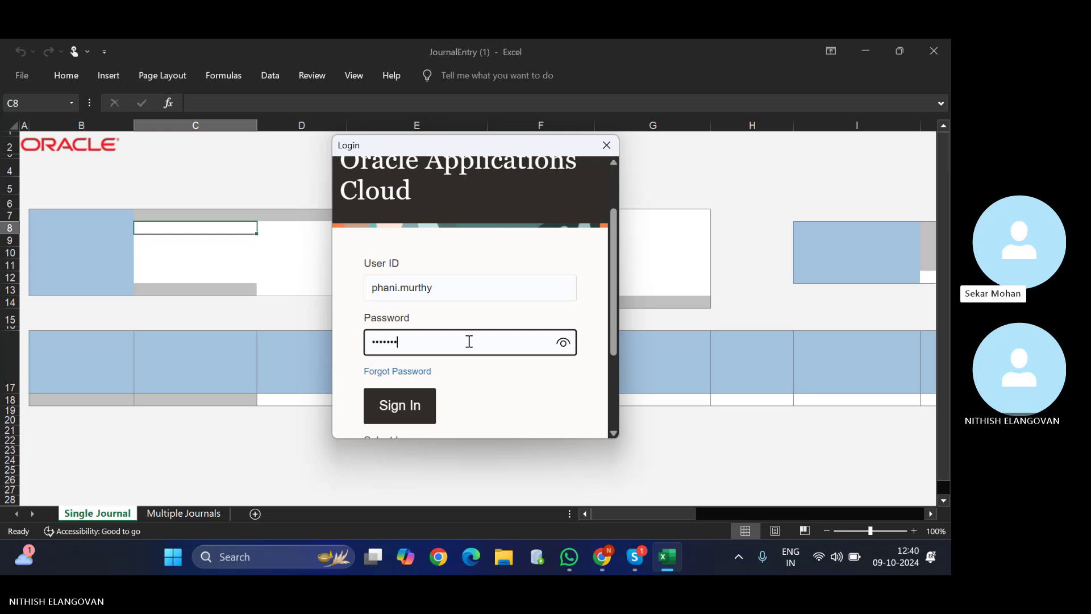
pyautogui.write('***')
pyautogui.click(419, 402)
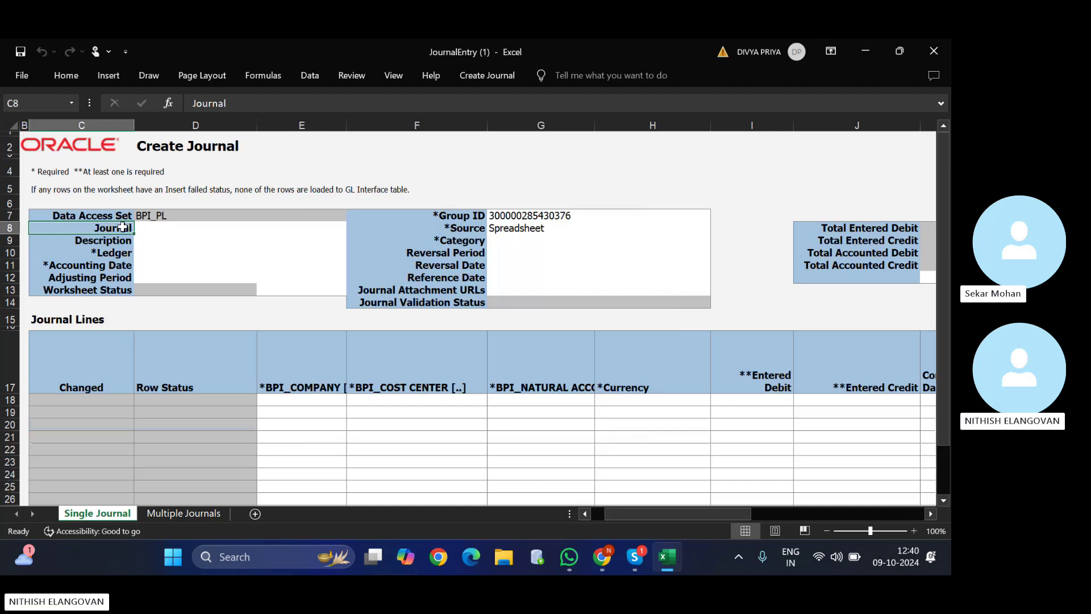
# Name the journal Car Rent in D8 and choose BPI_PL as the ledger.
pyautogui.click(153, 227)
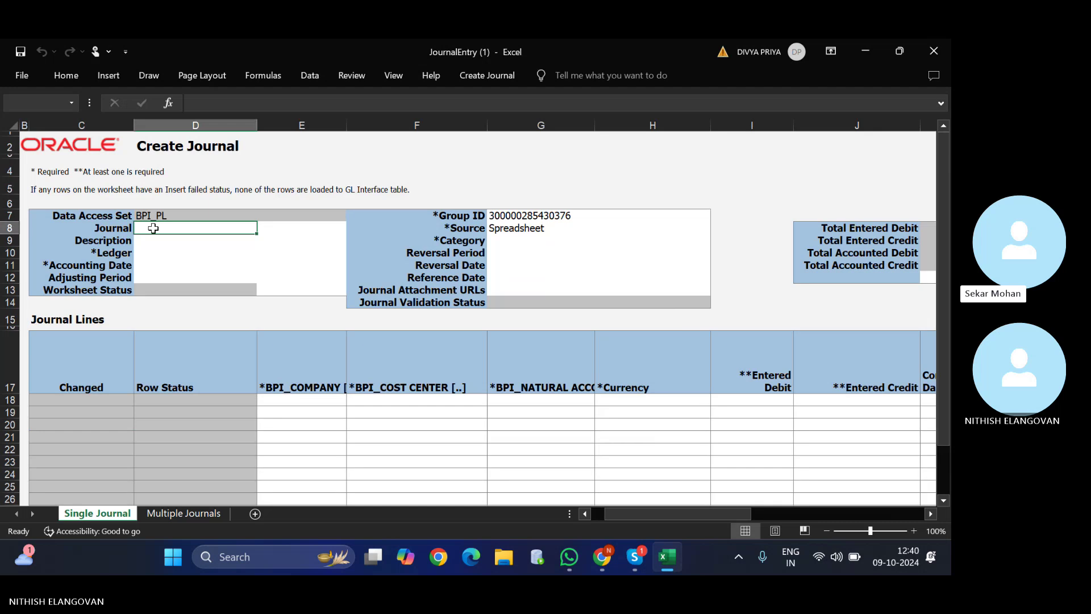
pyautogui.write('Ca')
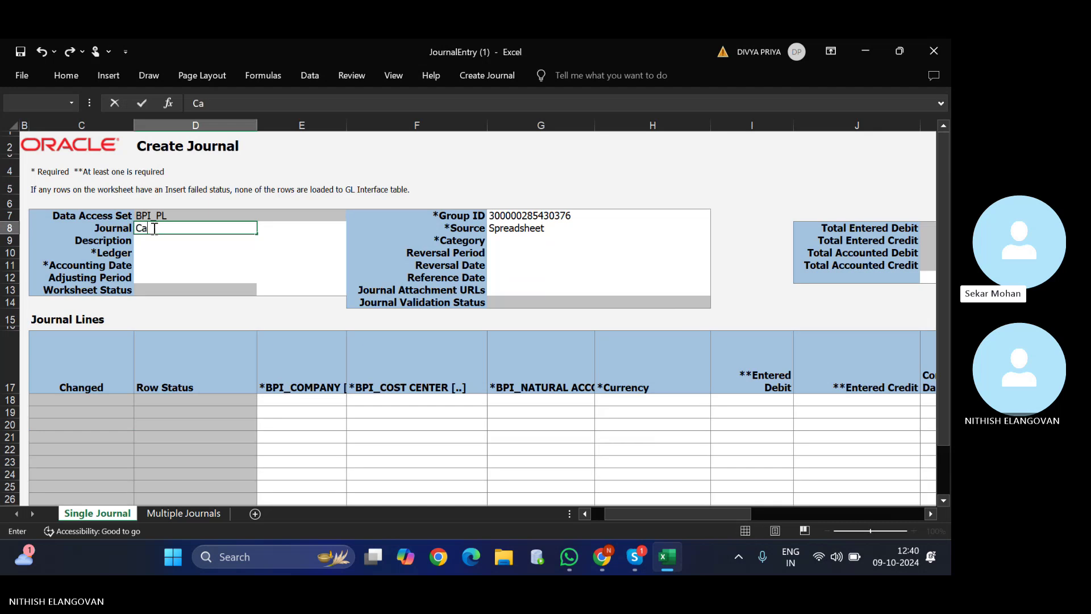
pyautogui.write('r R')
pyautogui.write('enr')
pyautogui.write('t')
pyautogui.click(138, 239)
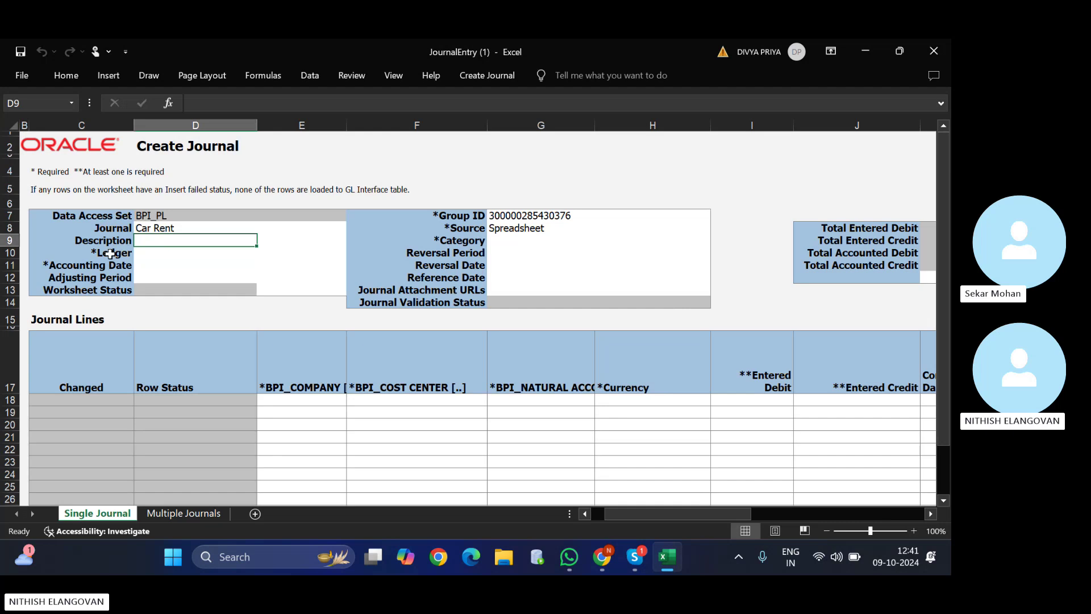
pyautogui.click(139, 253)
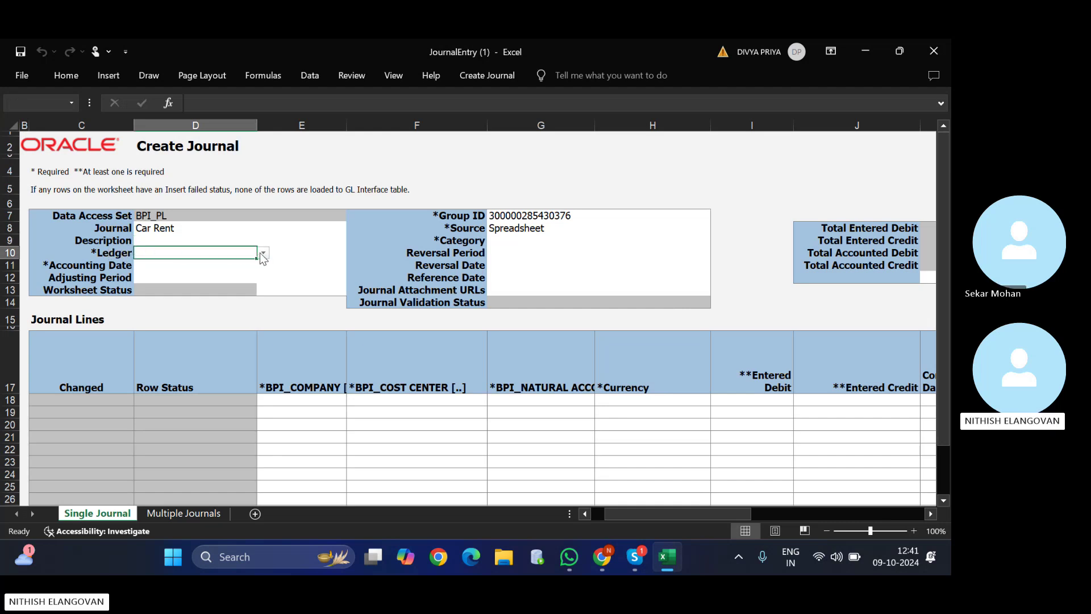
pyautogui.click(263, 253)
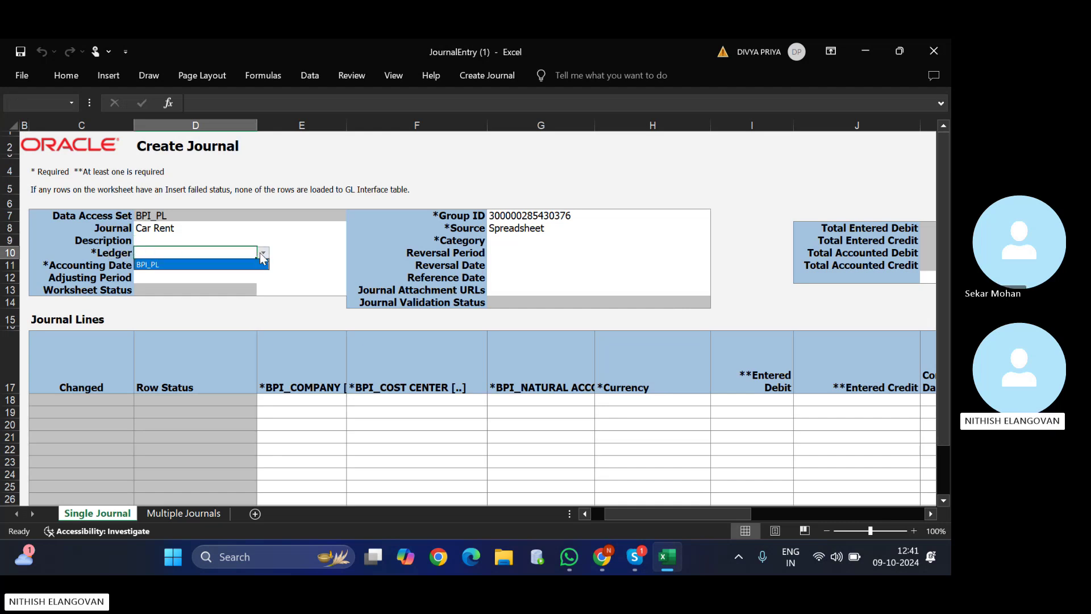
pyautogui.click(160, 265)
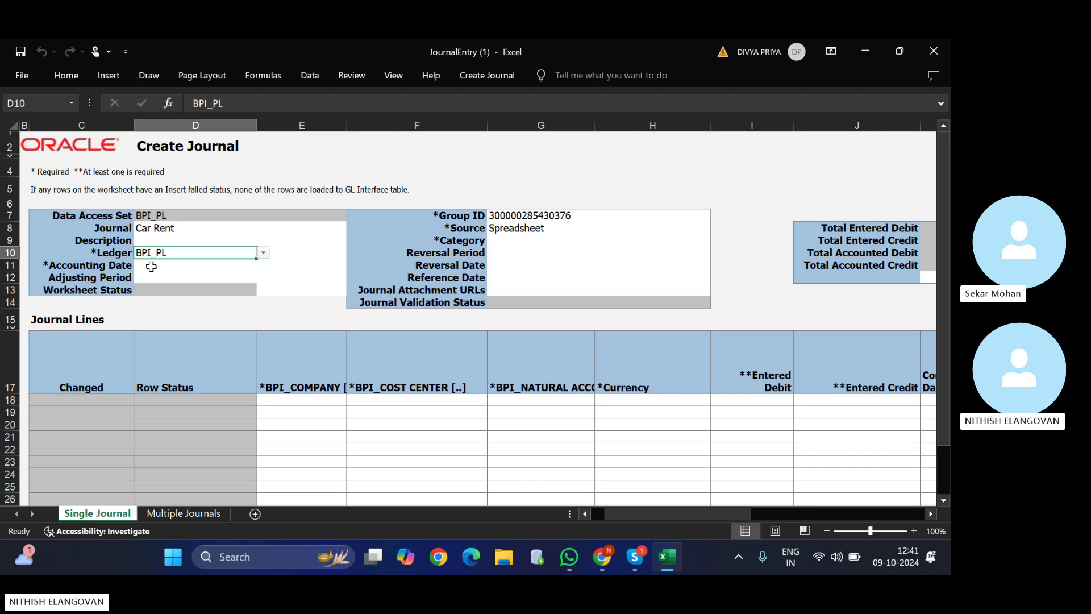
# Set the accounting date in D11 to 09-10-2024 and open the Category lookup from G9.
pyautogui.click(124, 265)
pyautogui.click(147, 266)
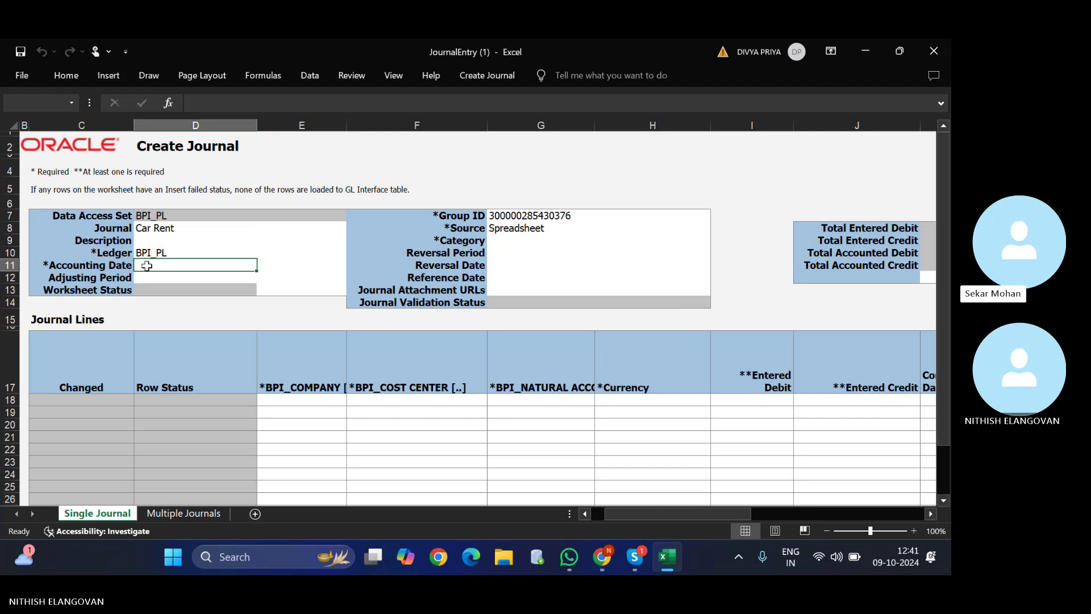
pyautogui.write('09-10')
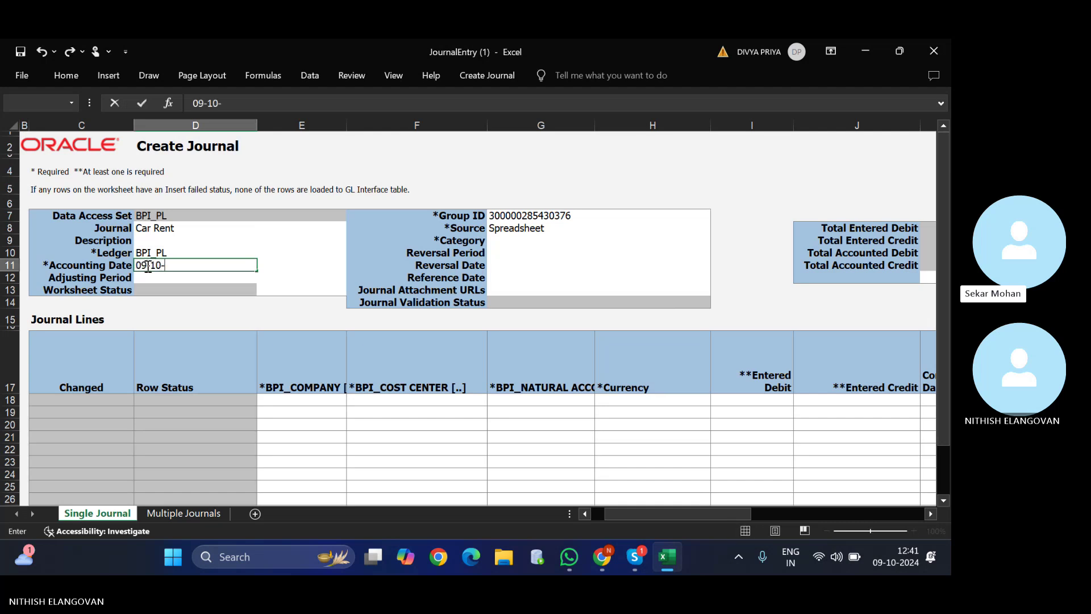
pyautogui.write('-2023')
pyautogui.press('BackSpace')
pyautogui.write('4')
pyautogui.click(84, 278)
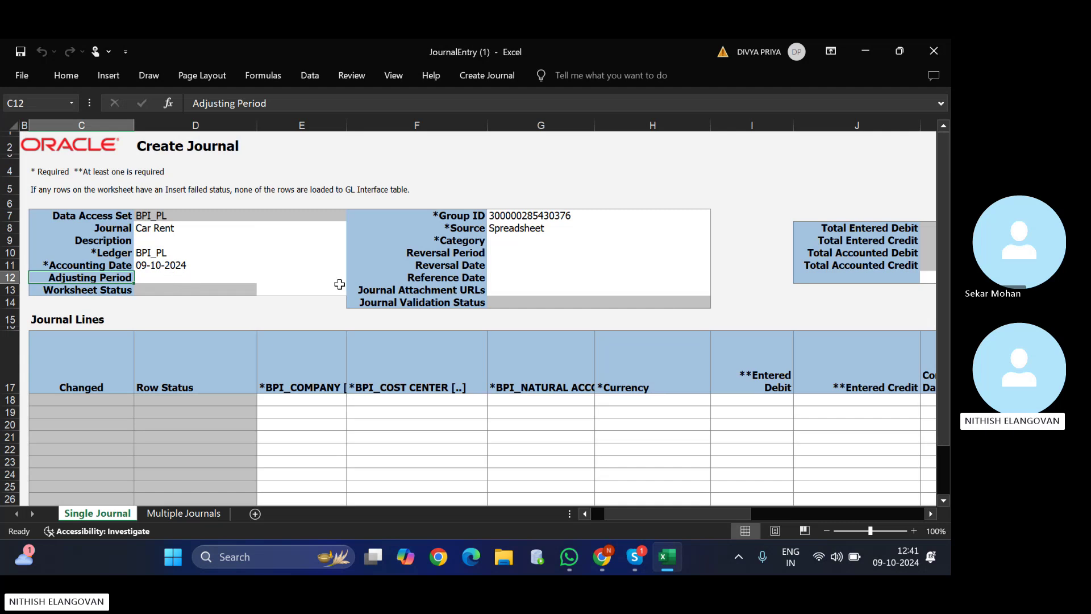
pyautogui.click(503, 241)
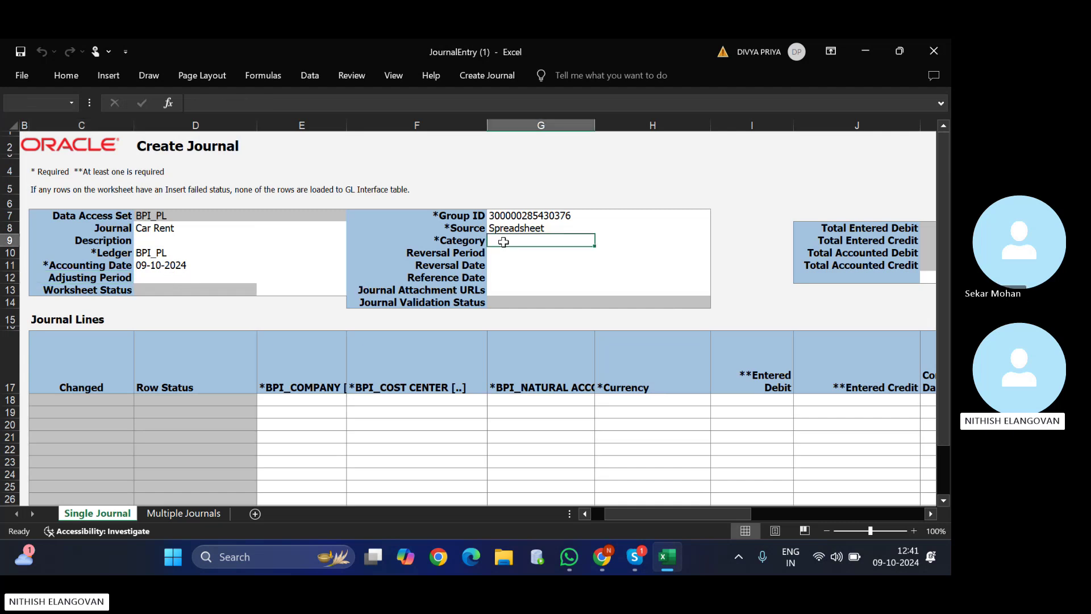
pyautogui.doubleClick(504, 242)
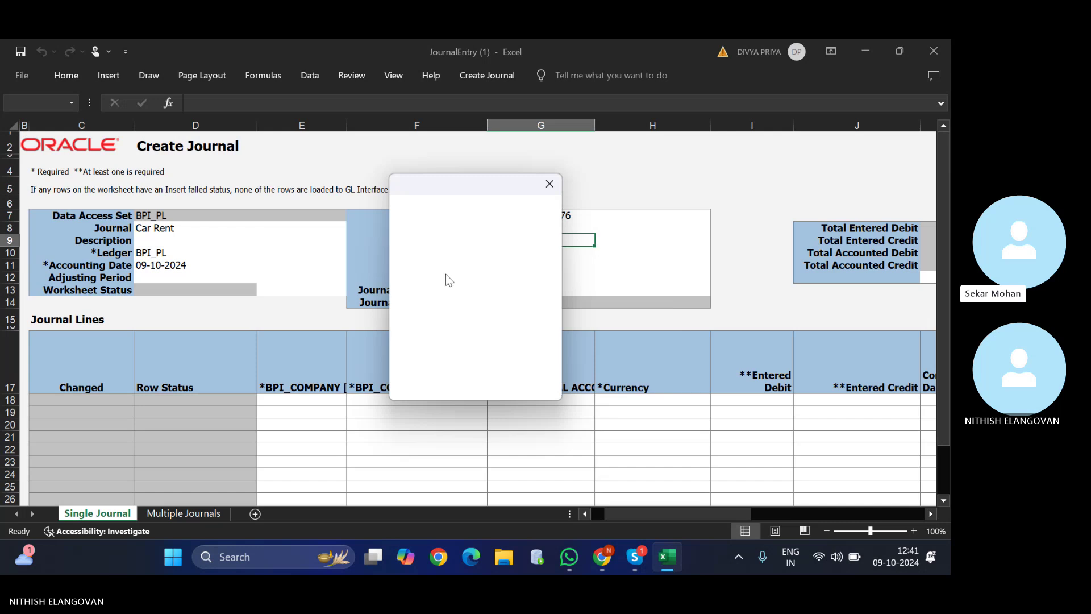
# Search category names for 'adj%' and choose Adjustment as the journal category.
pyautogui.click(468, 235)
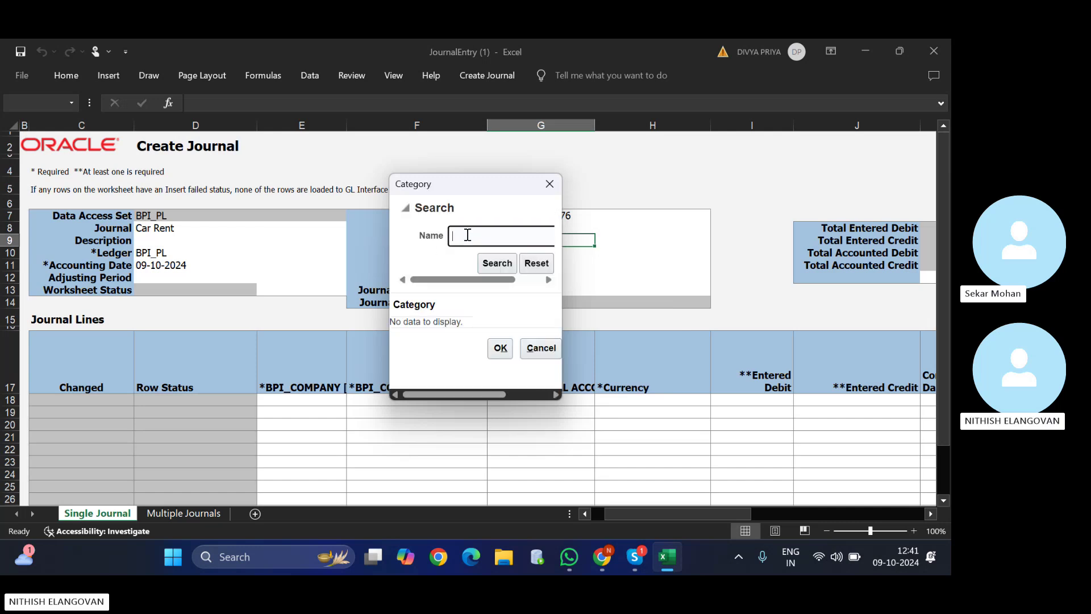
pyautogui.write('adj')
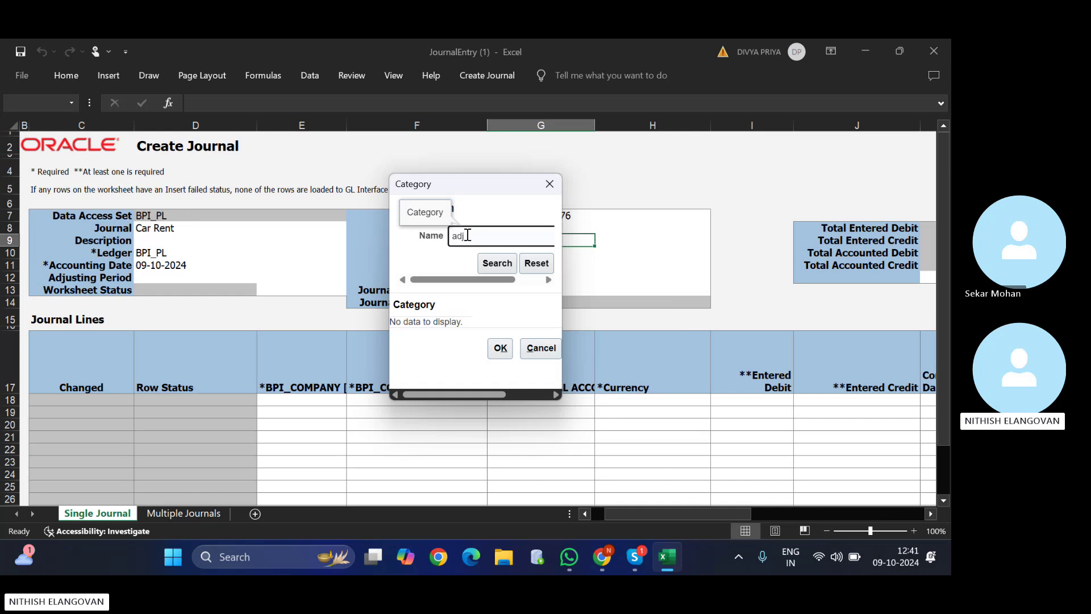
pyautogui.write('%')
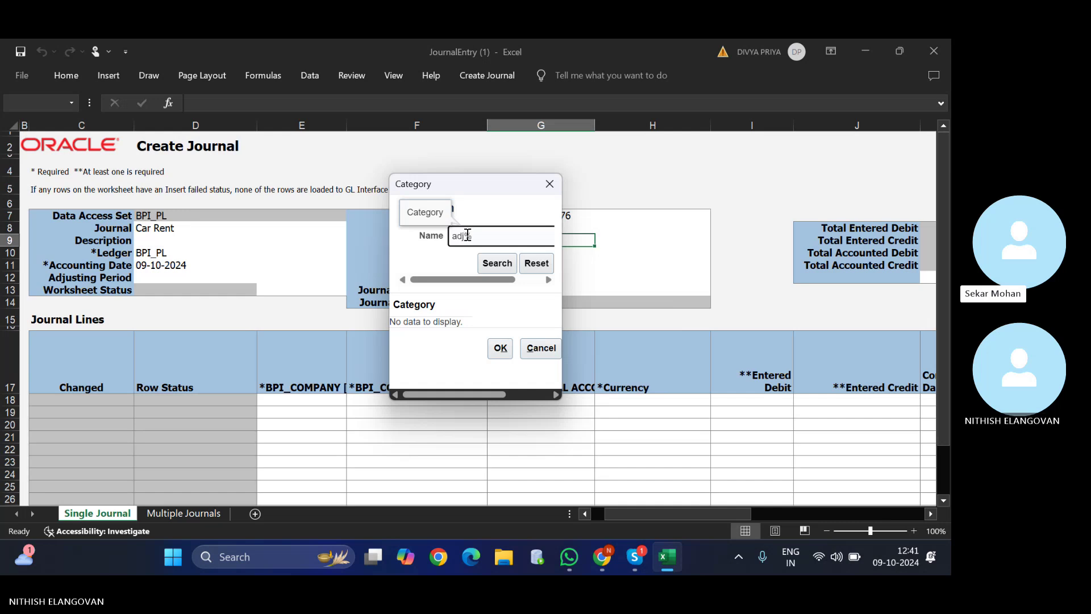
pyautogui.press('Return')
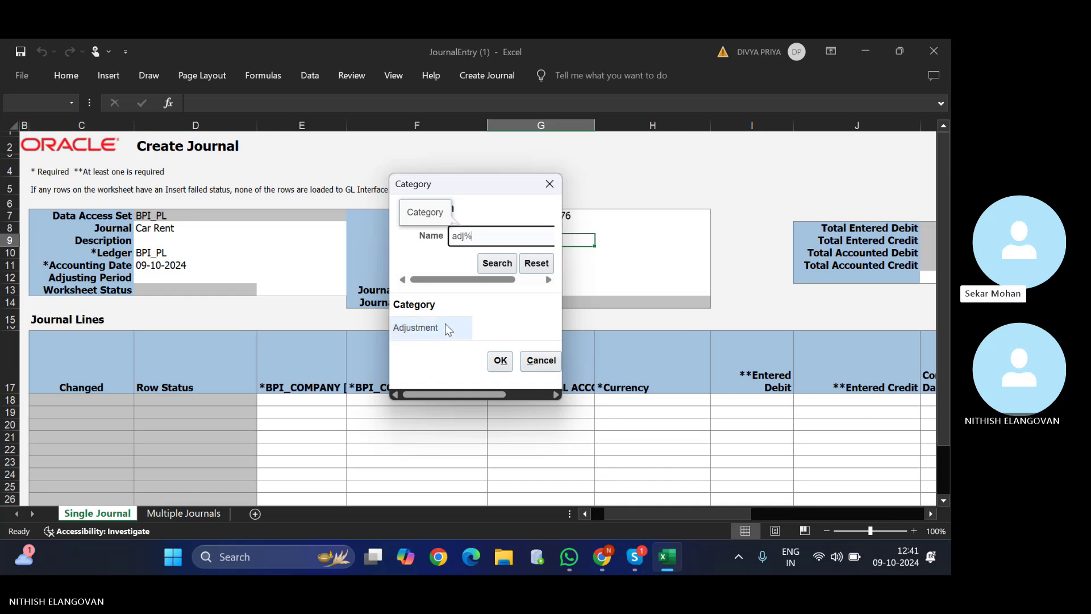
pyautogui.click(447, 328)
pyautogui.click(500, 361)
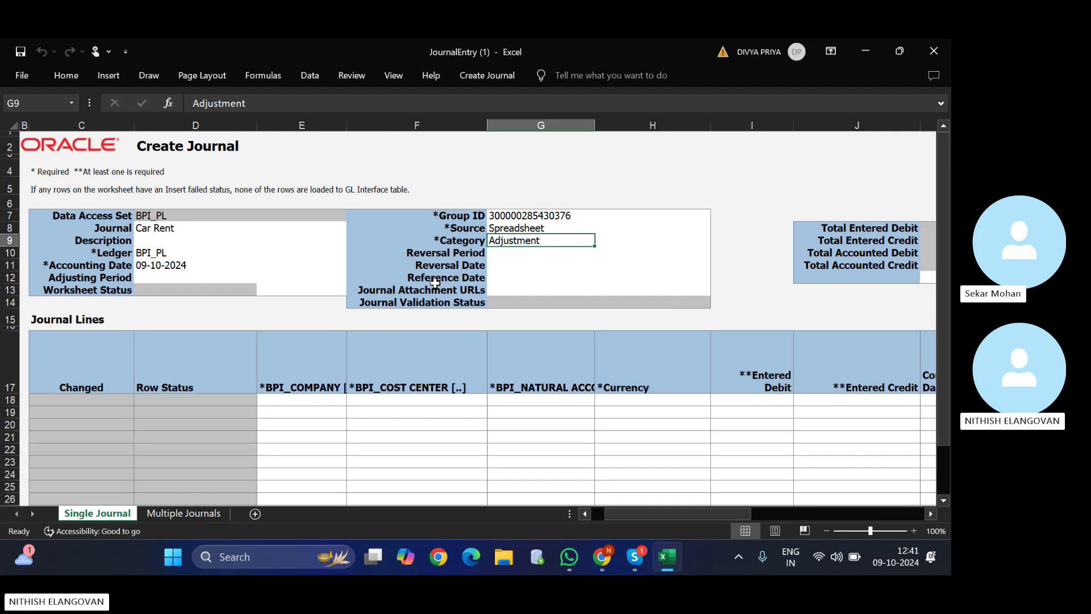
# Scroll down and select the first journal line's account cell E18.
pyautogui.scroll(-1, 516, 274)
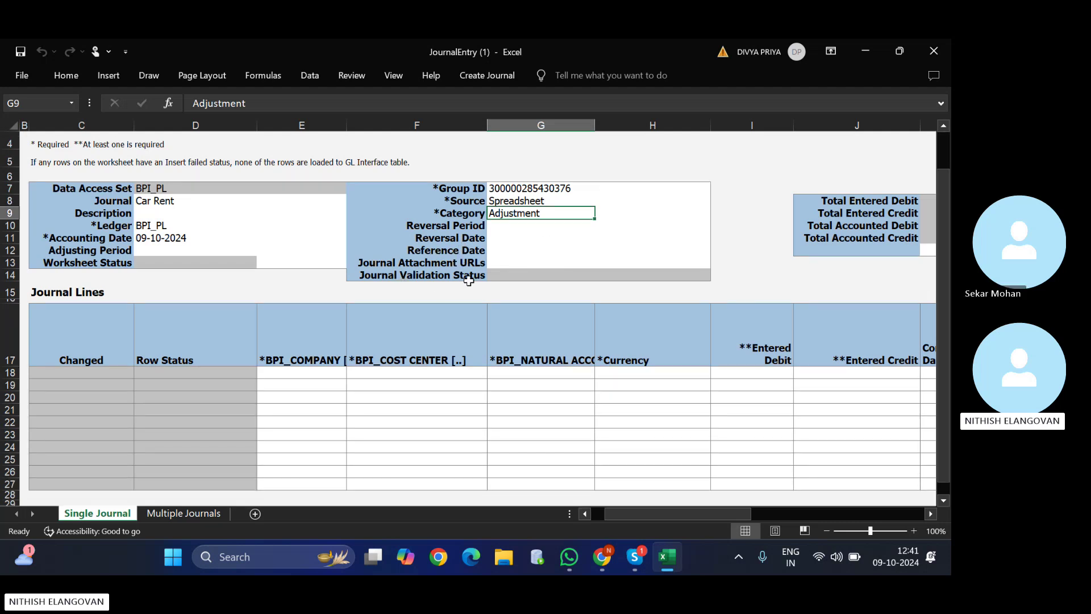
pyautogui.click(307, 372)
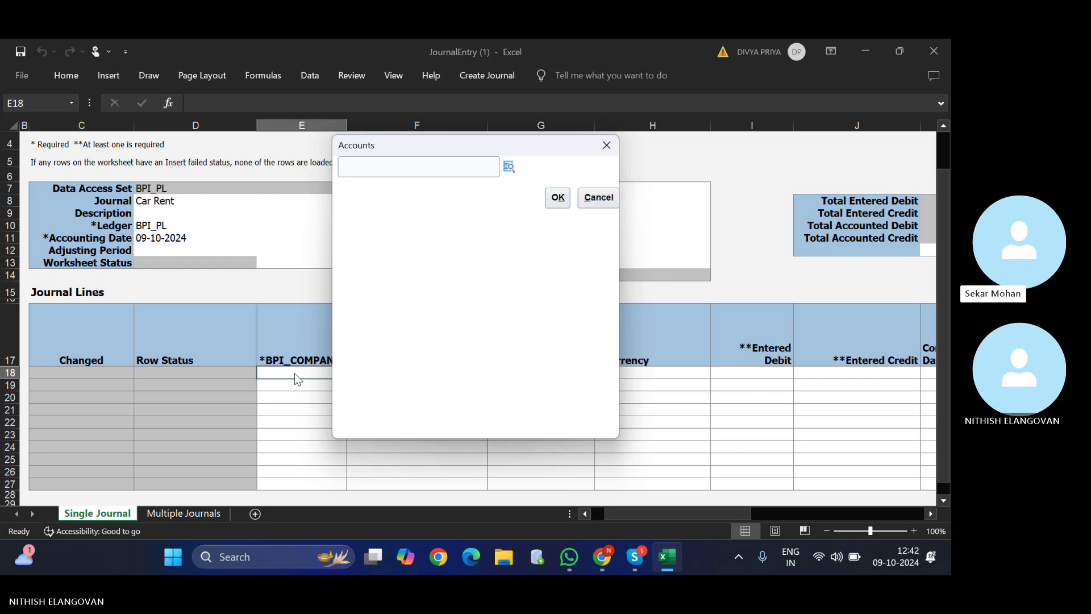
# In the account segment search, choose company 101 and cost center 121.
pyautogui.click(508, 168)
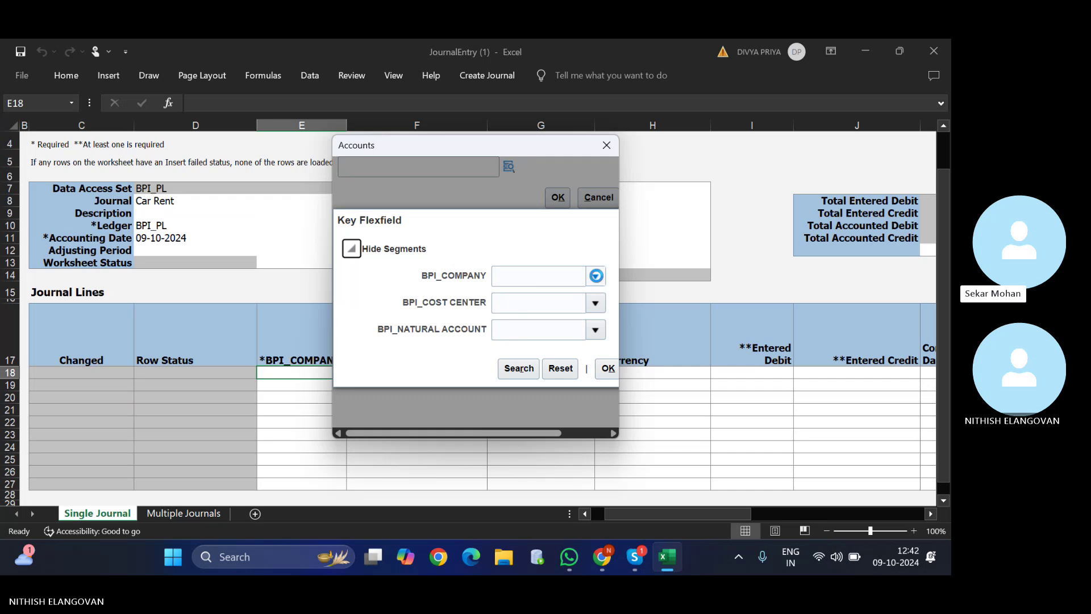
pyautogui.click(596, 277)
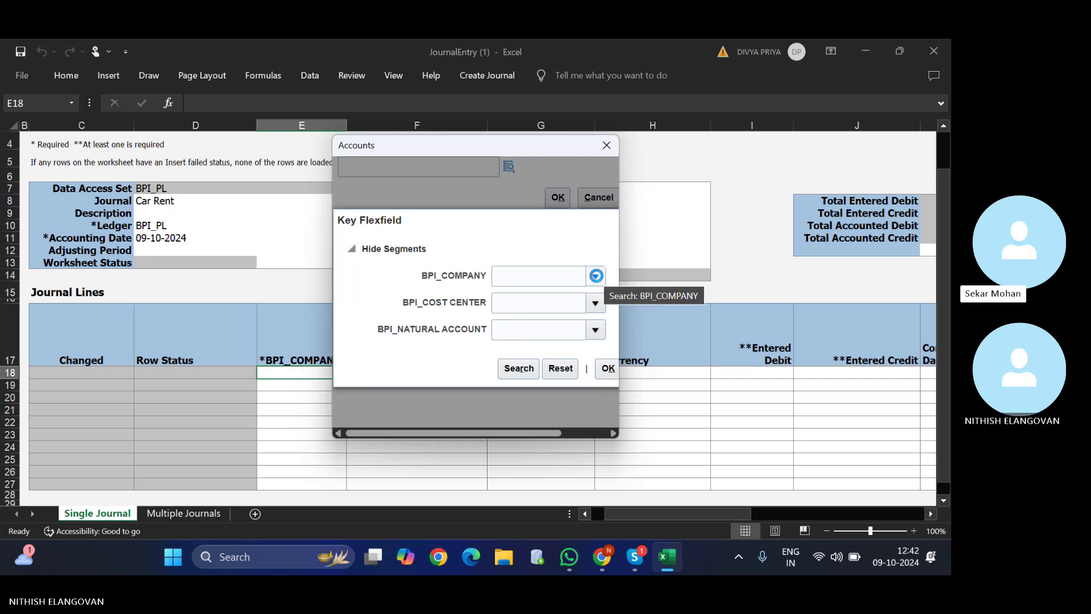
pyautogui.click(596, 276)
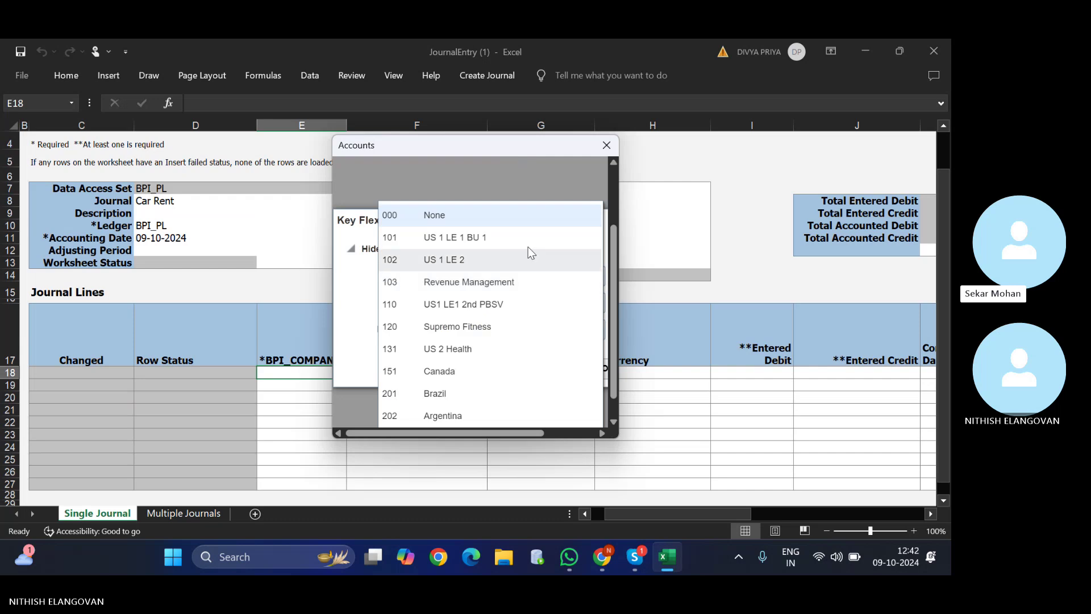
pyautogui.click(447, 236)
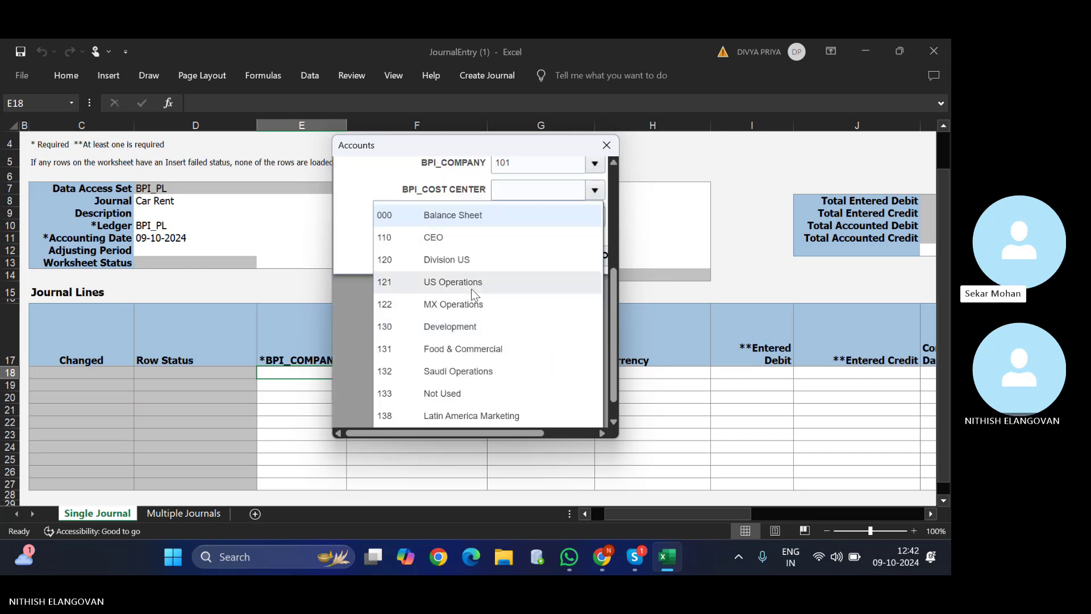
pyautogui.click(464, 282)
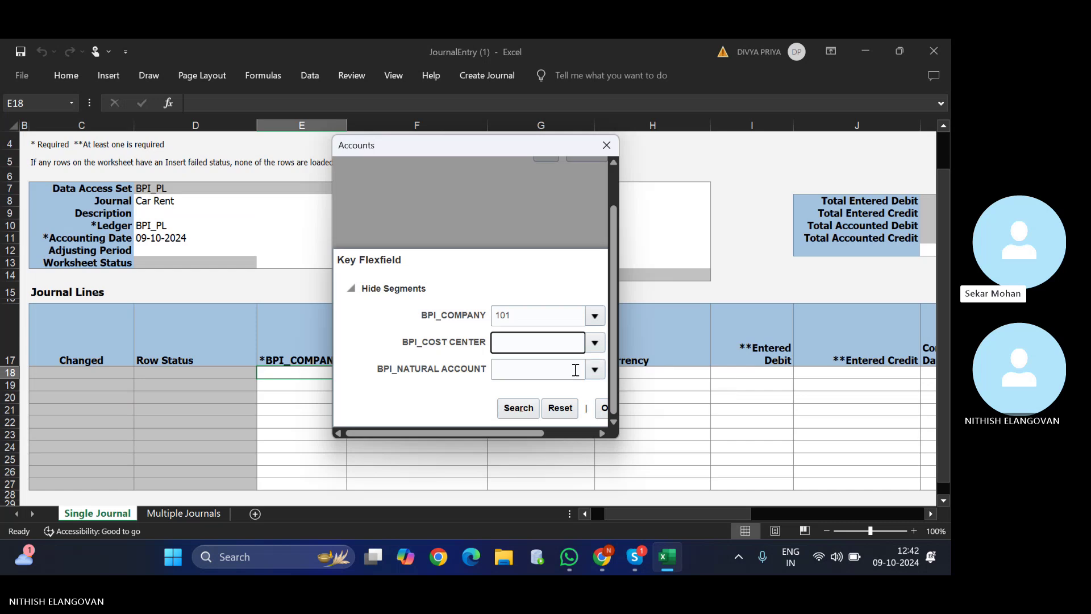
pyautogui.click(569, 372)
pyautogui.click(595, 368)
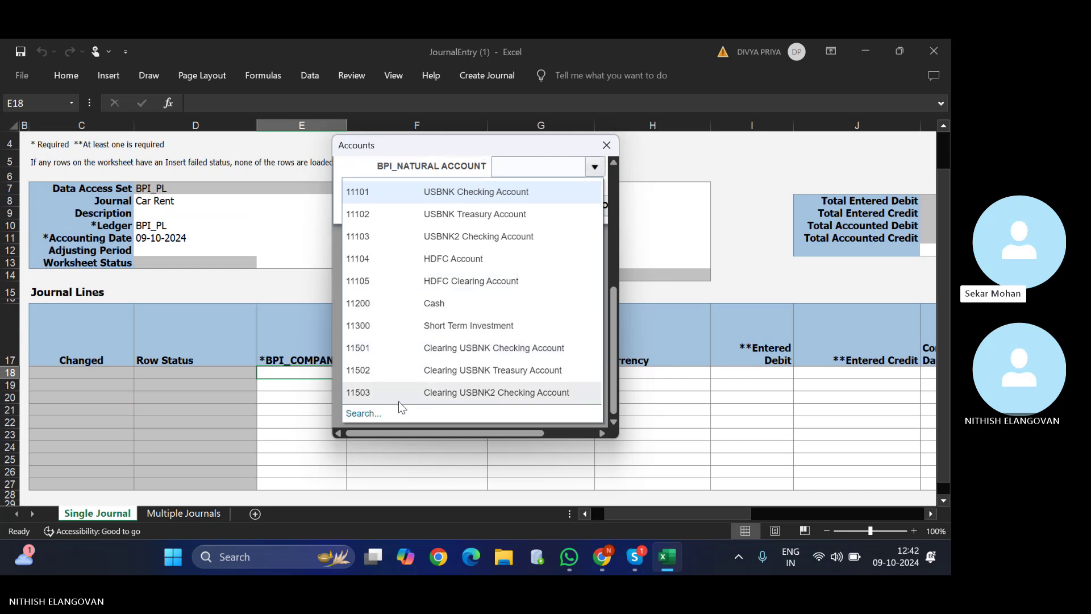
pyautogui.click(371, 415)
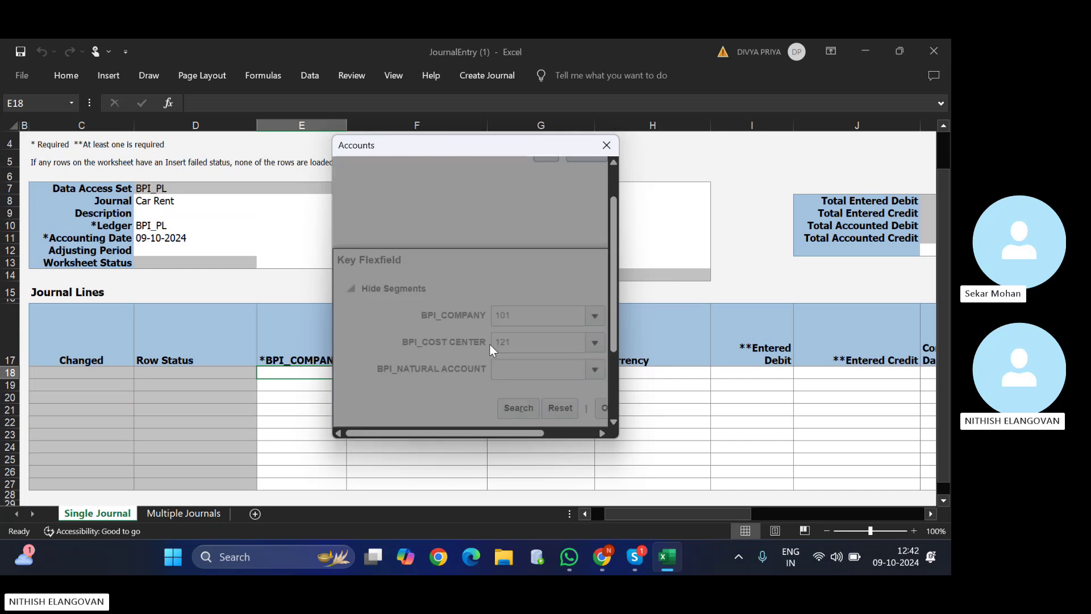
pyautogui.click(484, 280)
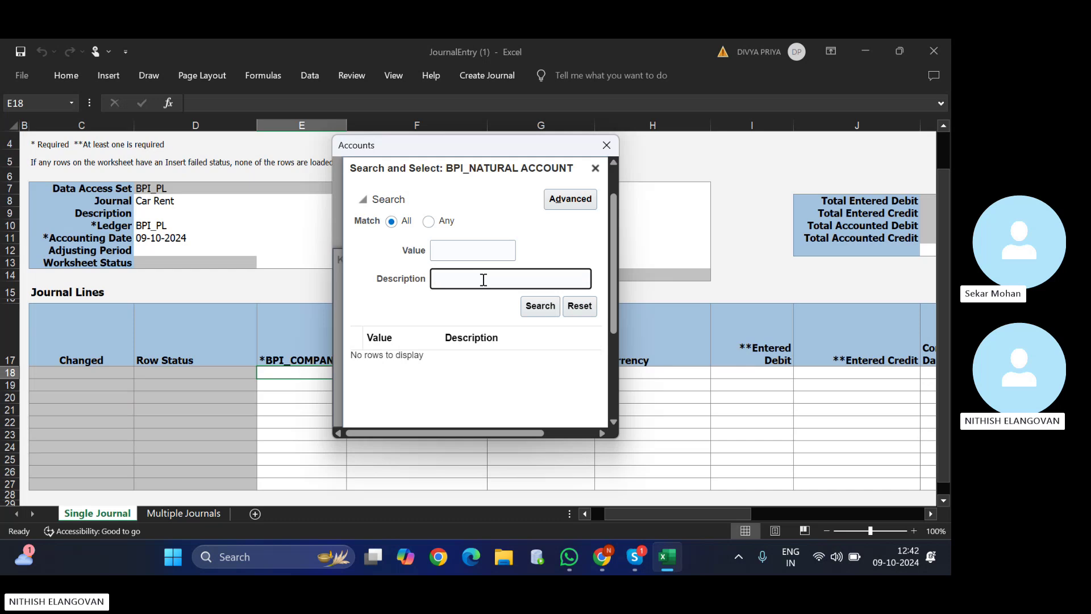
pyautogui.write('%')
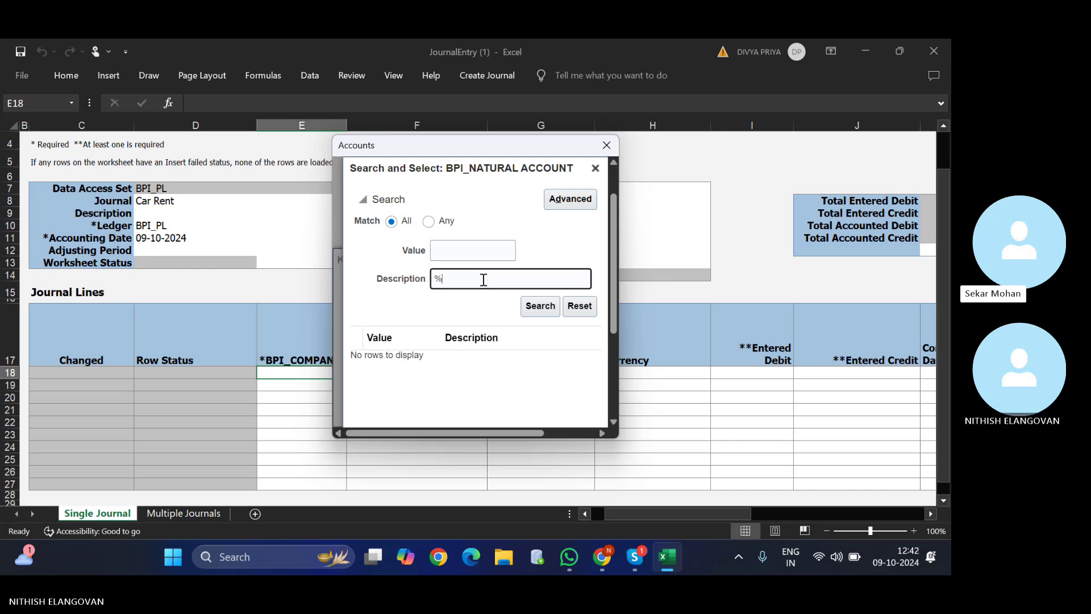
pyautogui.write('expes')
pyautogui.click(540, 305)
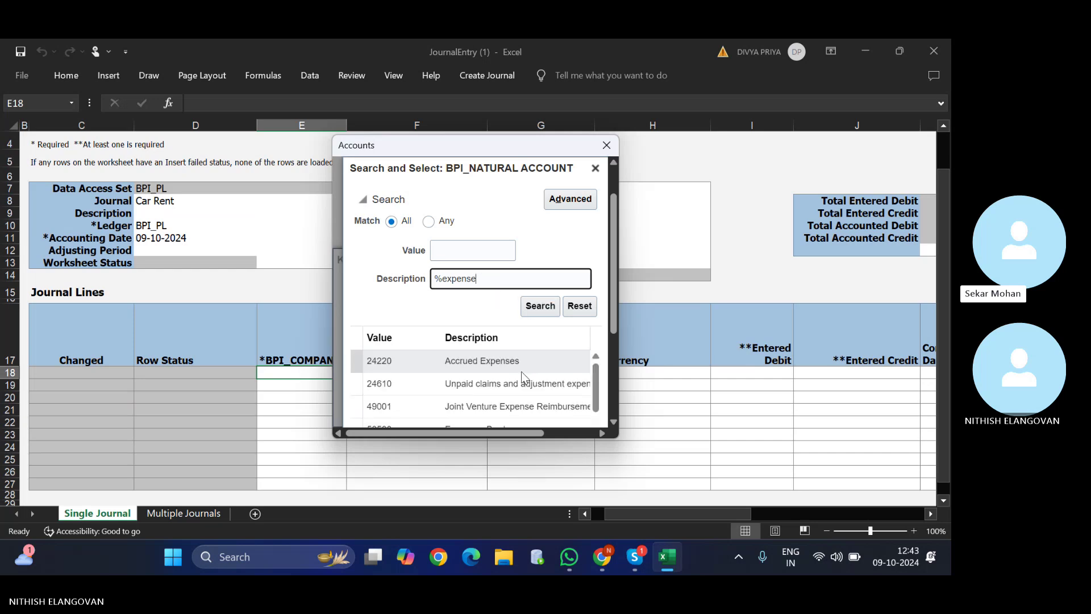
pyautogui.scroll(-5, 523, 311)
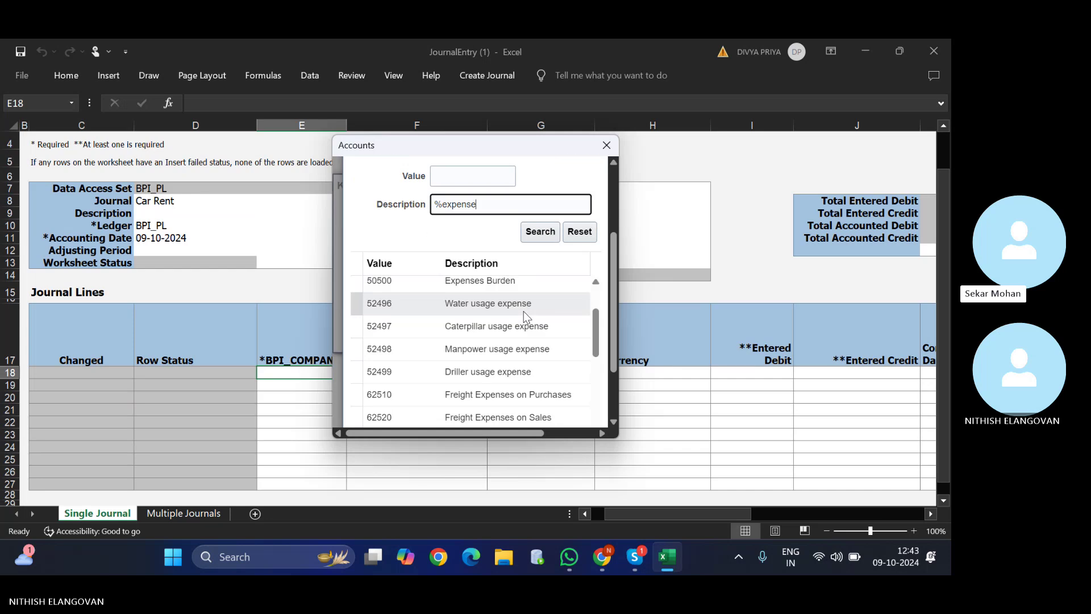
pyautogui.scroll(-5, 524, 311)
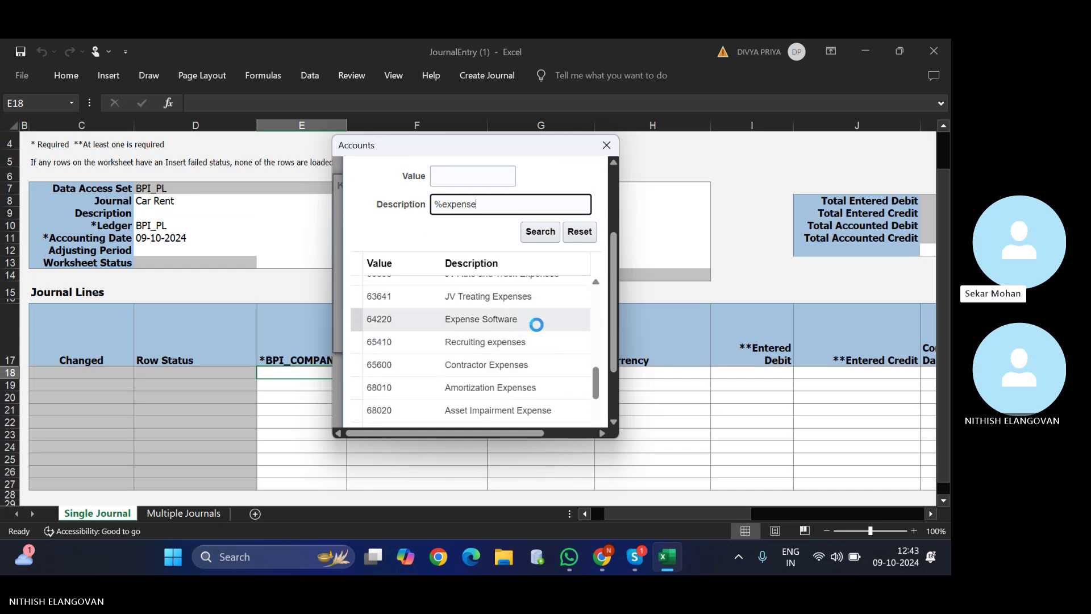
pyautogui.scroll(-1, 537, 322)
pyautogui.scroll(-3, 537, 322)
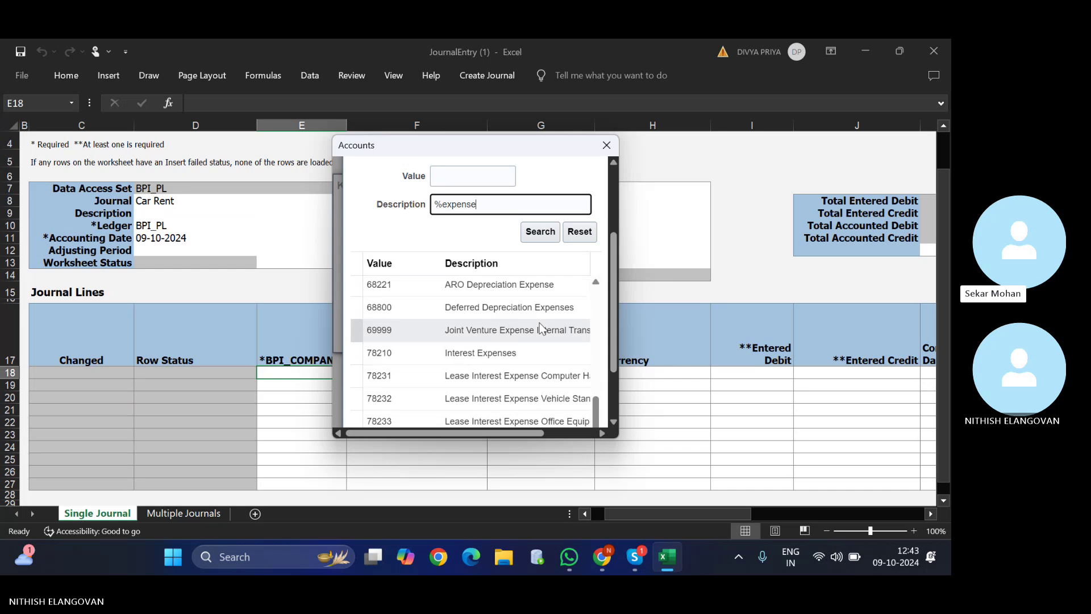
pyautogui.scroll(-3, 540, 323)
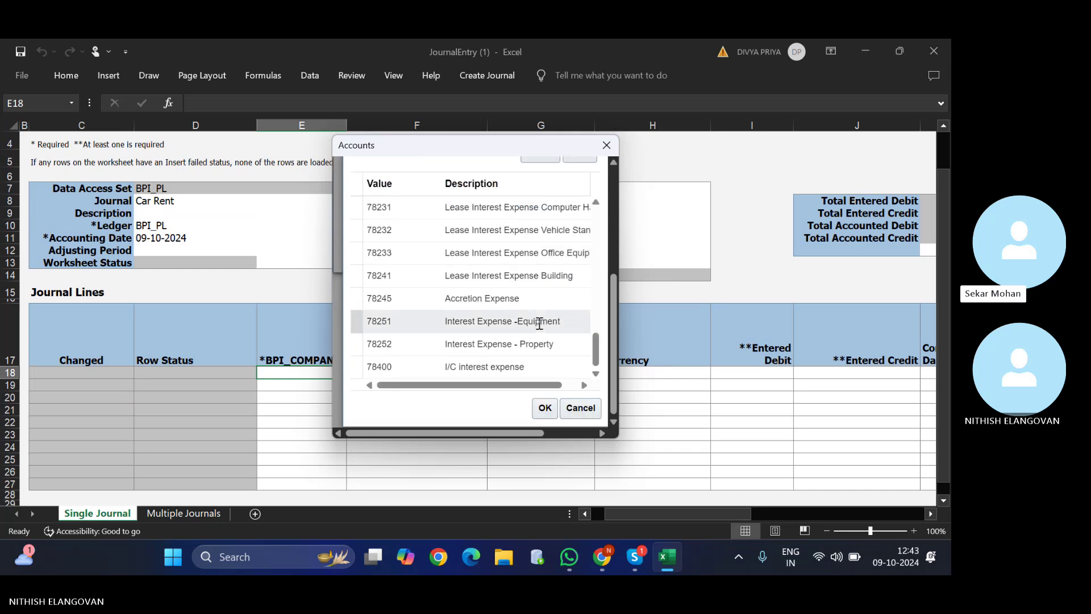
pyautogui.scroll(5, 527, 328)
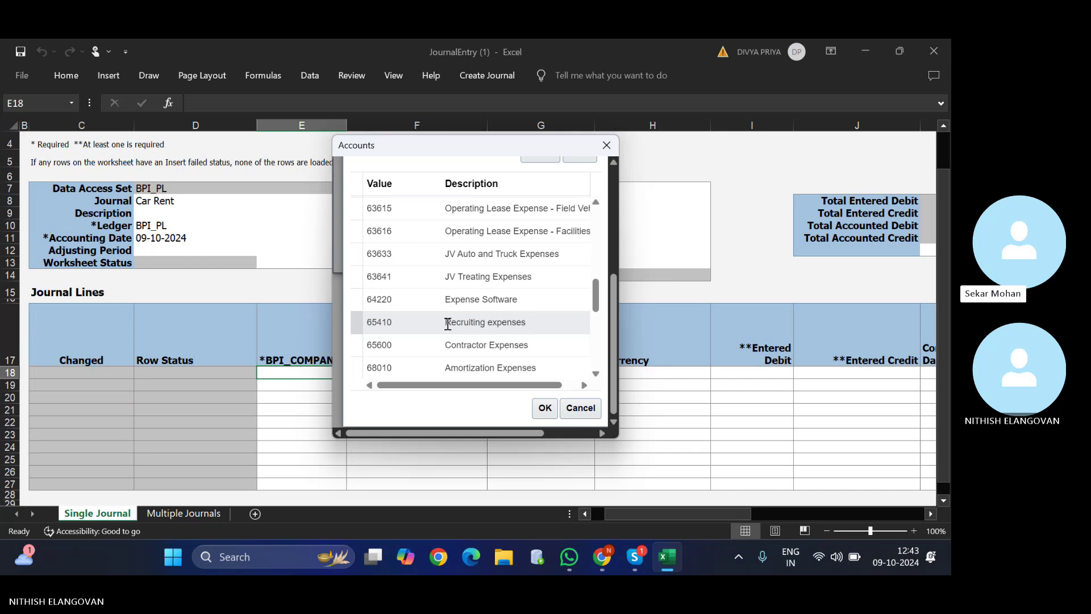
pyautogui.click(502, 323)
pyautogui.click(544, 407)
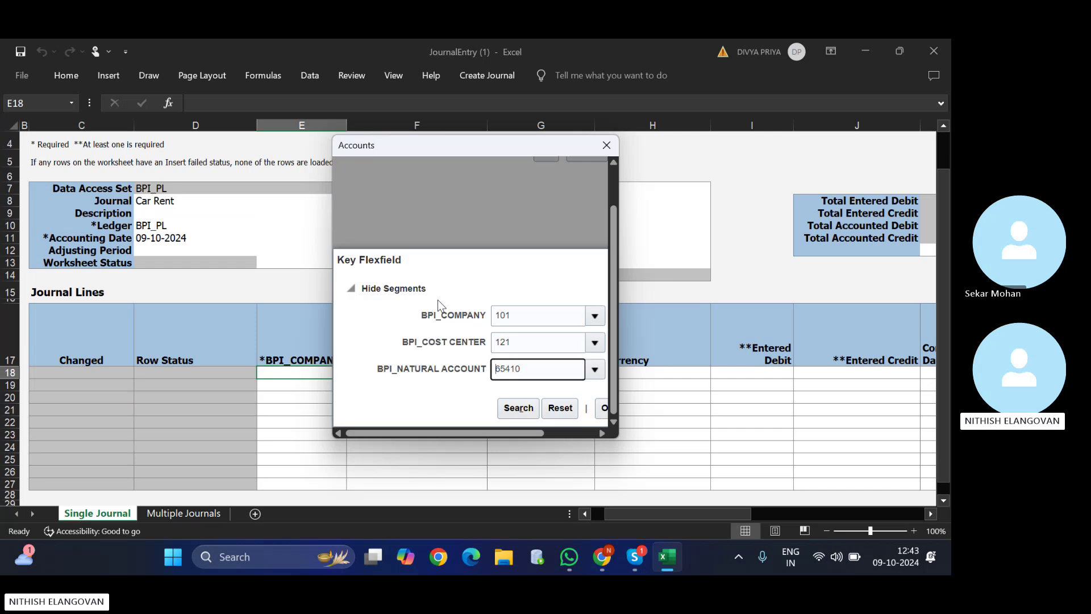
pyautogui.click(601, 408)
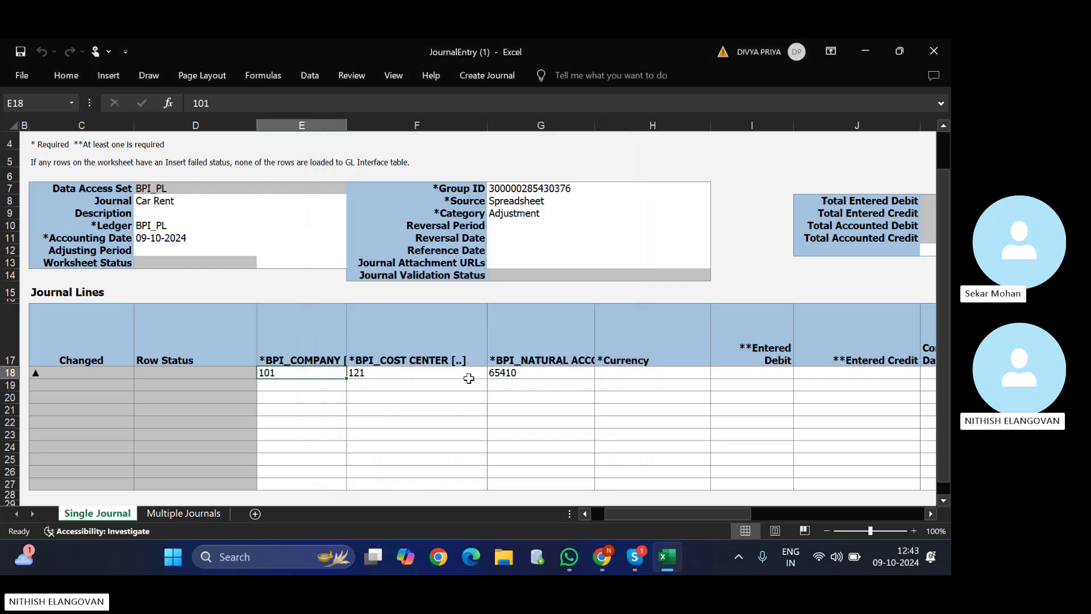
# Set line 18's currency to INR by searching 'inr' and choosing Indian Rupee.
pyautogui.click(651, 372)
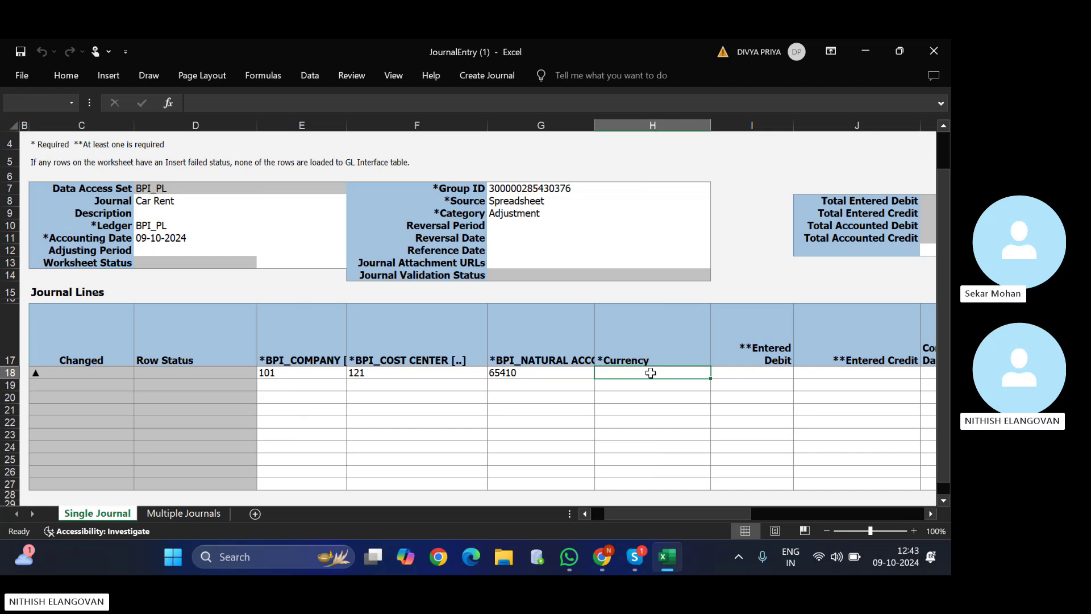
pyautogui.doubleClick(651, 373)
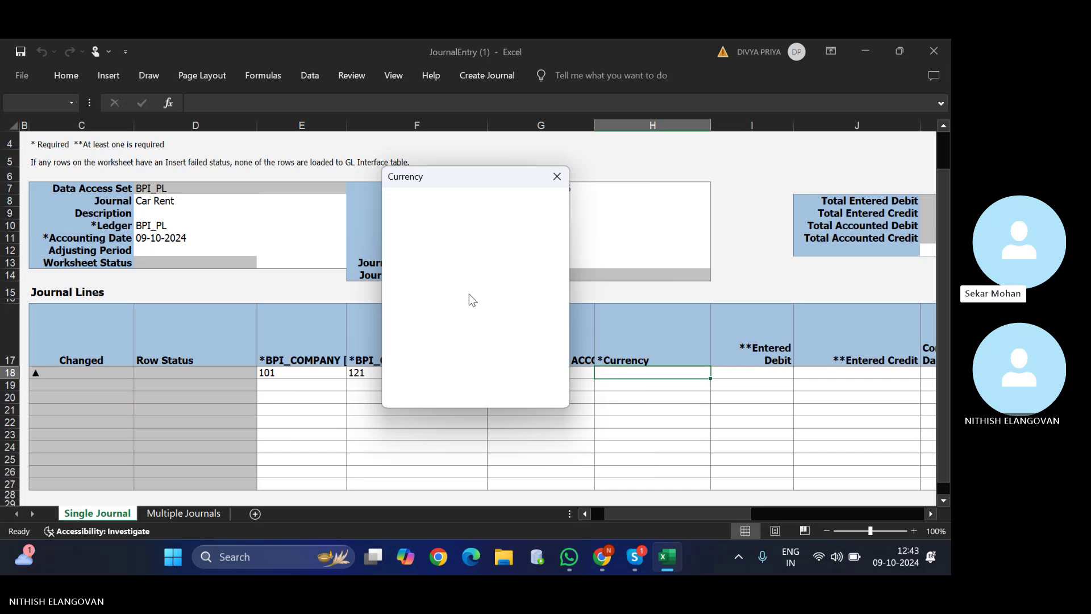
pyautogui.click(474, 251)
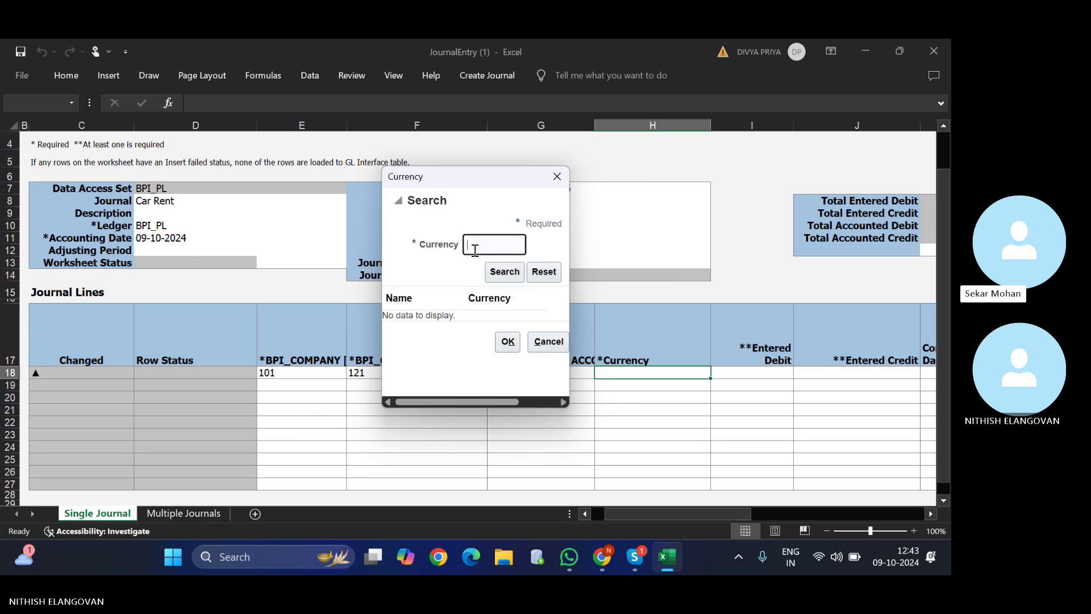
pyautogui.write('in')
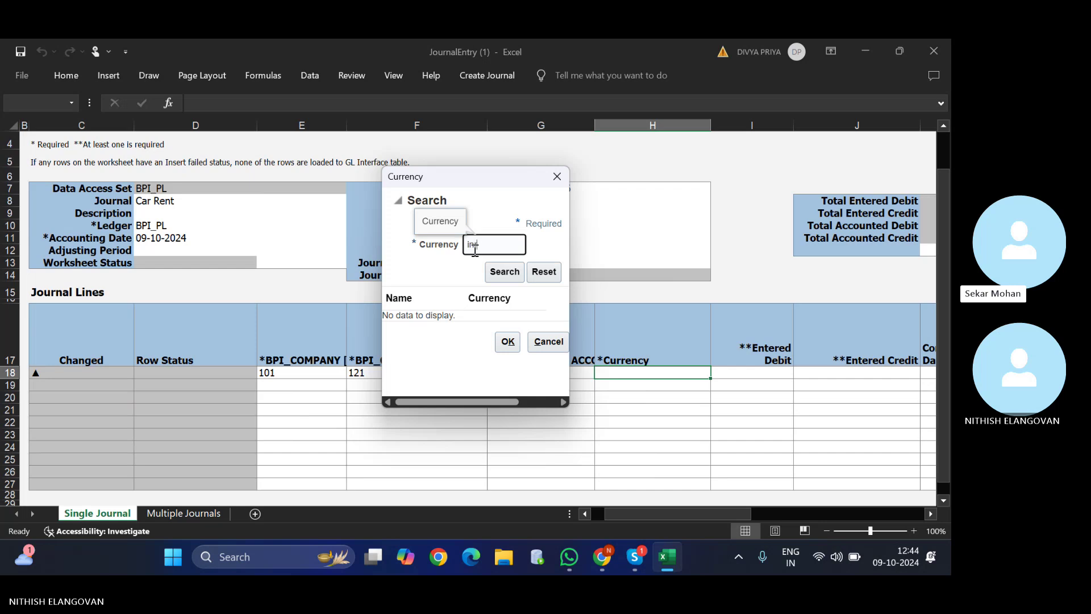
pyautogui.write('r')
pyautogui.click(489, 273)
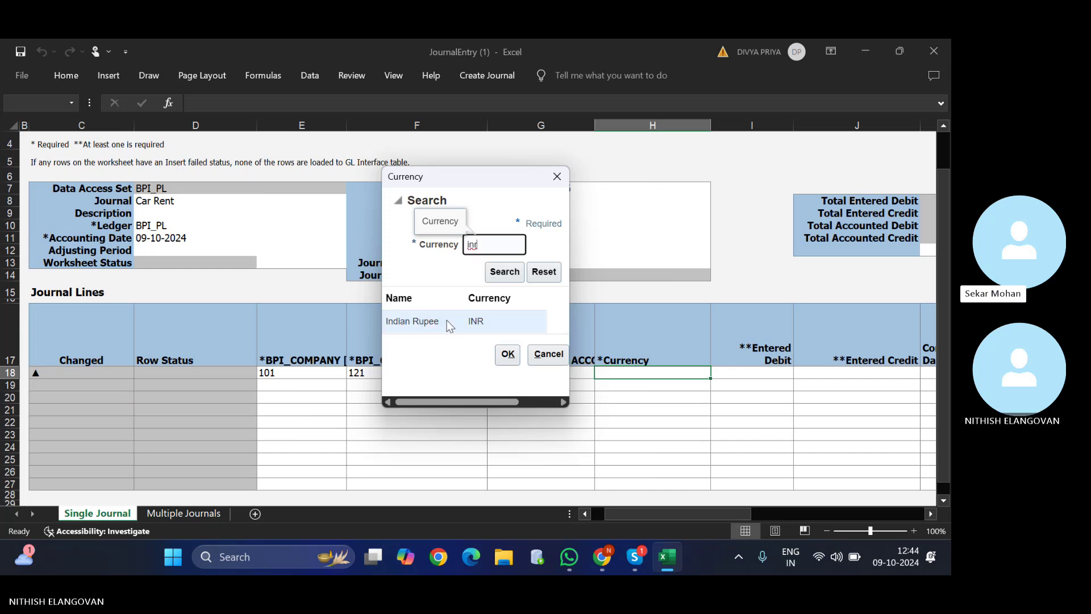
pyautogui.click(507, 353)
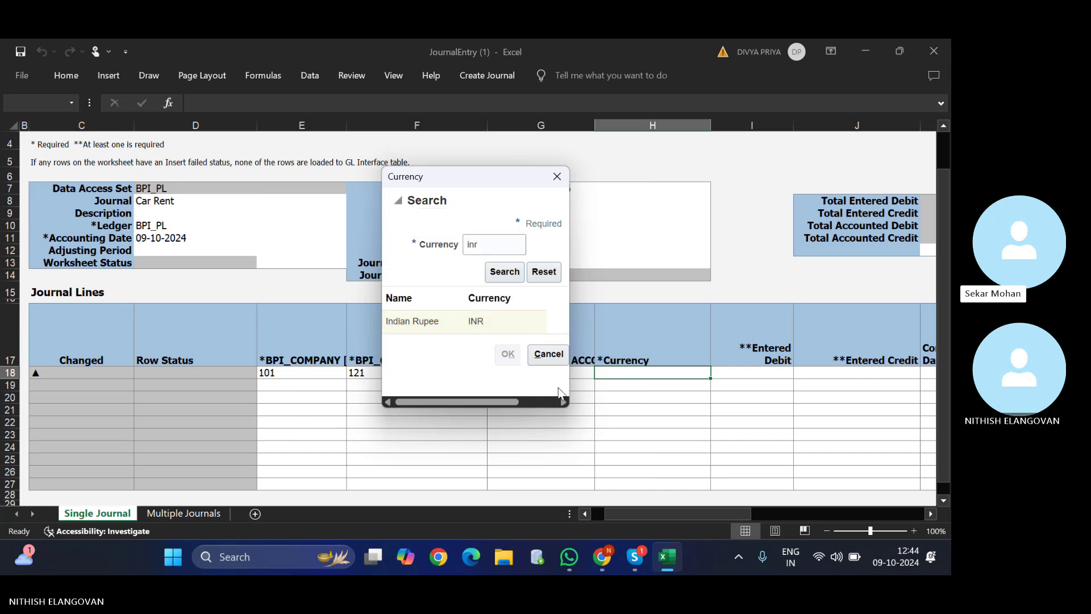
pyautogui.click(746, 371)
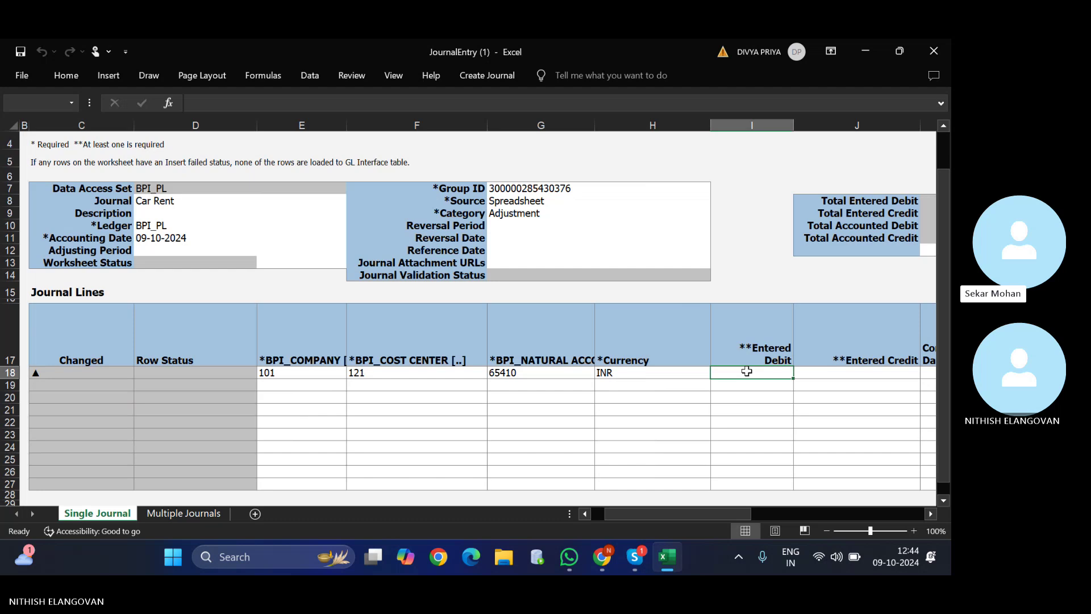
pyautogui.write('7500')
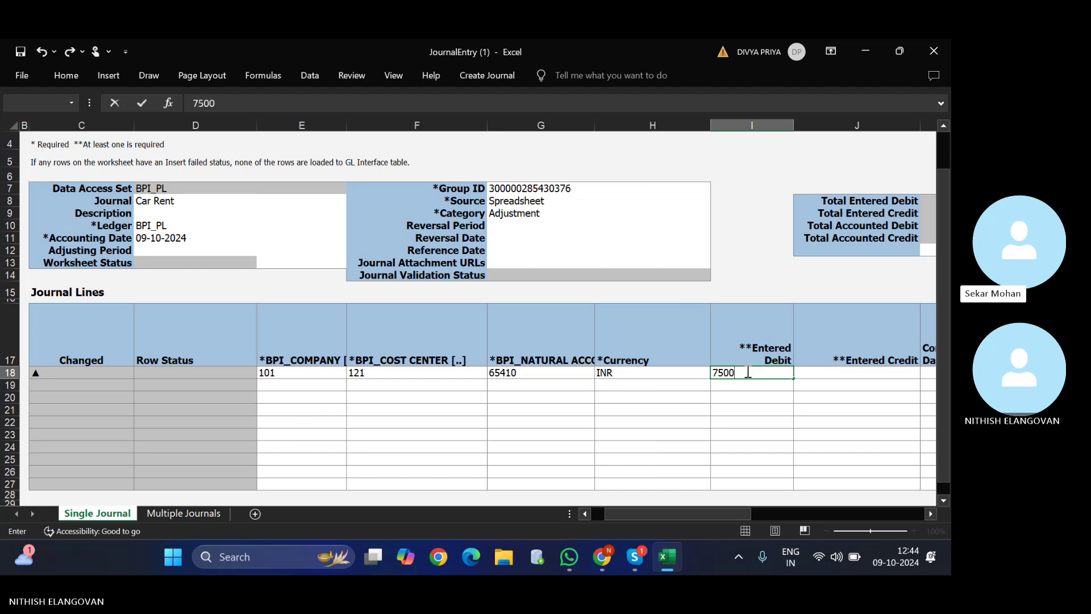
pyautogui.press('Tab')
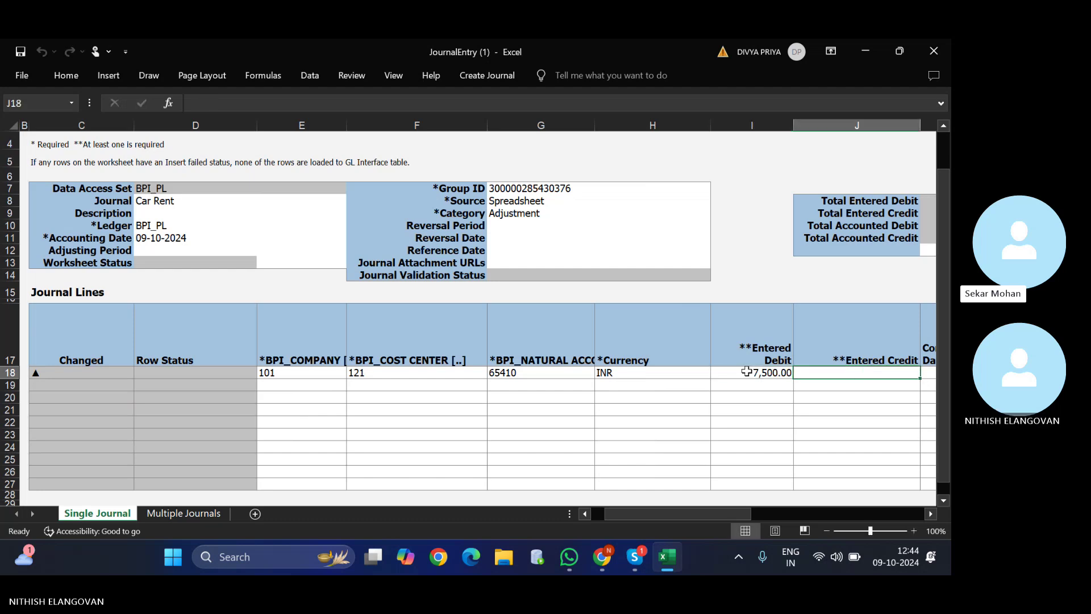
pyautogui.press('Tab')
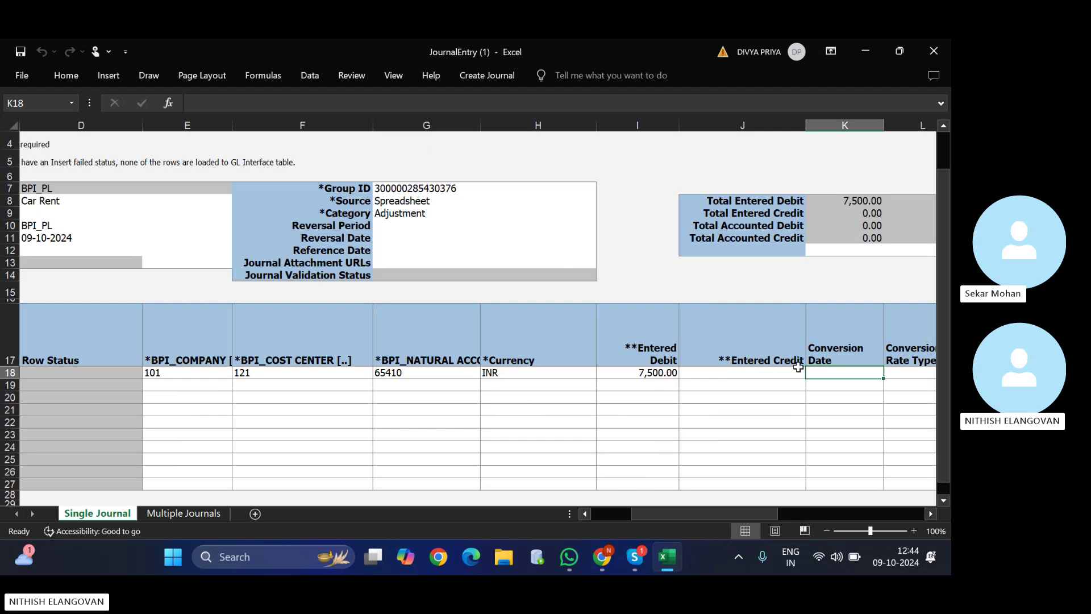
pyautogui.press('Tab')
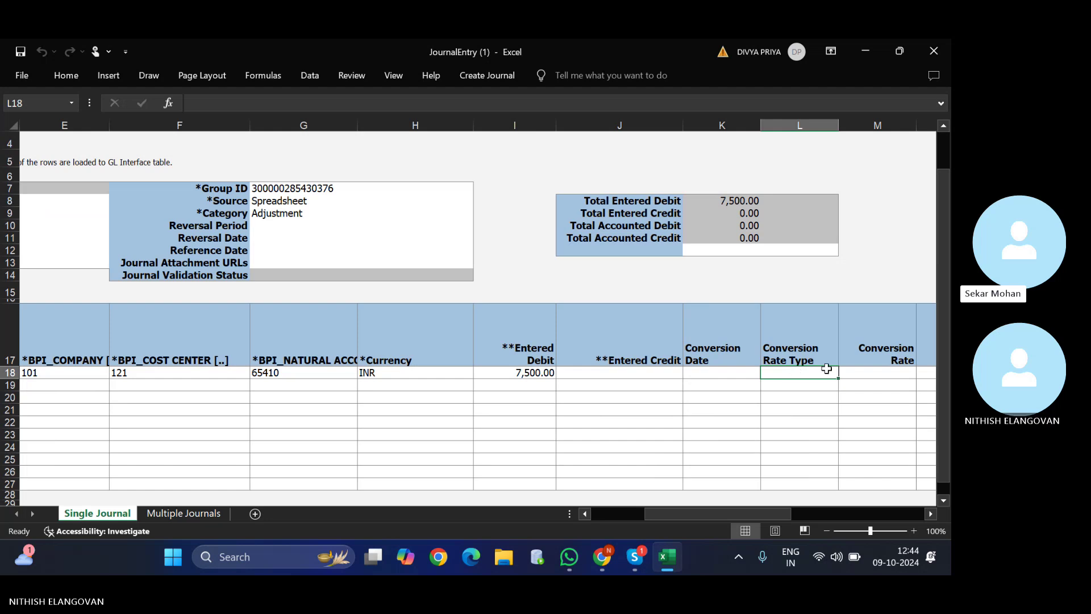
pyautogui.press('Tab')
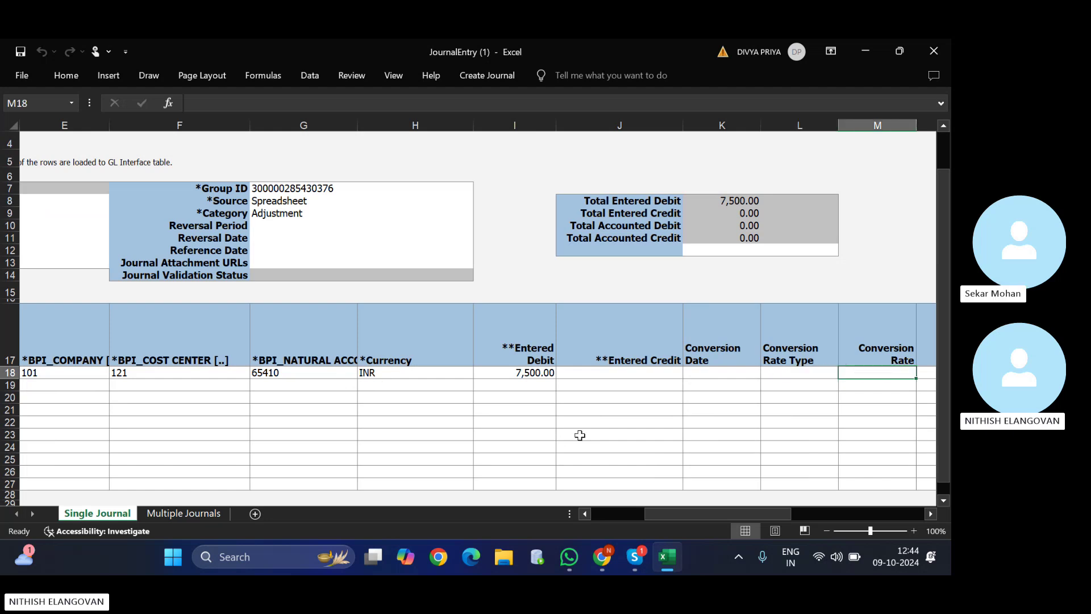
pyautogui.press('Tab')
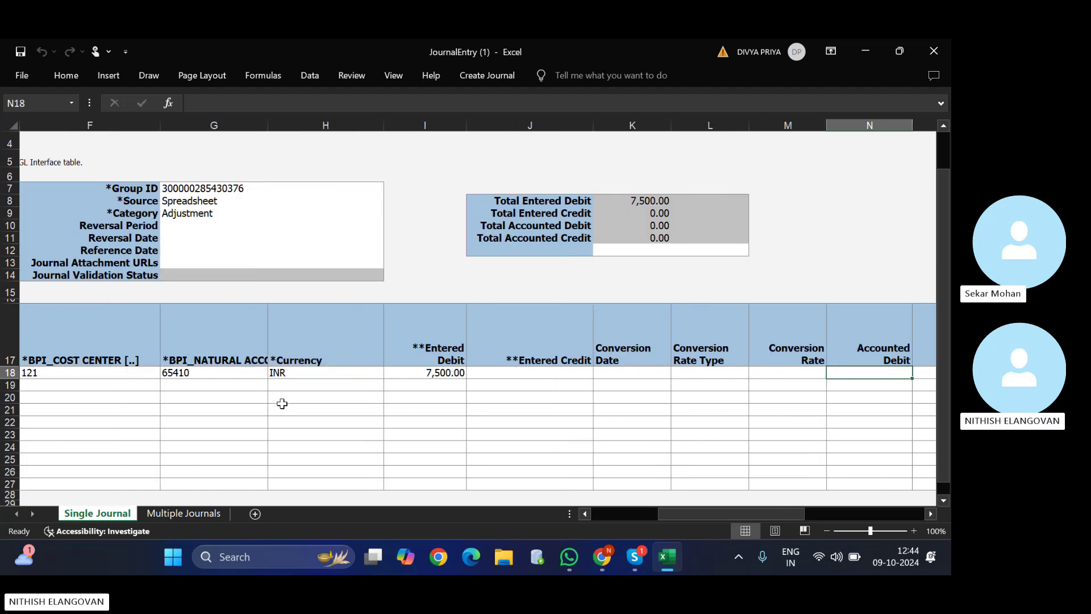
pyautogui.press('Tab')
pyautogui.press('Tab')
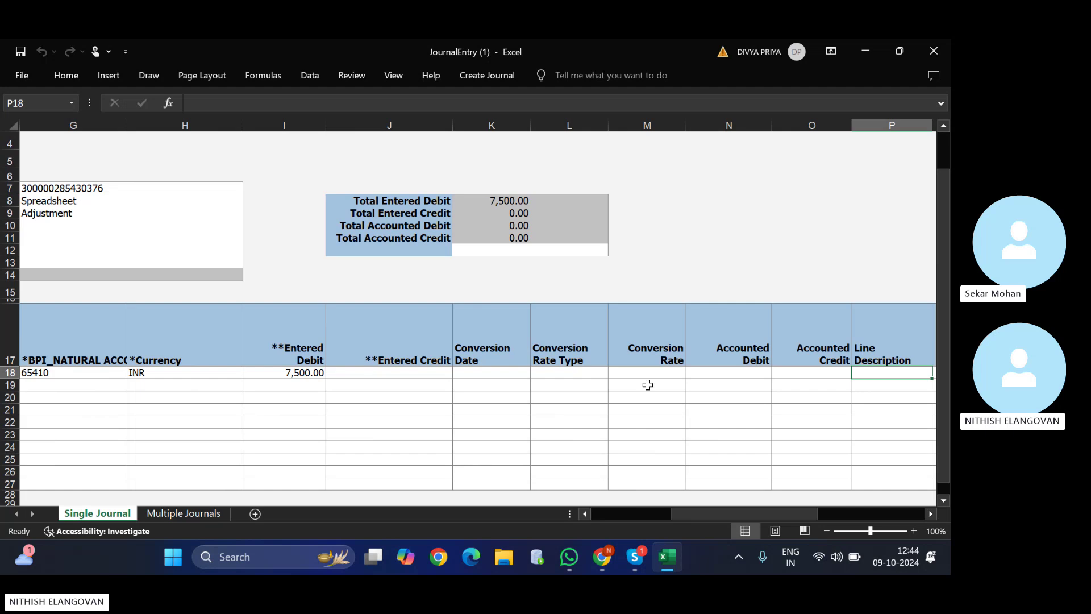
pyautogui.click(563, 372)
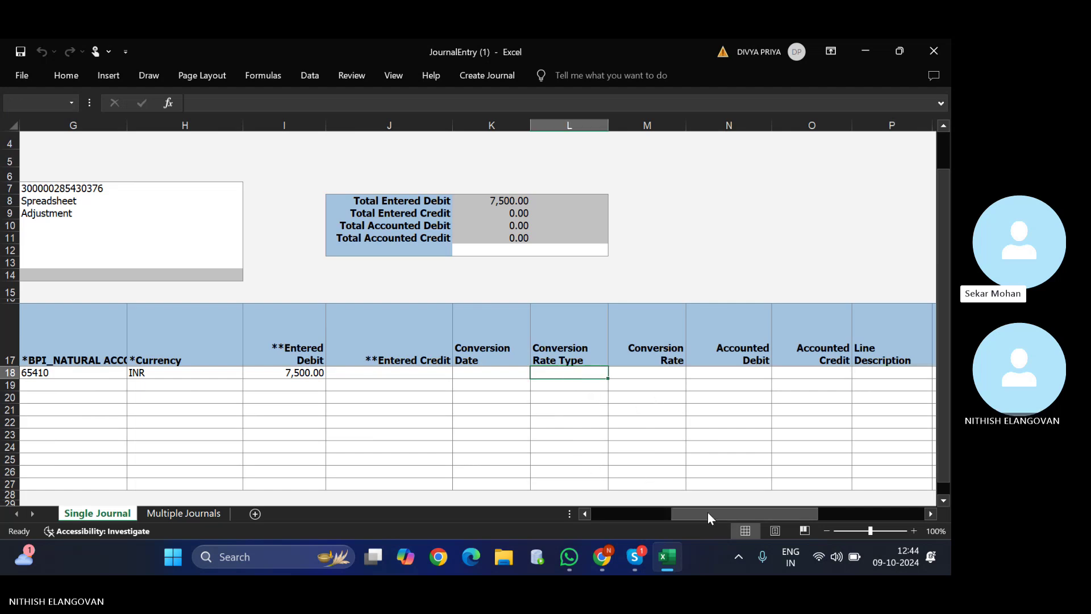
pyautogui.moveTo(707, 513); pyautogui.dragTo(681, 508)
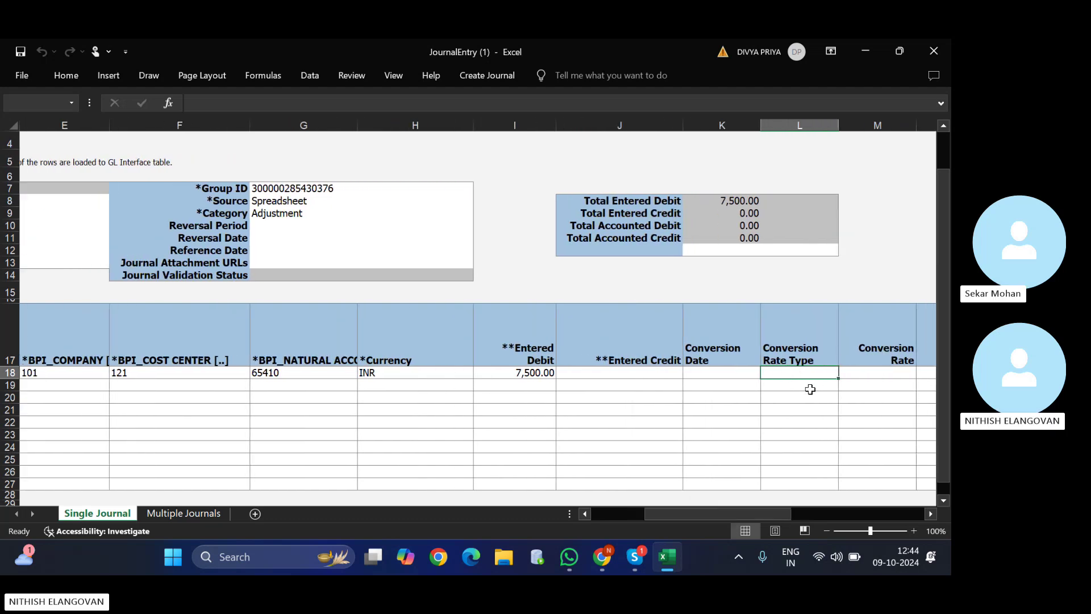
pyautogui.moveTo(710, 510); pyautogui.dragTo(622, 510)
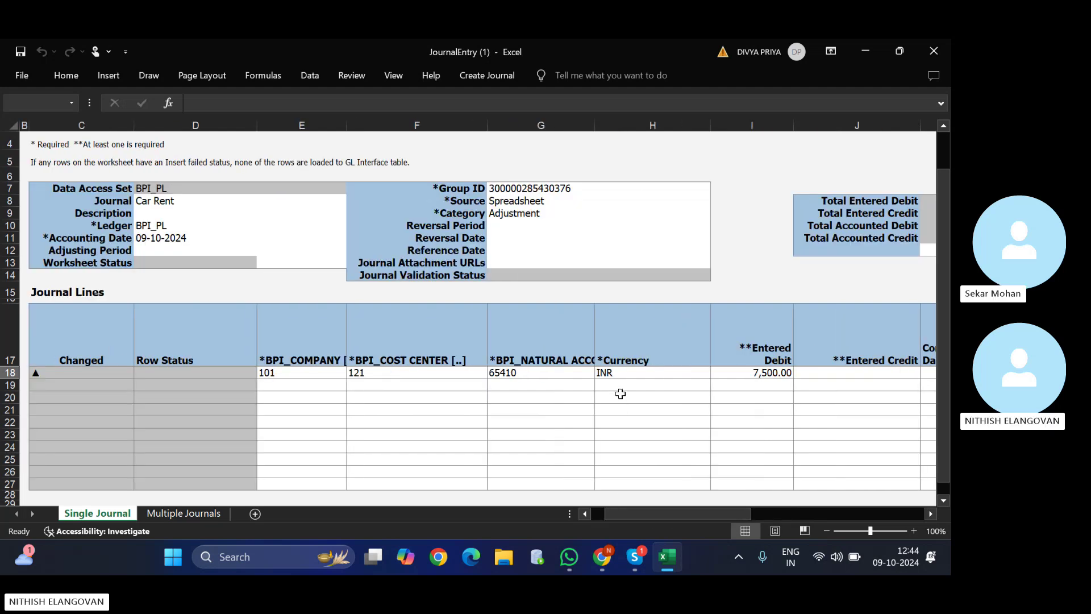
pyautogui.click(316, 390)
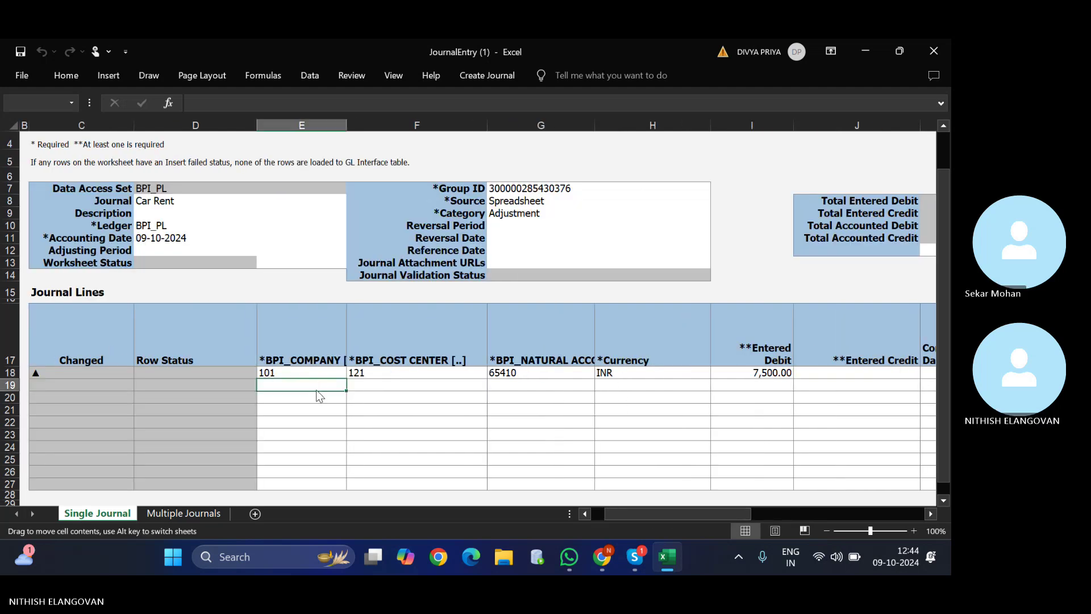
pyautogui.doubleClick(316, 391)
pyautogui.click(316, 386)
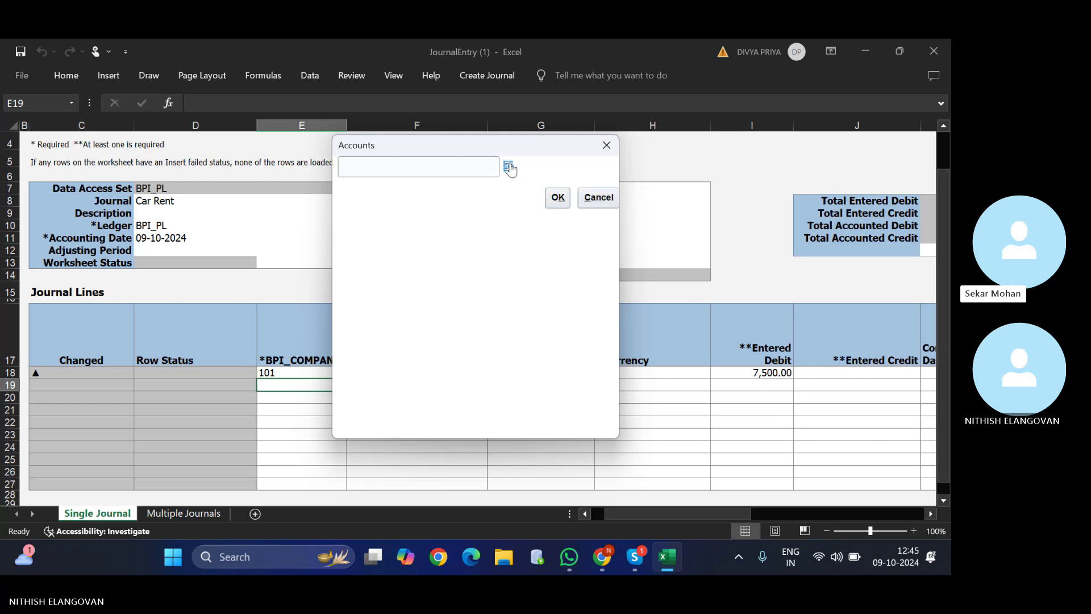
pyautogui.click(509, 167)
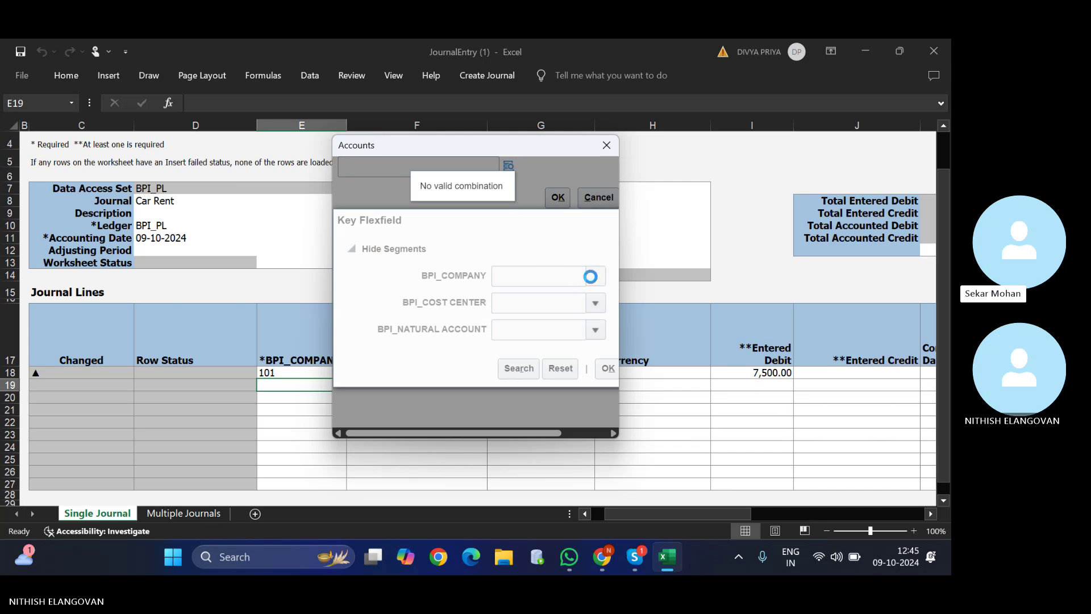
pyautogui.click(590, 276)
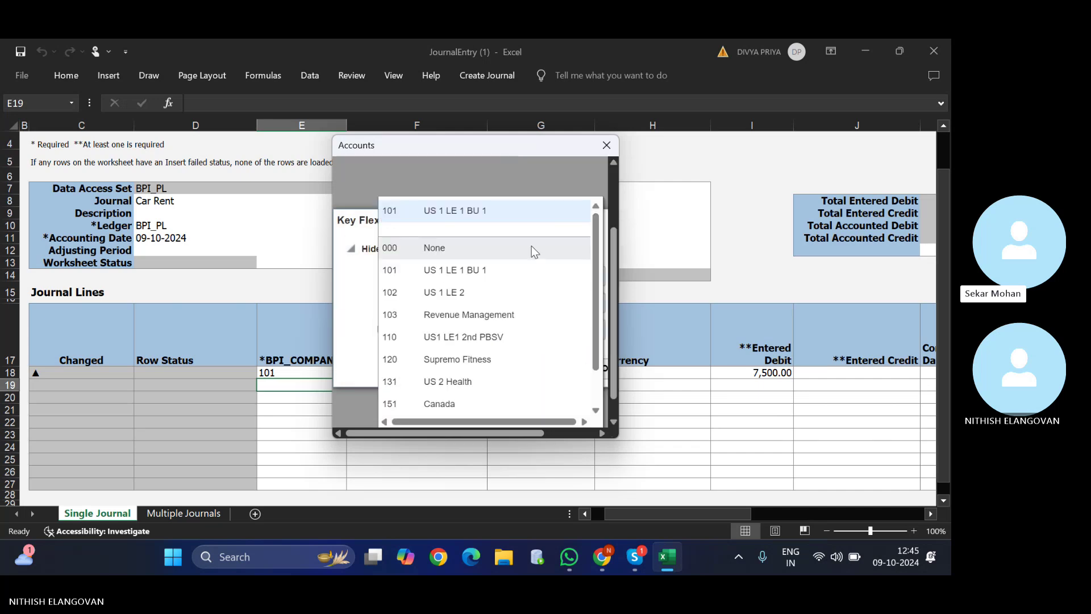
pyautogui.click(482, 211)
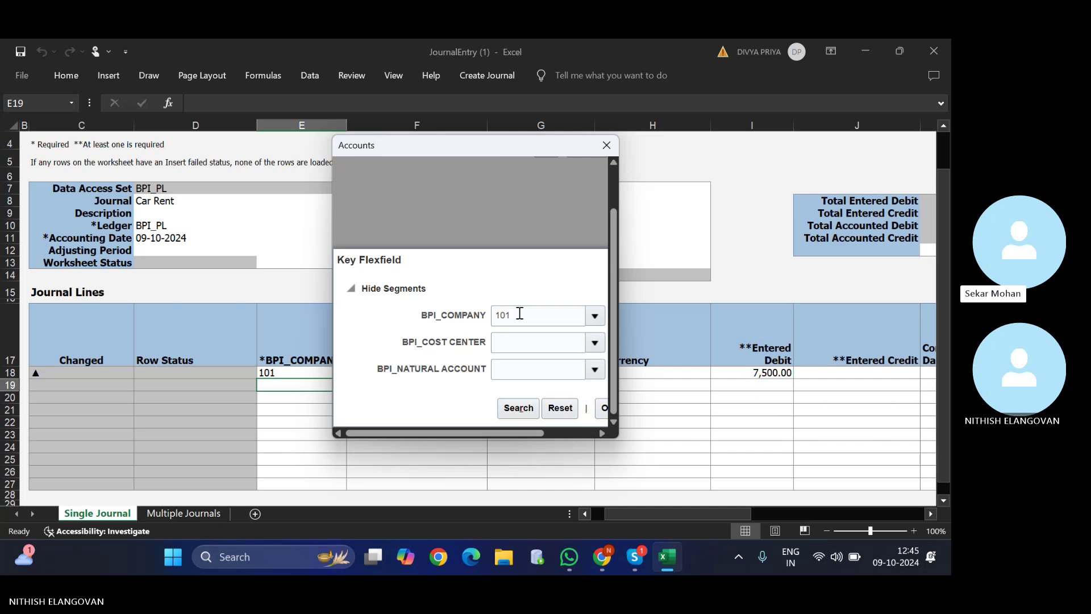
pyautogui.click(571, 346)
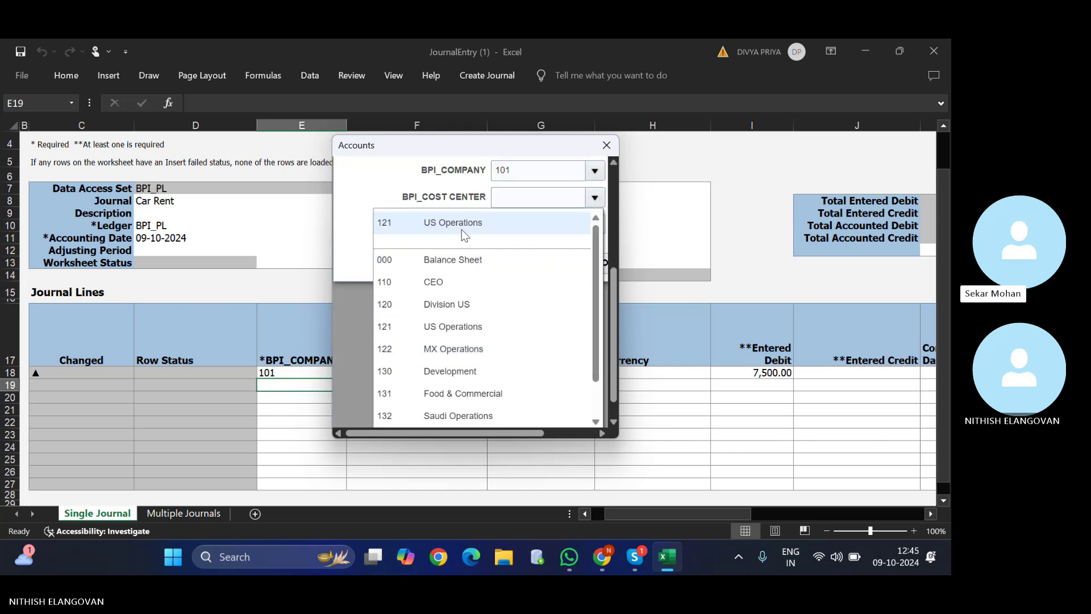
pyautogui.click(461, 229)
pyautogui.click(597, 363)
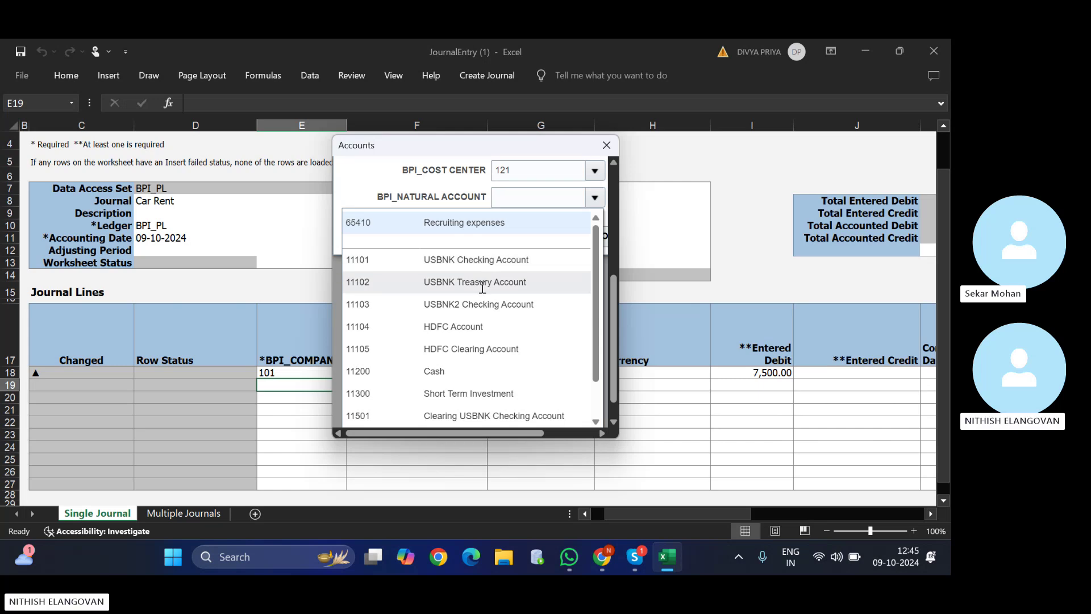
pyautogui.click(467, 369)
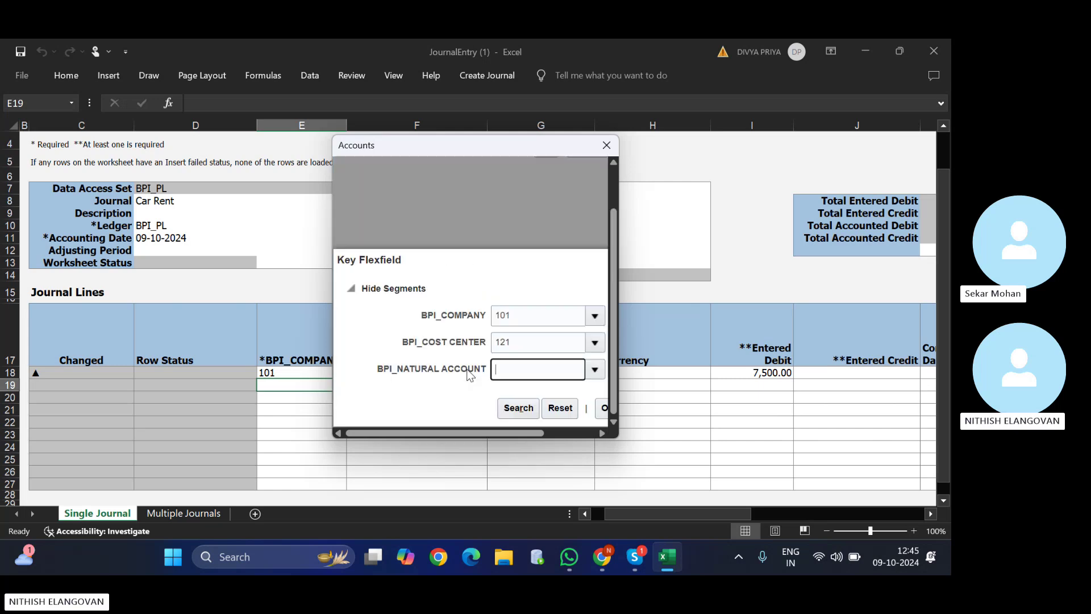
pyautogui.click(518, 408)
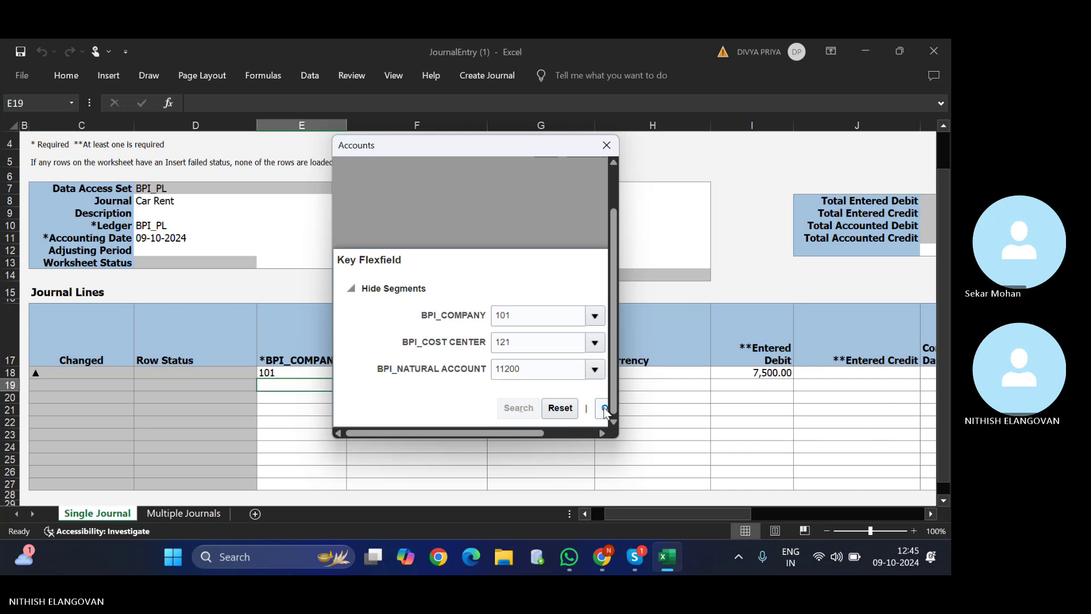
pyautogui.click(520, 364)
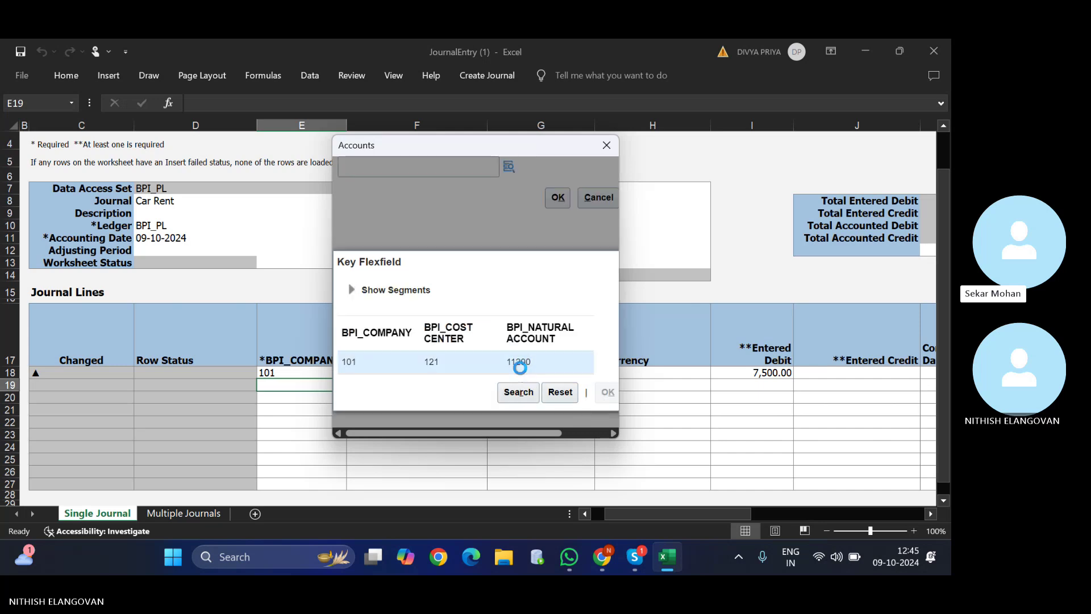
pyautogui.click(604, 393)
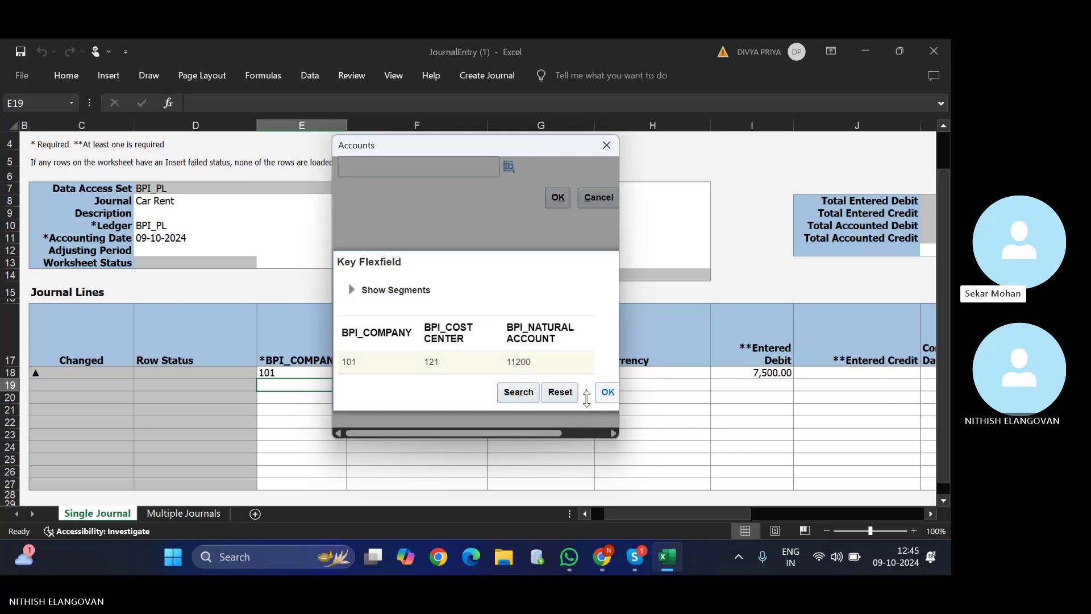
pyautogui.click(556, 200)
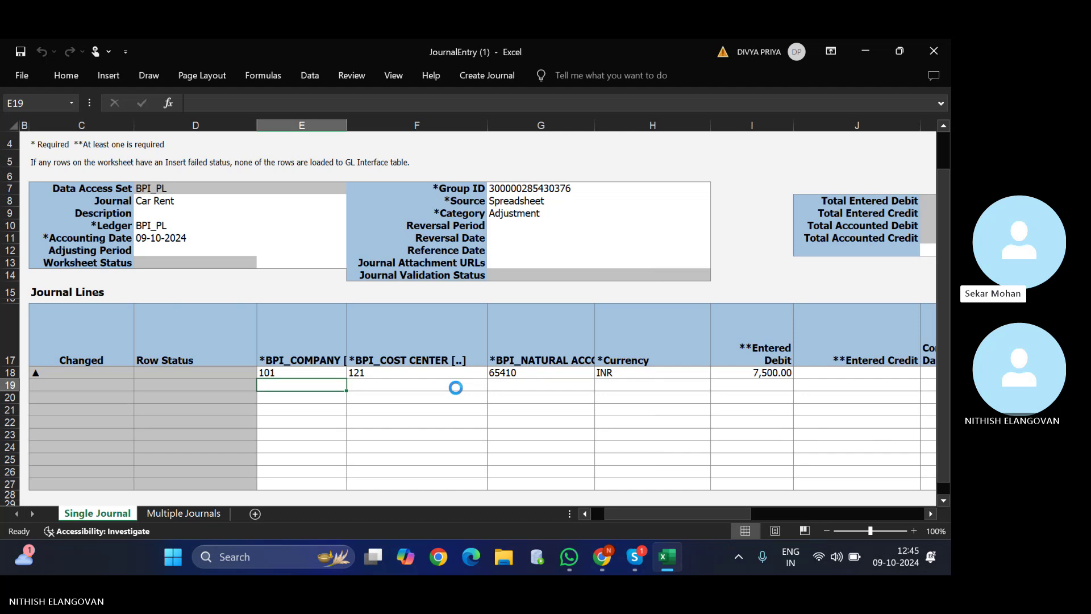
# Enter currency INR and a 7500 credit on the second line.
pyautogui.click(616, 384)
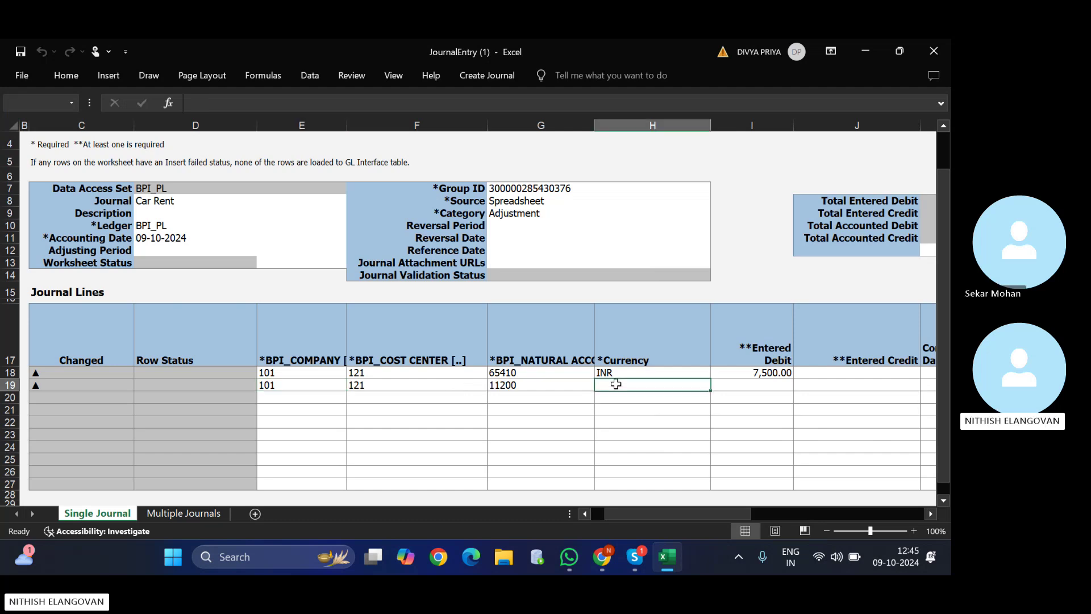
pyautogui.write('INR')
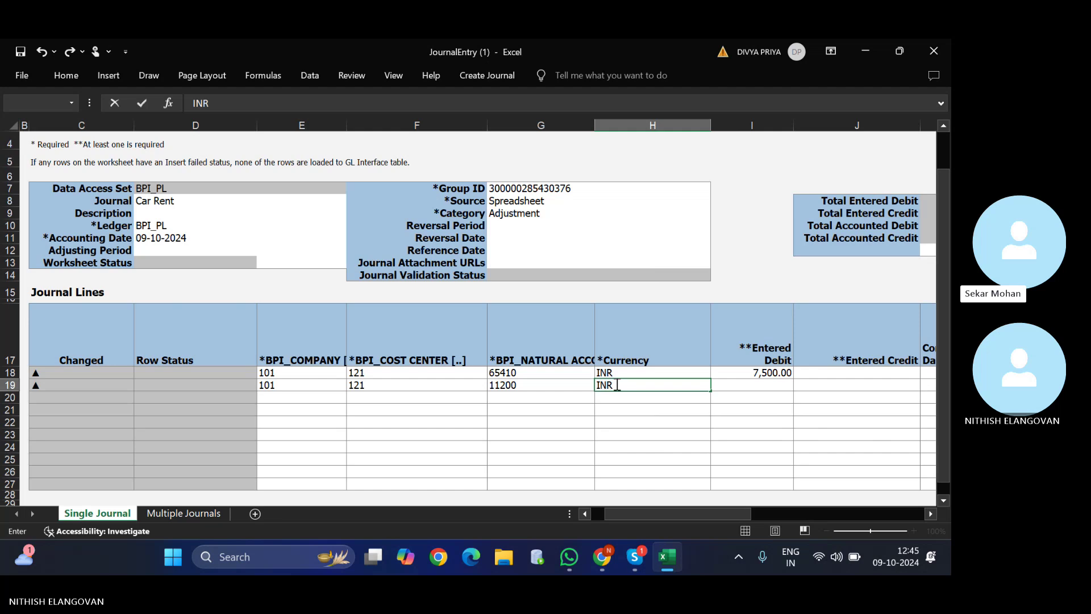
pyautogui.press('Tab')
pyautogui.press('Tab')
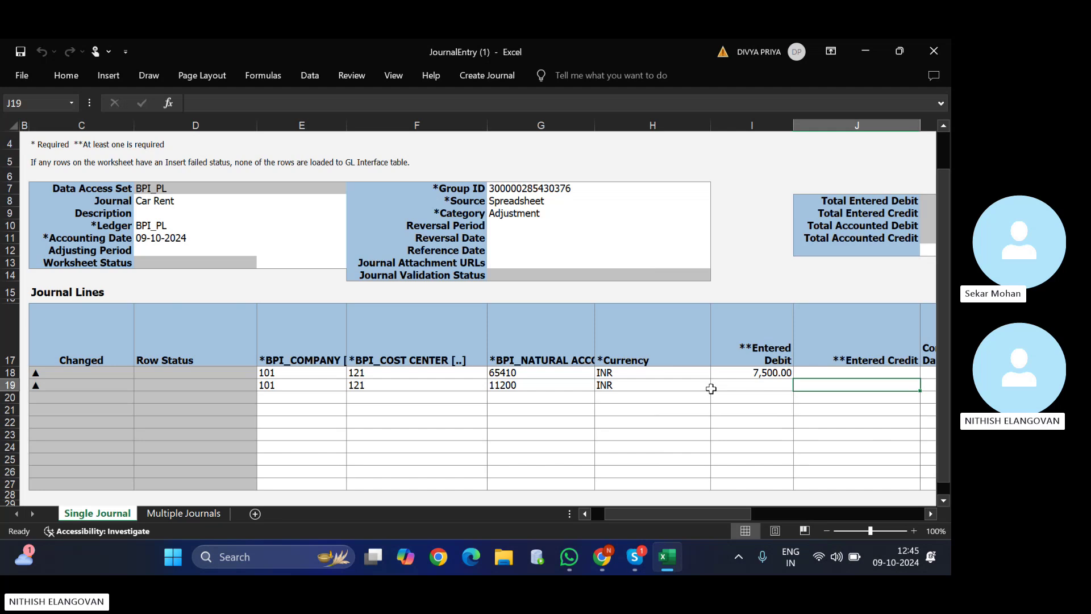
pyautogui.write('7500')
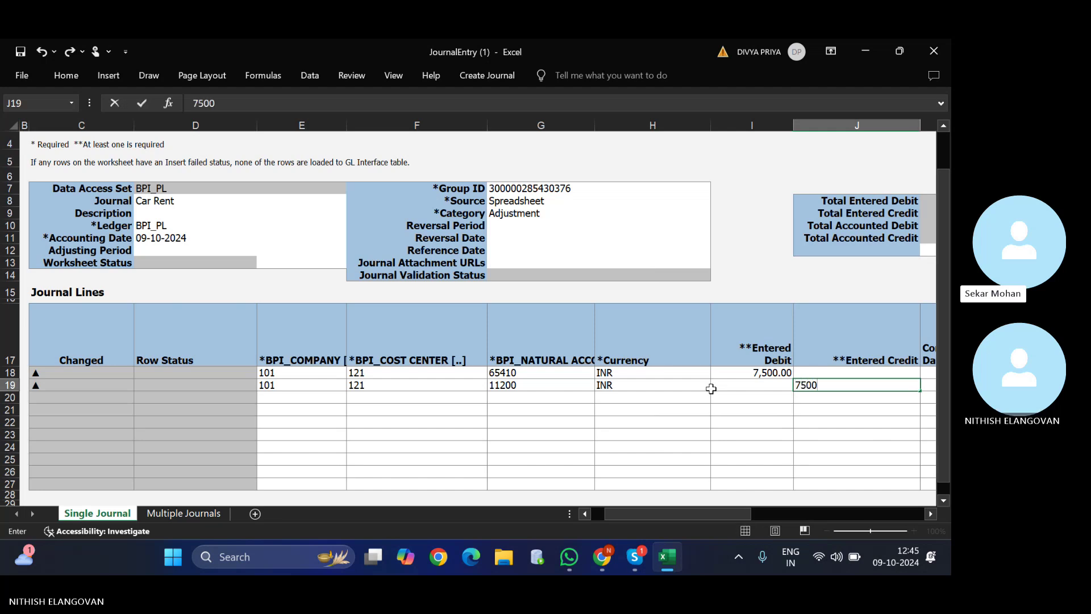
pyautogui.press('Tab')
pyautogui.press('Tab')
pyautogui.press('Tab')
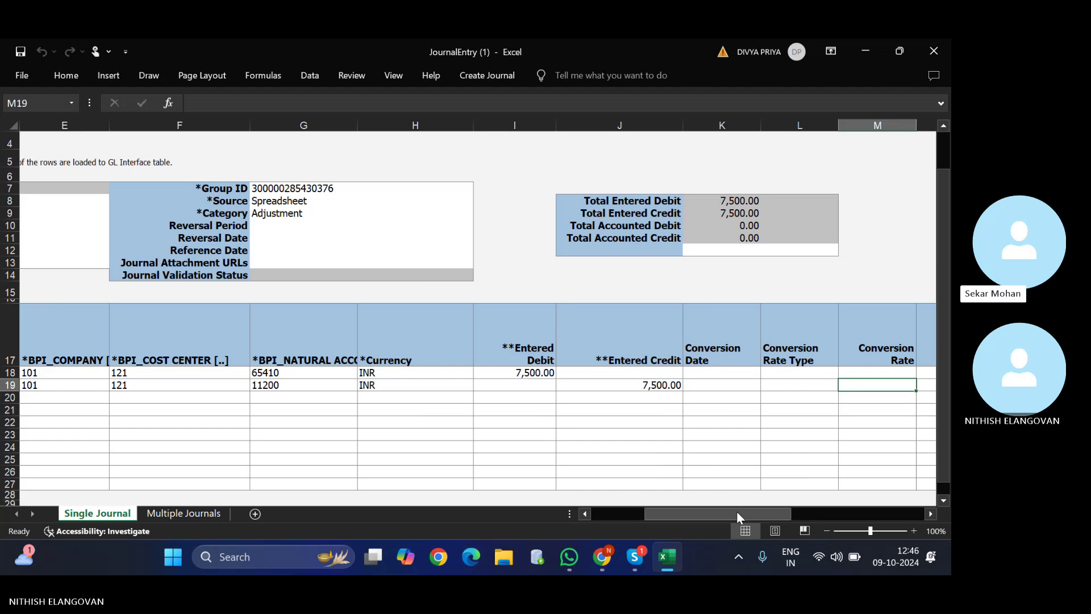
pyautogui.moveTo(737, 514); pyautogui.dragTo(605, 517)
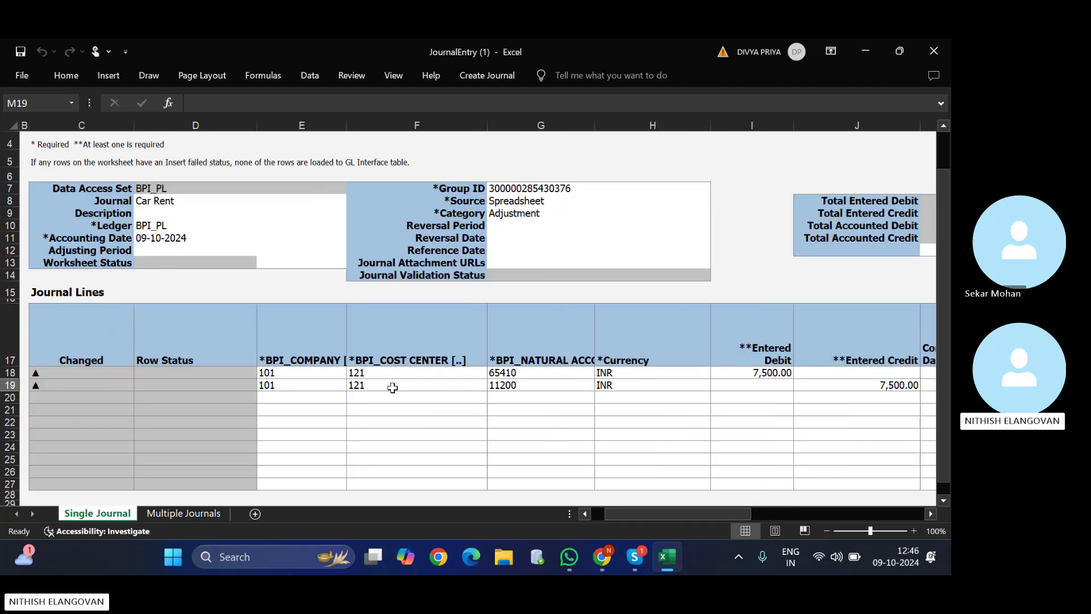
# Submit the journal from the Create Journal ribbon to bring up Submission Options.
pyautogui.click(488, 76)
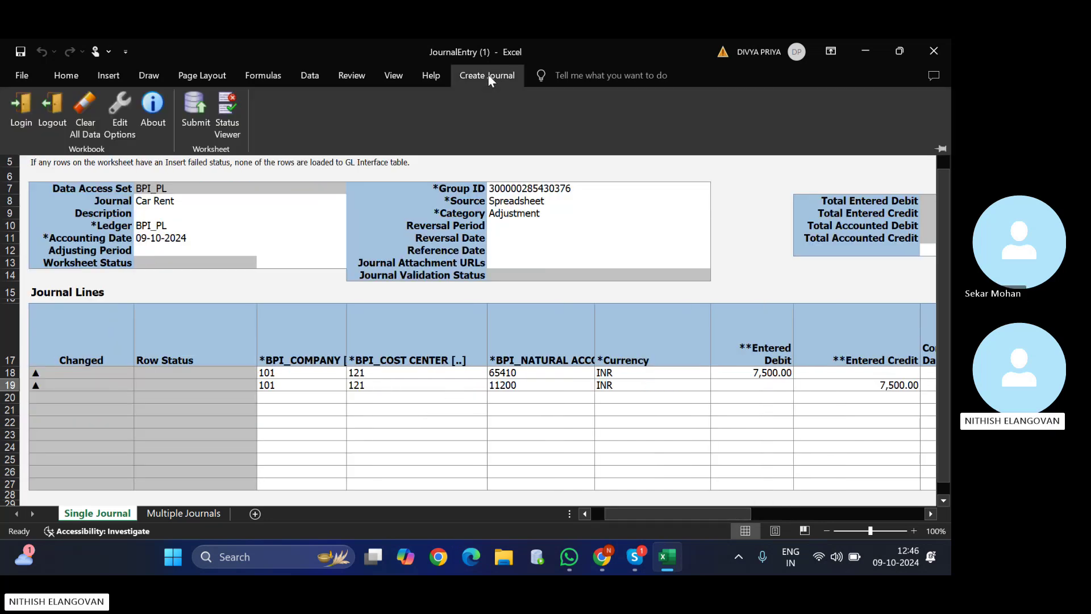
pyautogui.click(196, 105)
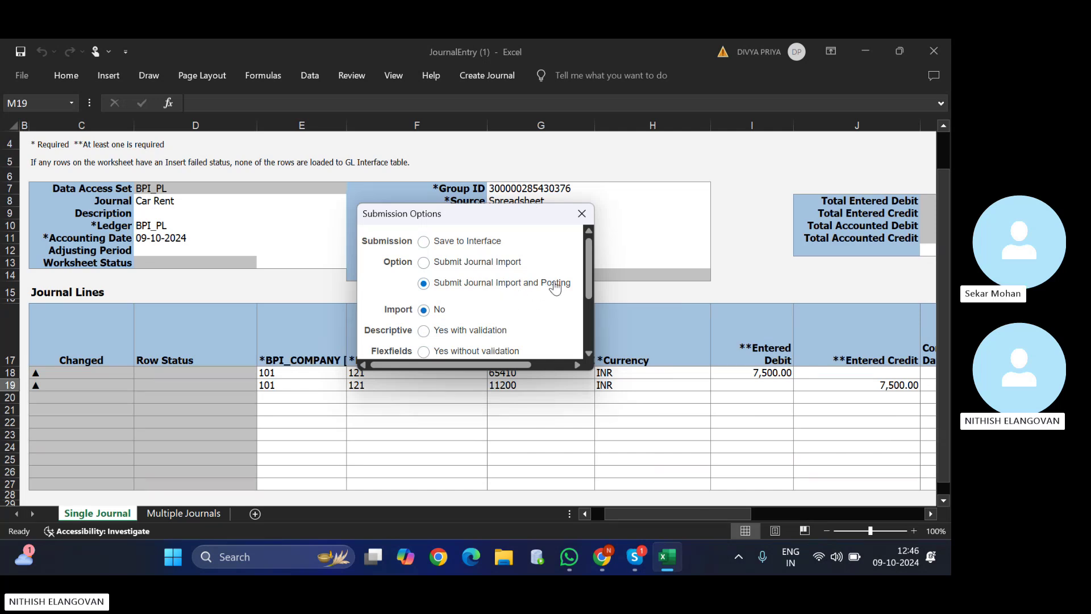
# Choose Submit Journal Import and Posting and scroll down to the Submit button.
pyautogui.scroll(-3, 541, 285)
pyautogui.scroll(1, 518, 282)
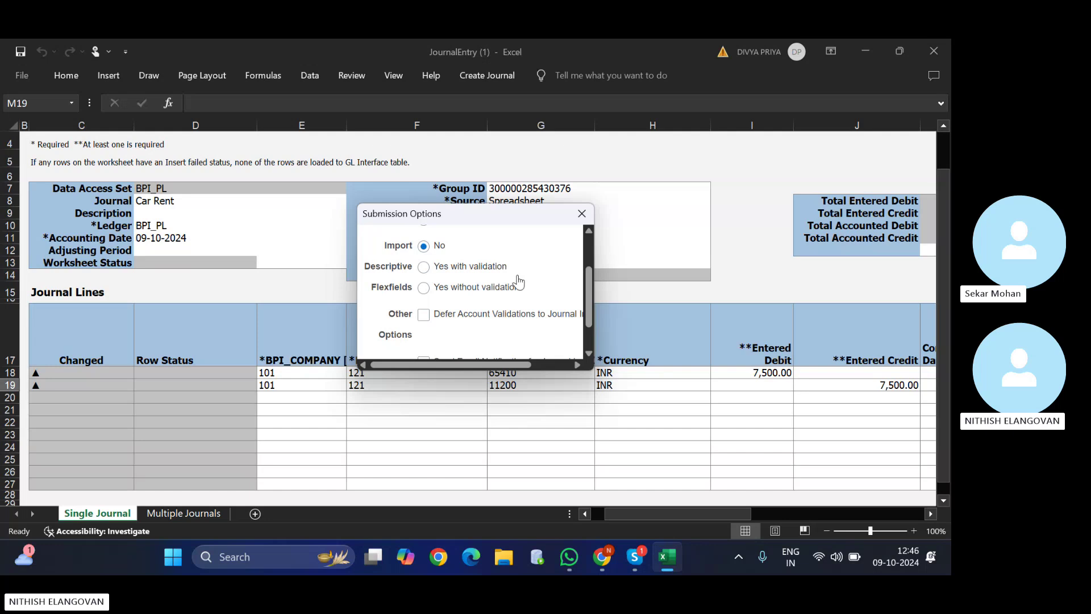
pyautogui.scroll(-1, 517, 281)
pyautogui.scroll(3, 500, 282)
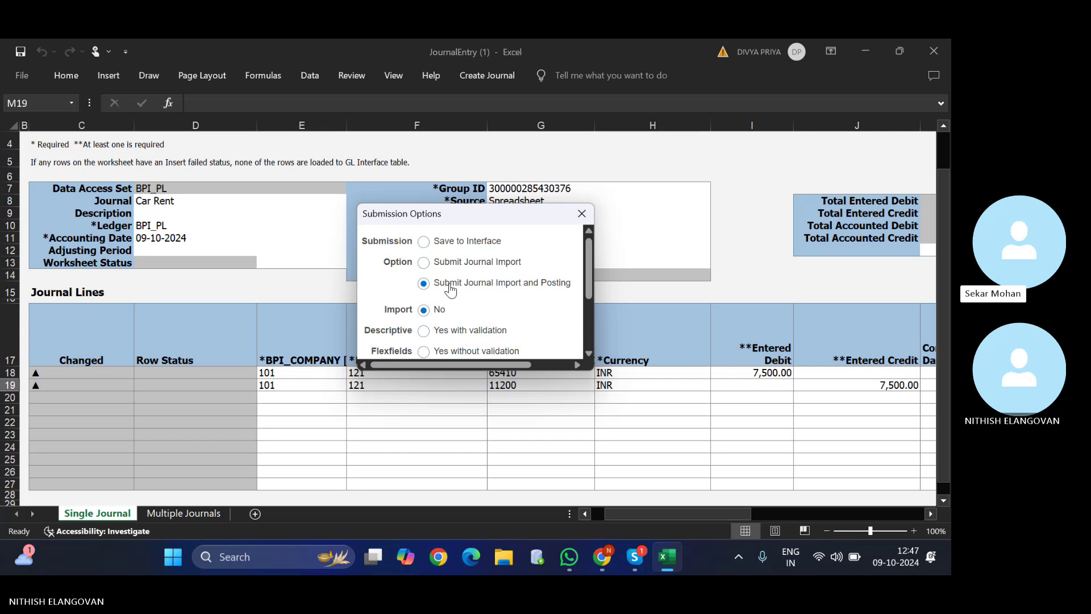
pyautogui.click(424, 262)
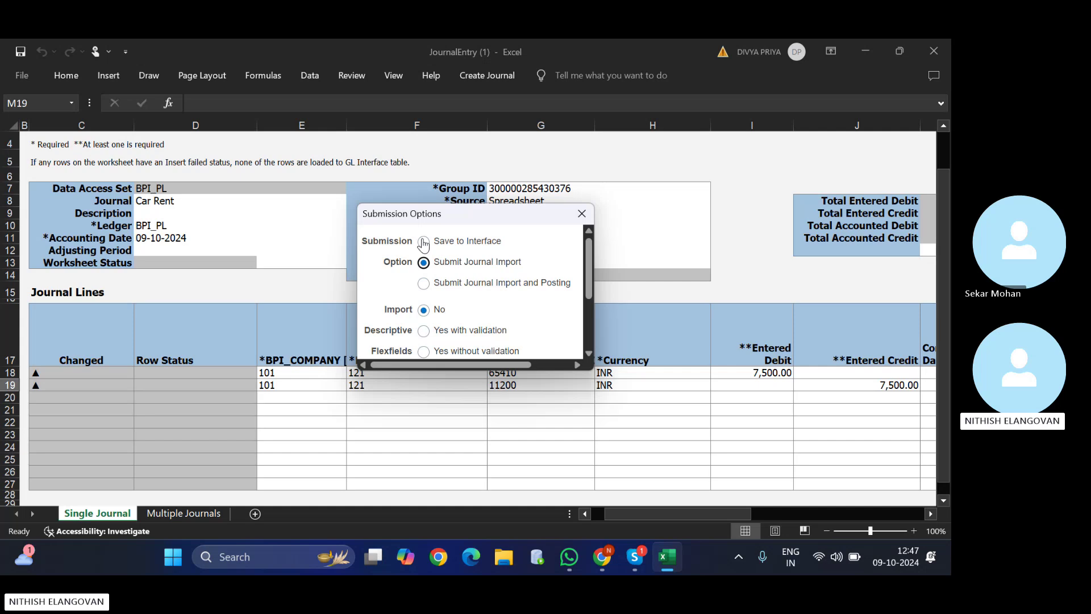
pyautogui.click(424, 284)
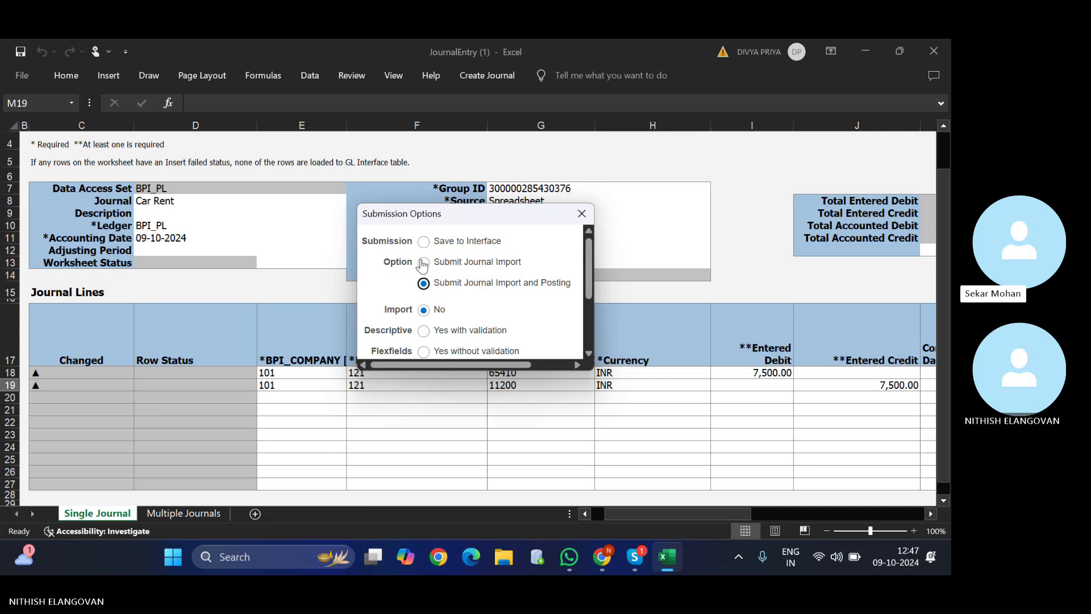
pyautogui.scroll(-3, 496, 262)
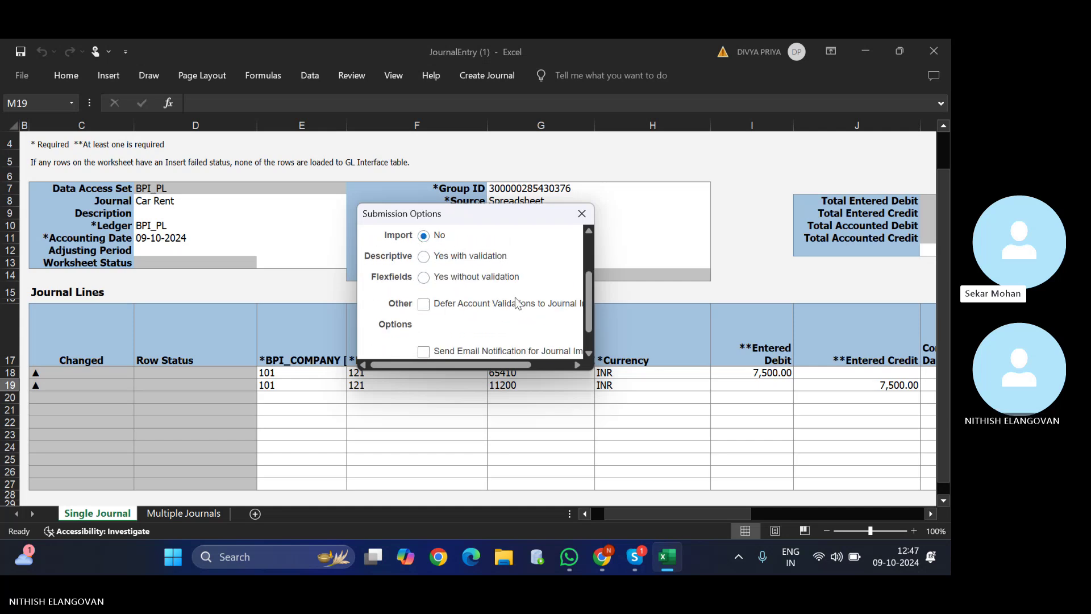
pyautogui.scroll(-1, 514, 292)
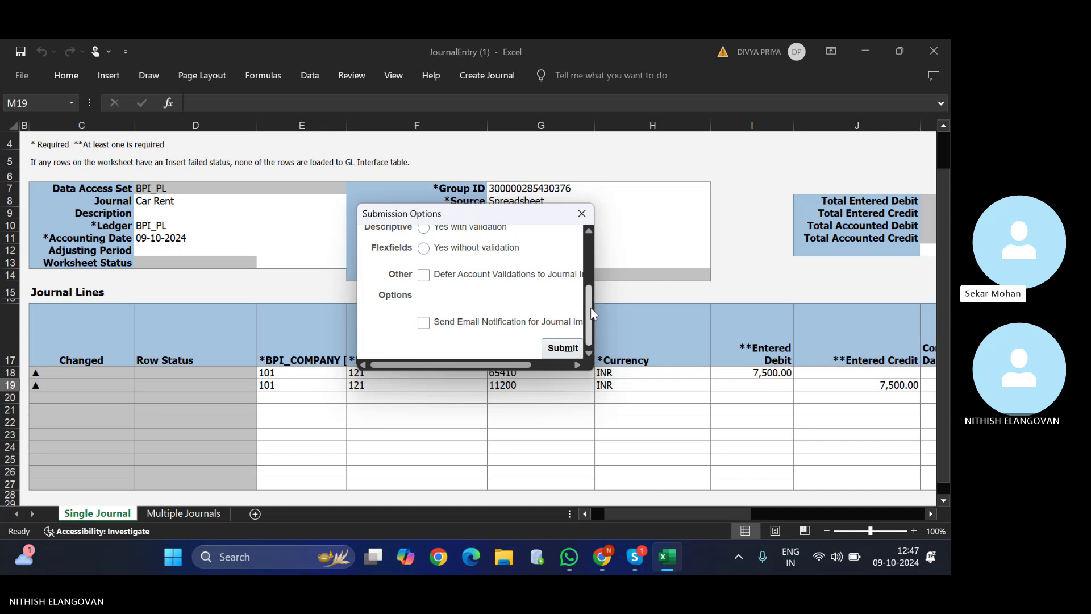
pyautogui.moveTo(591, 308); pyautogui.dragTo(591, 306)
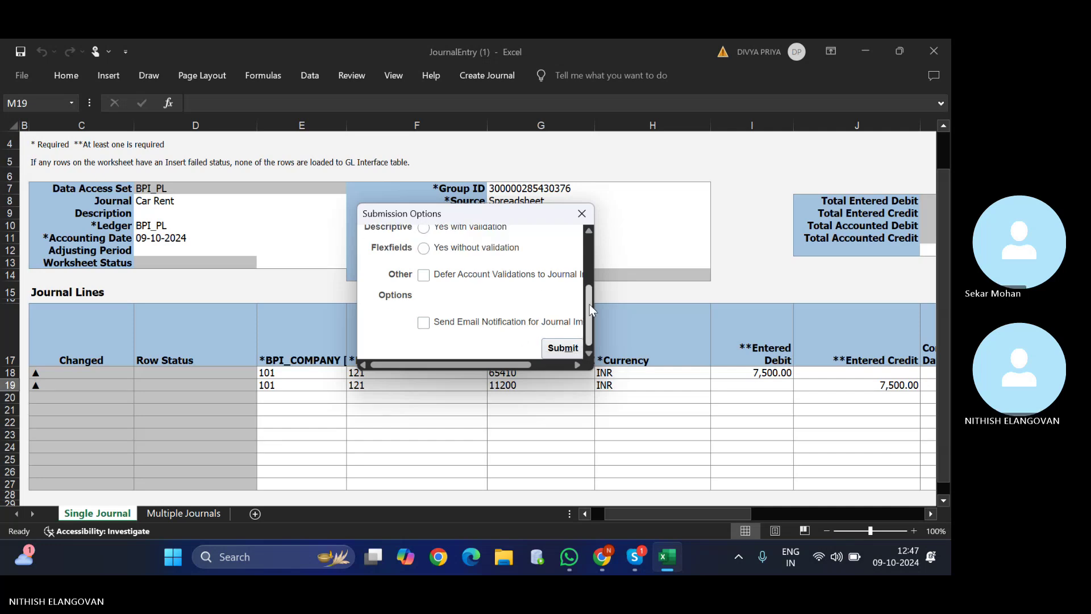
pyautogui.moveTo(588, 304); pyautogui.dragTo(588, 290)
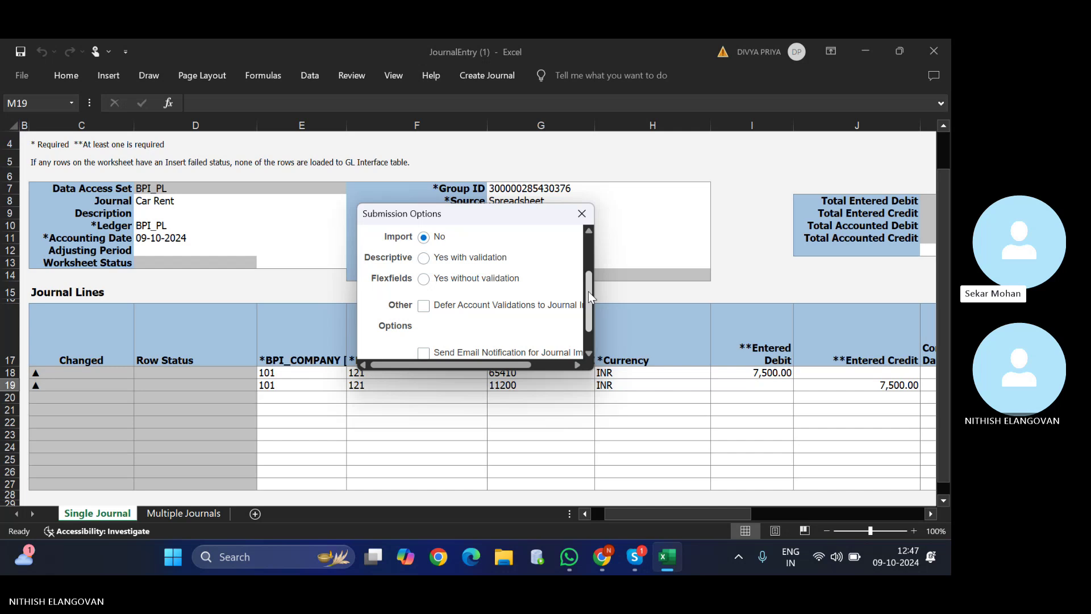
pyautogui.scroll(-1, 588, 291)
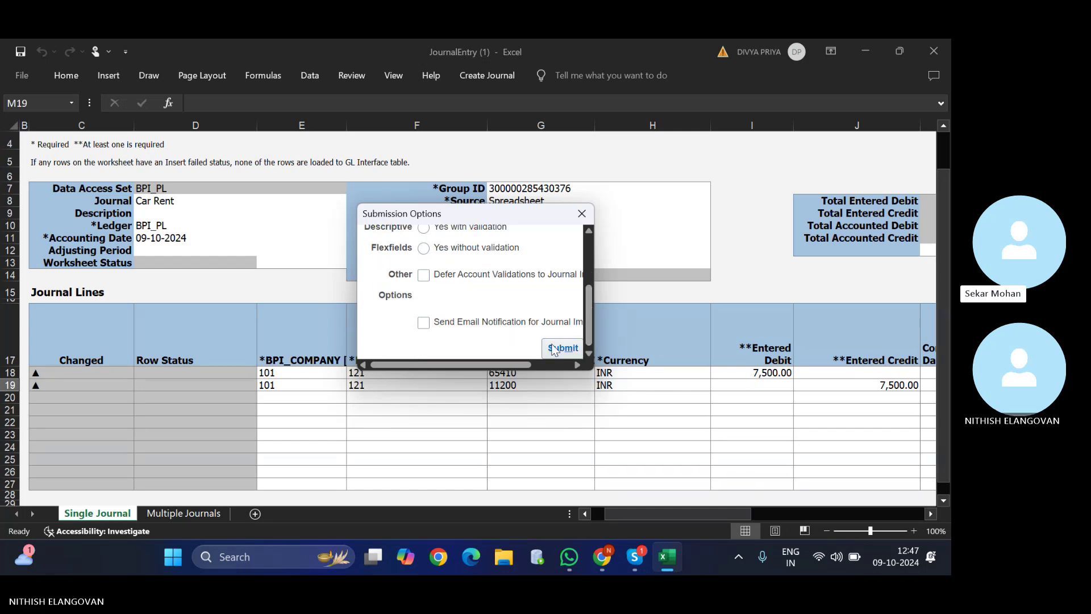
# Submit the Car Rent upload and acknowledge the process 7296738 confirmation.
pyautogui.click(555, 350)
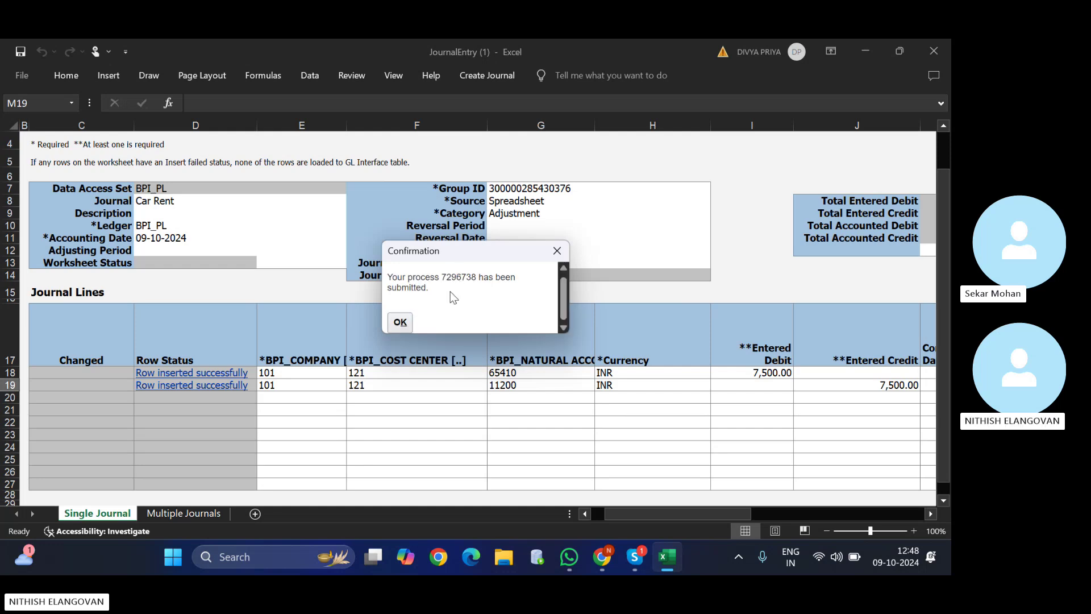
pyautogui.click(405, 319)
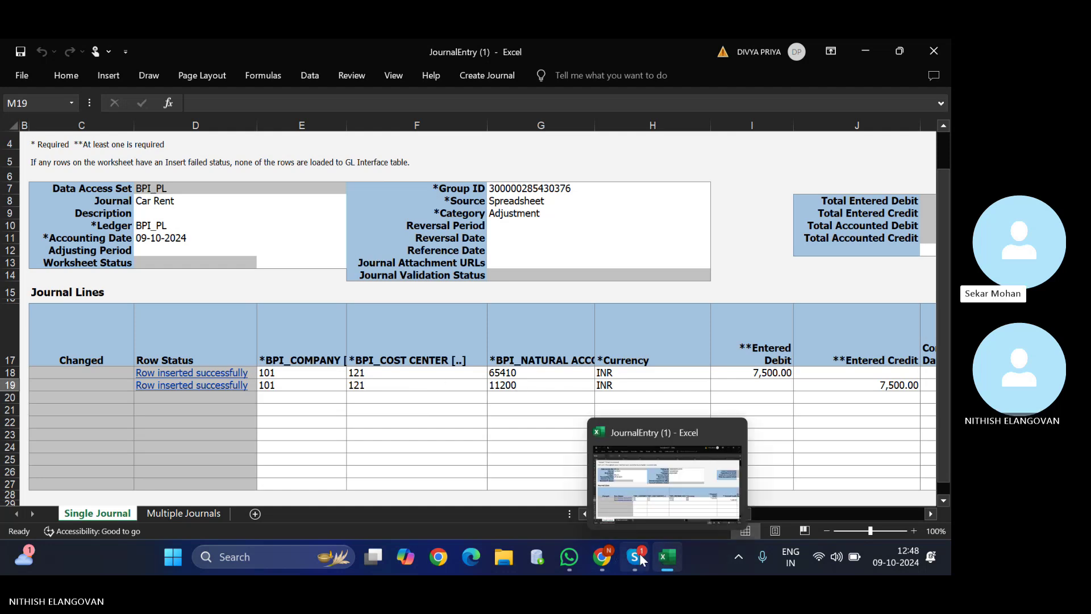
# Open the Oct-24 Manage Journals page from Oracle Fusion's Tasks panel, then return to the Excel workbook.
pyautogui.click(604, 557)
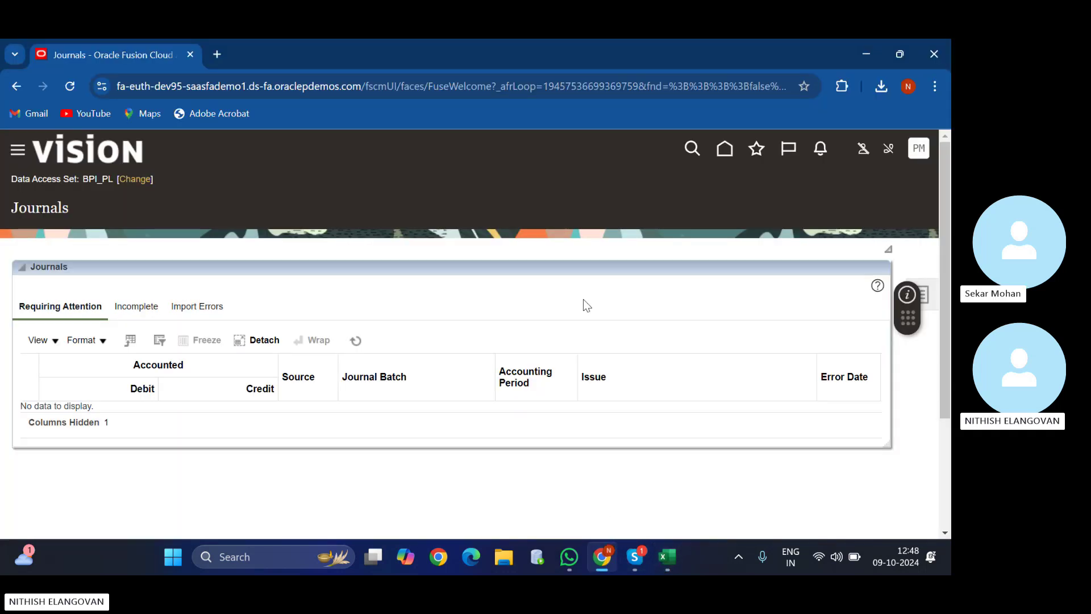
pyautogui.scroll(-2, 728, 255)
pyautogui.scroll(2, 728, 256)
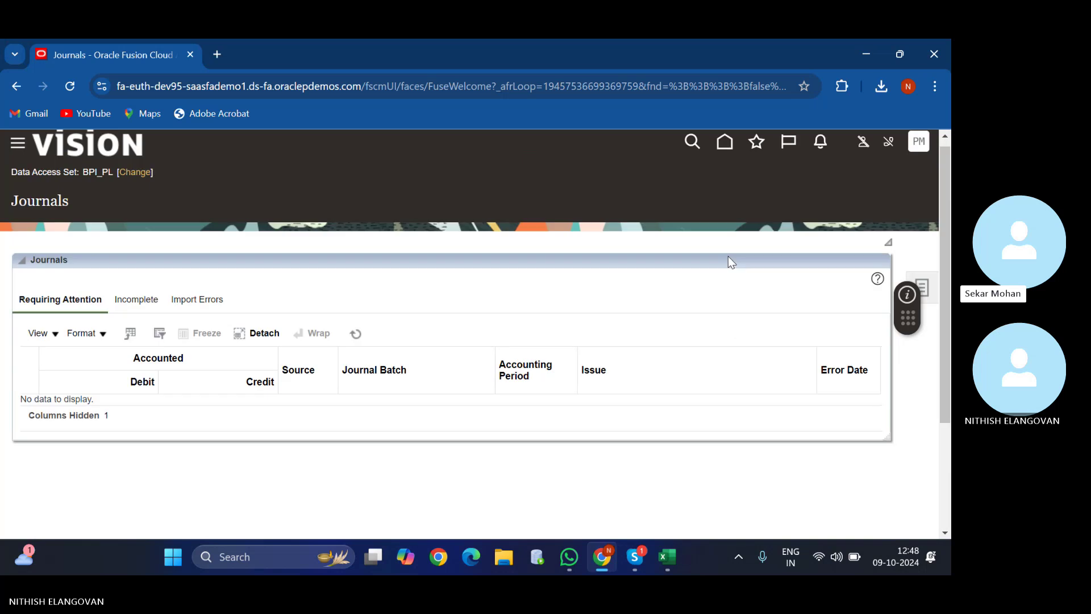
pyautogui.scroll(-2, 728, 256)
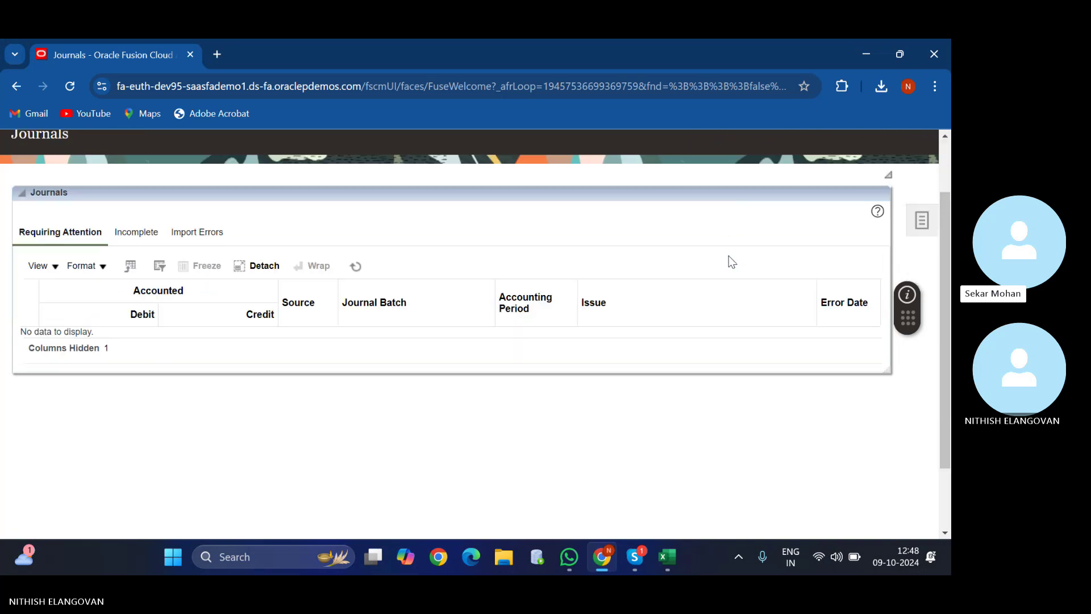
pyautogui.click(918, 221)
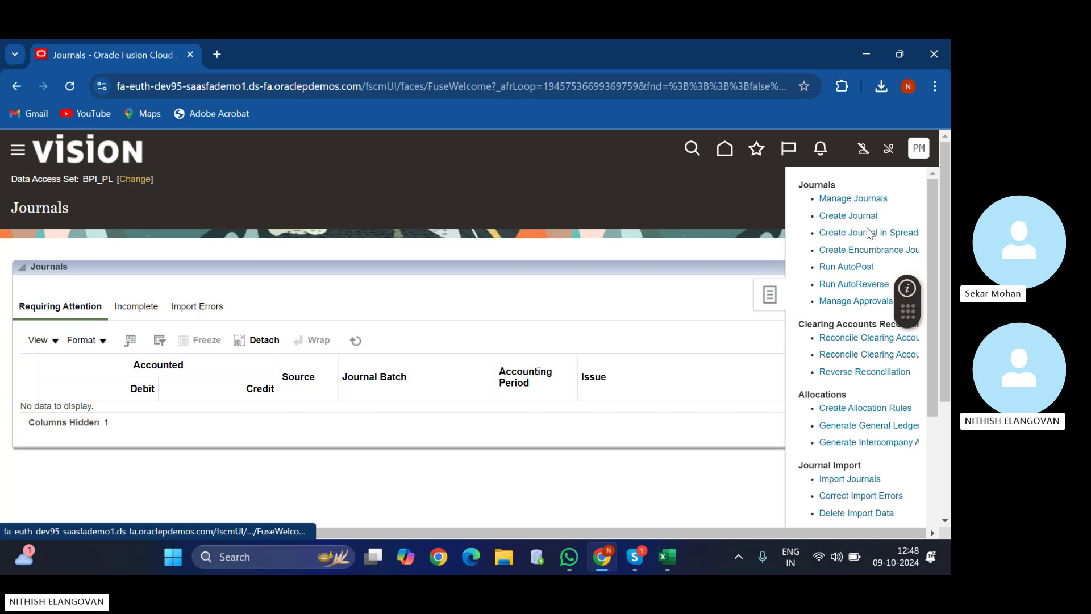
pyautogui.click(856, 199)
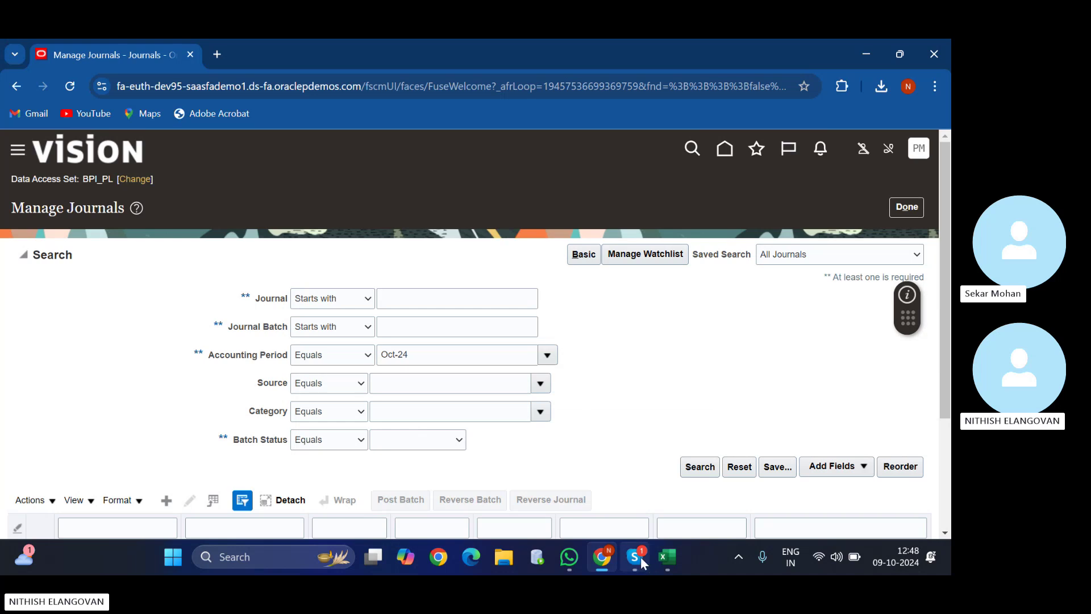
pyautogui.click(664, 558)
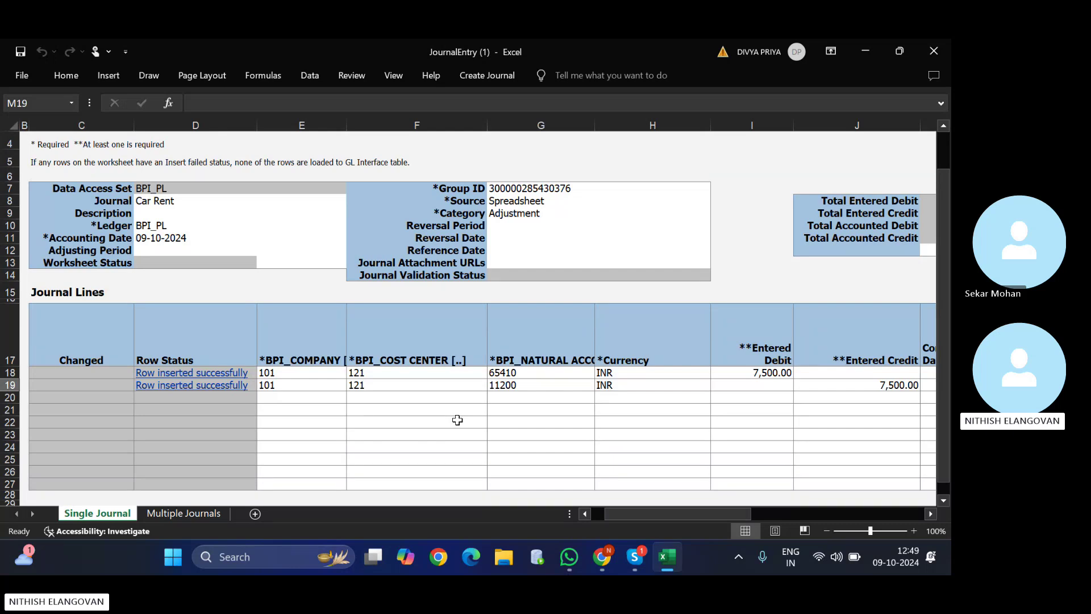
# Search Oct-24 journals to find Car Rent Adjustment Posted at 7,500.00 INR debit and credit.
pyautogui.click(606, 561)
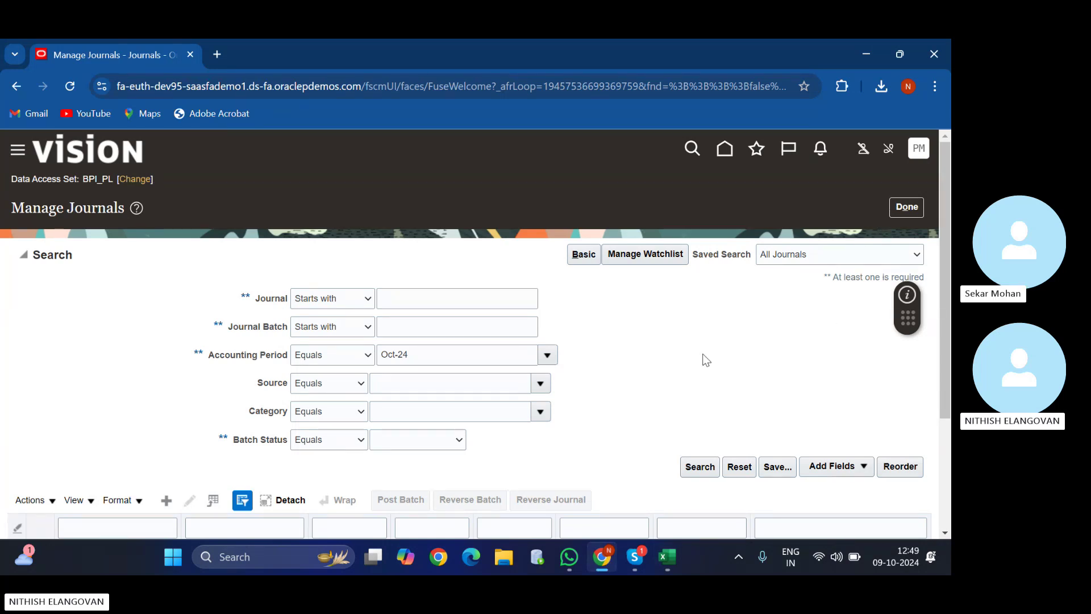
pyautogui.scroll(-1, 630, 368)
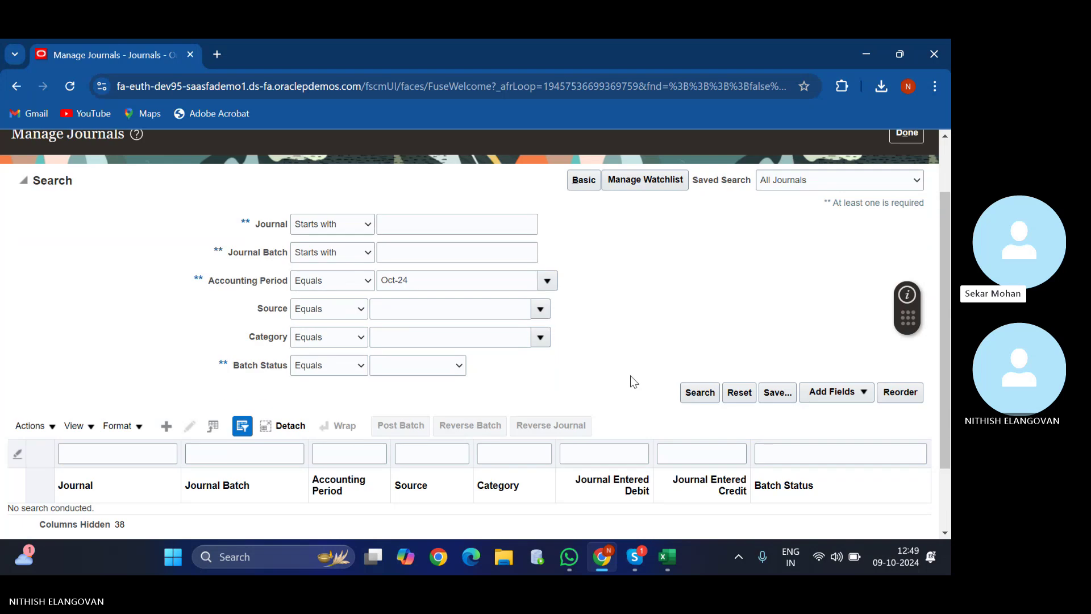
pyautogui.scroll(-1, 611, 378)
pyautogui.scroll(2, 628, 343)
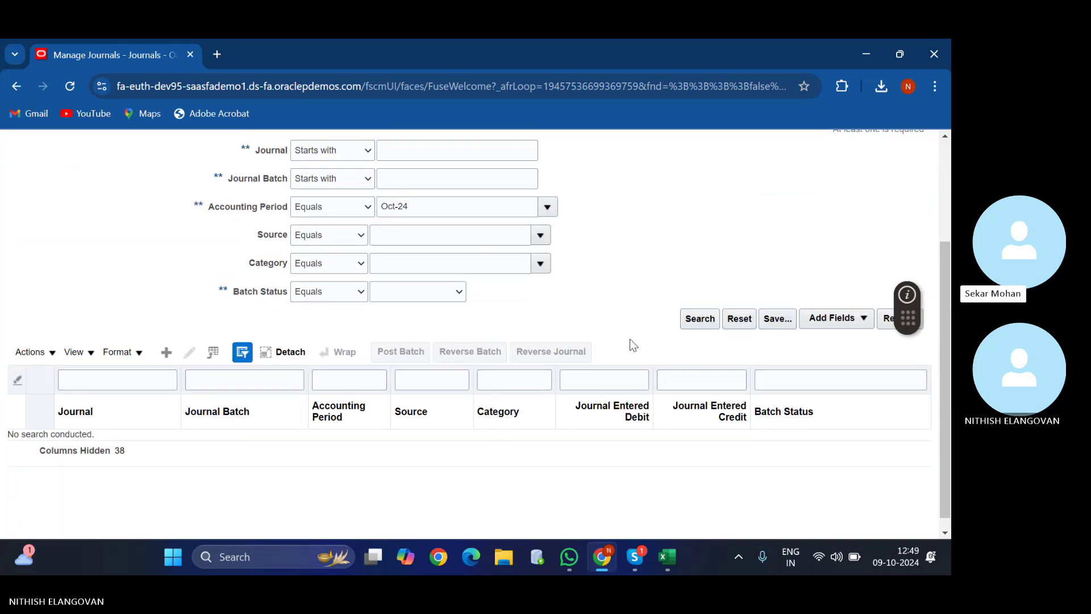
pyautogui.scroll(-1, 726, 417)
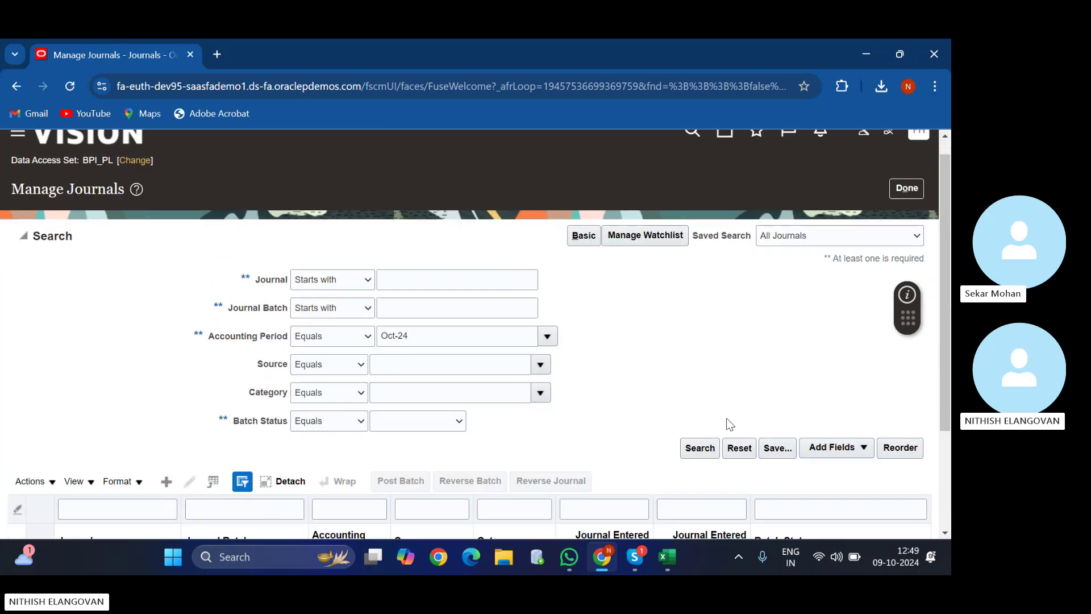
pyautogui.click(697, 397)
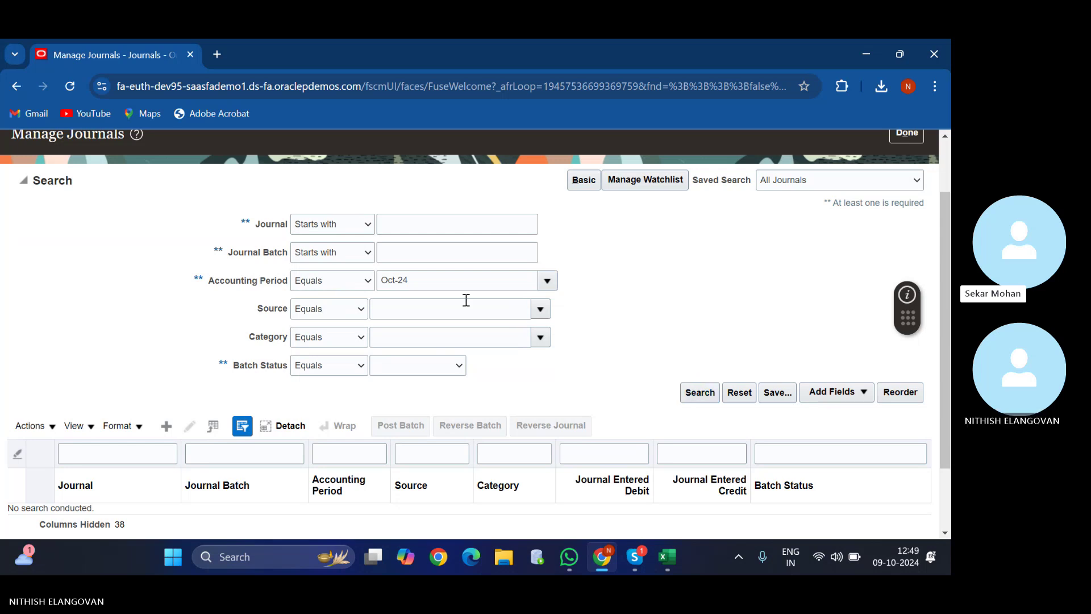
pyautogui.scroll(-2, 659, 291)
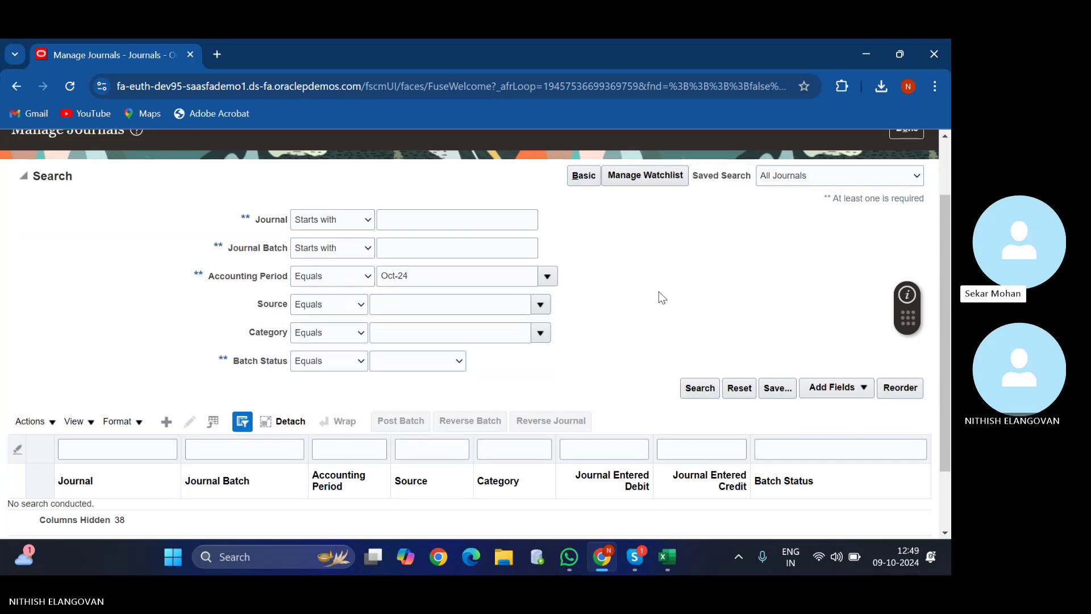
pyautogui.click(688, 306)
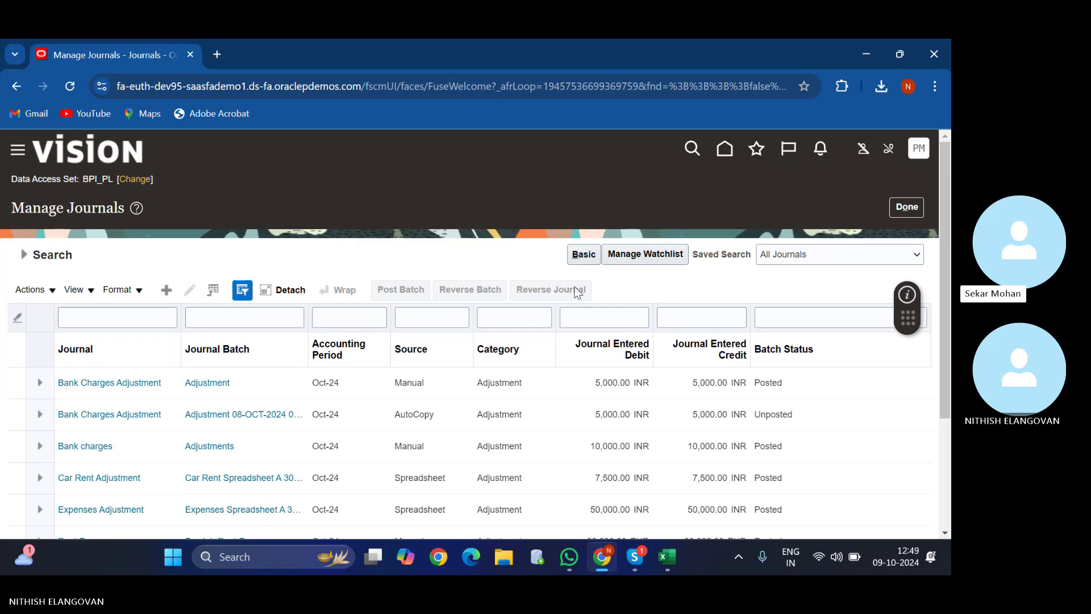
pyautogui.scroll(-1, 614, 290)
pyautogui.scroll(-1, 612, 298)
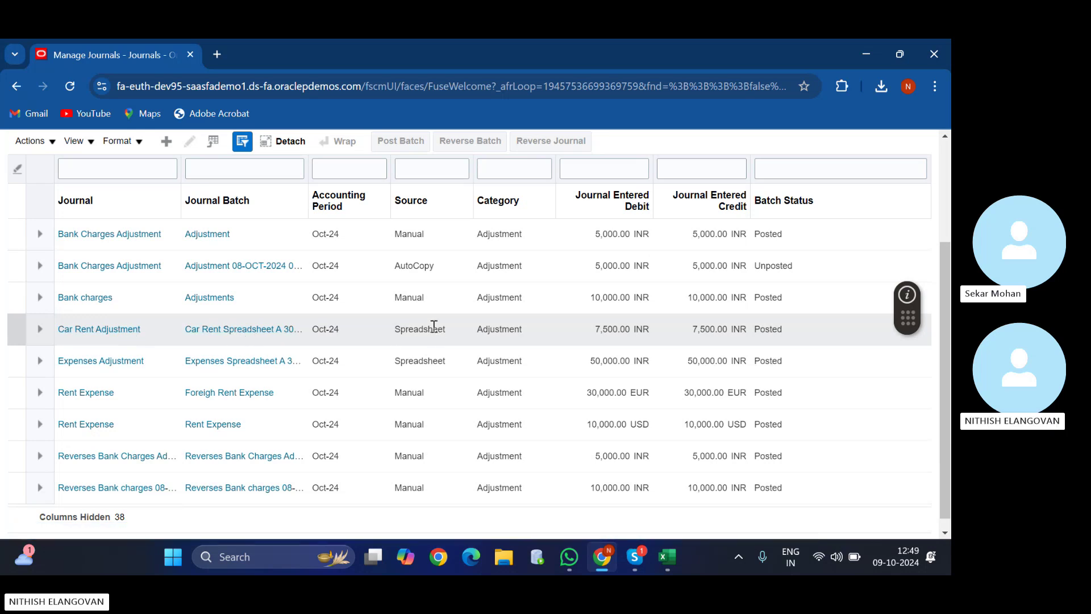
# Open the Car Rent Spreadsheet batch to confirm Batch Status Posted and Completion Status Complete.
pyautogui.click(218, 330)
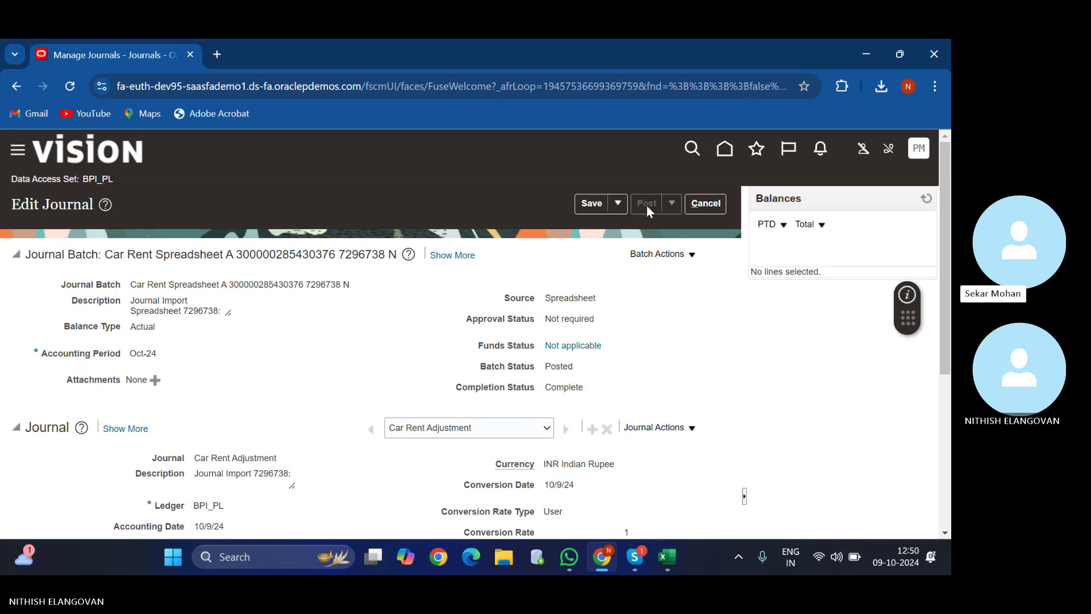
pyautogui.scroll(-1, 602, 275)
pyautogui.scroll(-1, 511, 267)
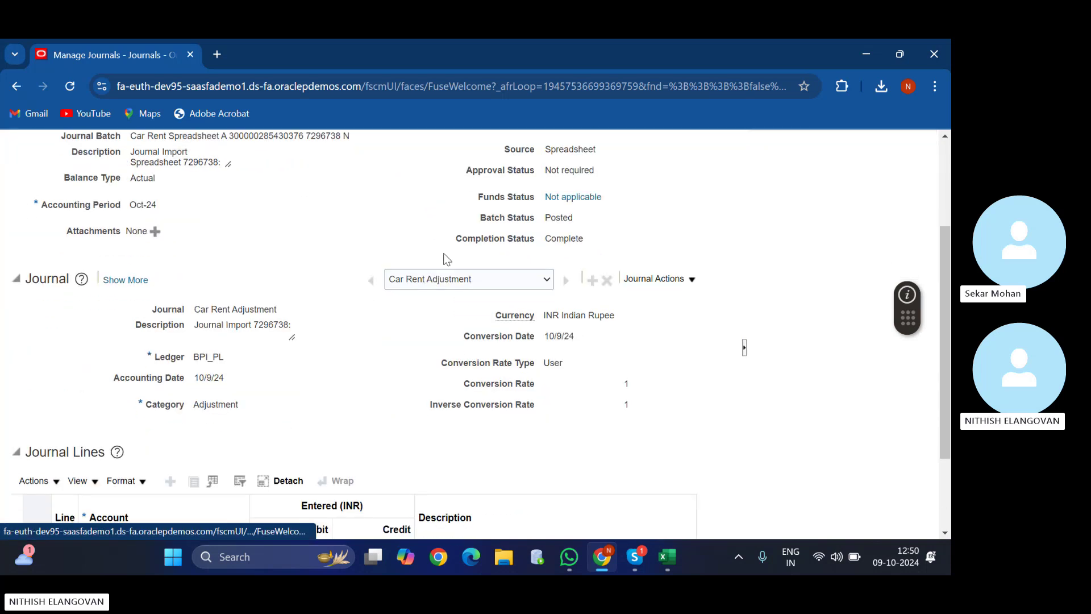
pyautogui.scroll(1, 250, 238)
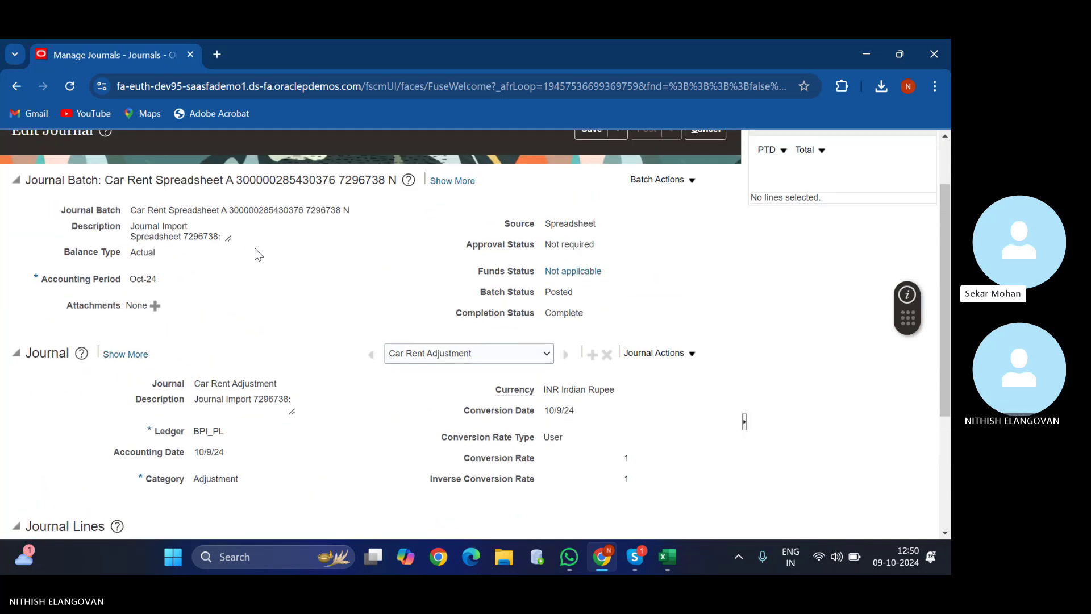
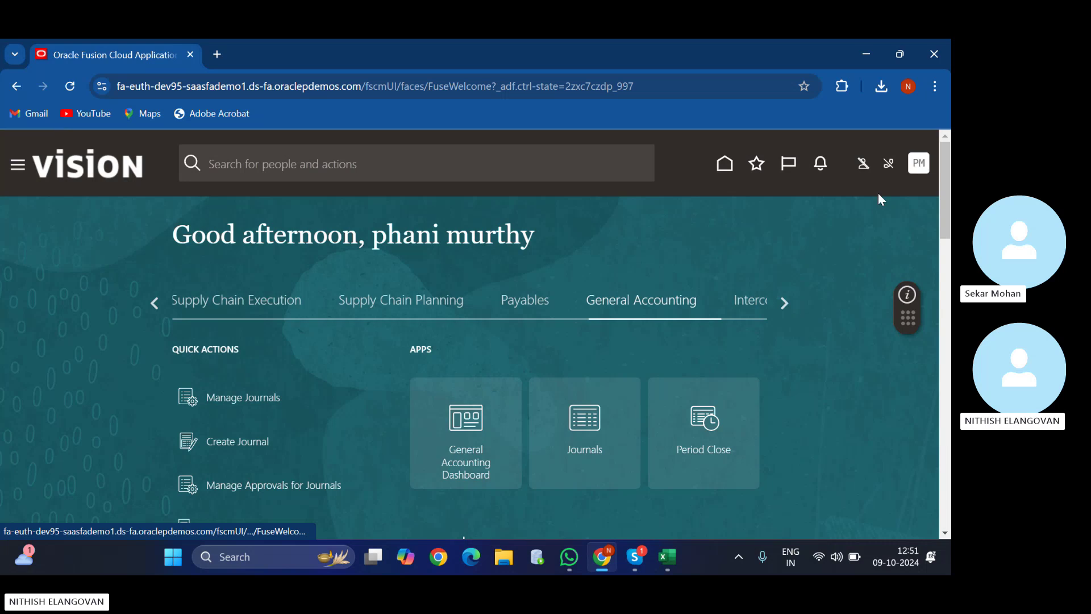
# Go from the Fusion home page to Setup and Maintenance, reaching the Setup: Financials page.
pyautogui.click(724, 165)
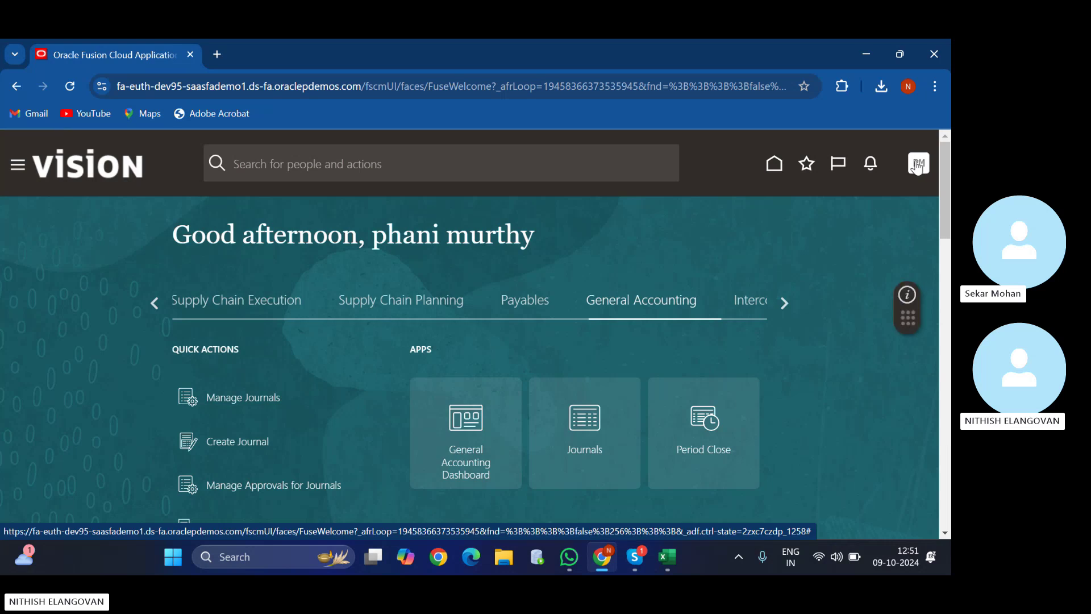
pyautogui.click(917, 164)
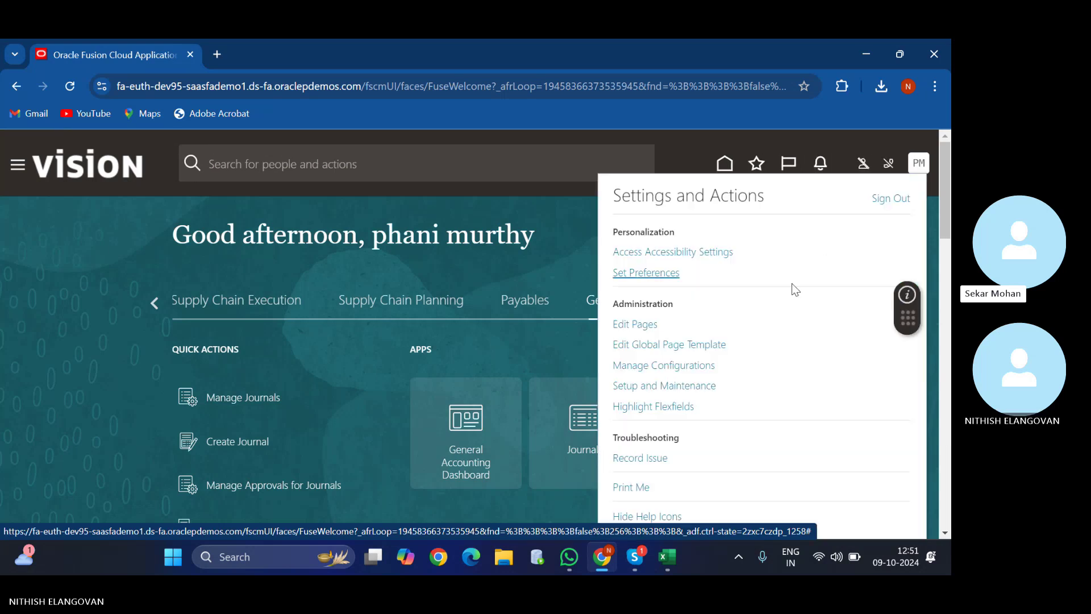
pyautogui.click(697, 385)
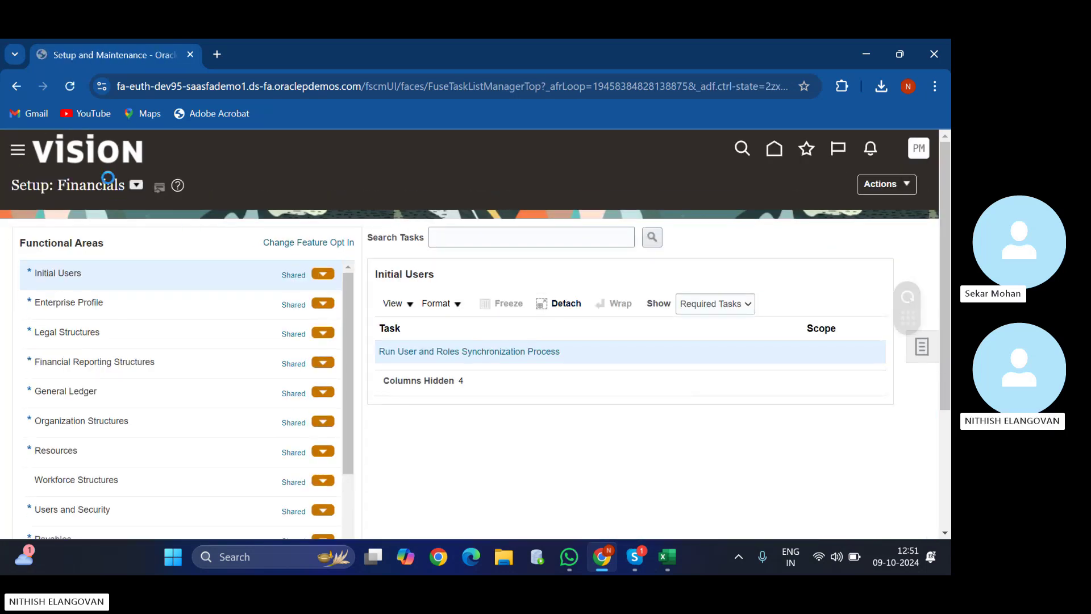
# Search General Ledger setup tasks for %APPROVAL% and launch Manage Journal Approval Rules.
pyautogui.click(131, 390)
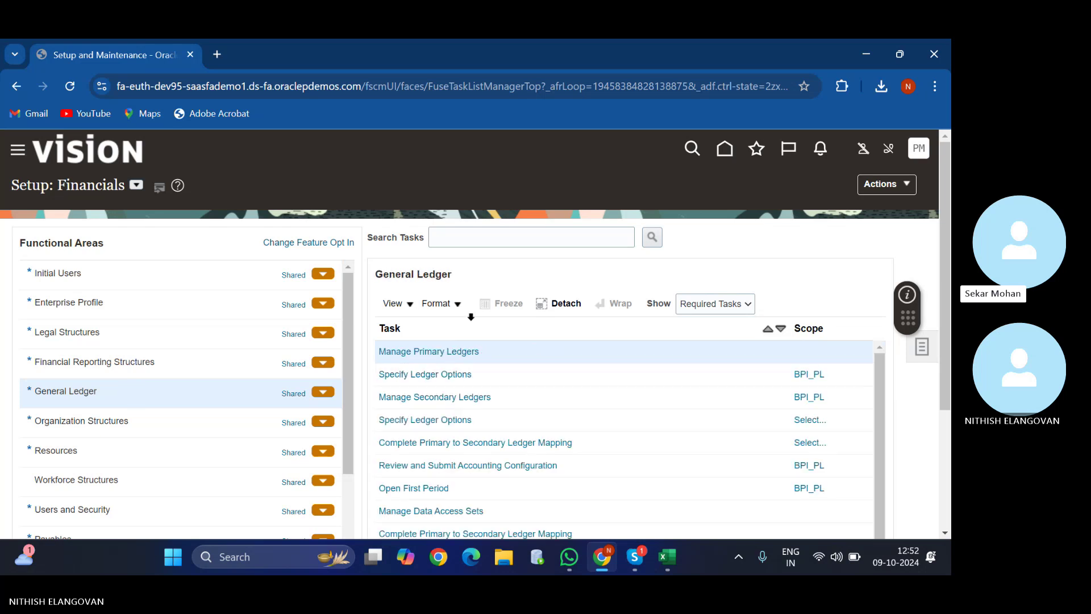
pyautogui.click(523, 230)
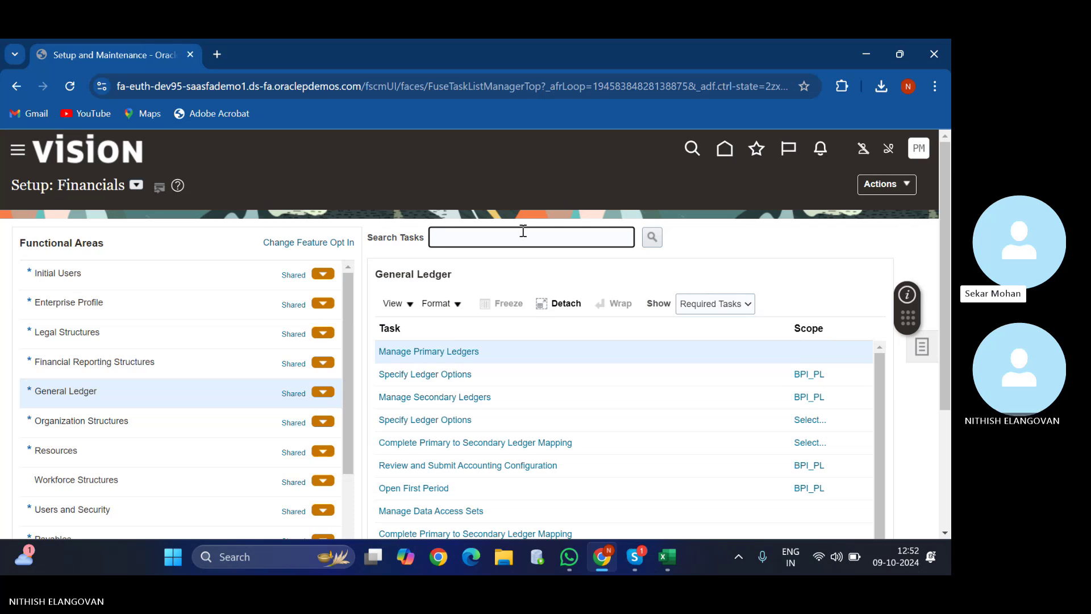
pyautogui.write('%')
pyautogui.write('A')
pyautogui.press('BackSpace')
pyautogui.write('APPROVAL%')
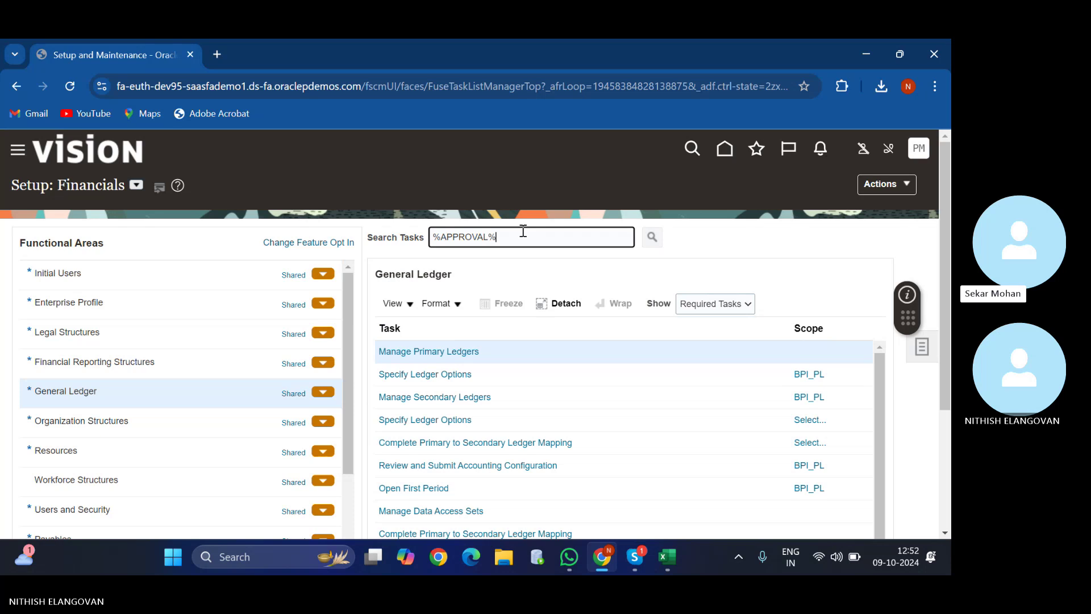
pyautogui.press('Return')
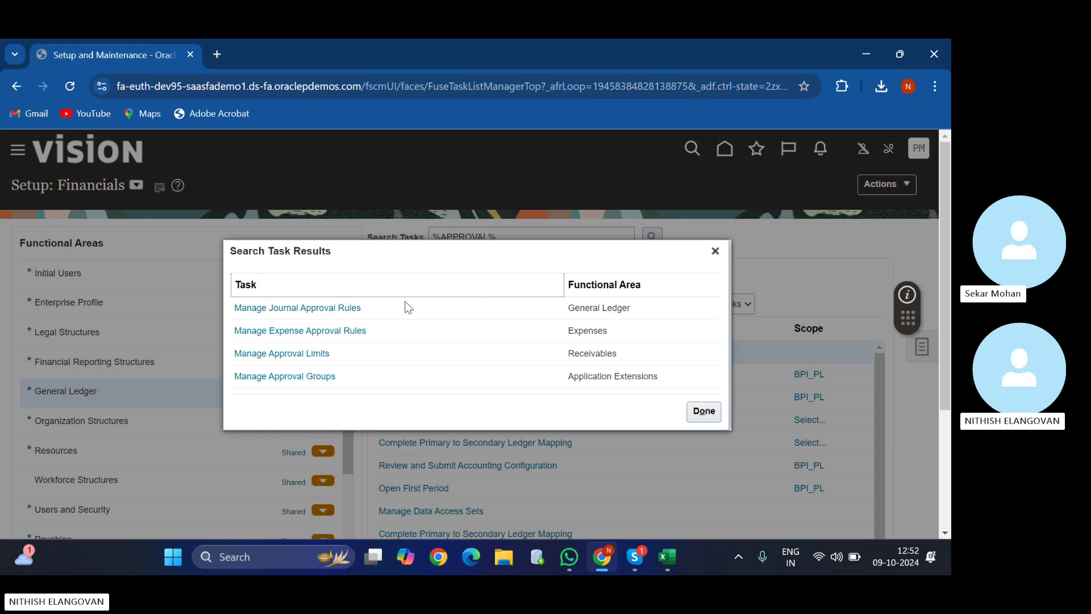
pyautogui.click(334, 307)
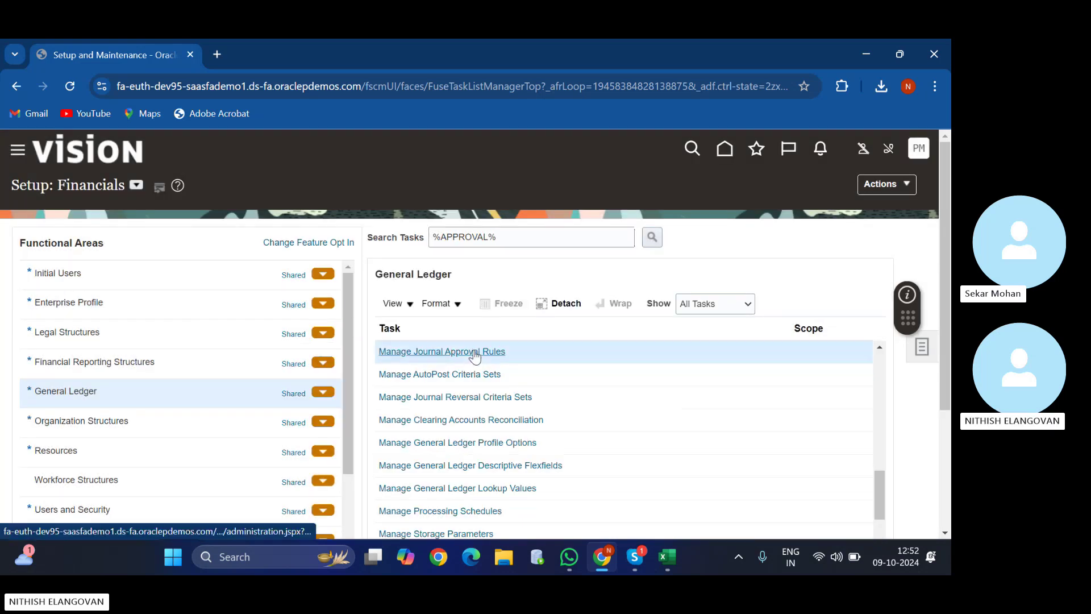
pyautogui.click(474, 354)
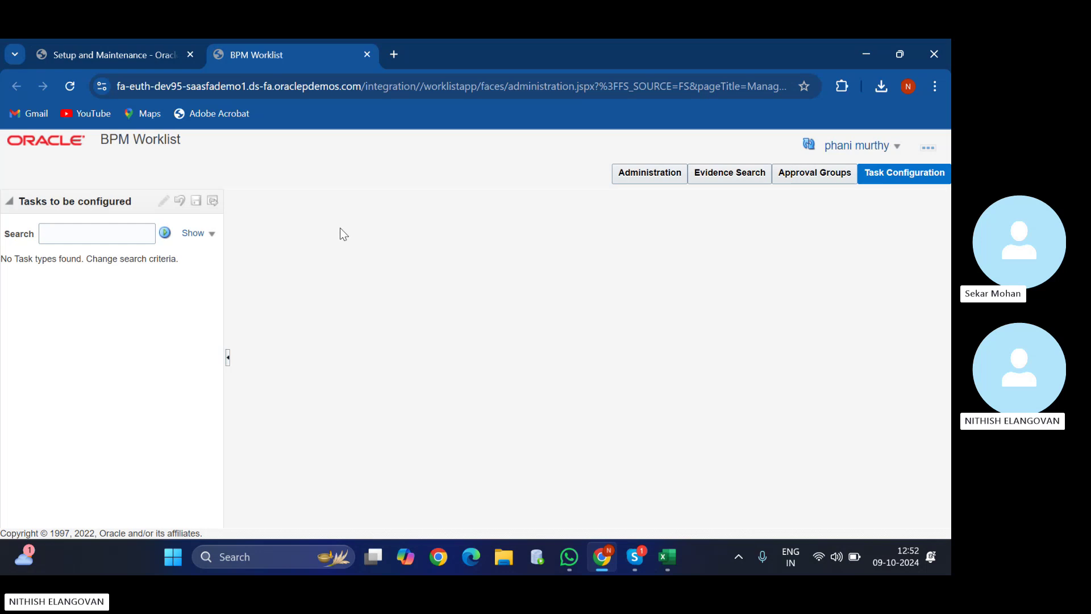
# Search tasks to be configured for 'Jour' and load the FinGlJournalApproval task details.
pyautogui.click(132, 234)
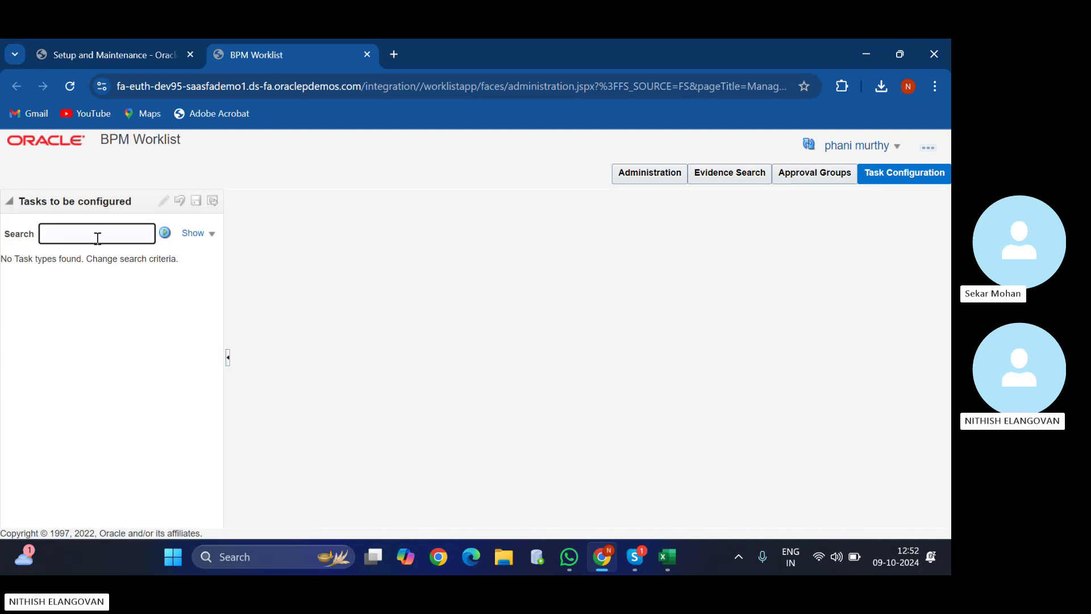
pyautogui.write('our')
pyautogui.click(165, 234)
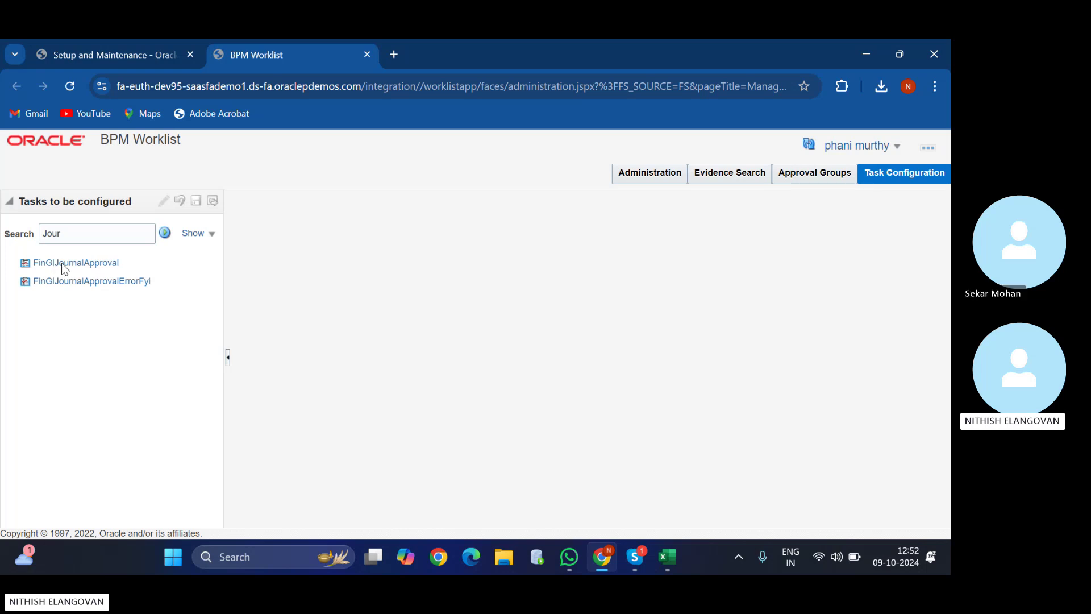
pyautogui.click(103, 263)
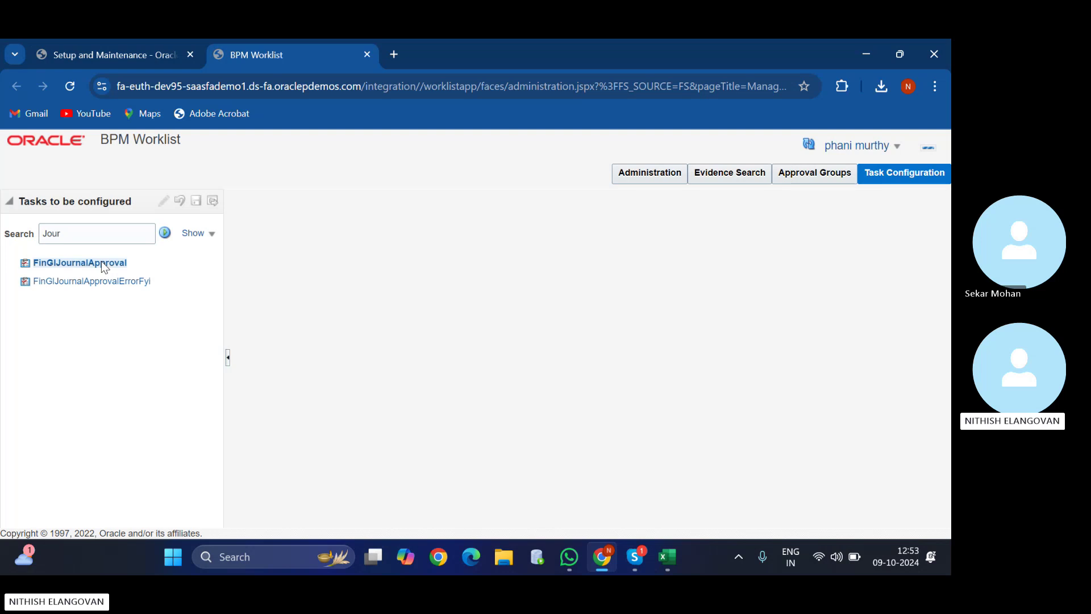
pyautogui.click(103, 263)
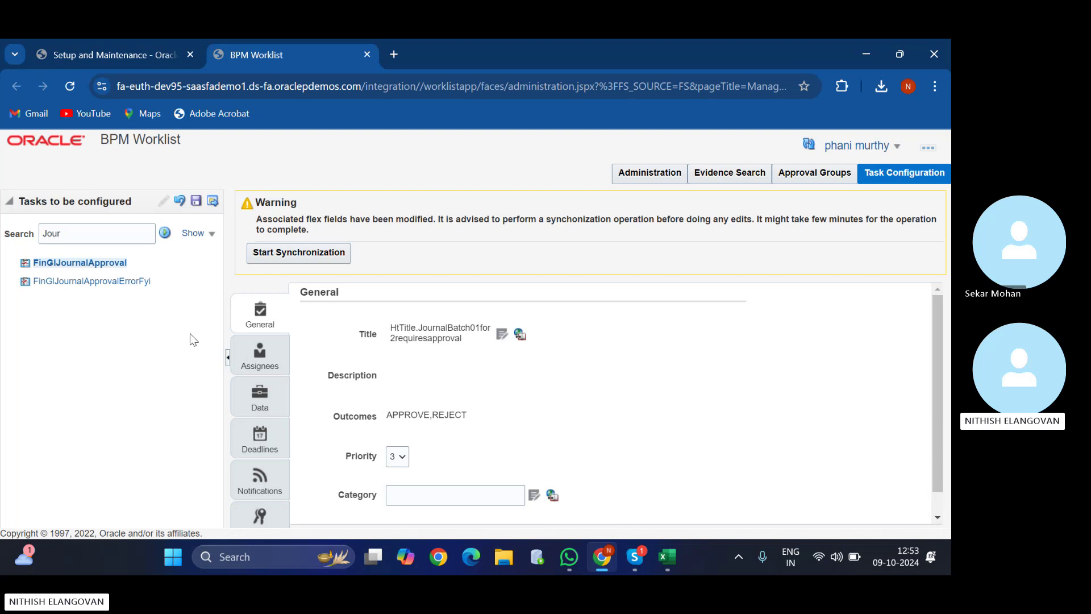
# On the Assignees tab, enlarge the diagram and lay the approval participants out side by side.
pyautogui.click(263, 349)
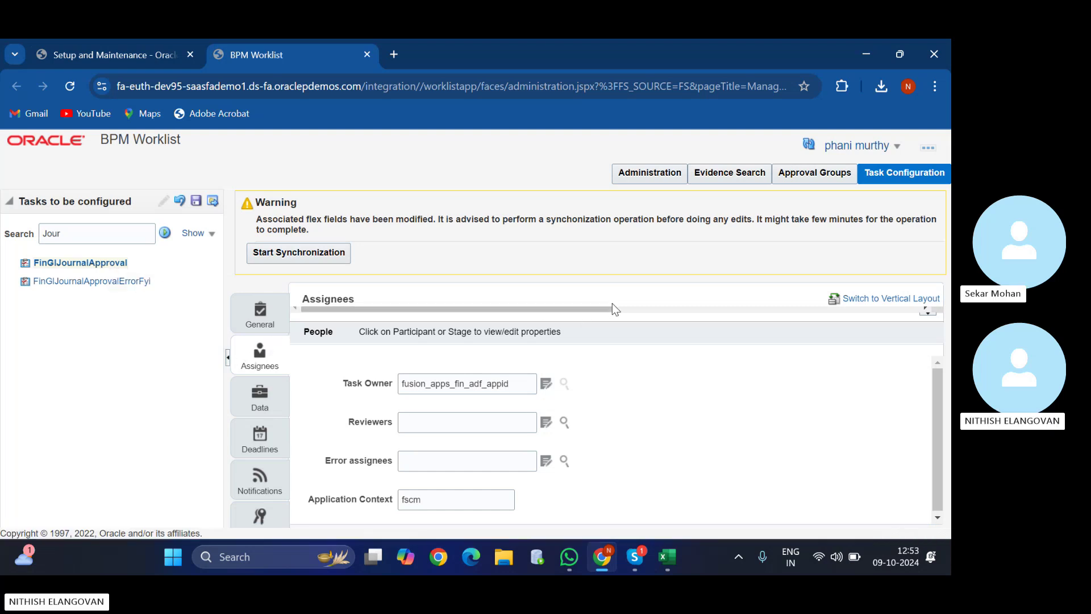
pyautogui.moveTo(628, 307); pyautogui.dragTo(643, 463)
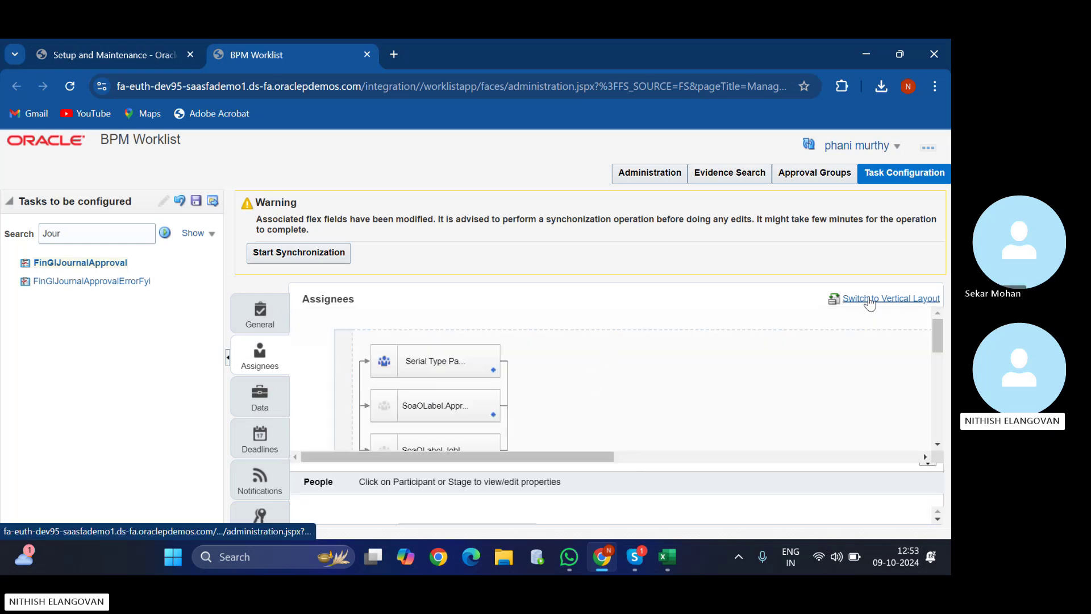
pyautogui.click(870, 300)
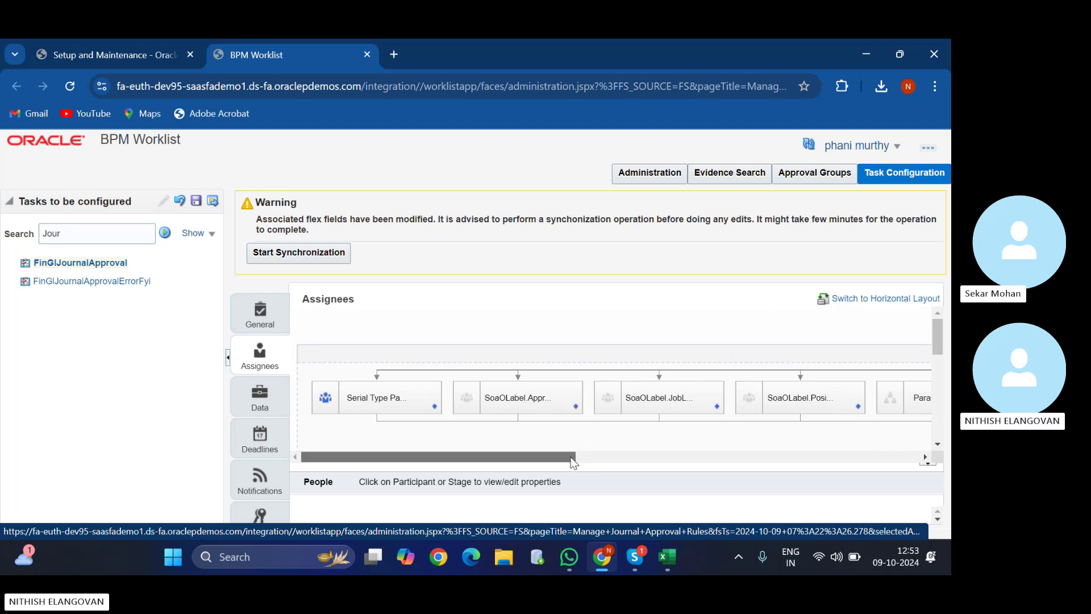
pyautogui.moveTo(571, 456); pyautogui.dragTo(784, 415)
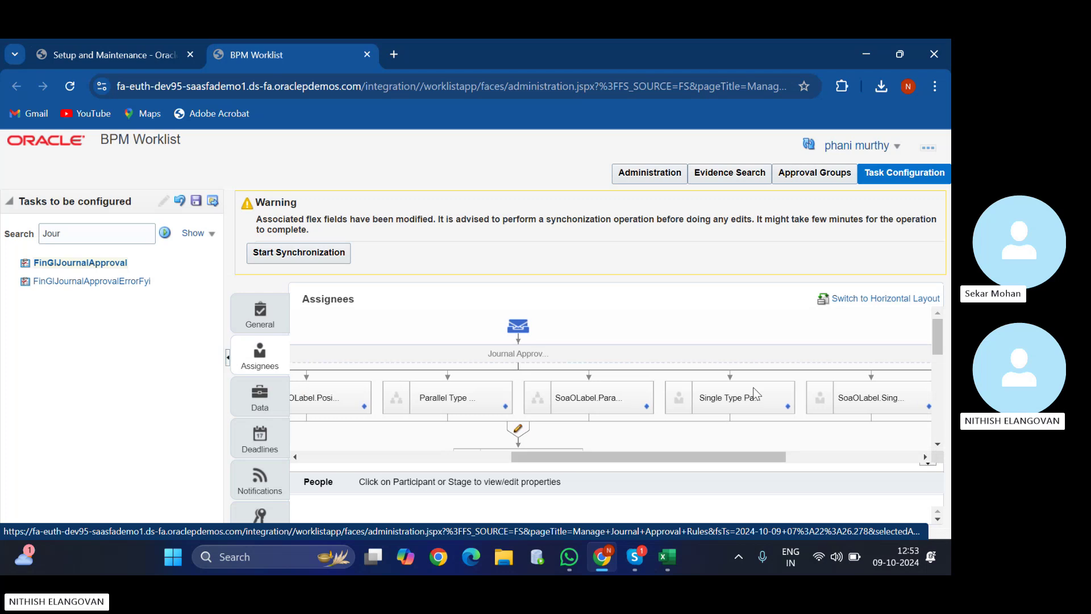
pyautogui.scroll(-2, 704, 335)
pyautogui.scroll(-3, 704, 335)
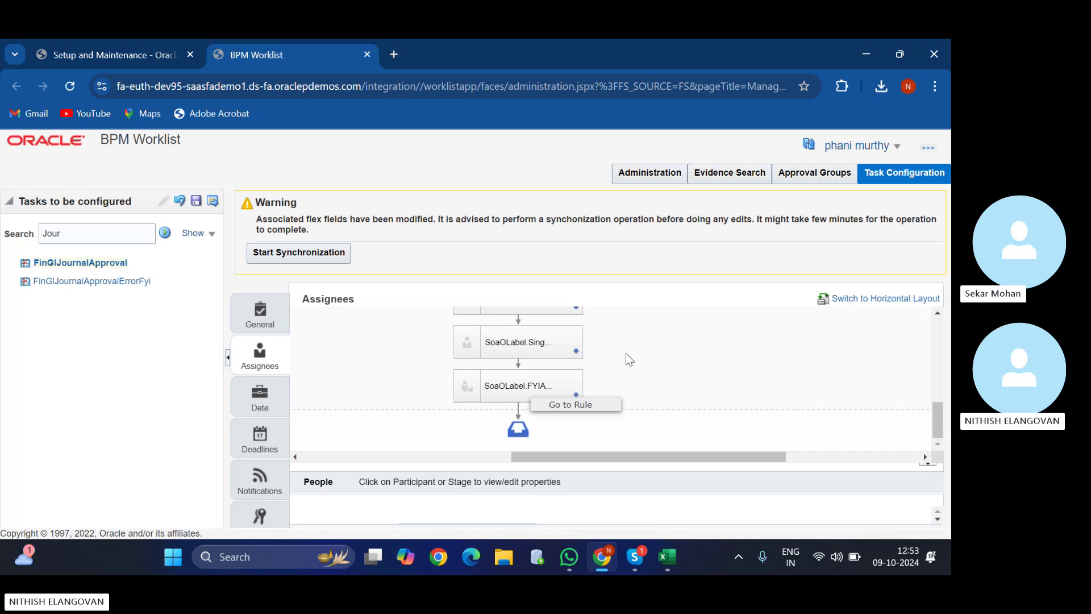
pyautogui.scroll(2, 462, 377)
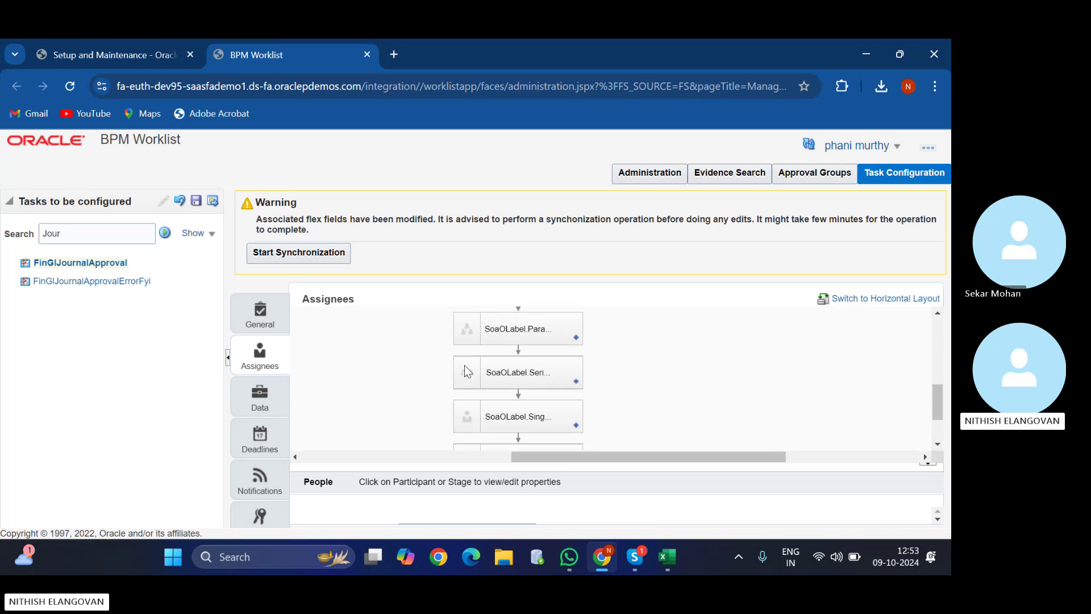
pyautogui.scroll(3, 477, 361)
pyautogui.moveTo(585, 458); pyautogui.dragTo(336, 452)
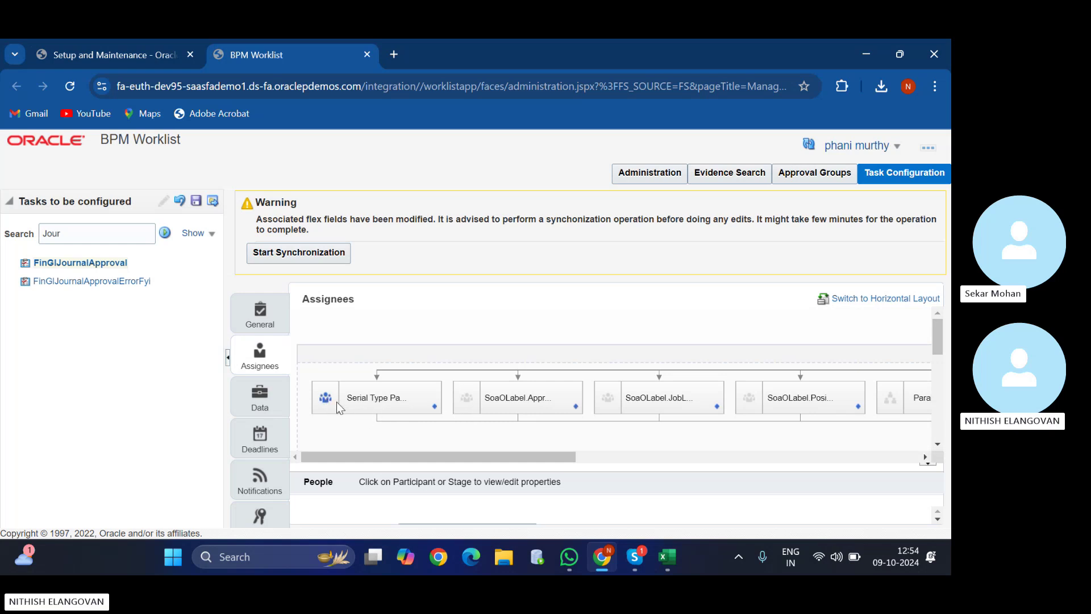
# Go to the Serial Type participant's rules and add a new General Rule.
pyautogui.click(435, 407)
pyautogui.click(436, 416)
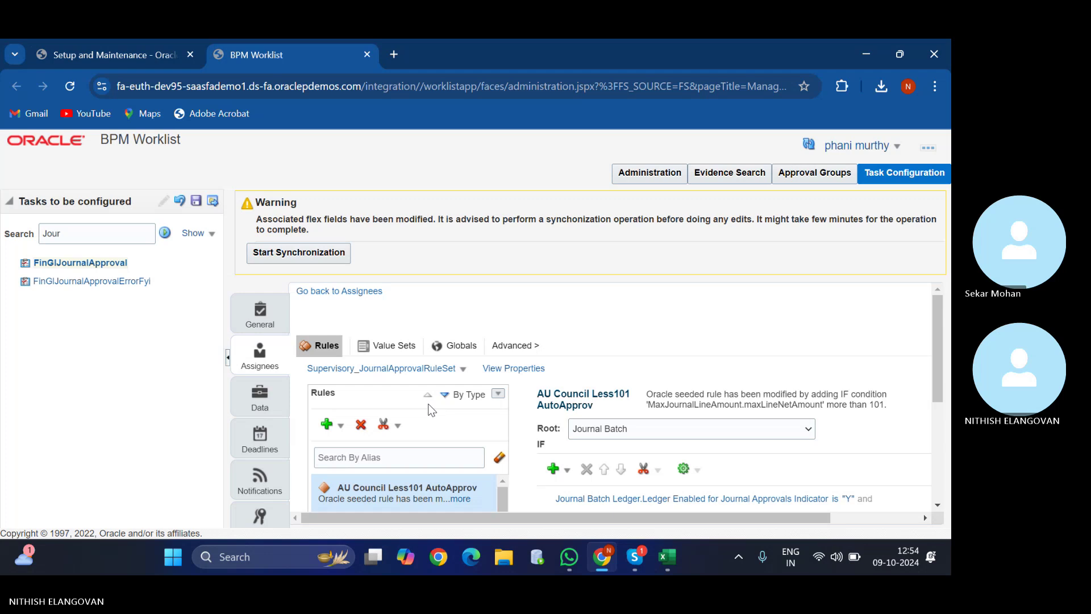
pyautogui.scroll(-2, 364, 382)
pyautogui.scroll(2, 362, 377)
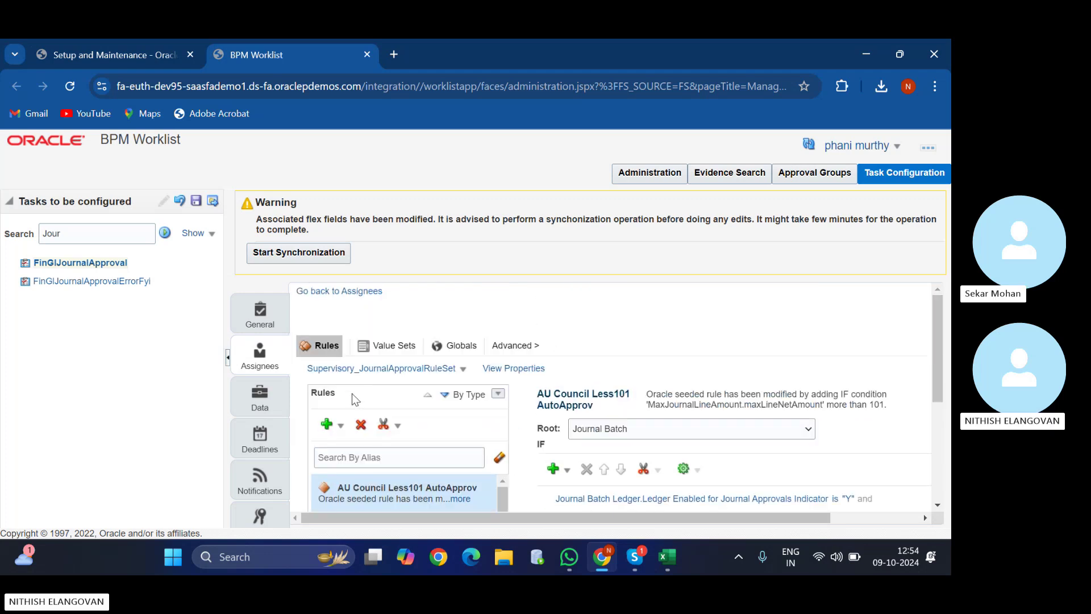
pyautogui.click(328, 426)
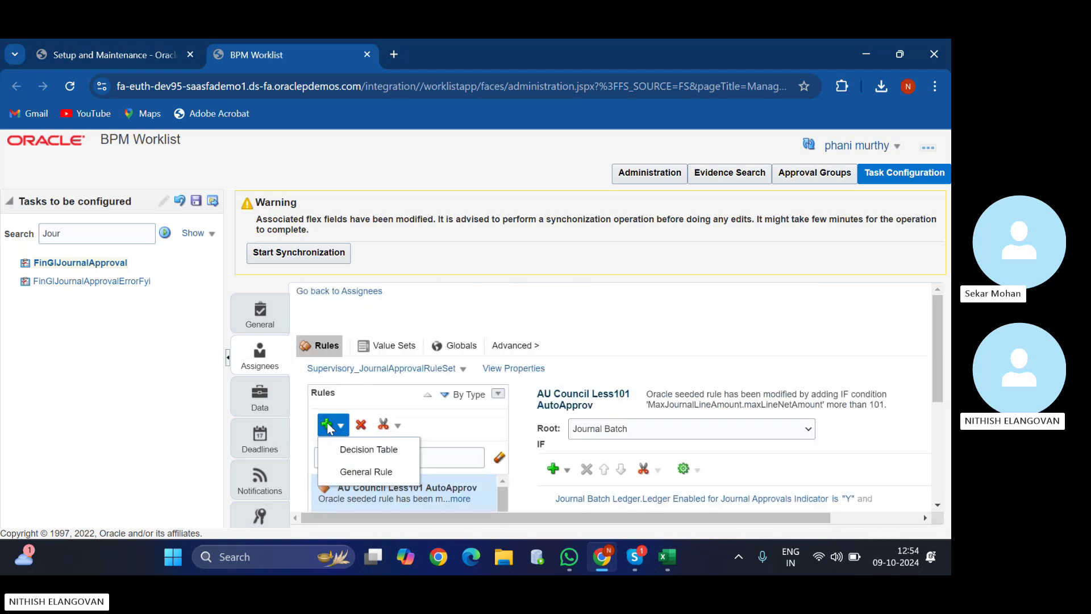
pyautogui.click(355, 472)
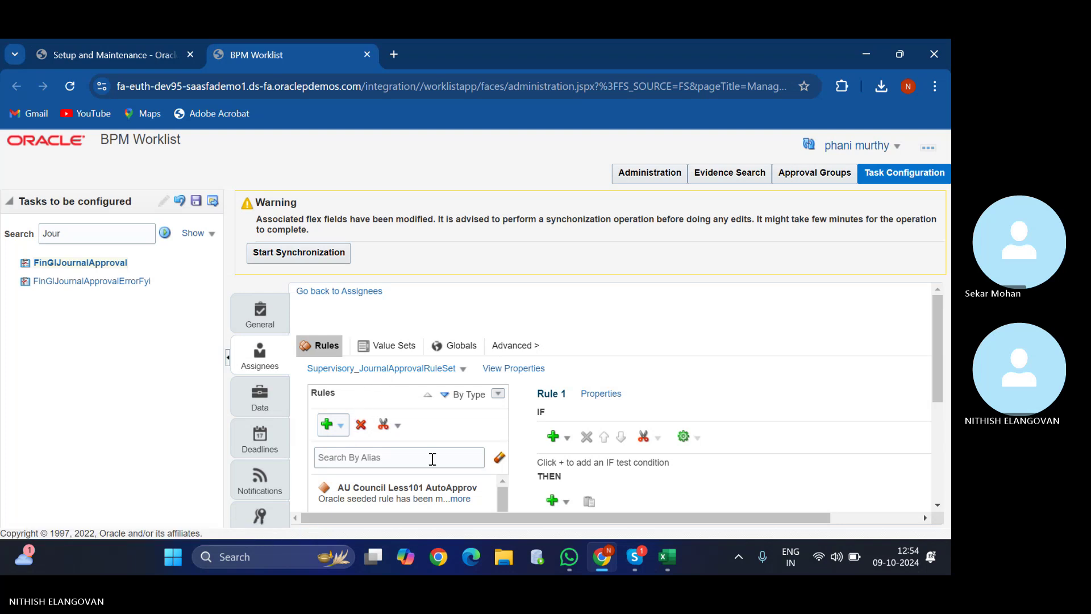
pyautogui.click(636, 557)
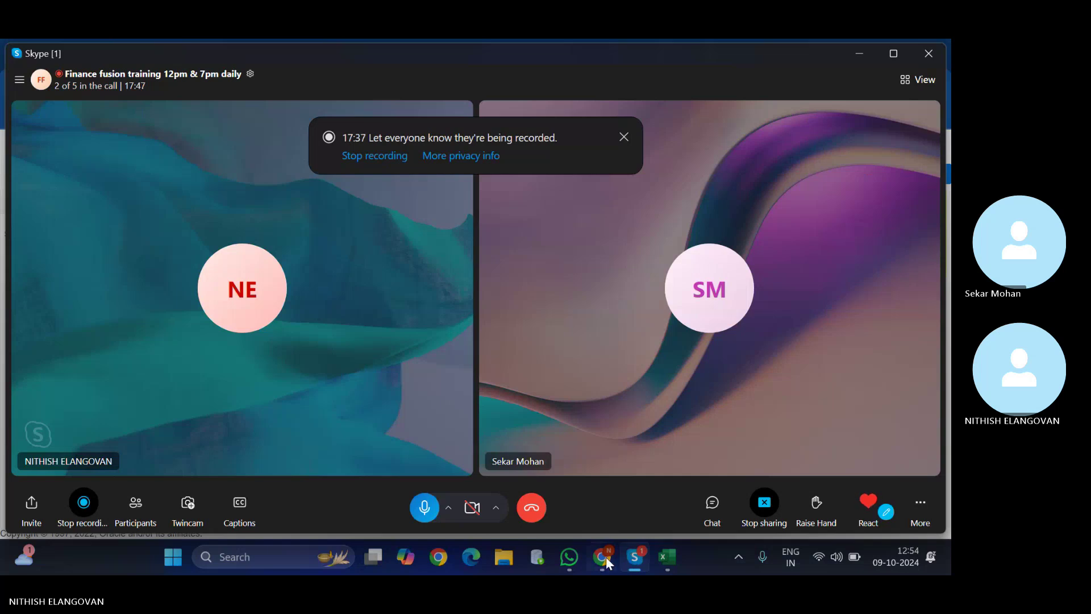
pyautogui.moveTo(650, 552)
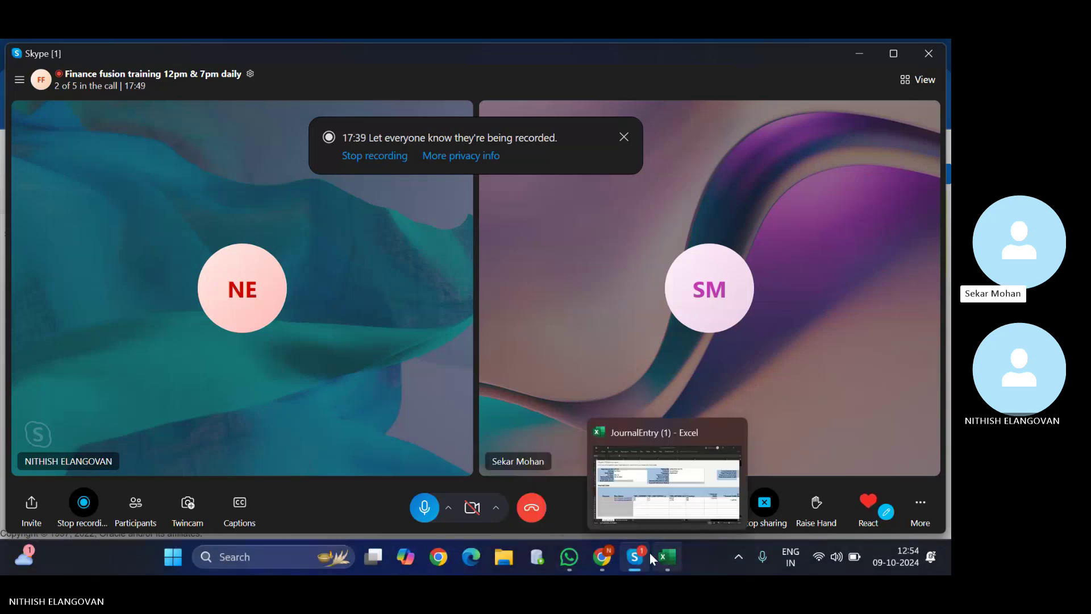
pyautogui.click(603, 561)
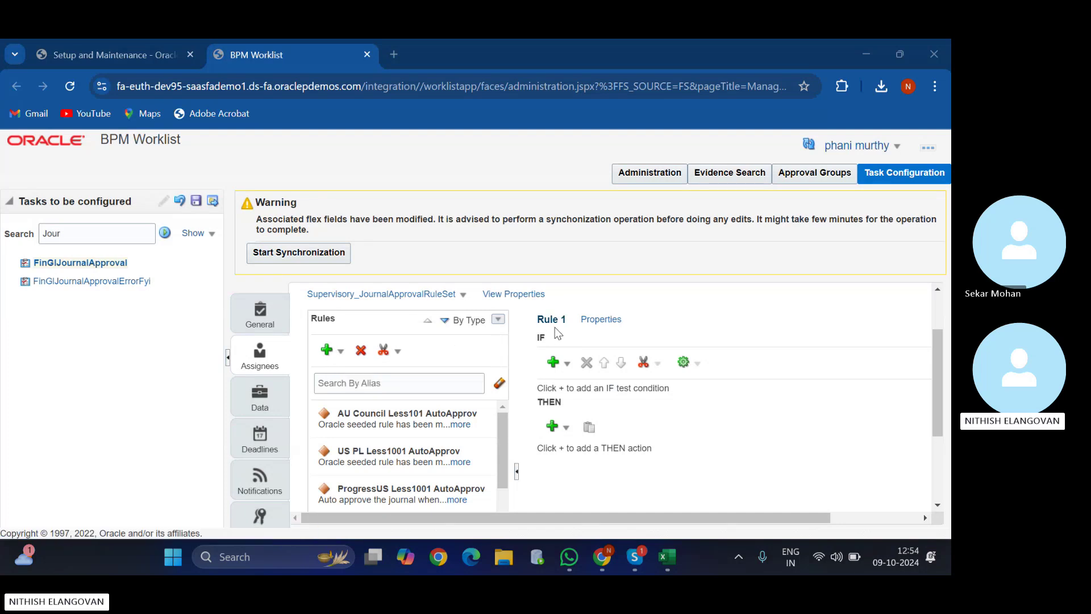
# Rename Rule 1 to 'Journal Approval' in its Properties and confirm the name.
pyautogui.scroll(-5, 398, 418)
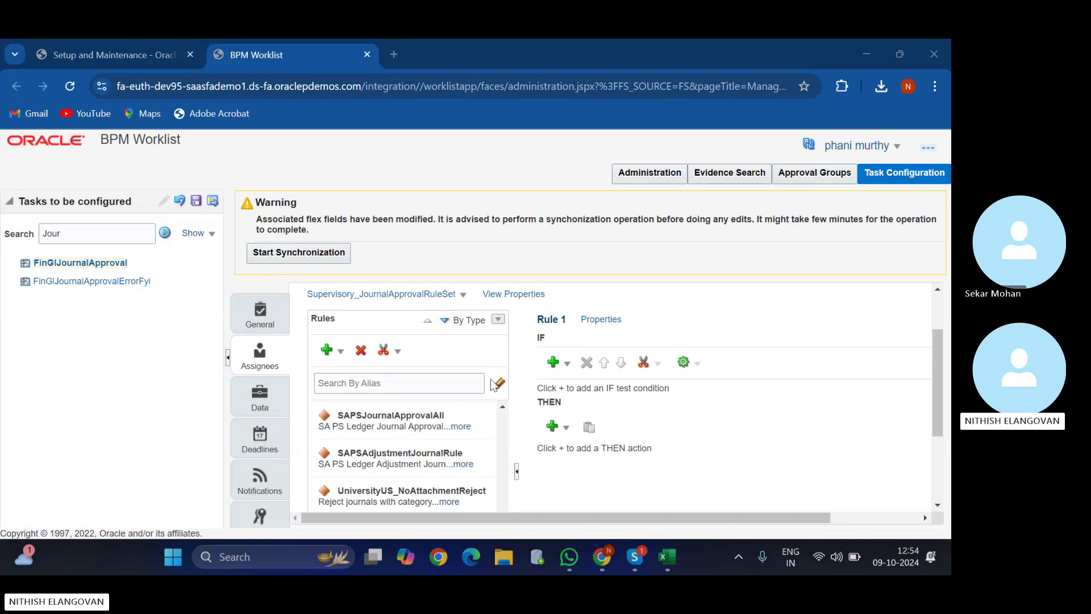
pyautogui.scroll(-5, 494, 392)
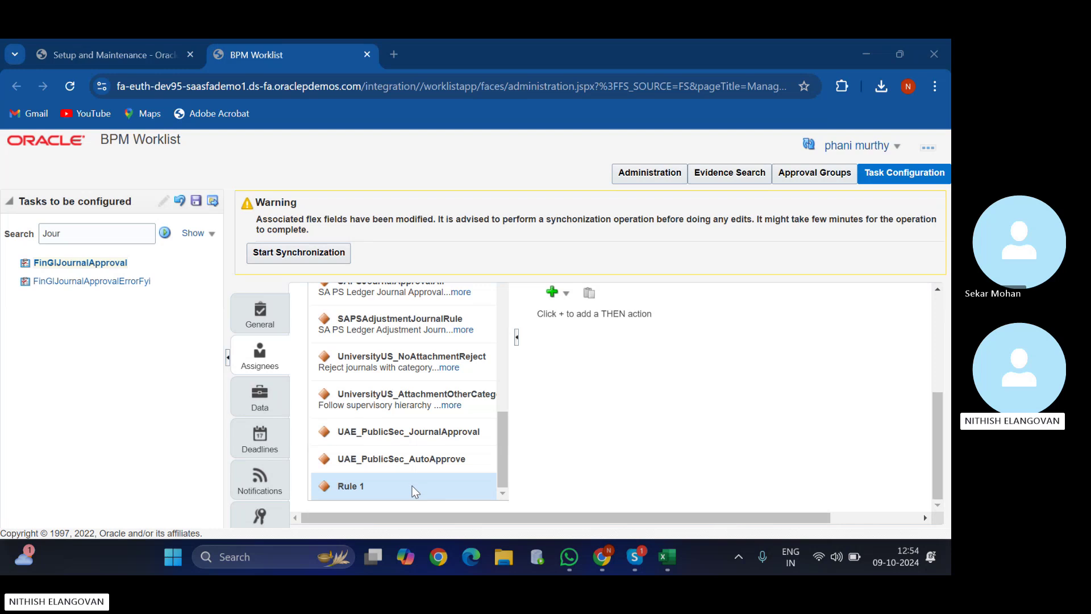
pyautogui.scroll(3, 601, 381)
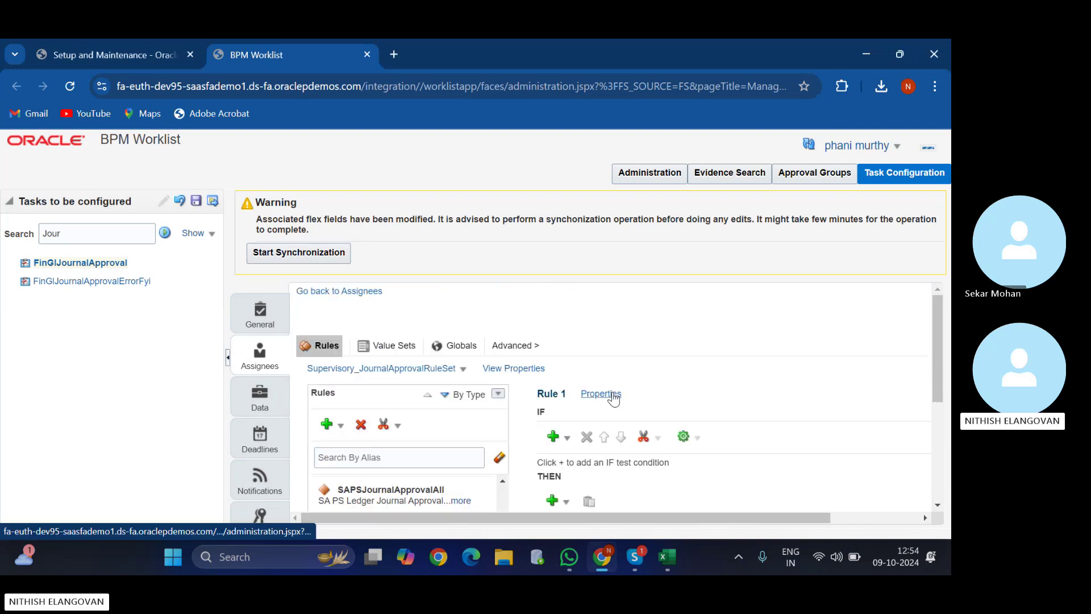
pyautogui.click(611, 395)
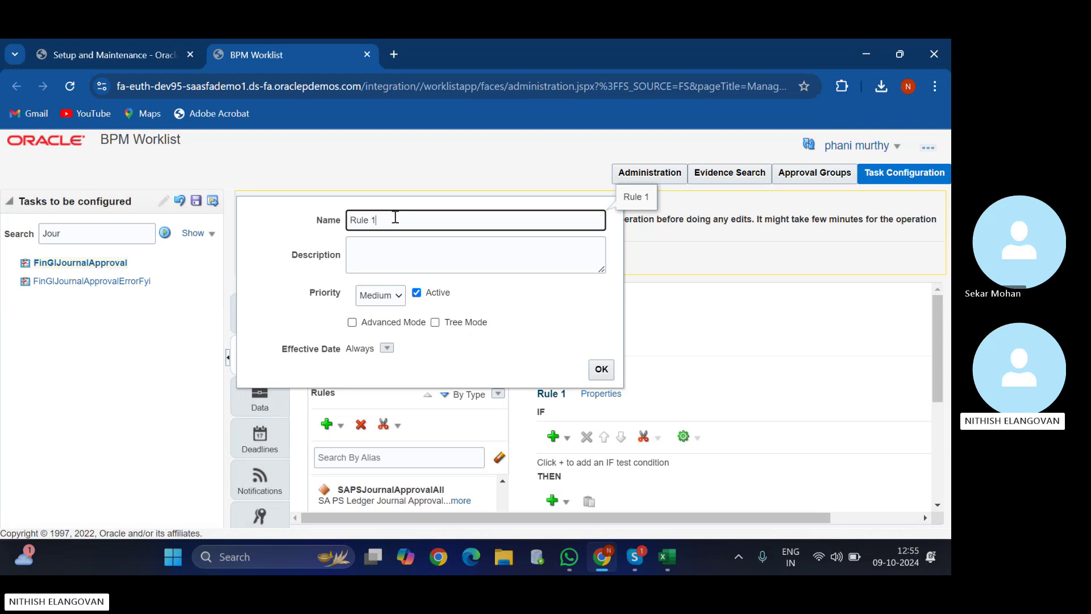
pyautogui.press('BackSpace')
pyautogui.write('Journal App')
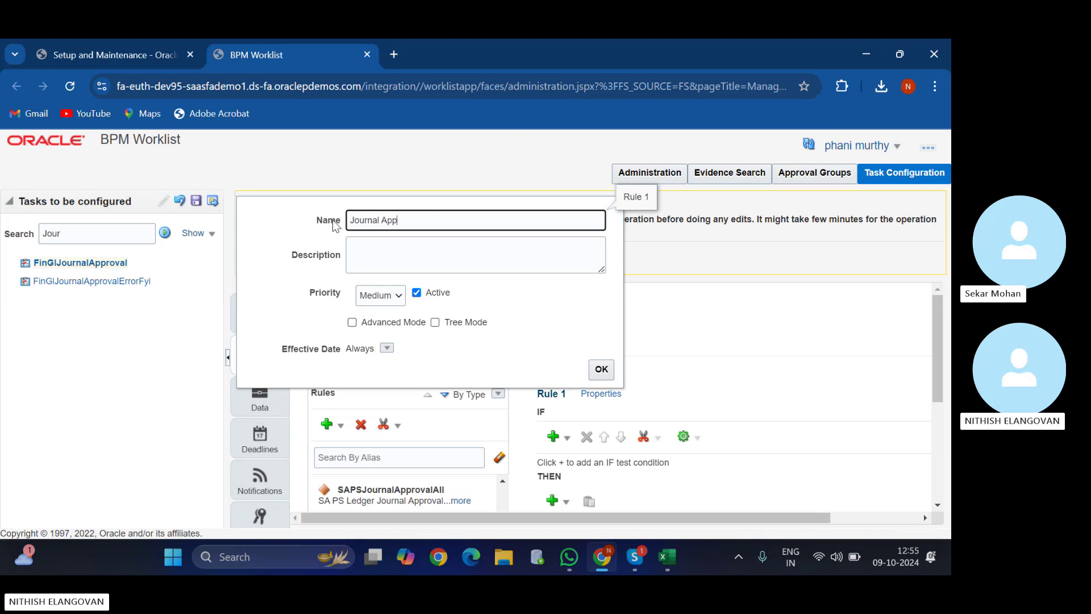
pyautogui.write('roval')
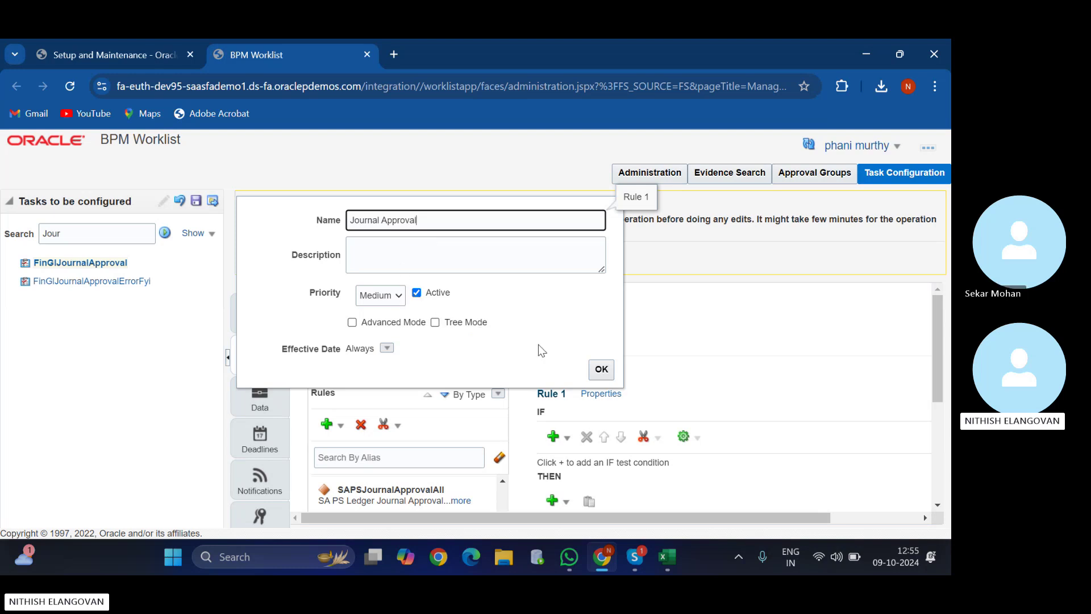
pyautogui.click(596, 370)
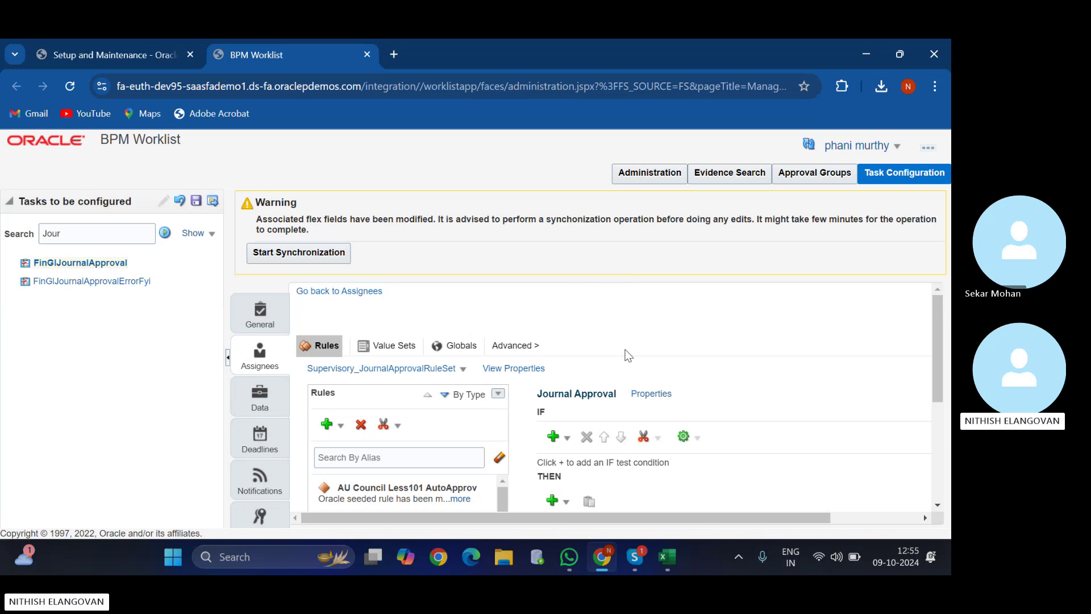
pyautogui.click(650, 397)
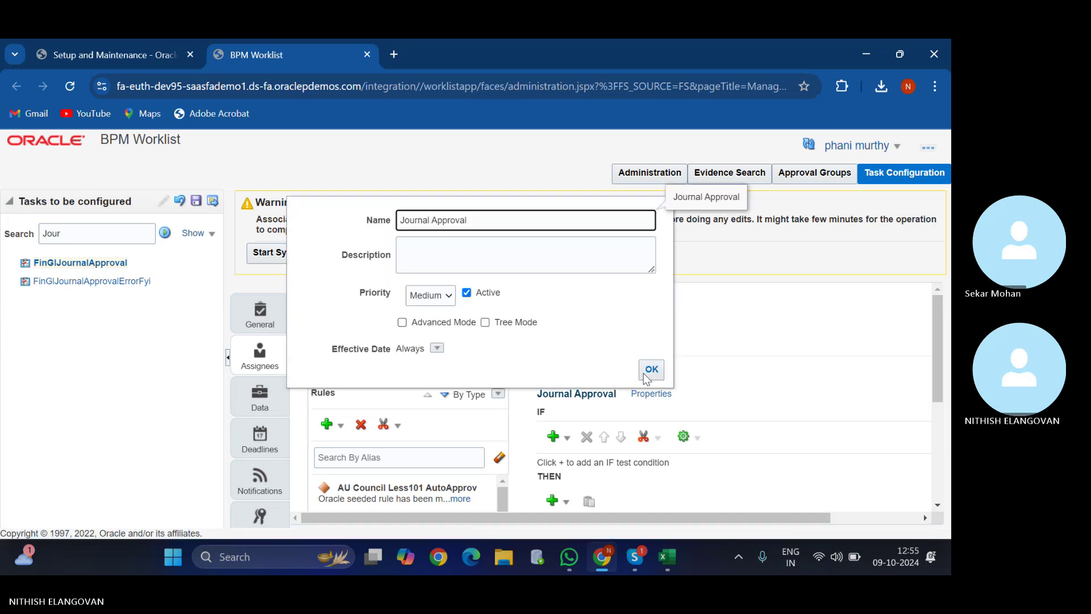
pyautogui.click(651, 369)
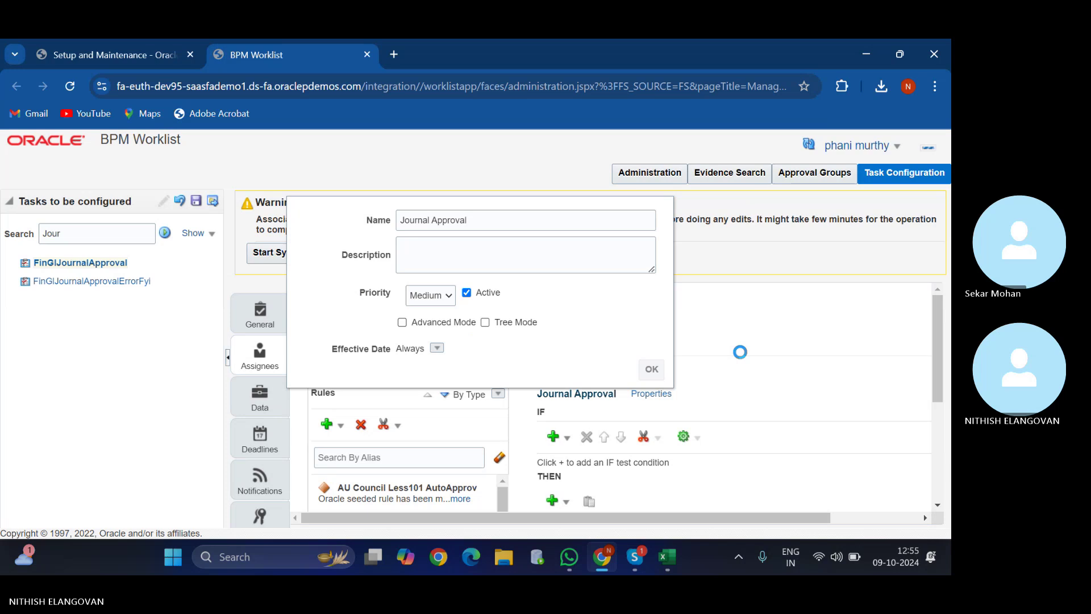
pyautogui.scroll(-3, 730, 347)
pyautogui.scroll(2, 653, 350)
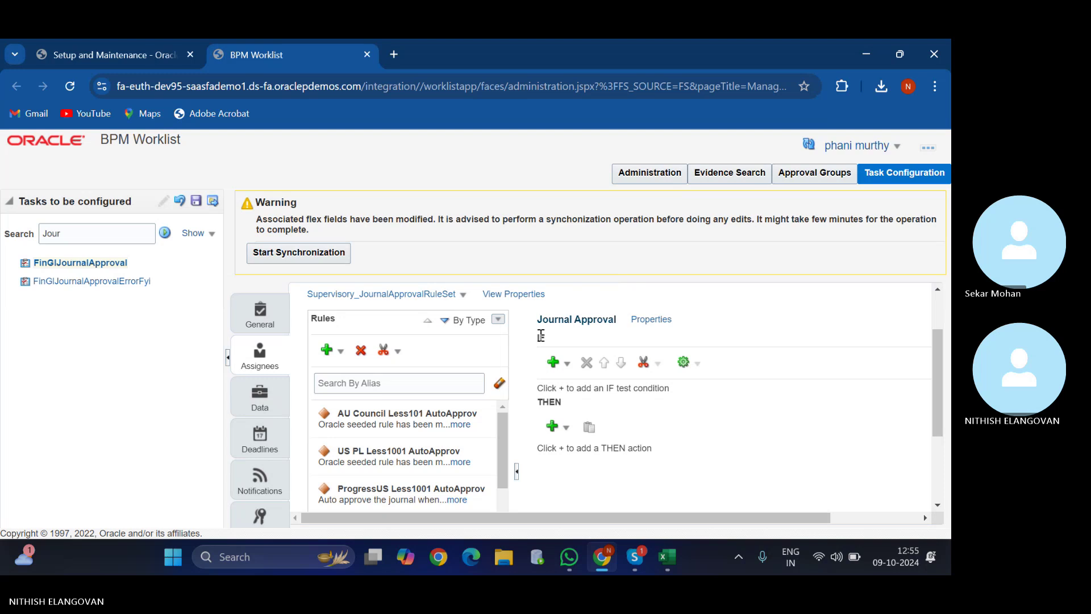
# Add a simple IF test on the Journal Category field chosen in the Condition Browser.
pyautogui.click(563, 363)
pyautogui.click(591, 385)
pyautogui.click(770, 394)
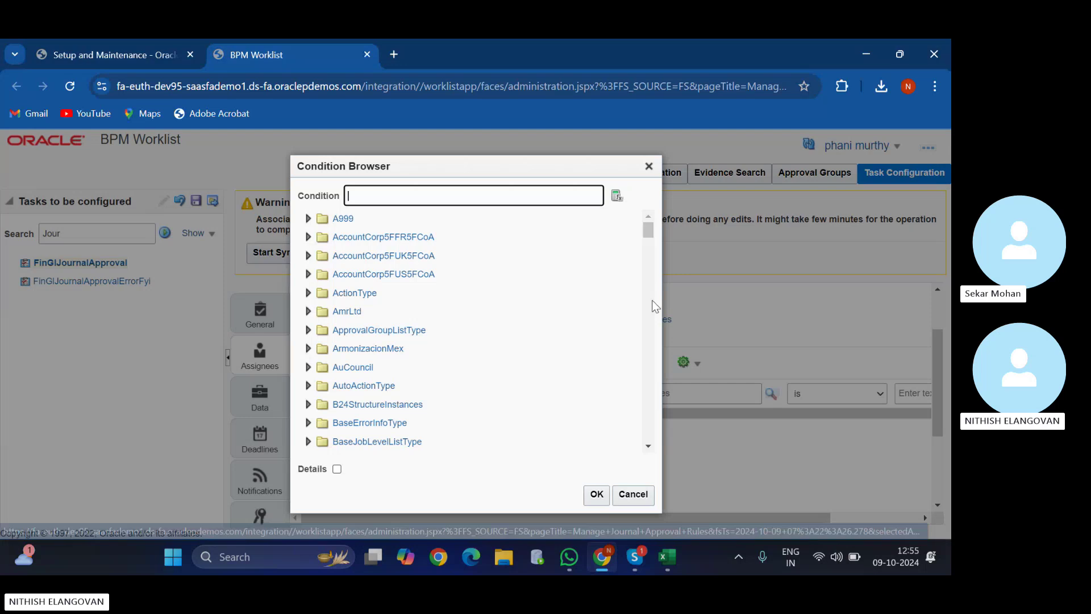
pyautogui.scroll(-5, 477, 357)
pyautogui.scroll(-10, 477, 357)
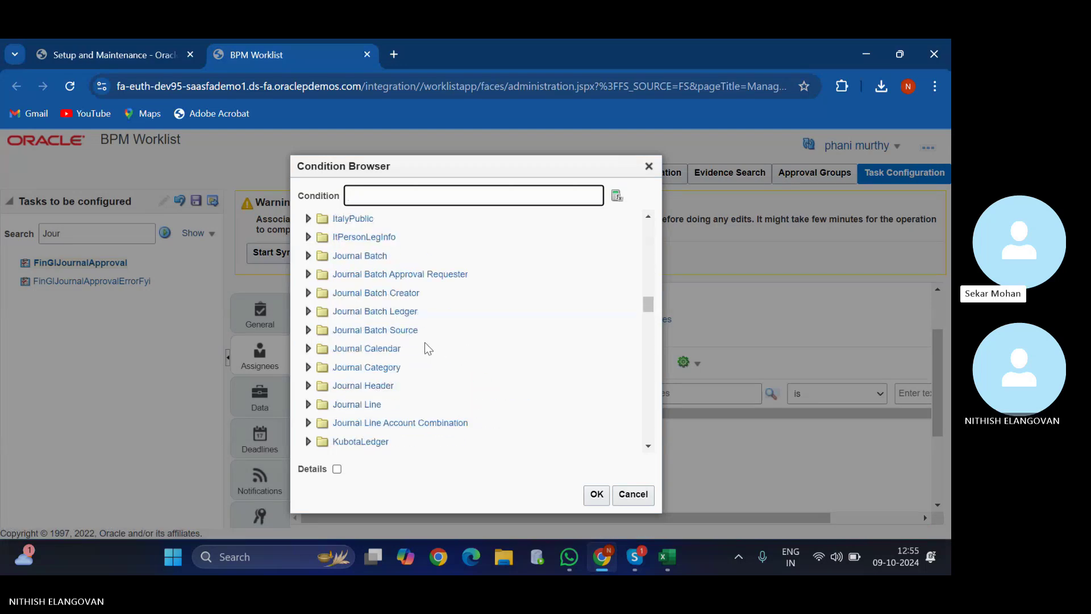
pyautogui.click(309, 348)
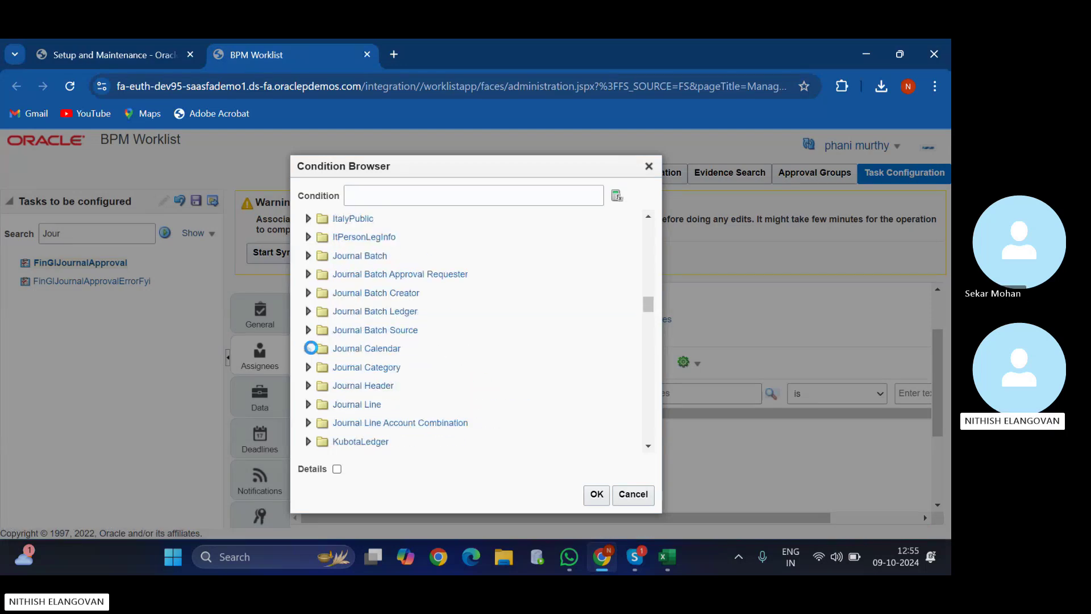
pyautogui.click(379, 350)
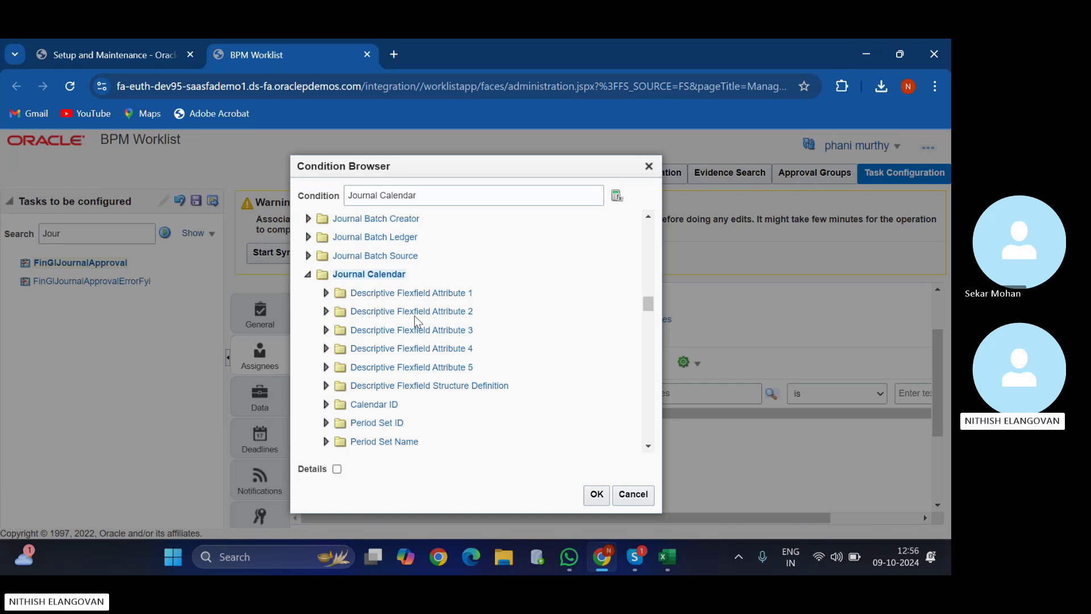
pyautogui.scroll(-4, 418, 321)
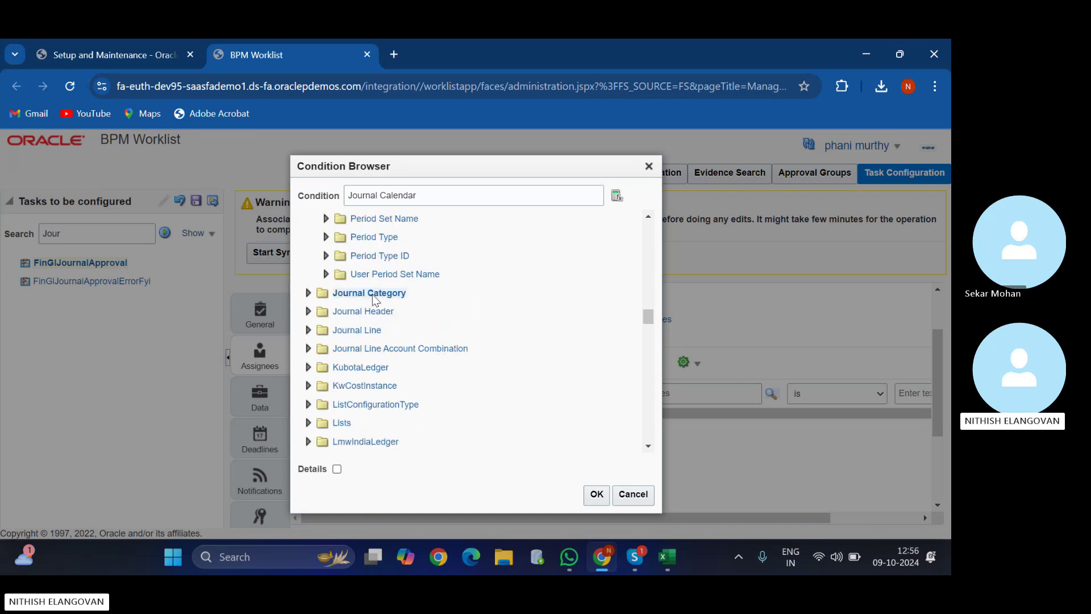
pyautogui.click(308, 293)
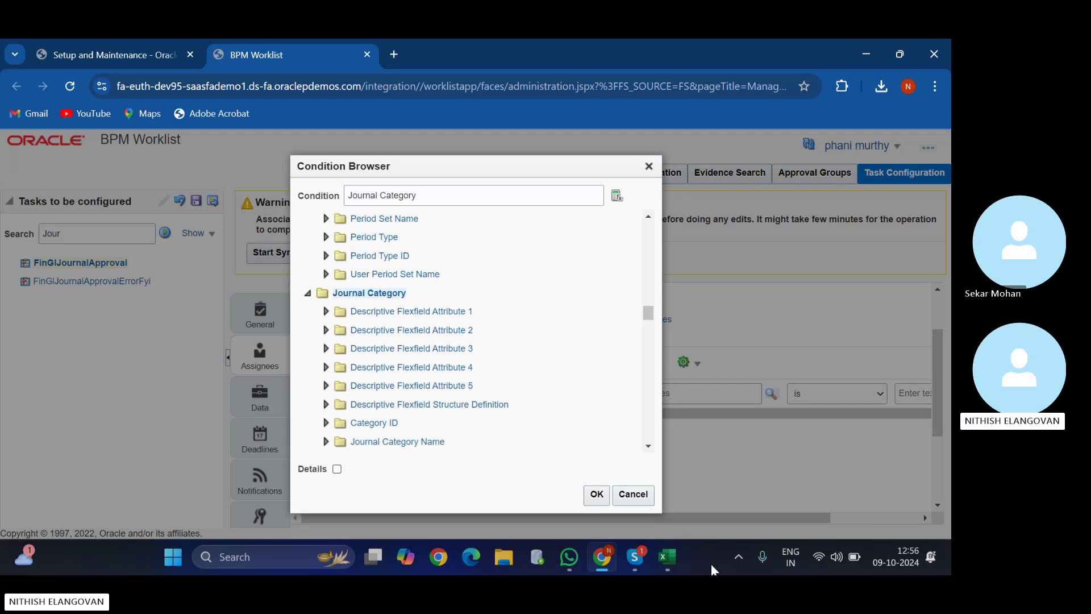
pyautogui.click(597, 494)
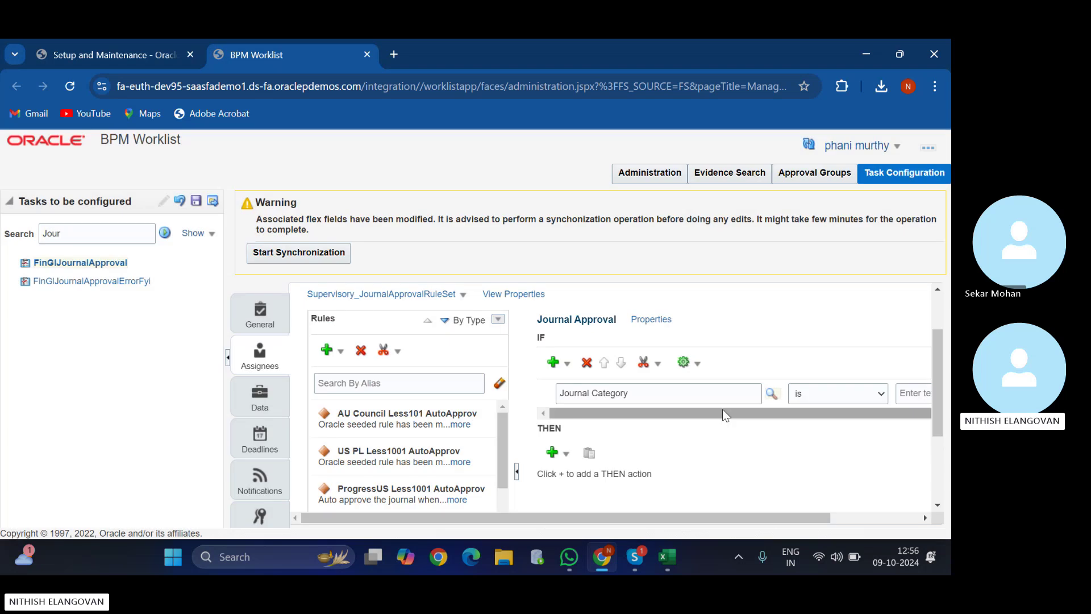
# Keep 'is' as the test's operator and start entering its comparison value.
pyautogui.click(879, 395)
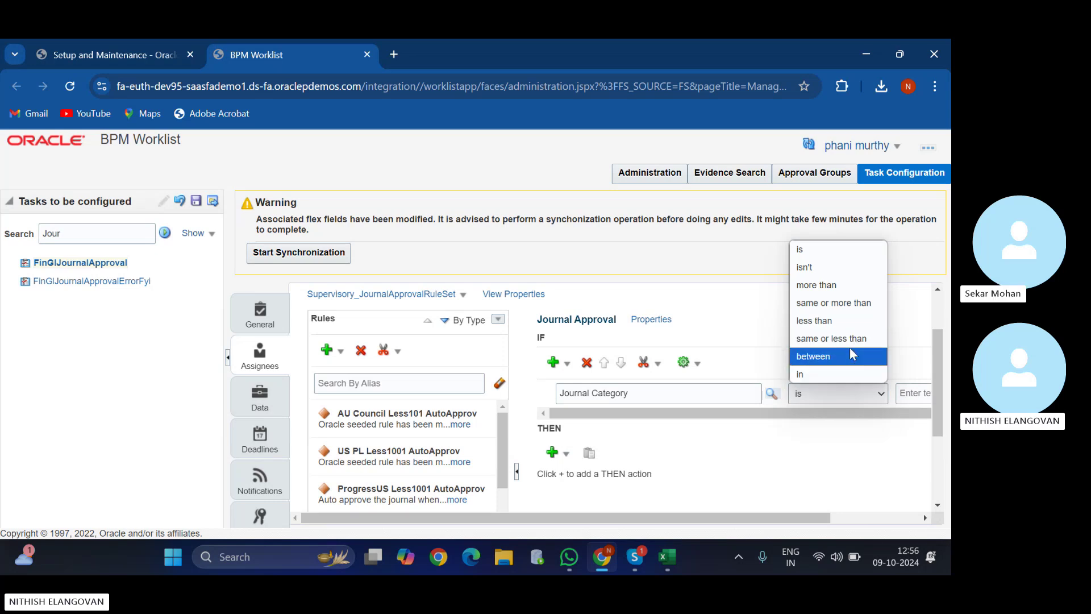
pyautogui.click(834, 249)
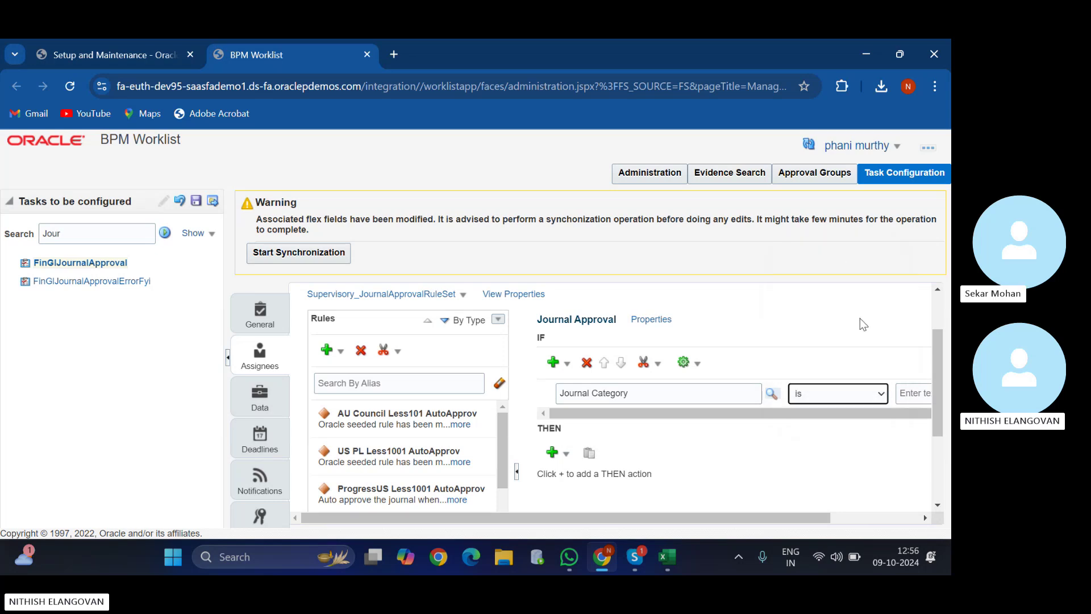
pyautogui.moveTo(856, 413); pyautogui.dragTo(927, 413)
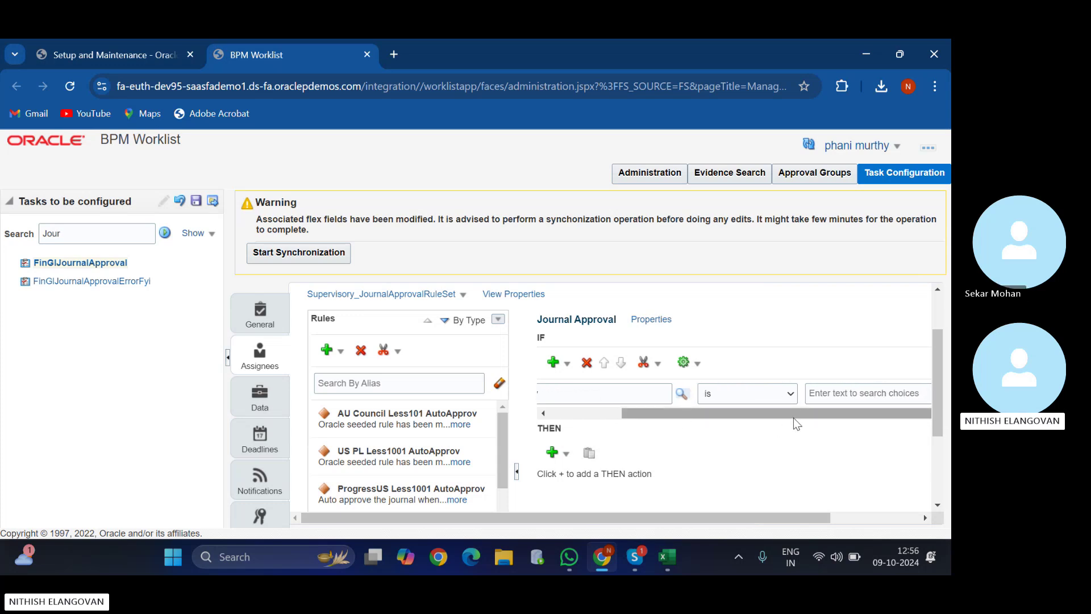
pyautogui.click(905, 396)
pyautogui.moveTo(805, 519); pyautogui.dragTo(890, 463)
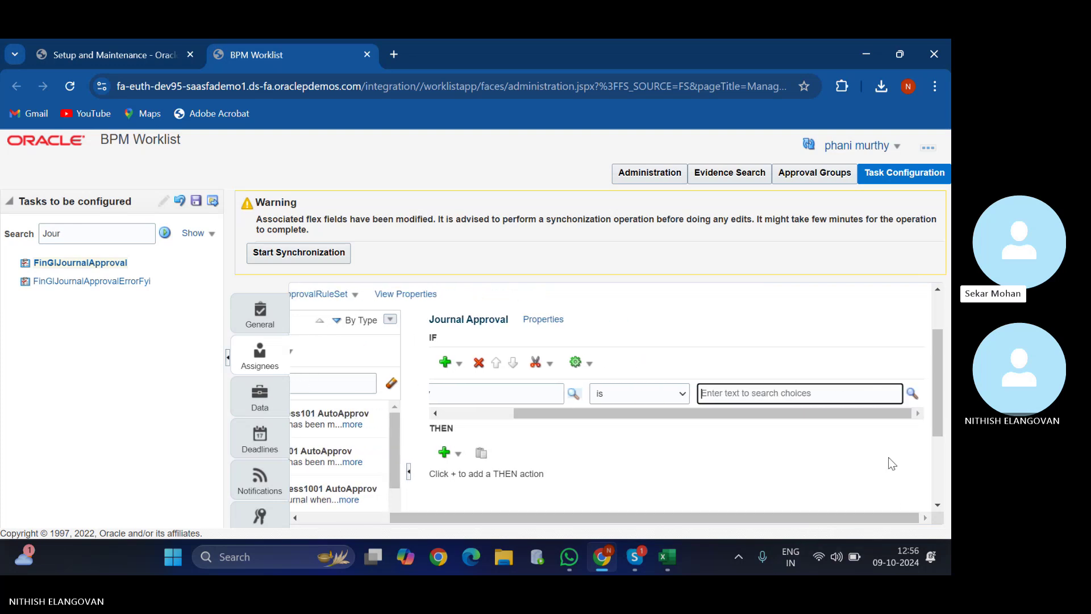
# Set the Journal Category test's value to the constant 'Adjustments'.
pyautogui.click(912, 394)
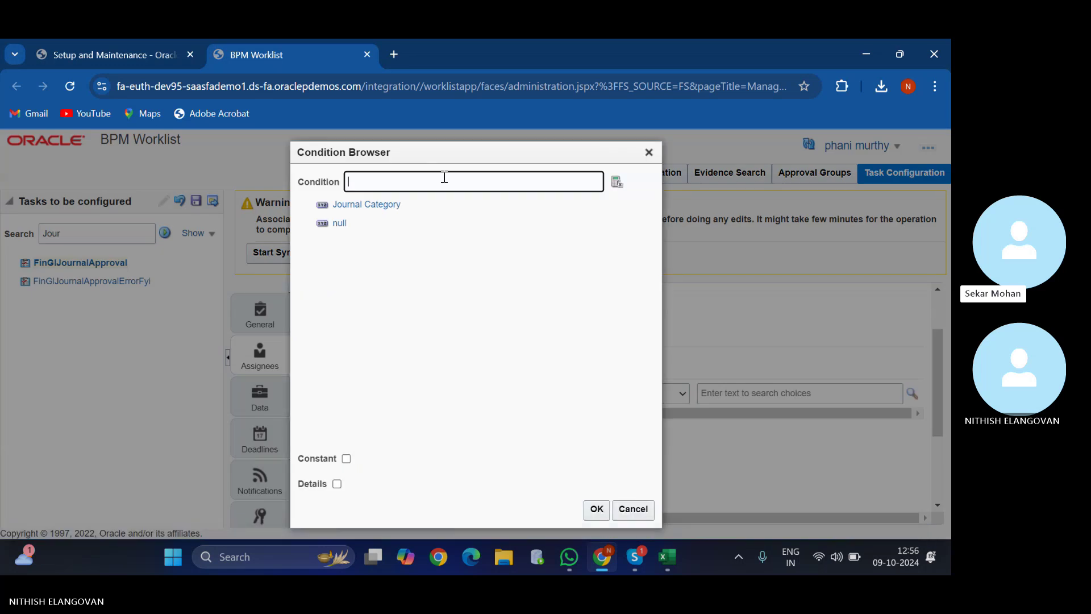
pyautogui.click(346, 457)
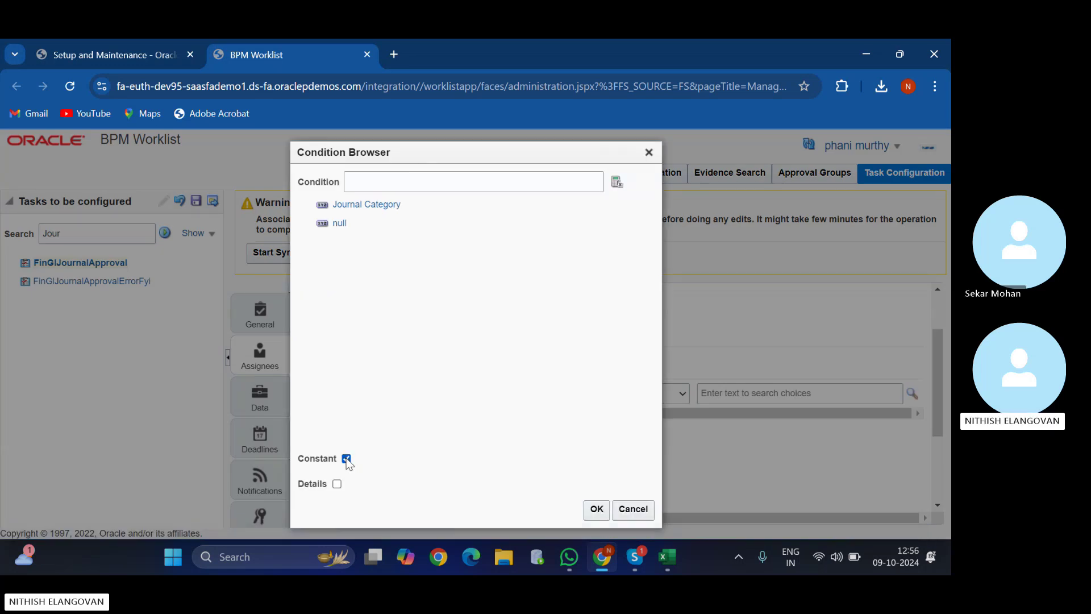
pyautogui.click(480, 181)
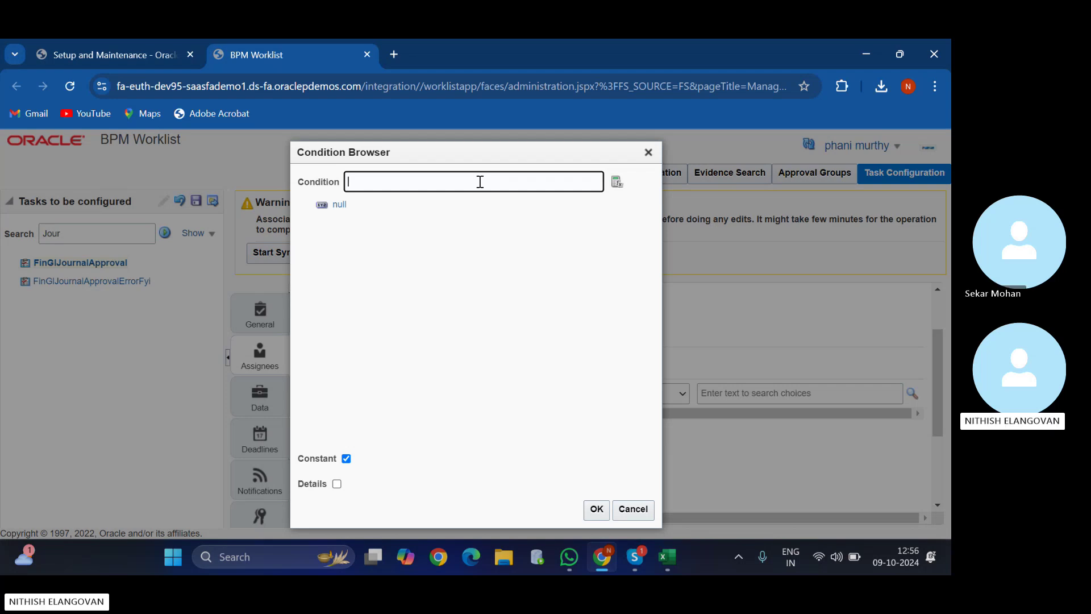
pyautogui.write('Adjust')
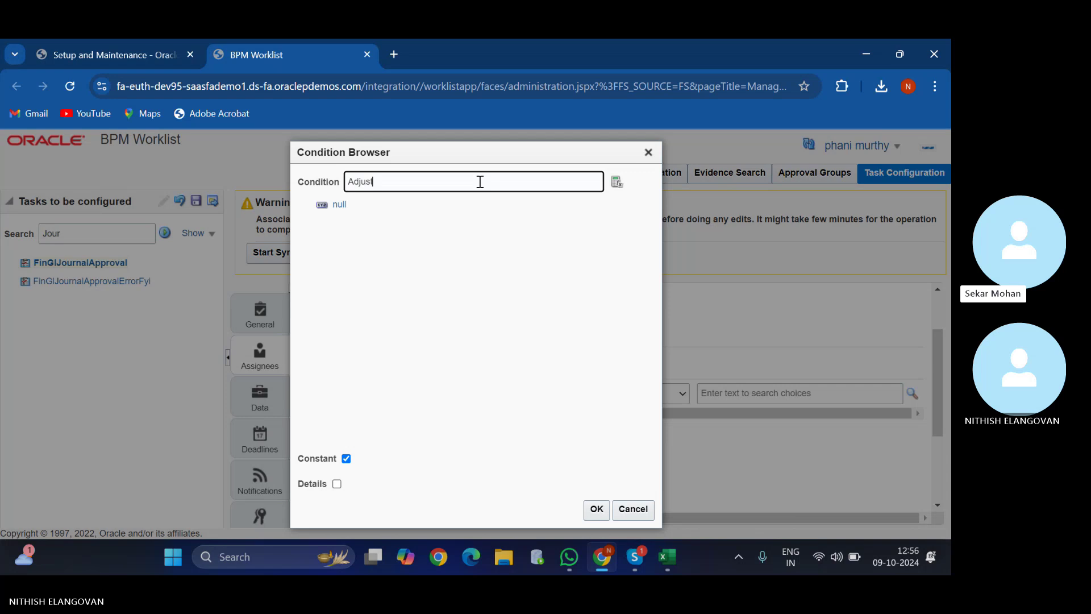
pyautogui.write('ments')
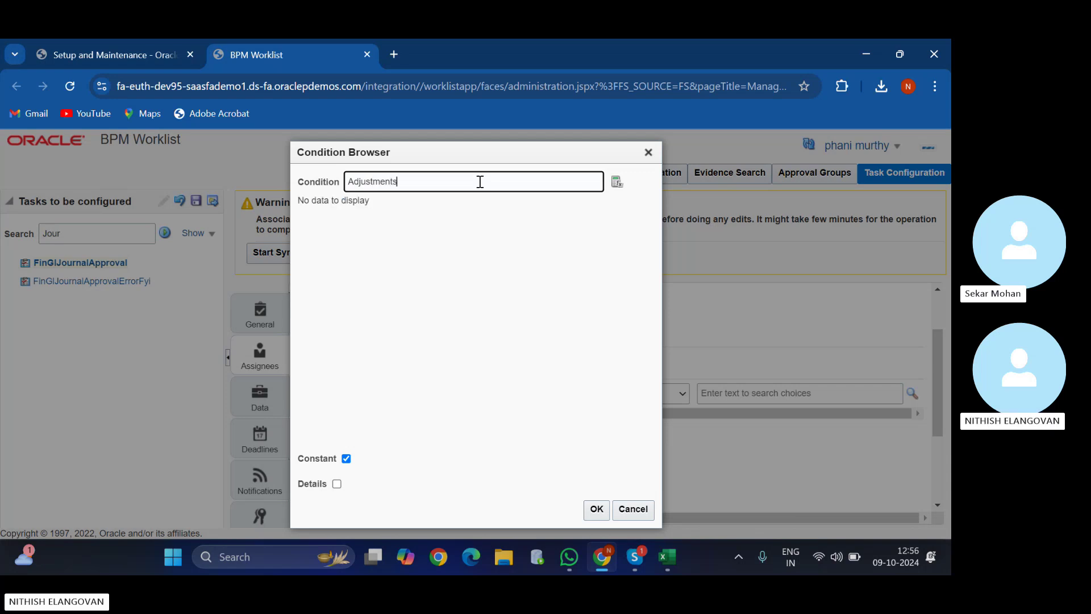
pyautogui.click(597, 509)
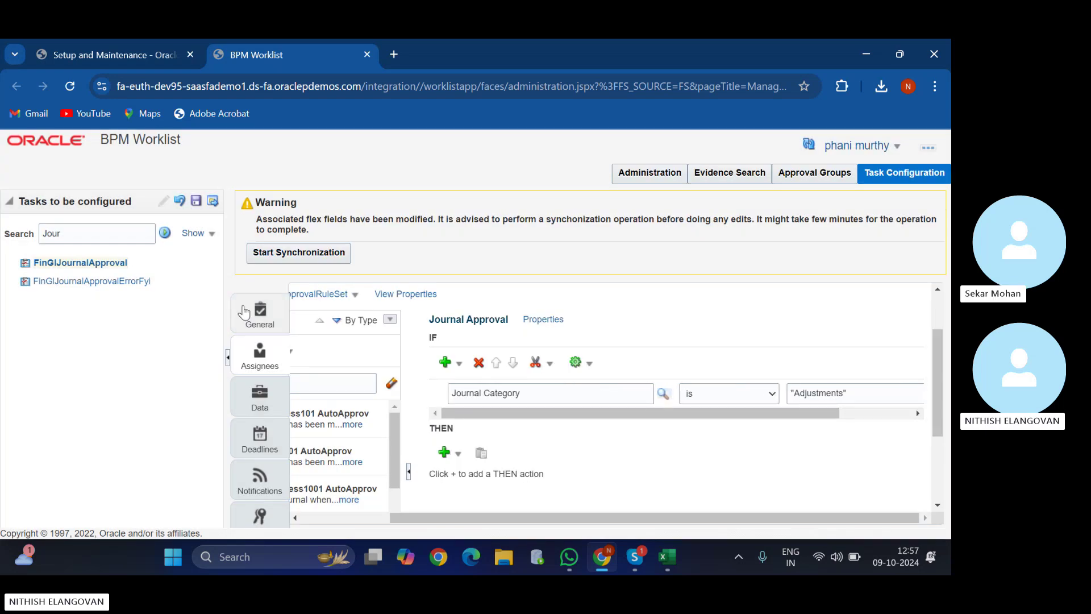
# Show the THEN Add Approver types: Approval Group, Job Level, Management Chain, Position, Resource, Supervisory.
pyautogui.scroll(-1, 669, 415)
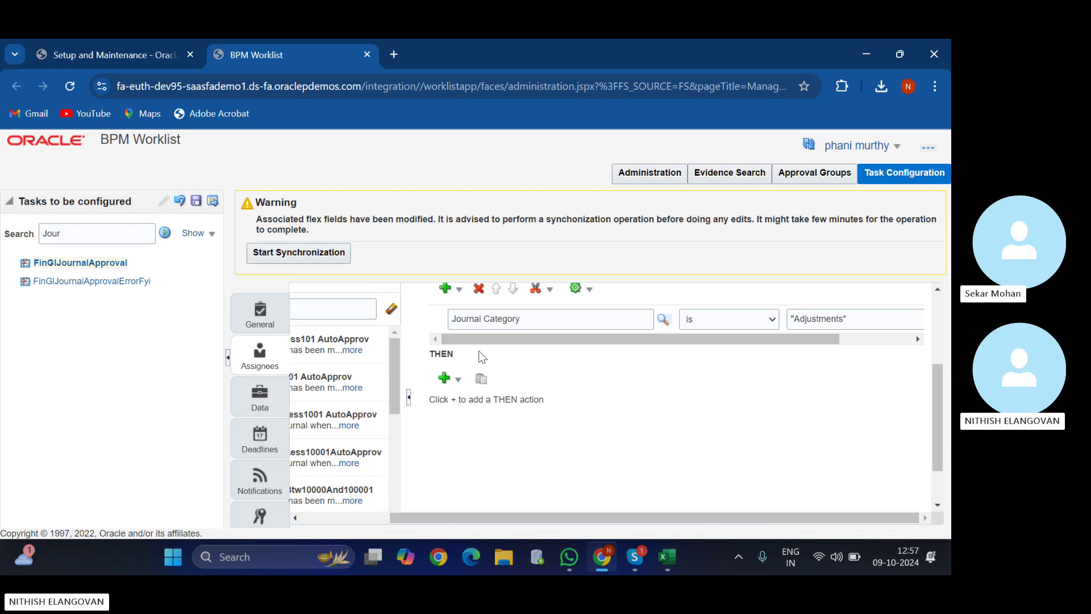
pyautogui.click(458, 379)
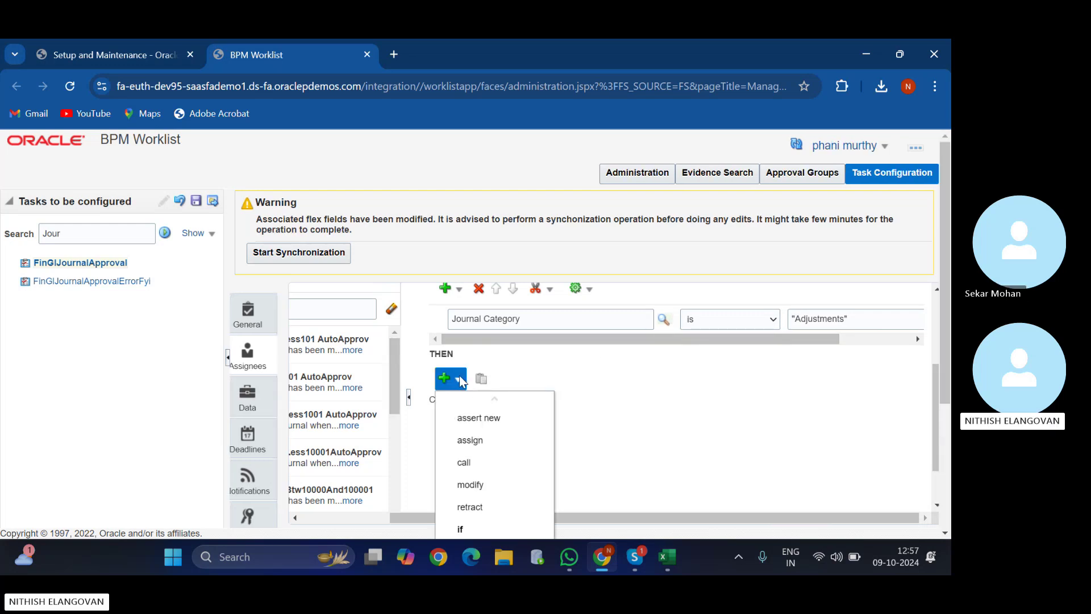
pyautogui.scroll(-1, 662, 388)
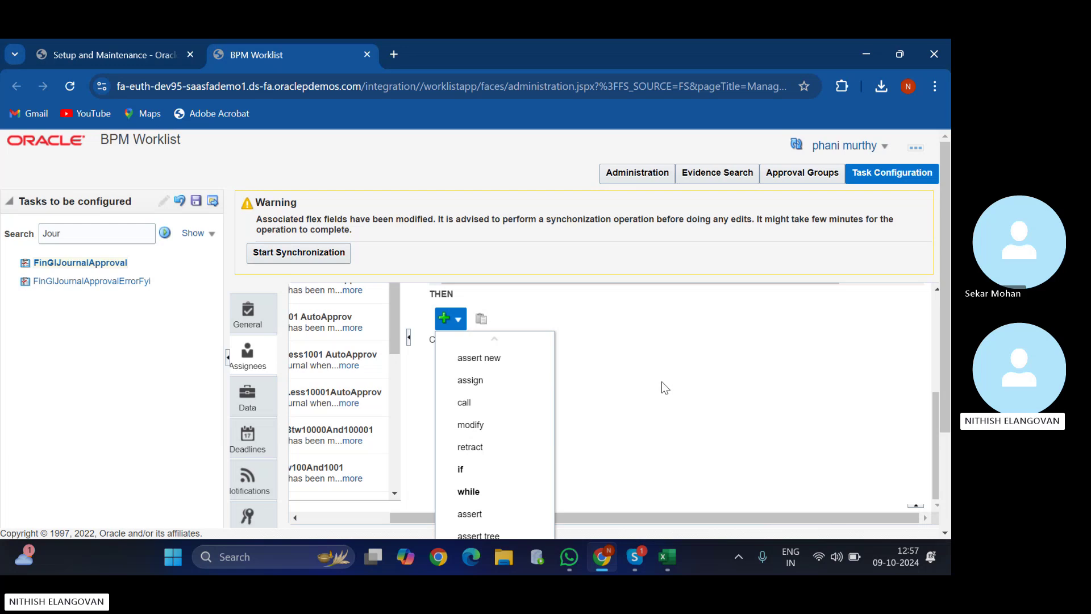
pyautogui.scroll(-2, 947, 375)
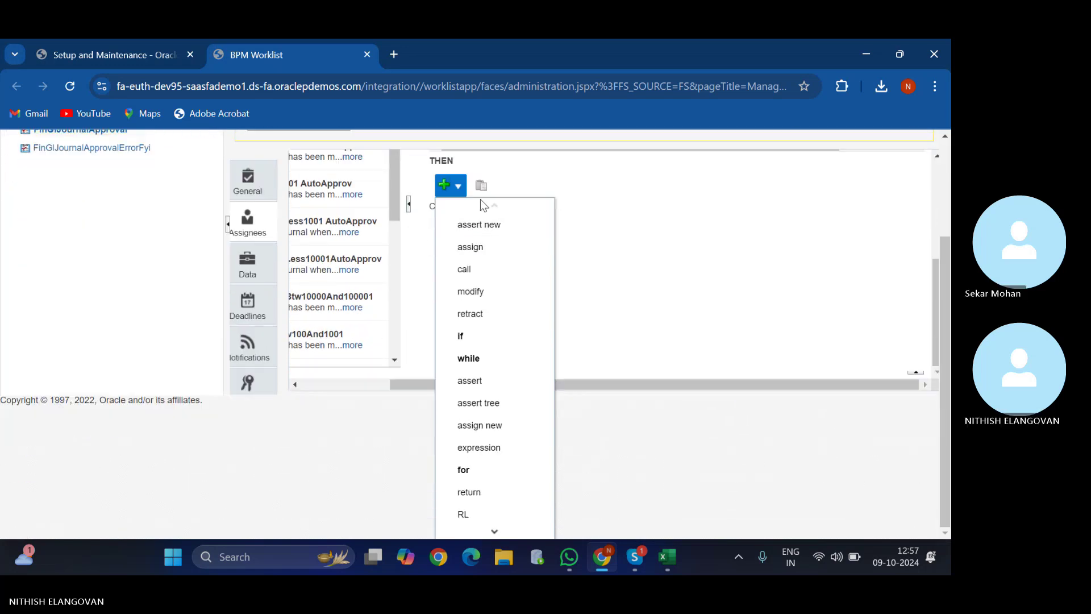
pyautogui.scroll(-1, 502, 523)
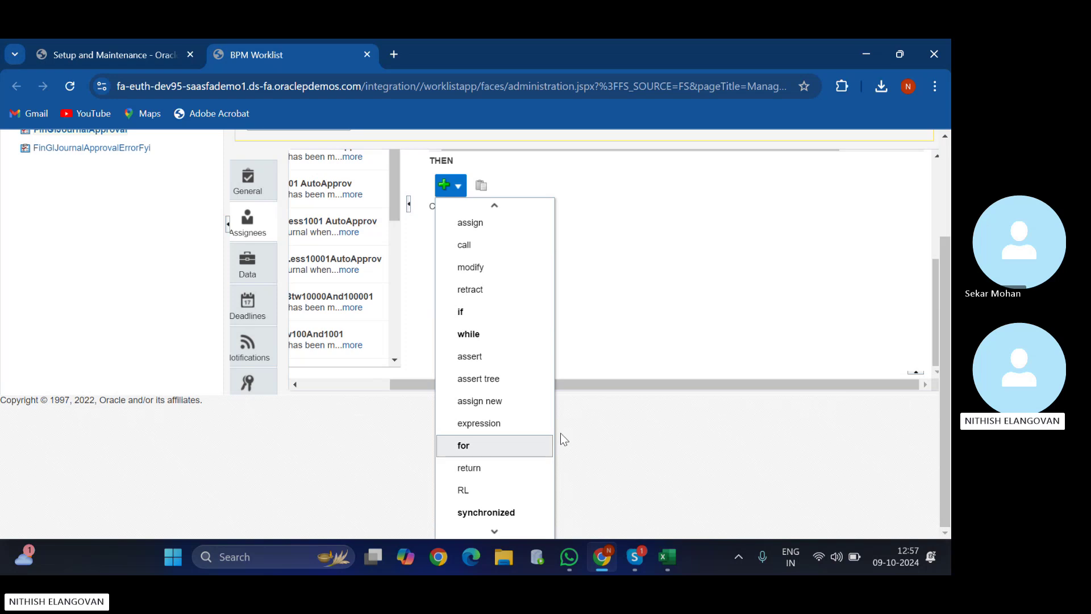
pyautogui.scroll(-2, 496, 445)
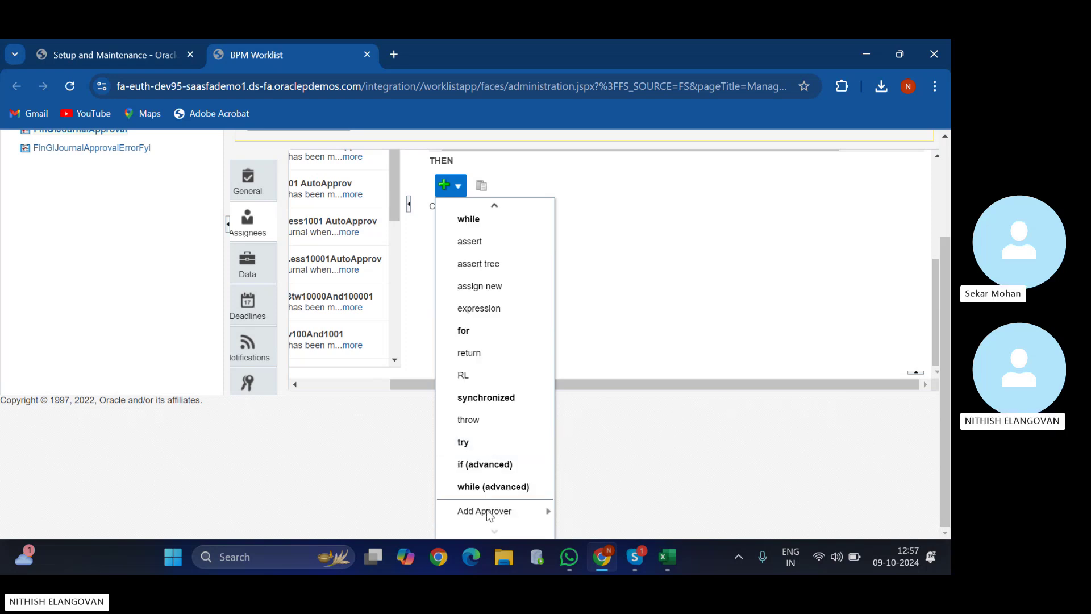
pyautogui.moveTo(501, 515)
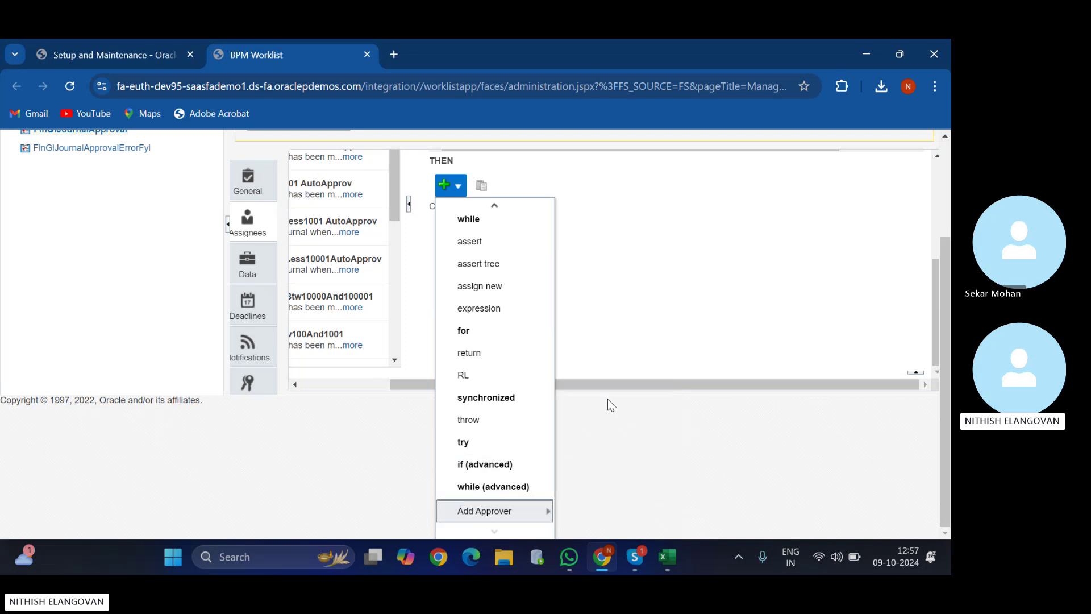
pyautogui.moveTo(545, 510)
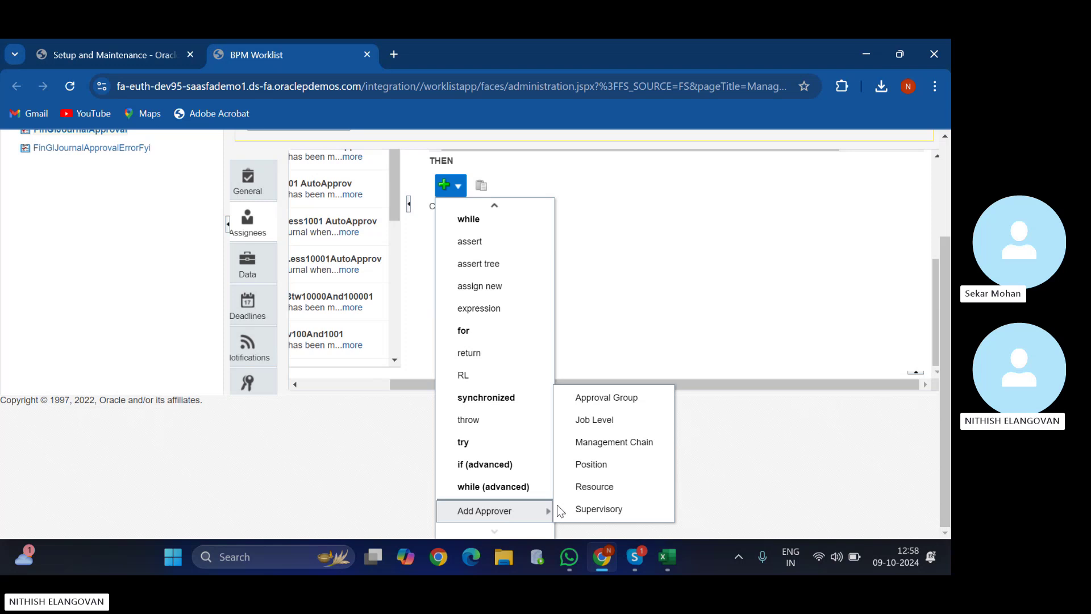
# Add a Resource approver as the THEN action and open the Identity Browser for its users.
pyautogui.click(608, 488)
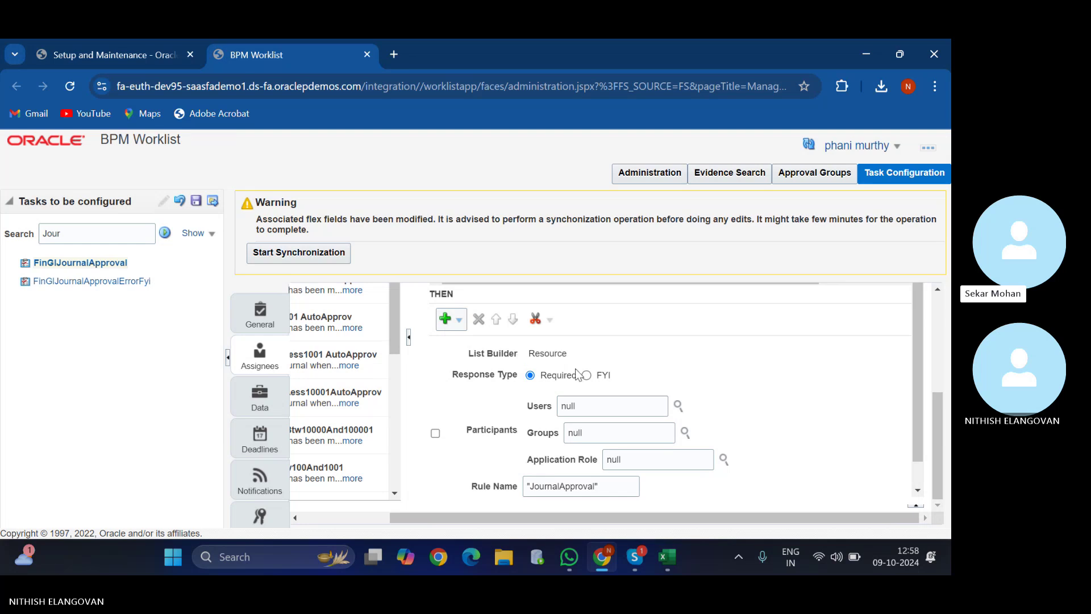
pyautogui.click(678, 405)
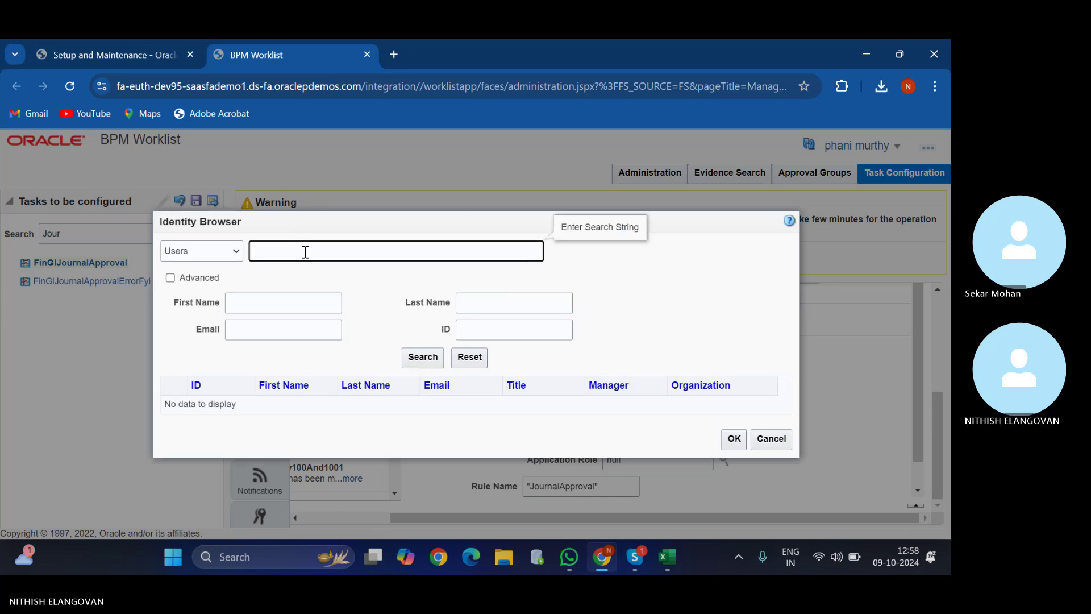
pyautogui.click(763, 442)
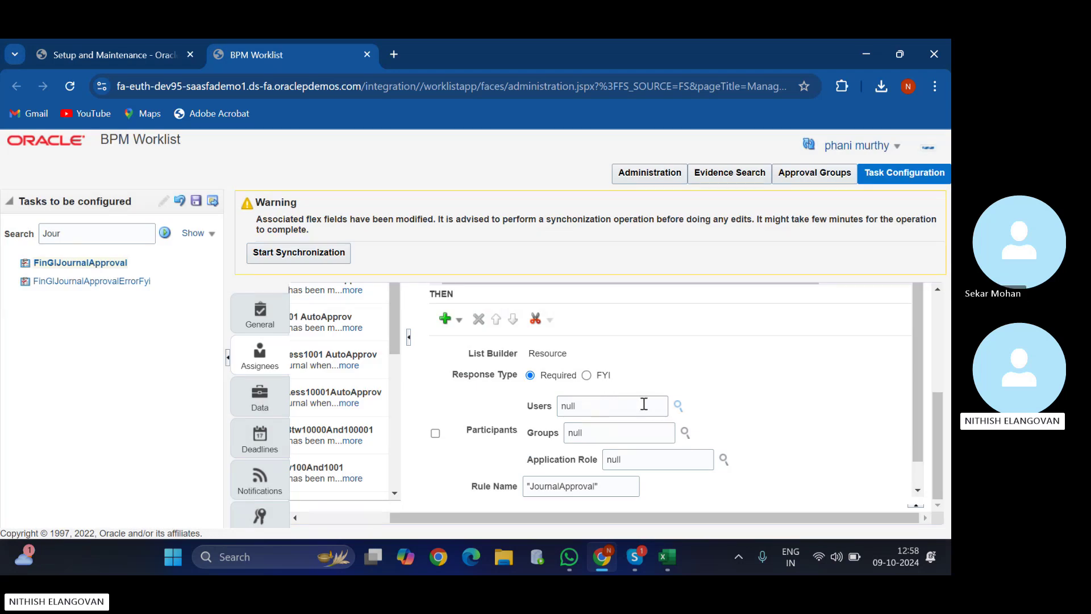
pyautogui.click(679, 406)
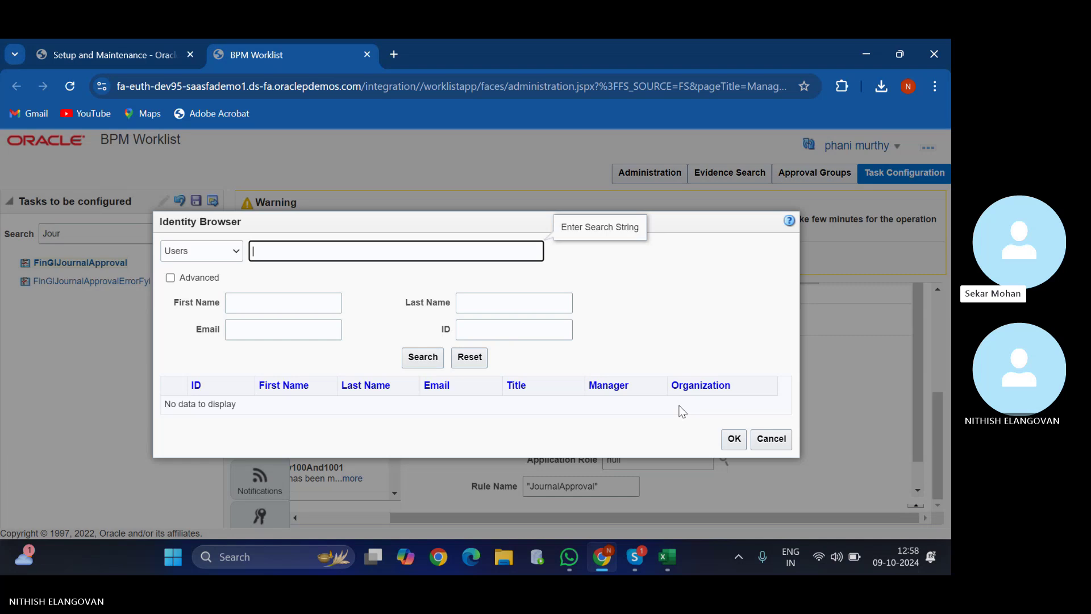
pyautogui.click(771, 438)
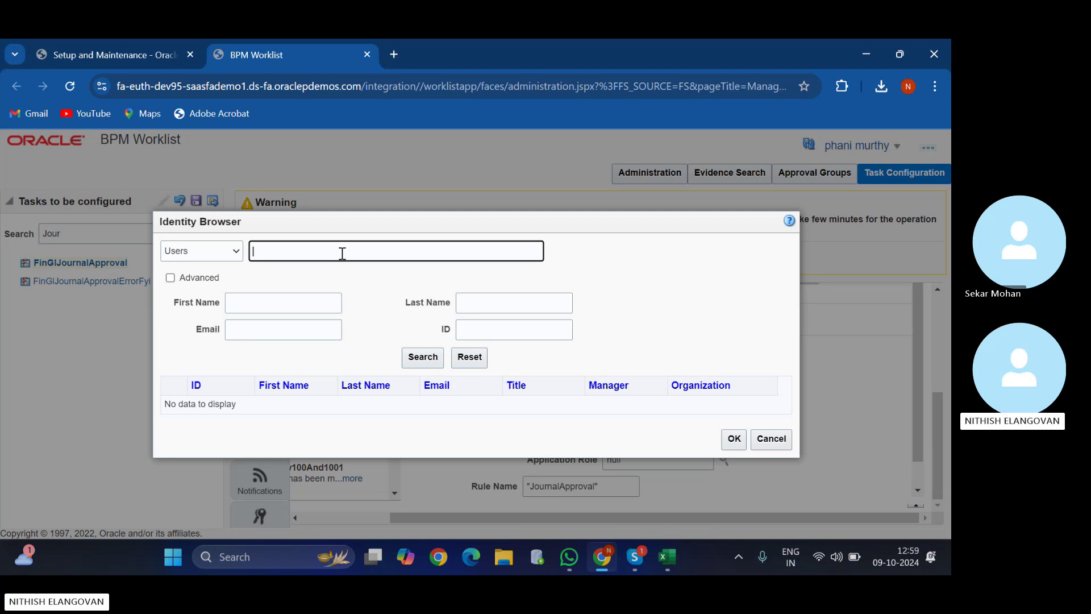
pyautogui.write('BPI')
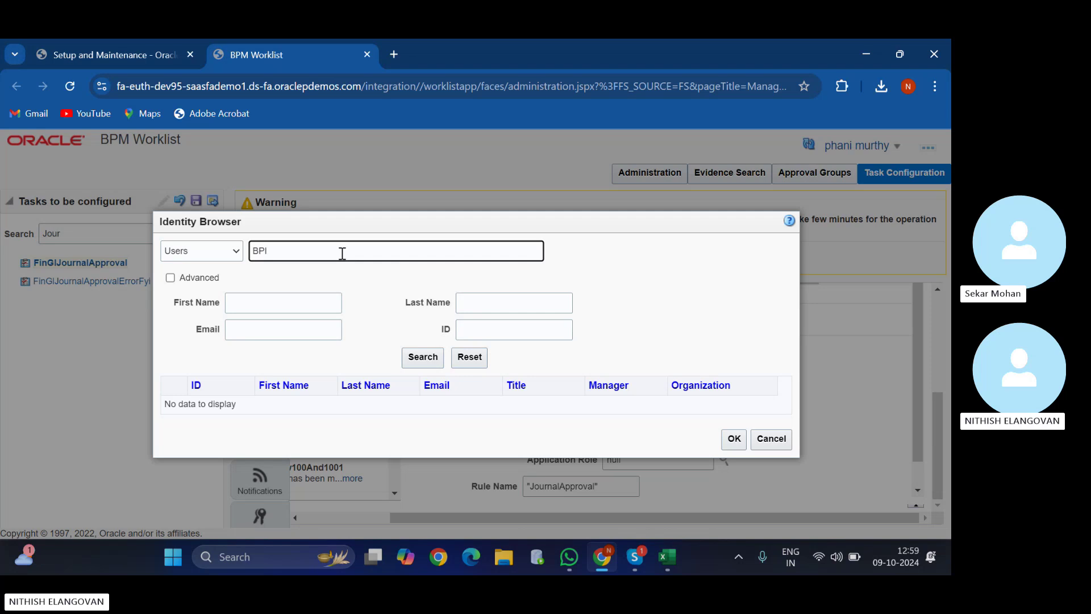
pyautogui.click(430, 356)
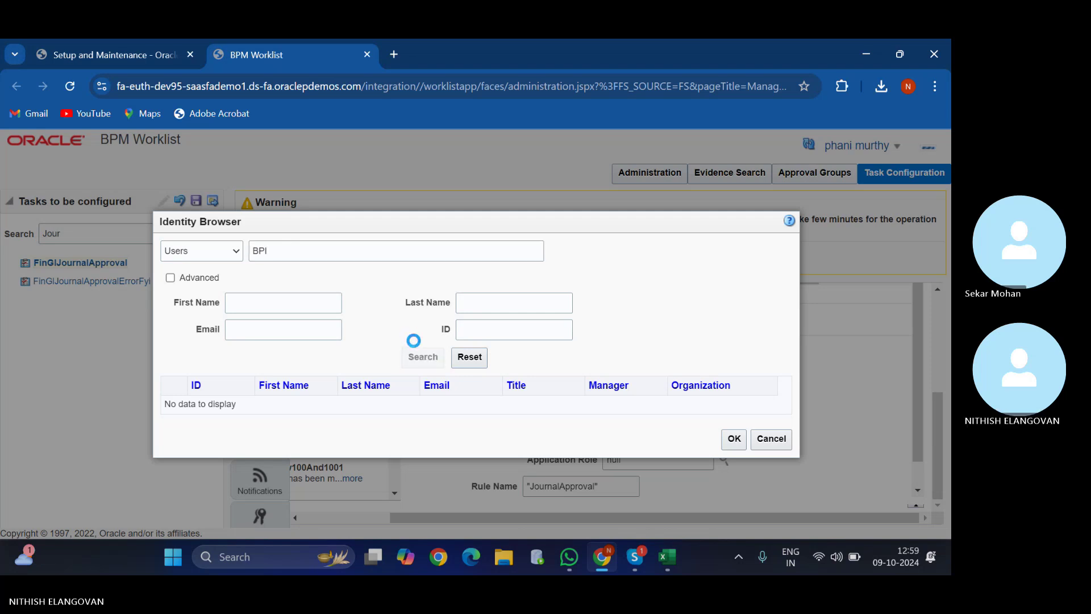
pyautogui.click(171, 404)
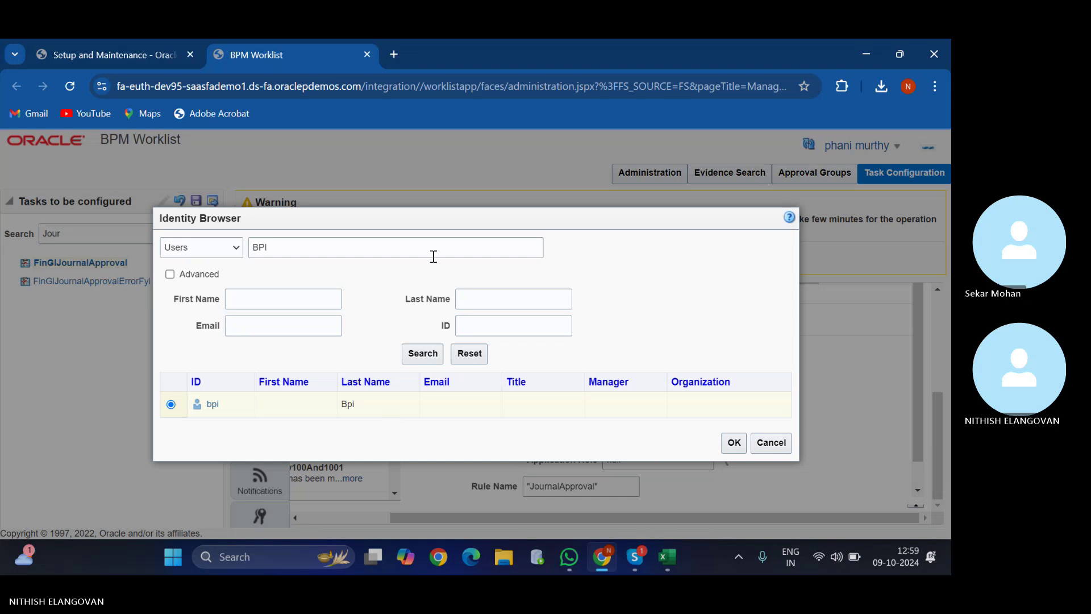
pyautogui.click(235, 250)
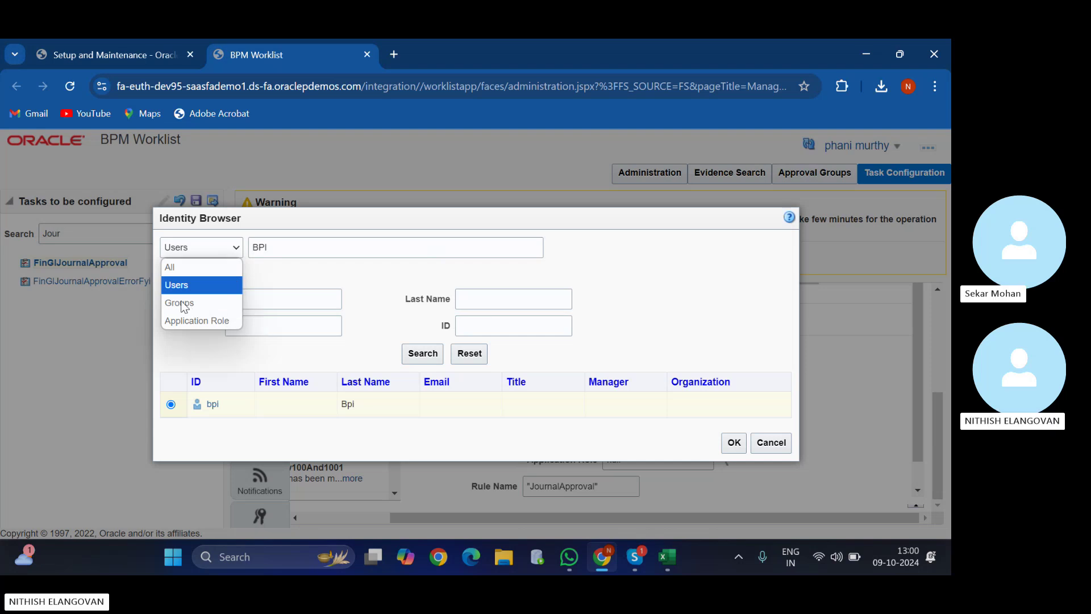
pyautogui.click(233, 249)
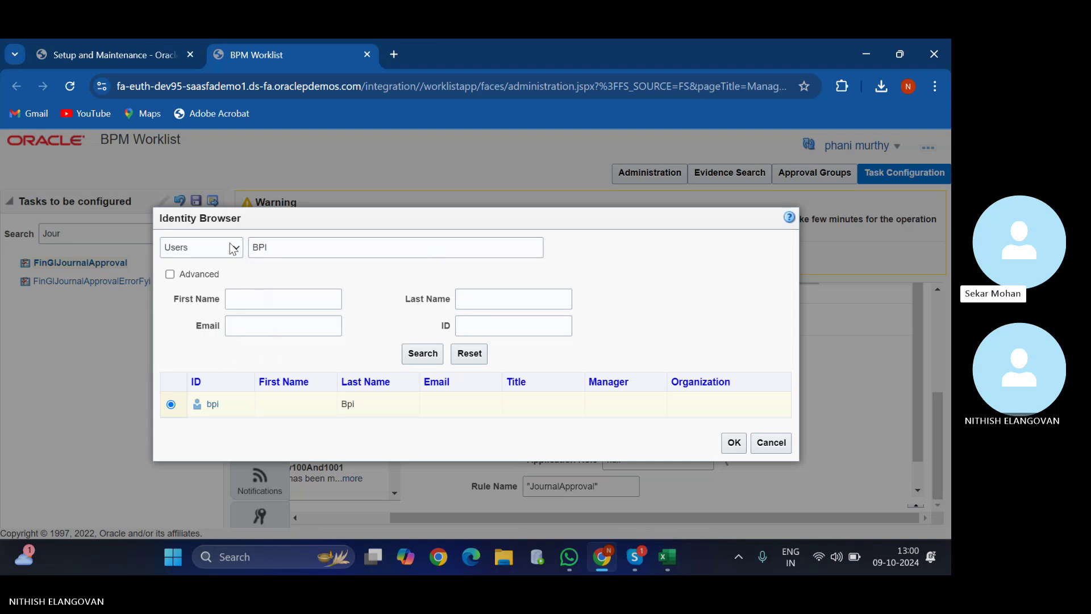
pyautogui.click(472, 353)
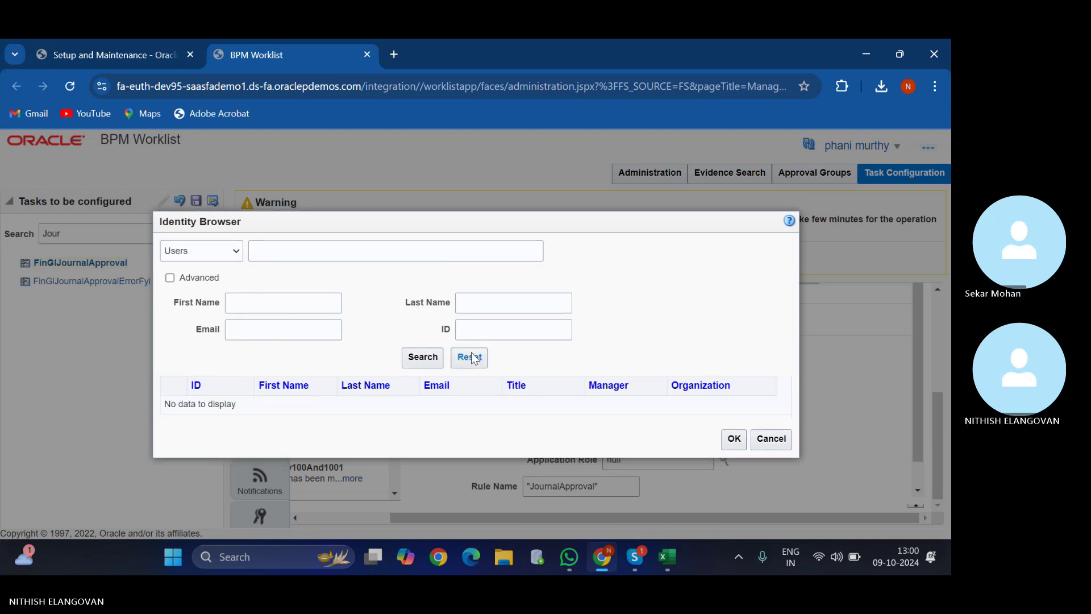
# Keep Users as the identity type in the Identity Browser.
pyautogui.click(236, 251)
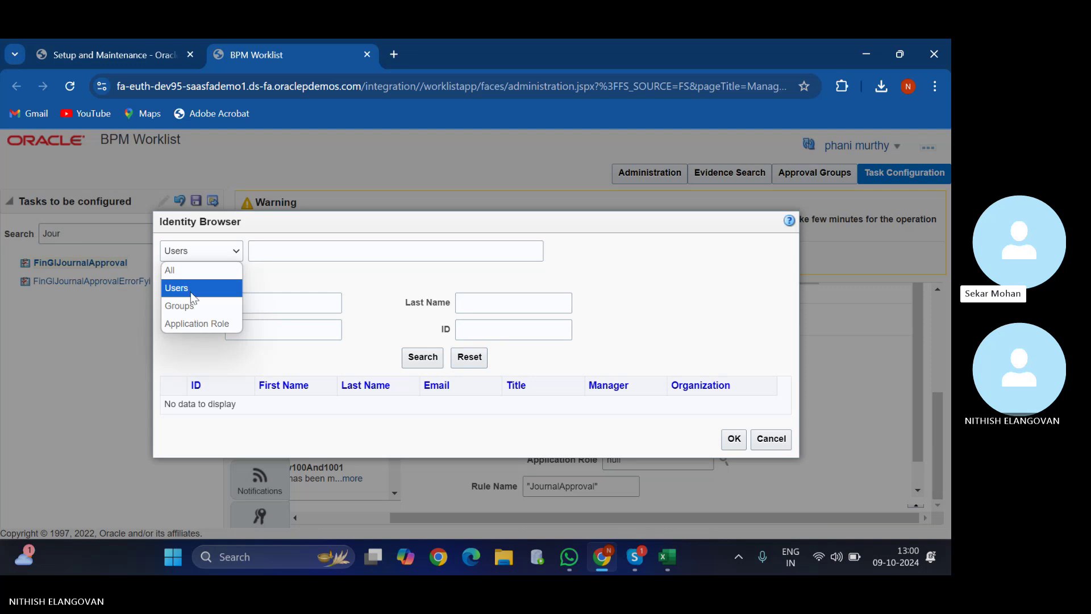
pyautogui.click(213, 248)
pyautogui.click(215, 250)
pyautogui.click(200, 295)
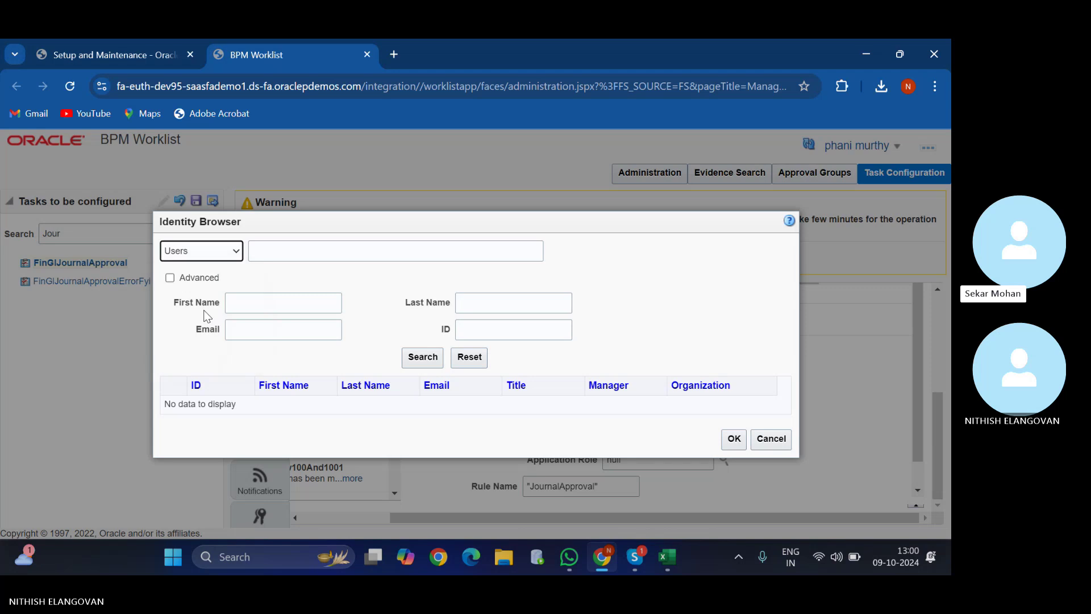
pyautogui.click(219, 251)
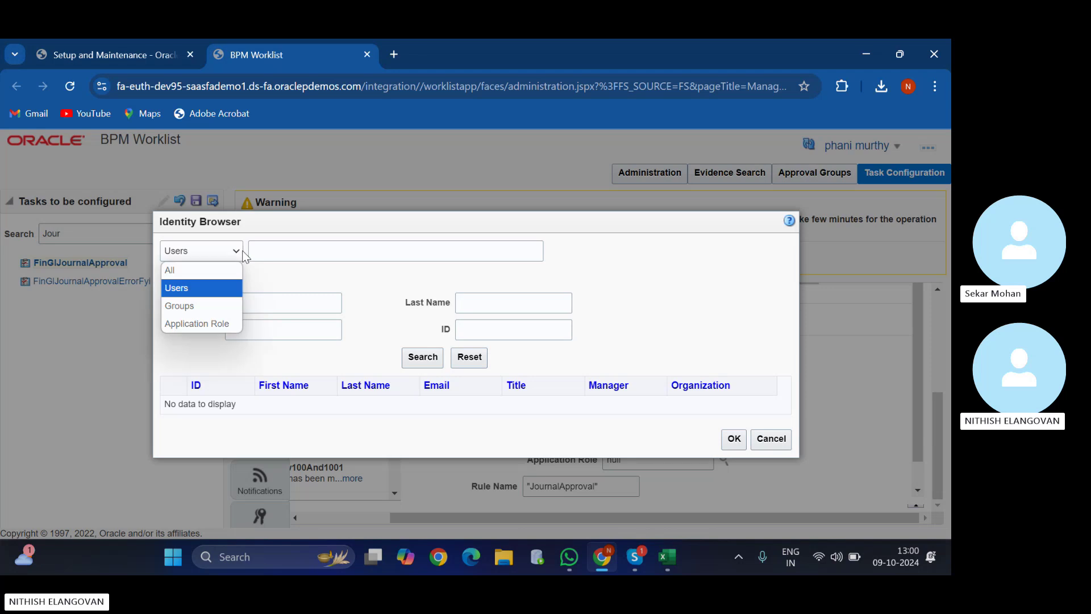
pyautogui.click(220, 287)
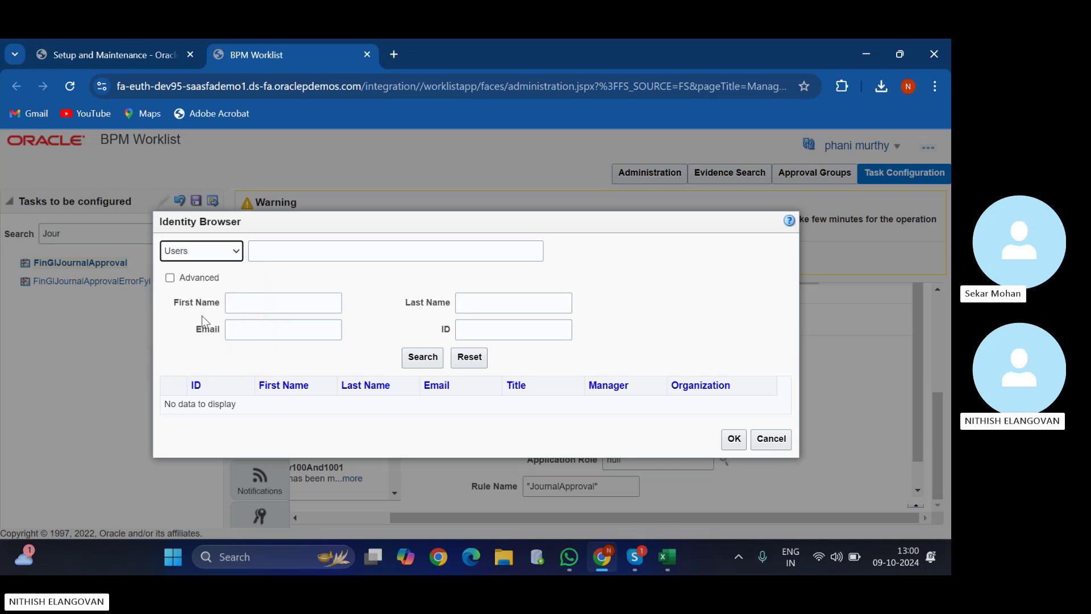
pyautogui.click(221, 257)
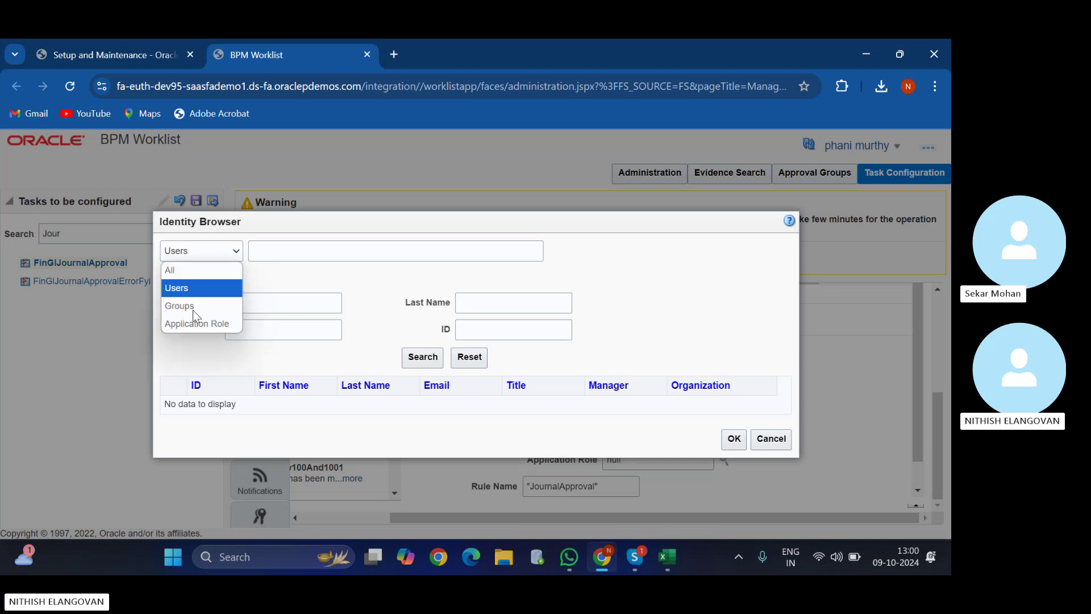
pyautogui.click(215, 288)
pyautogui.click(230, 256)
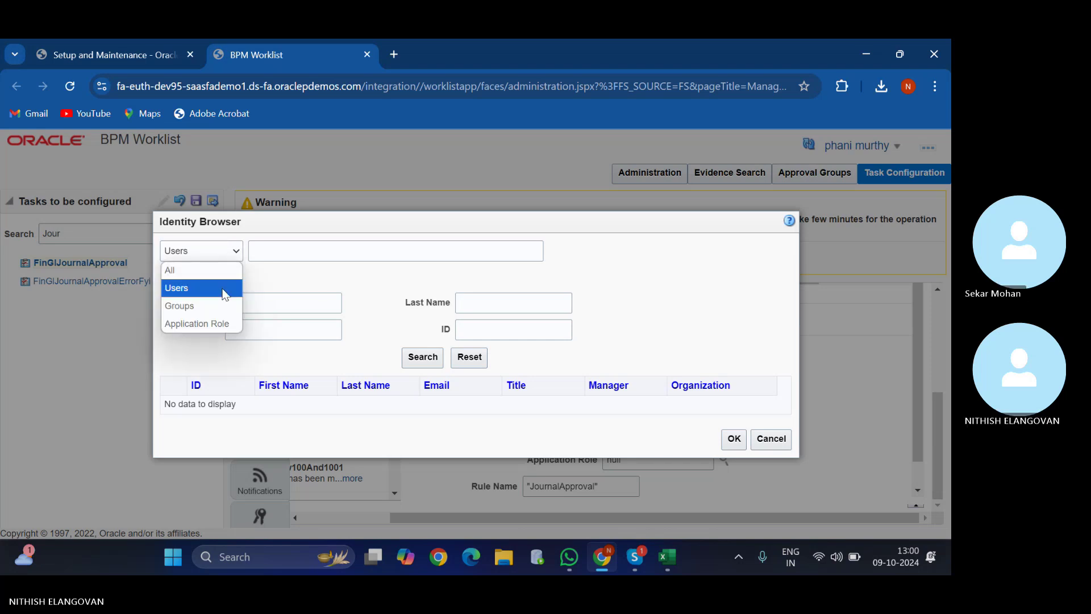
pyautogui.click(227, 294)
# Search users for BPI and confirm the bpi user as the rule's participant.
pyautogui.click(303, 251)
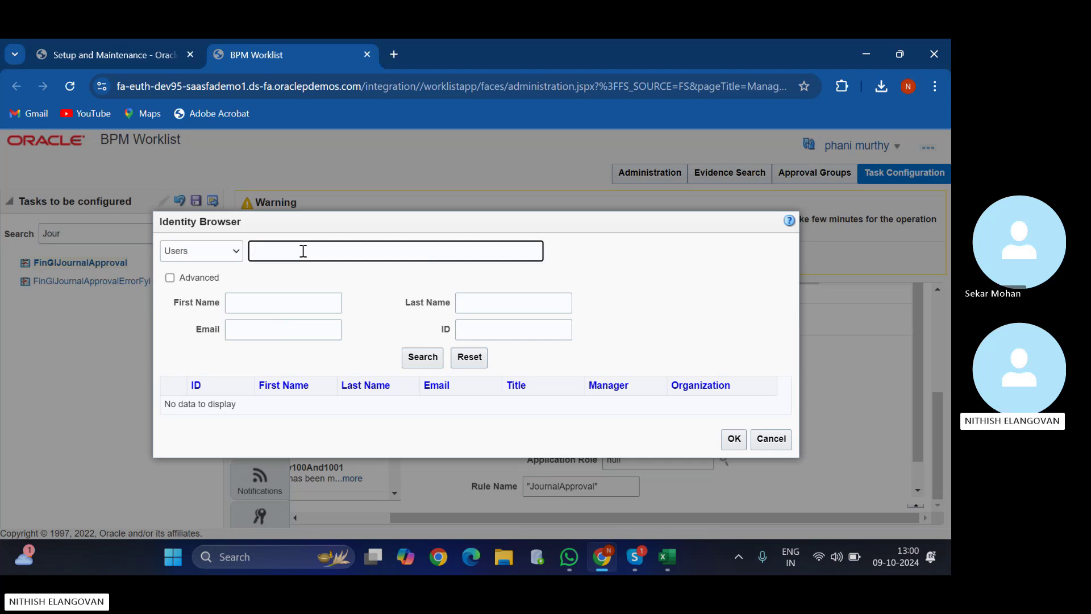
pyautogui.write('B')
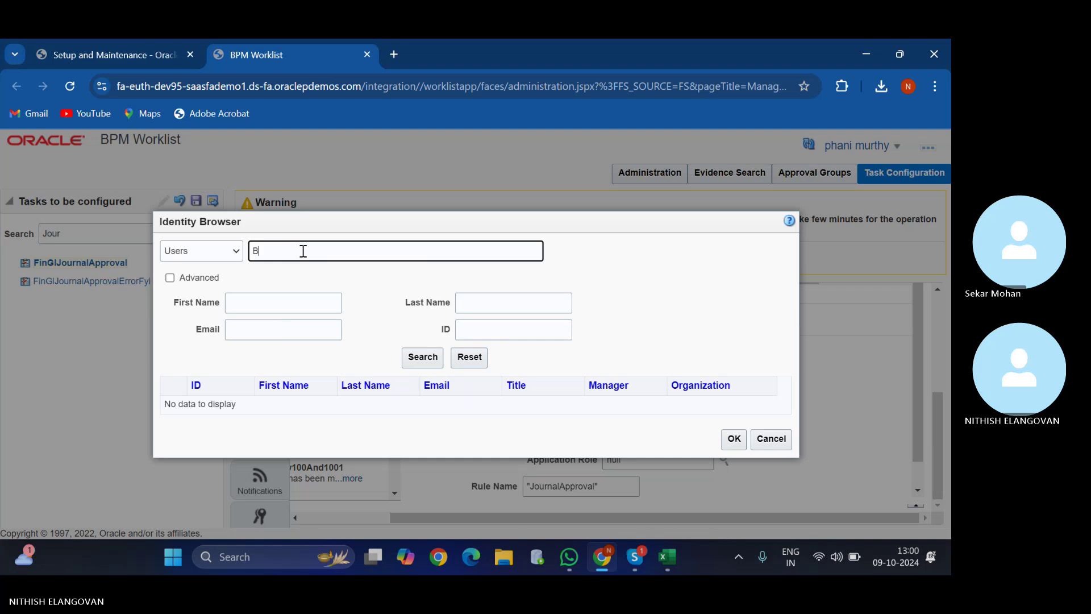
pyautogui.write('PI')
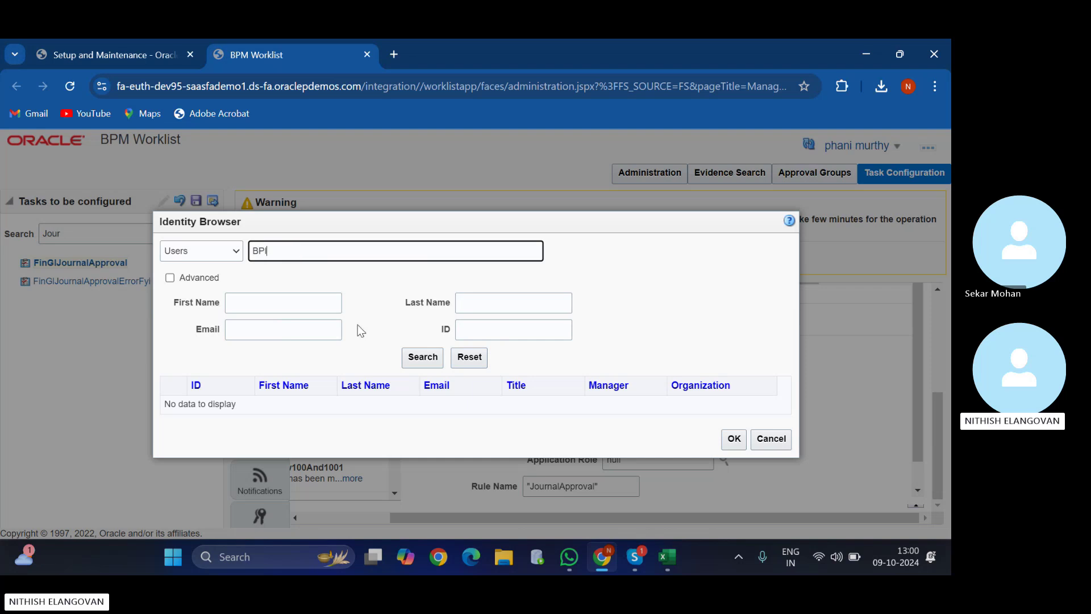
pyautogui.click(414, 354)
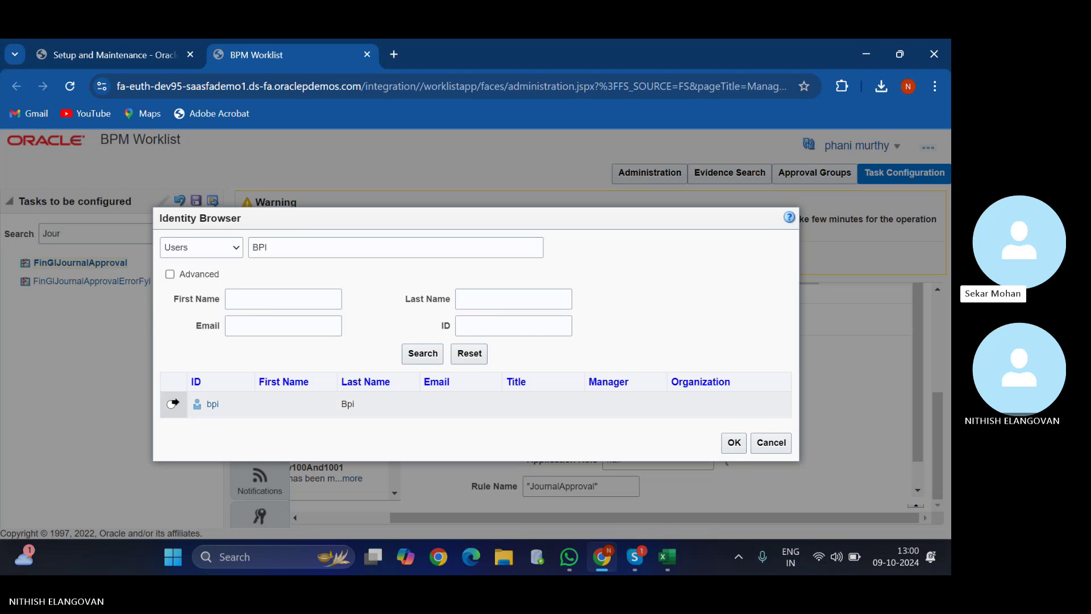
pyautogui.click(170, 404)
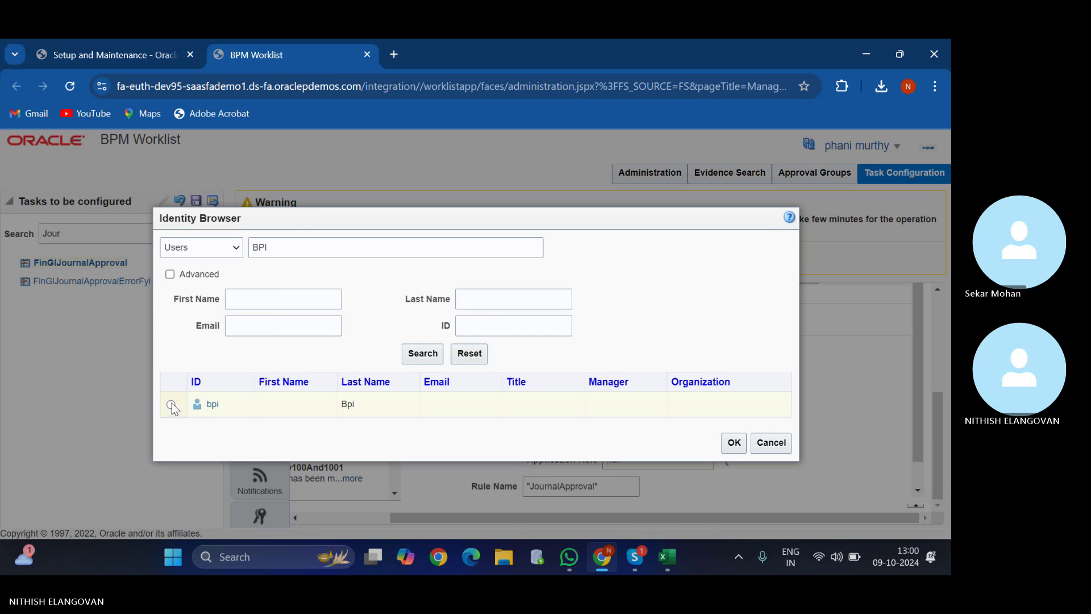
pyautogui.click(733, 443)
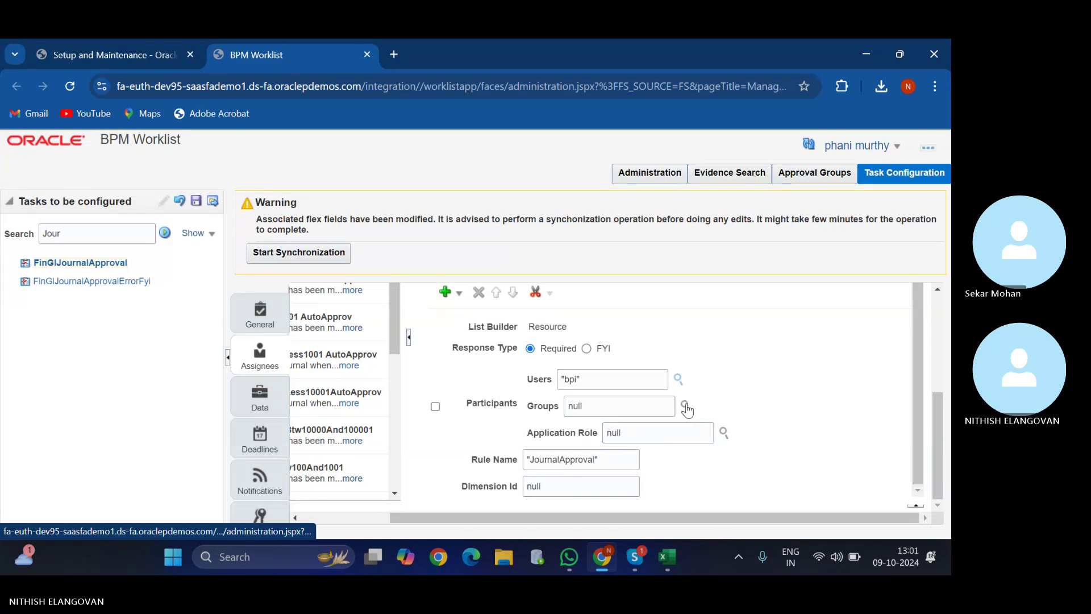
# Search the group directory for BPI, then clear the search text.
pyautogui.click(685, 407)
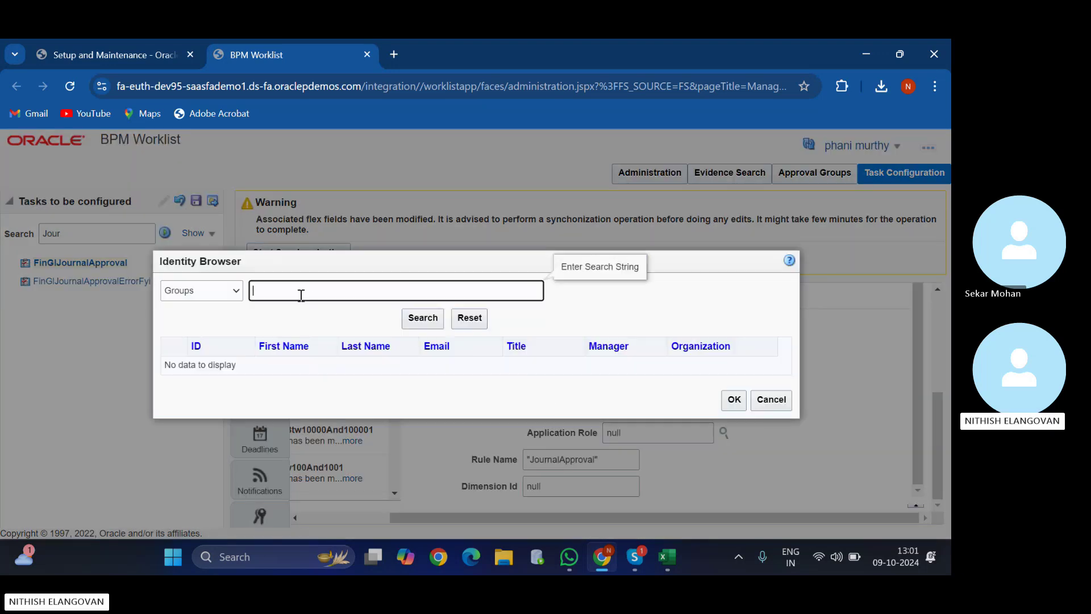
pyautogui.write('BPI')
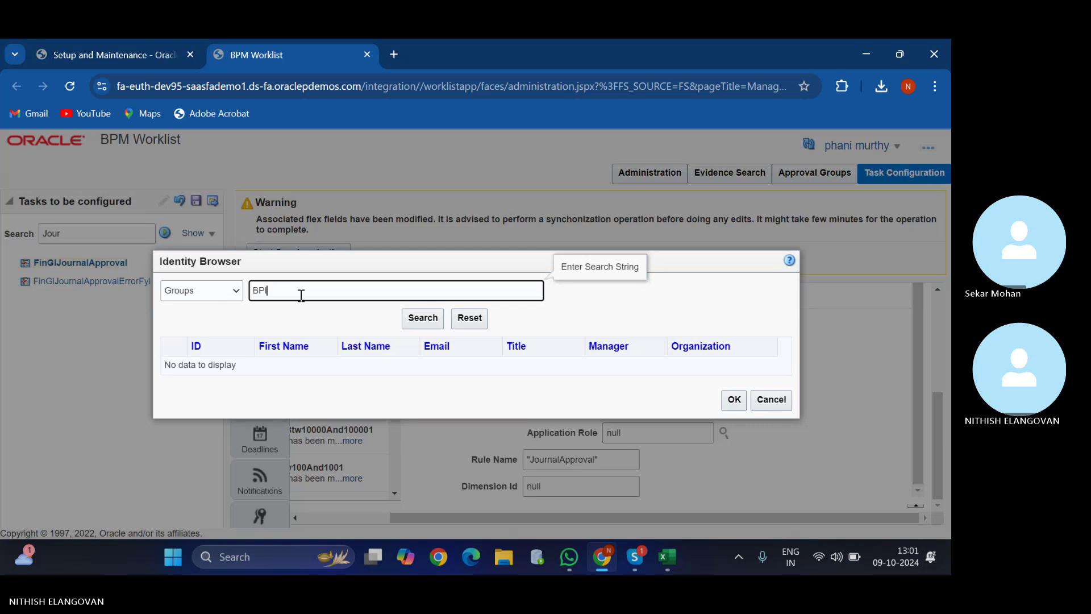
pyautogui.click(418, 317)
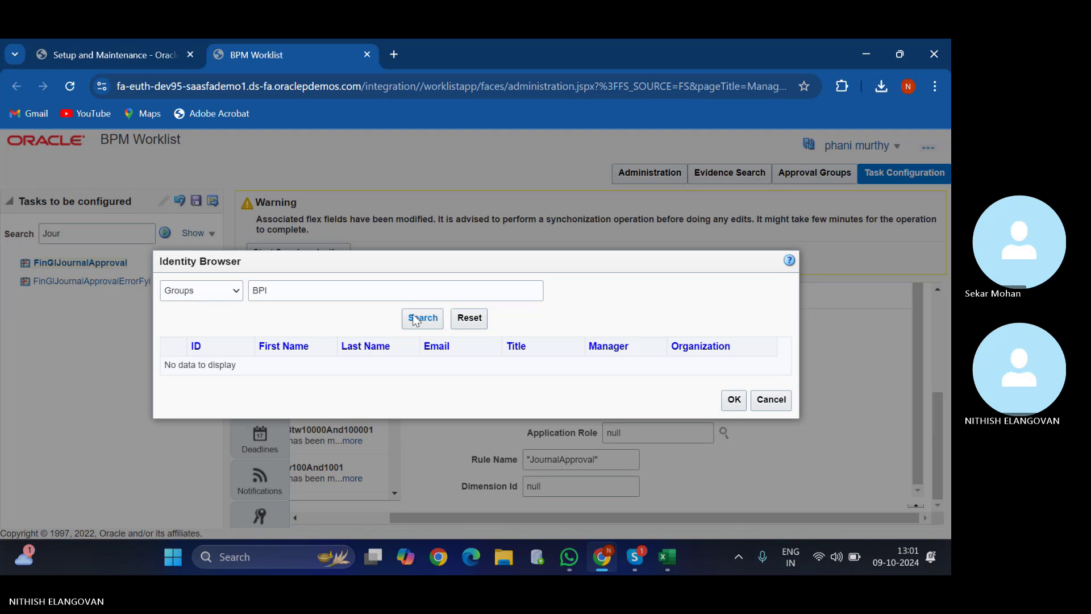
pyautogui.click(365, 284)
pyautogui.press('BackSpace')
pyautogui.press('BackSpace')
pyautogui.press('BackSpace')
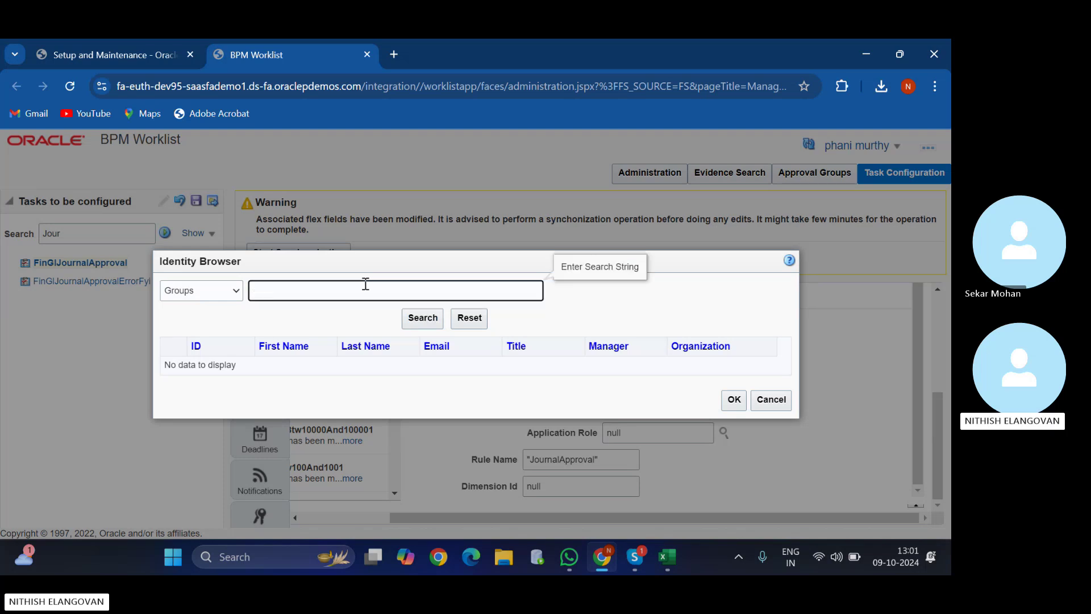
# With Groups selected, search for the user's first name, which returns no data.
pyautogui.click(236, 292)
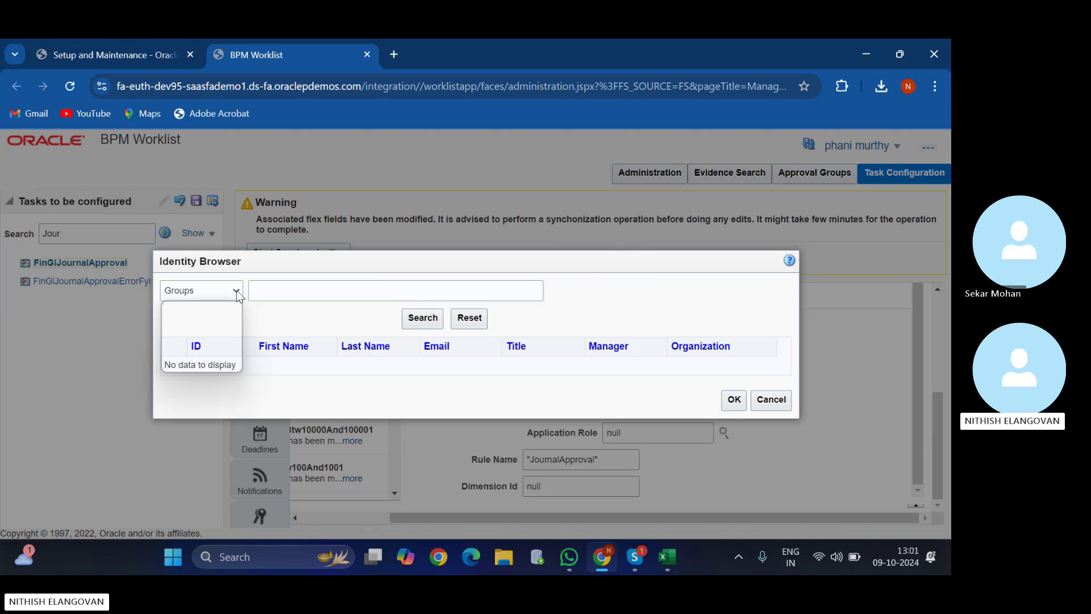
pyautogui.click(192, 349)
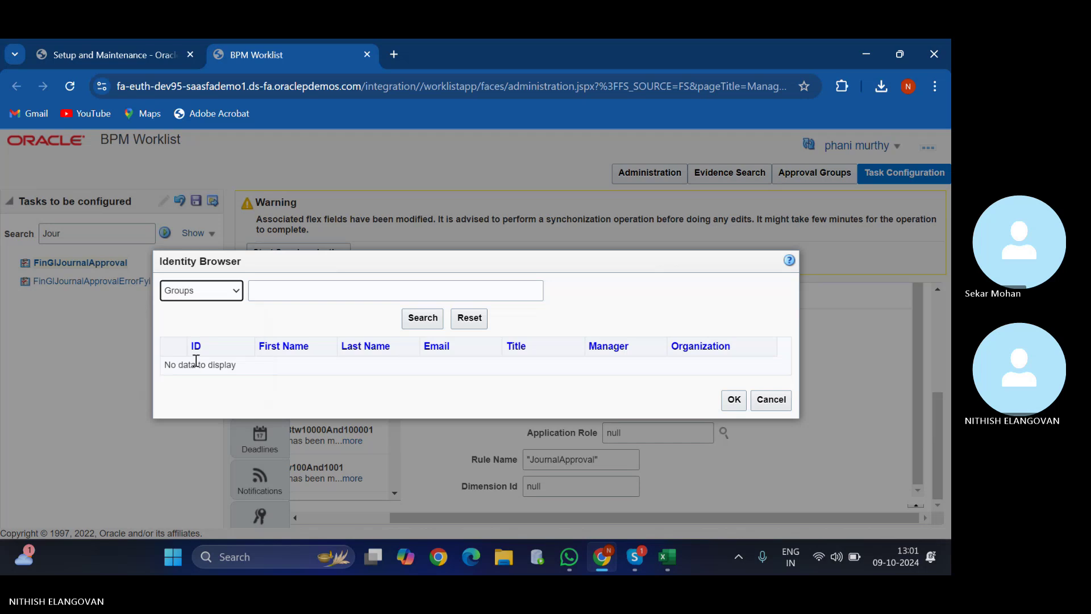
pyautogui.click(275, 291)
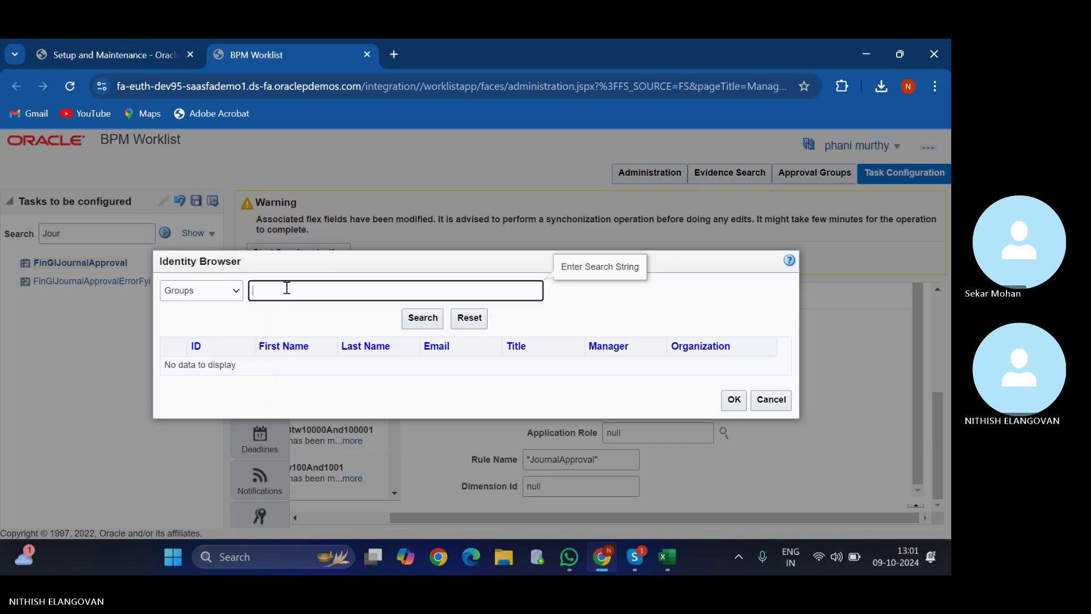
pyautogui.moveTo(636, 557)
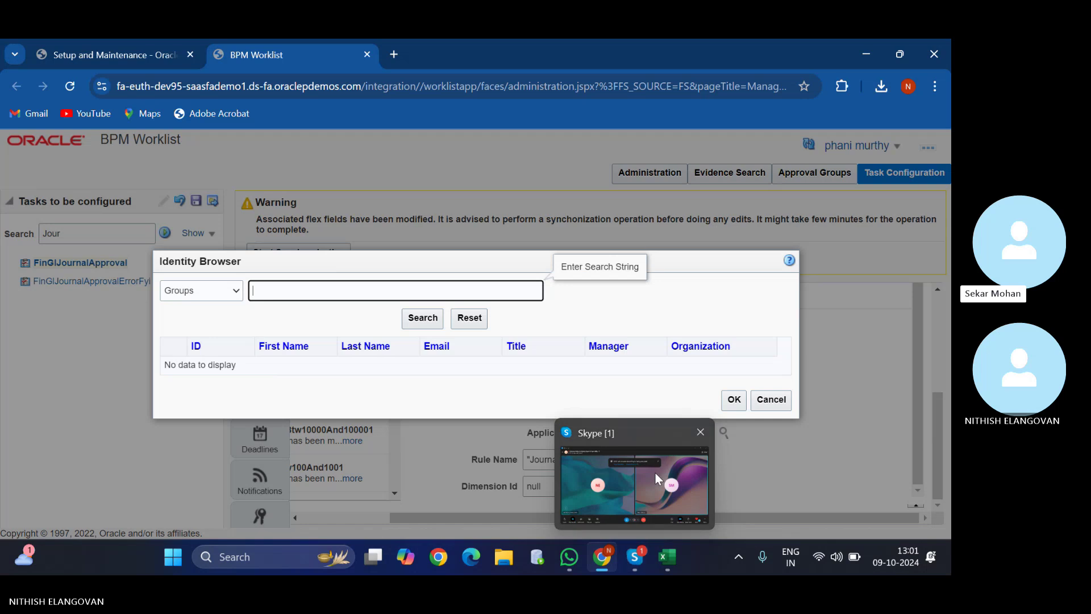
pyautogui.moveTo(656, 475)
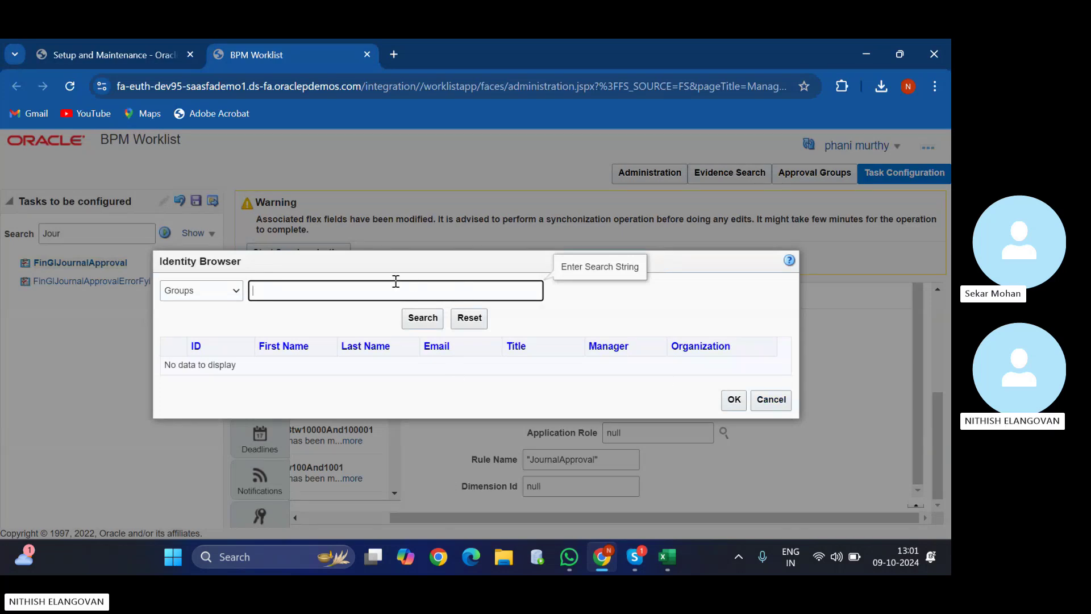
pyautogui.write('P')
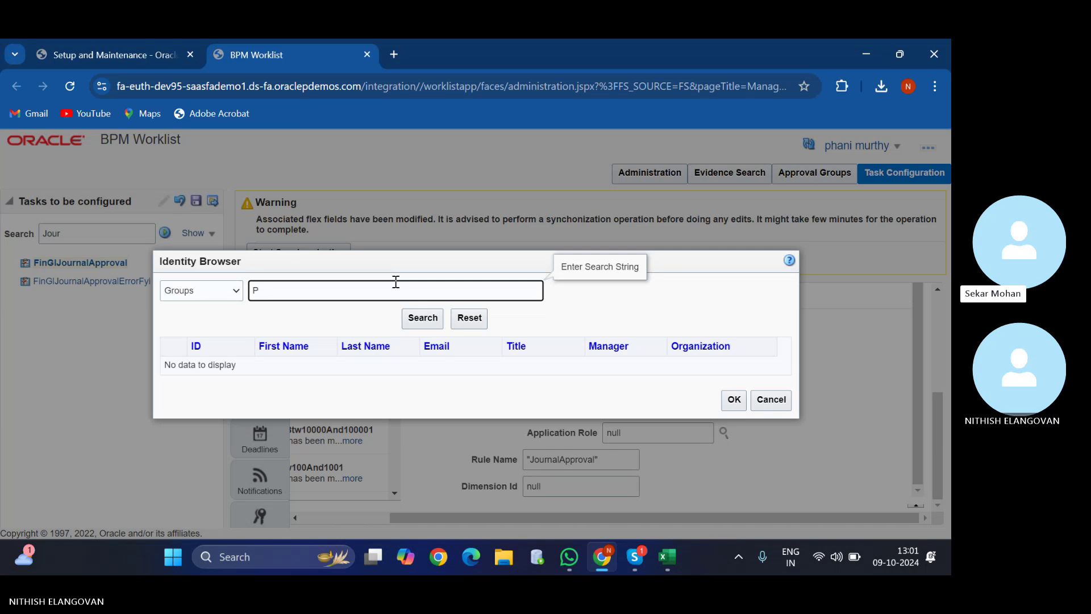
pyautogui.press('BackSpace')
pyautogui.write('phani')
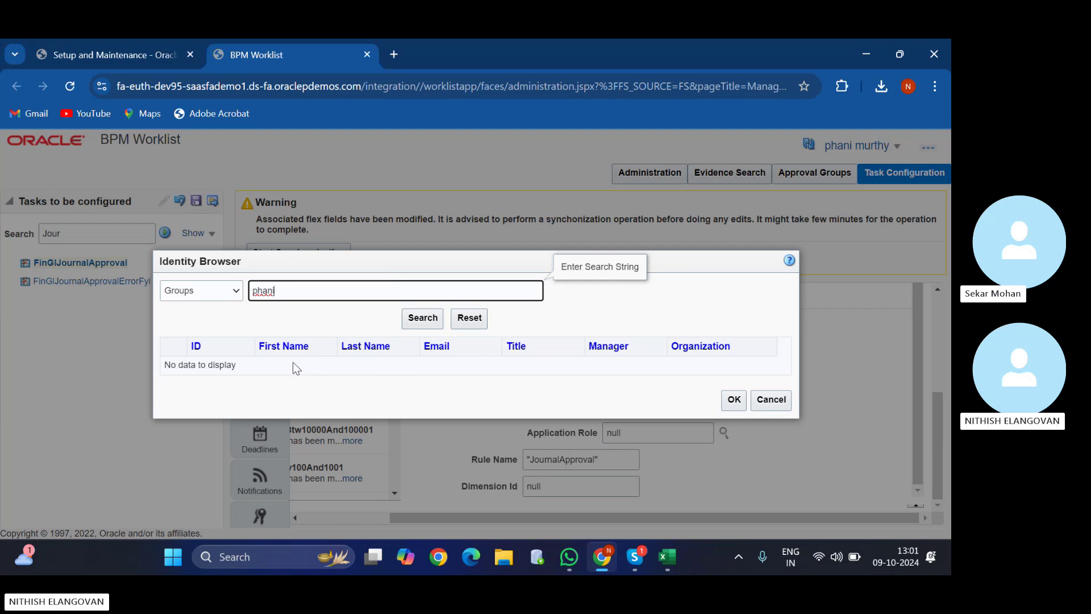
pyautogui.click(427, 322)
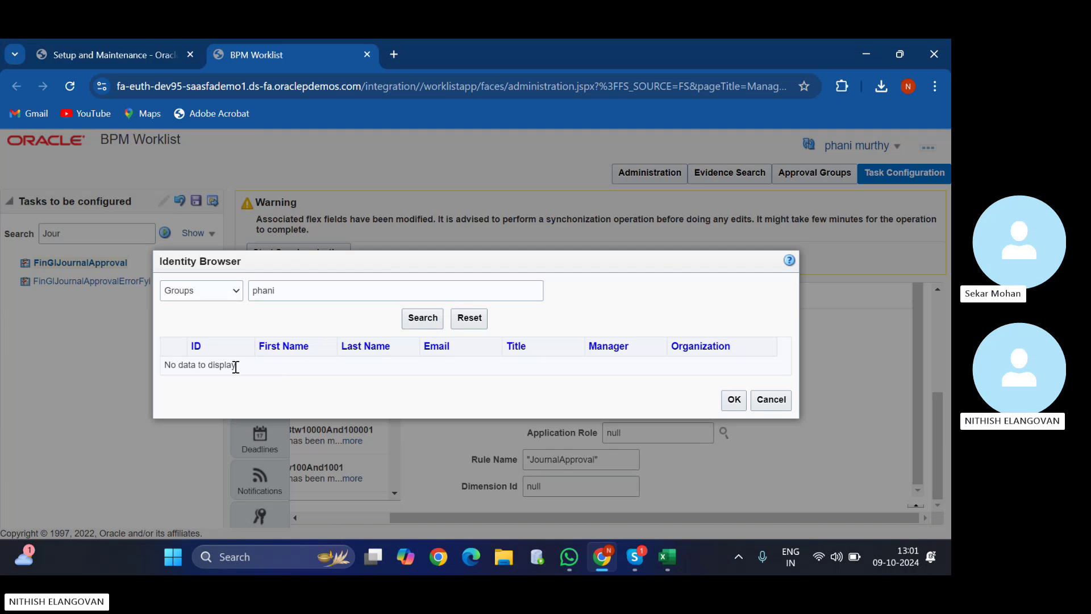
pyautogui.click(288, 296)
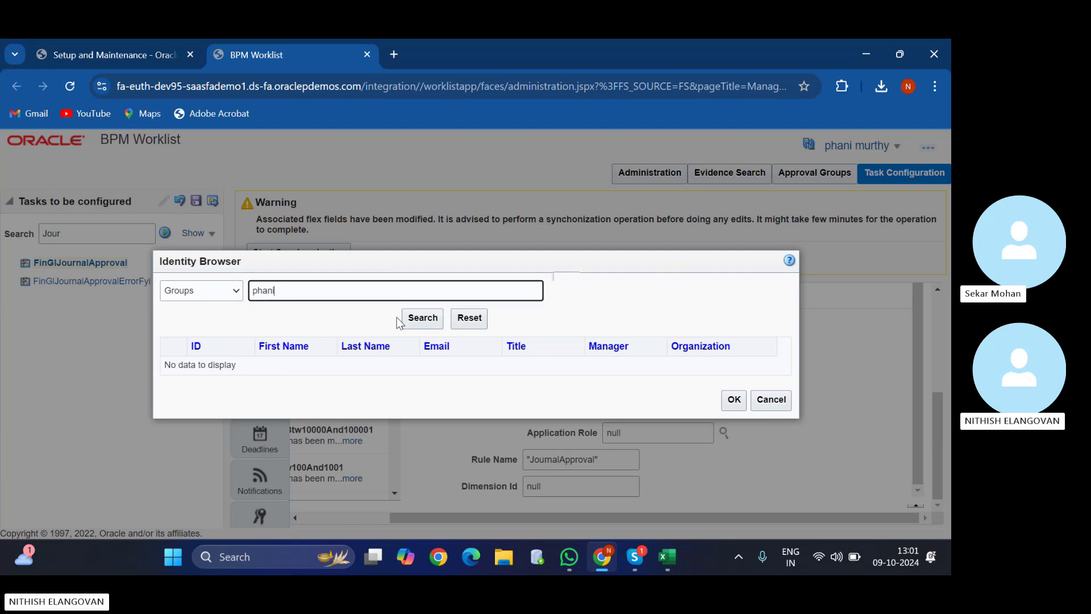
pyautogui.click(421, 318)
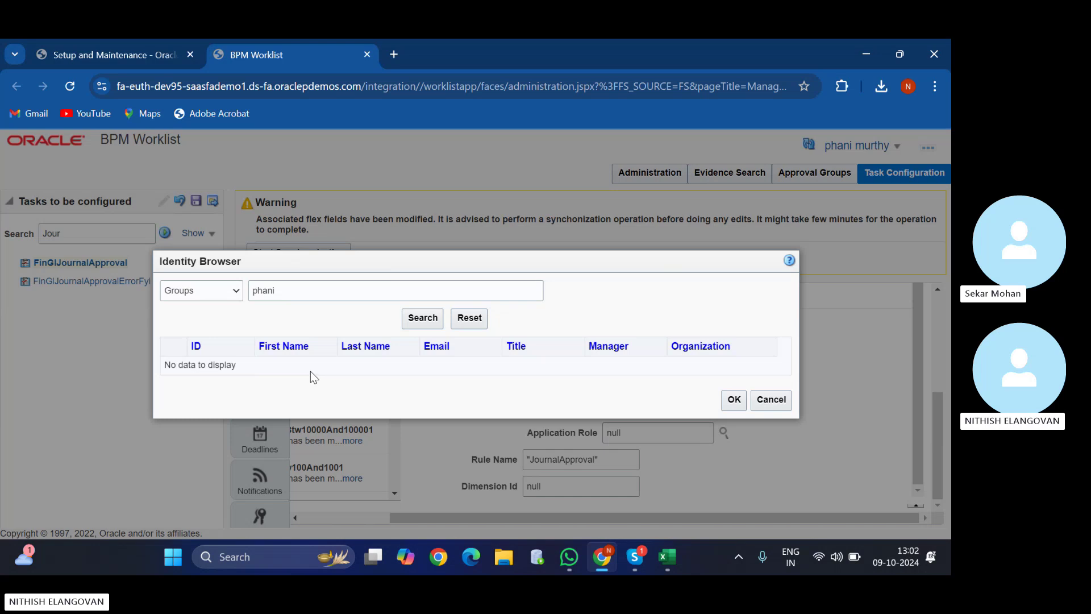
# Cancel the group lookup and open the Users lookup with an empty search field.
pyautogui.click(771, 400)
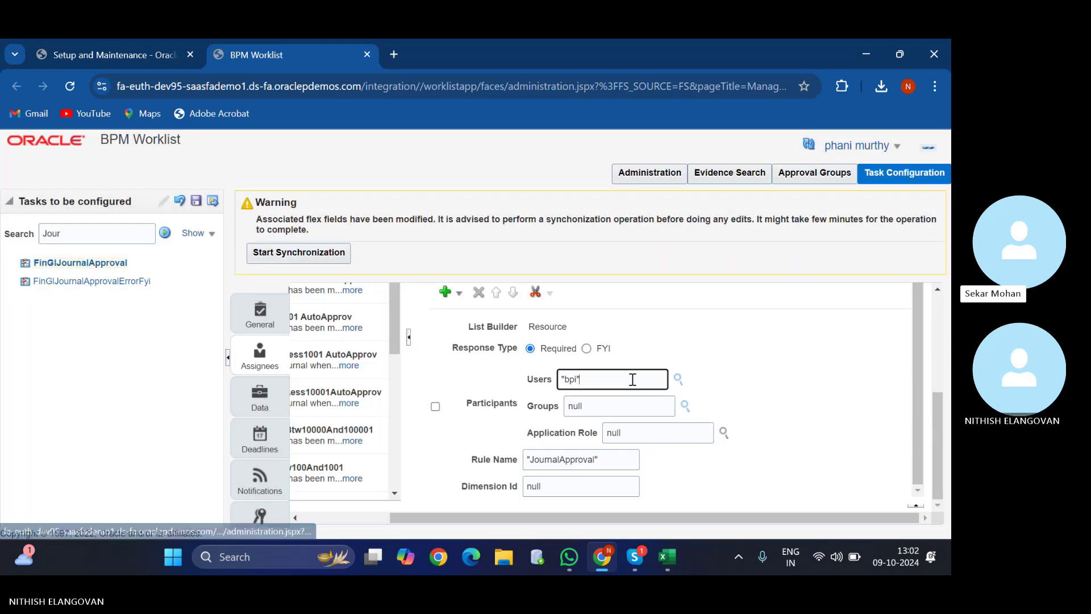
pyautogui.click(678, 378)
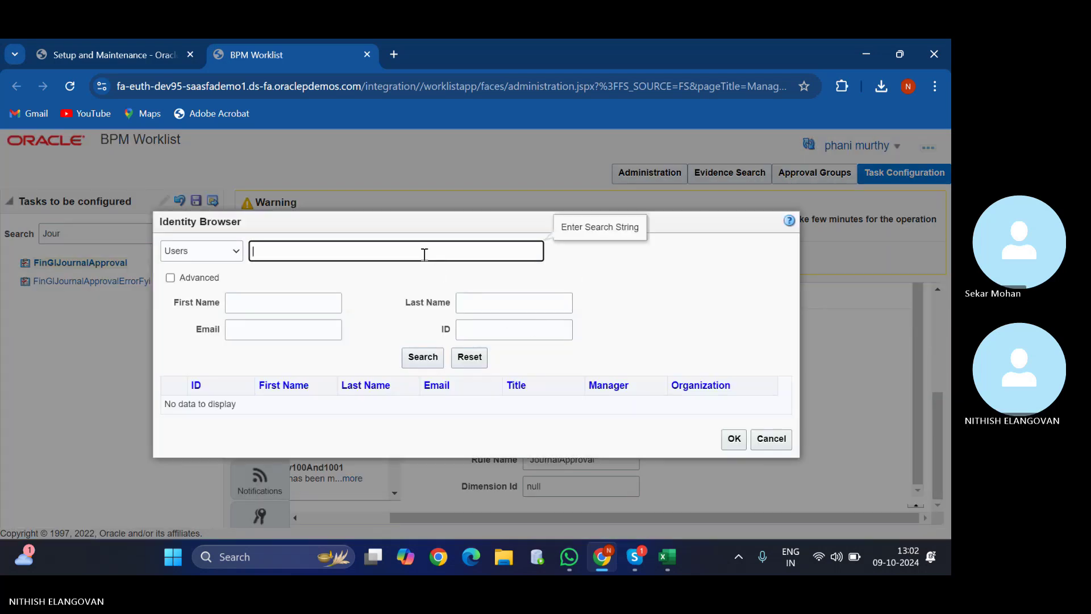
pyautogui.write('b')
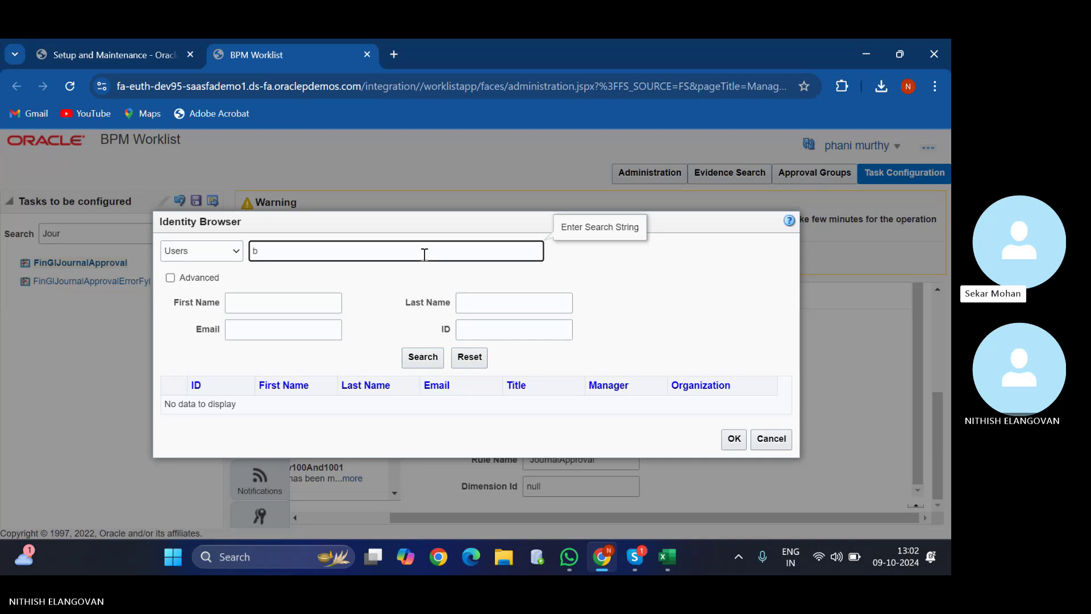
pyautogui.press('BackSpace')
pyautogui.write('bp')
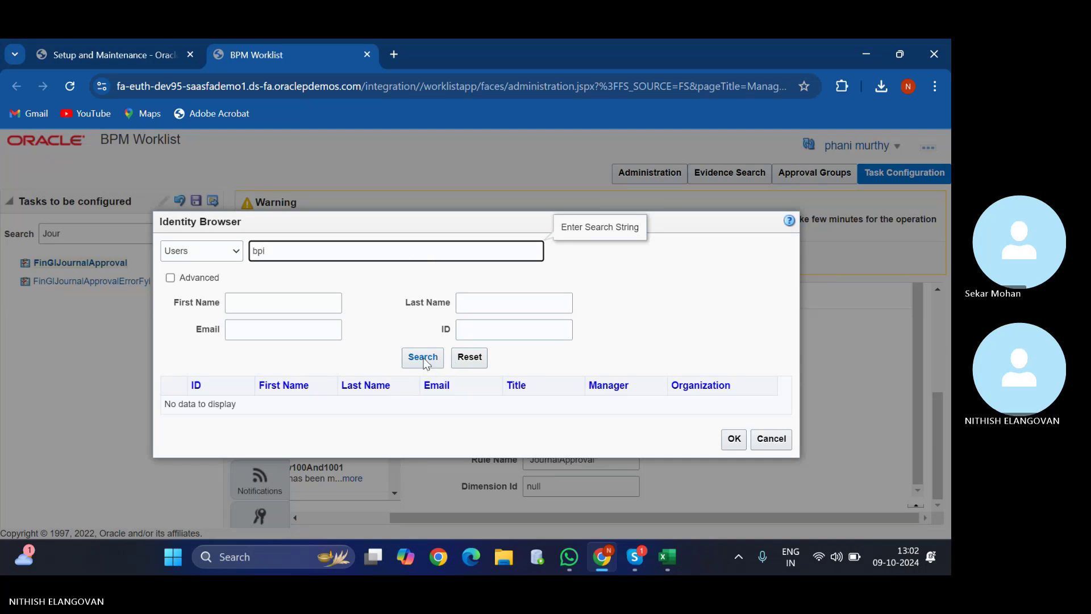
pyautogui.doubleClick(251, 251)
pyautogui.press('BackSpace')
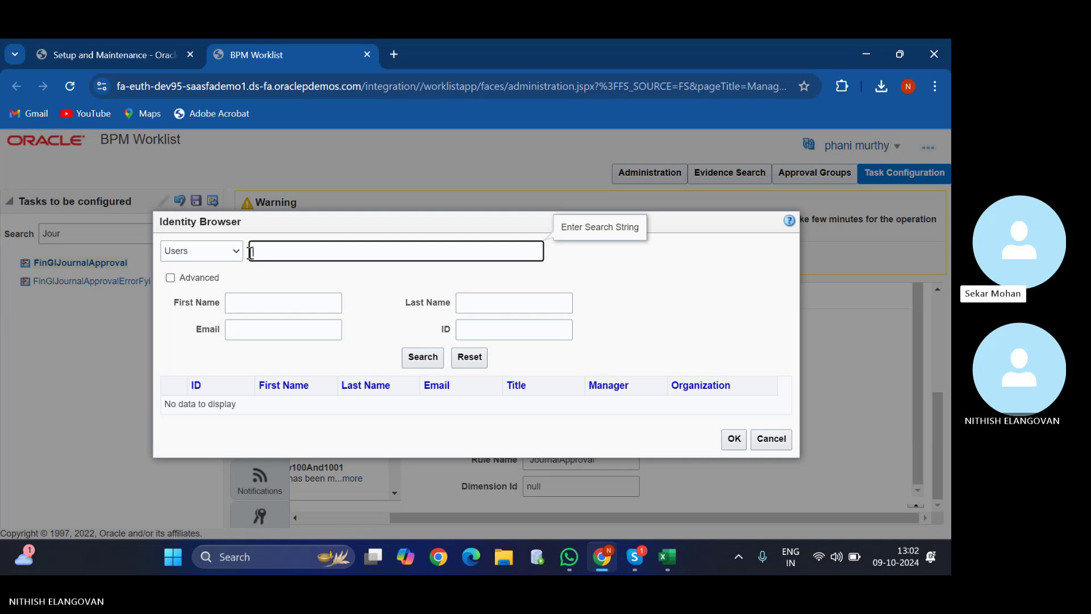
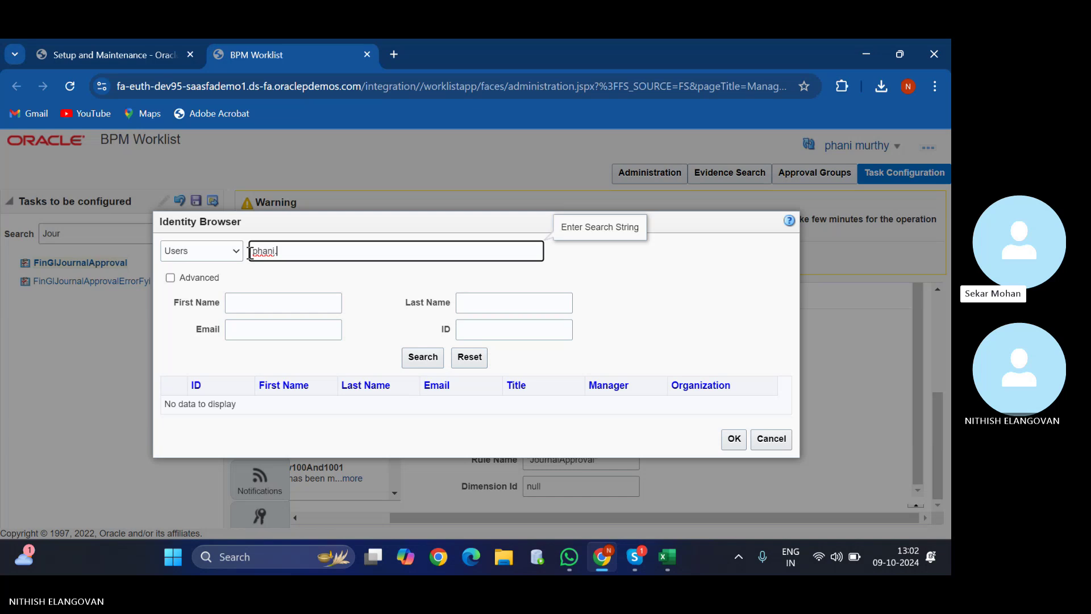
# Search users for the person's account id and confirm it as the Users participant.
pyautogui.click(422, 360)
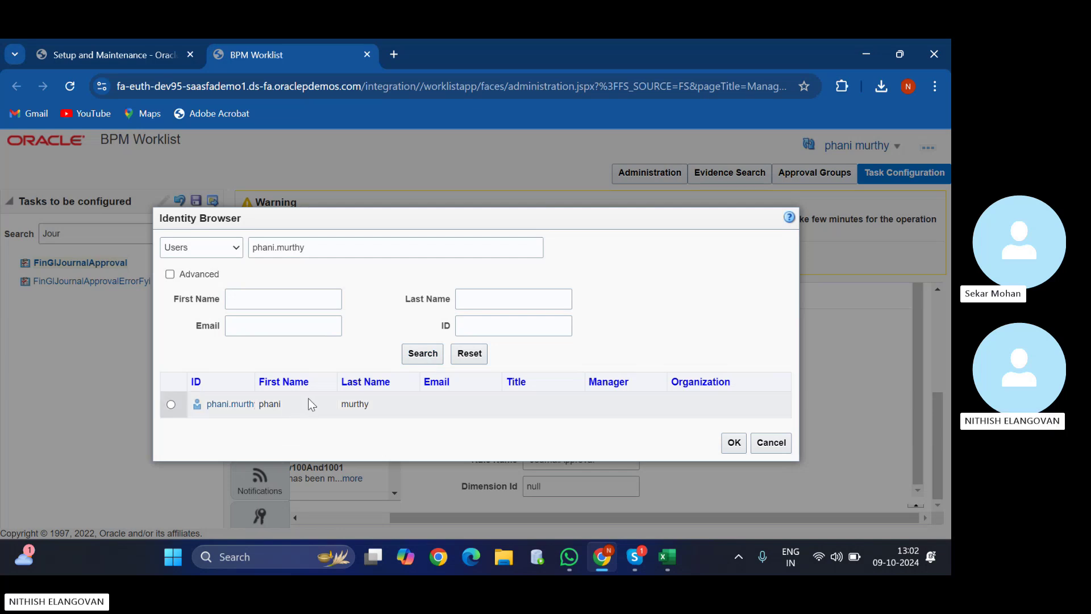
pyautogui.click(308, 403)
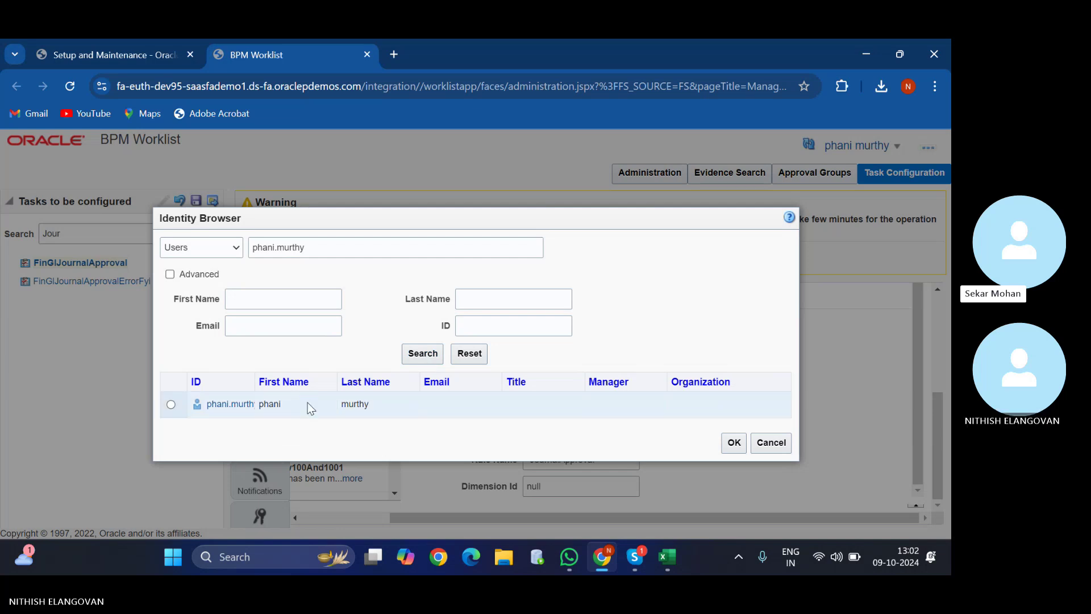
pyautogui.click(171, 405)
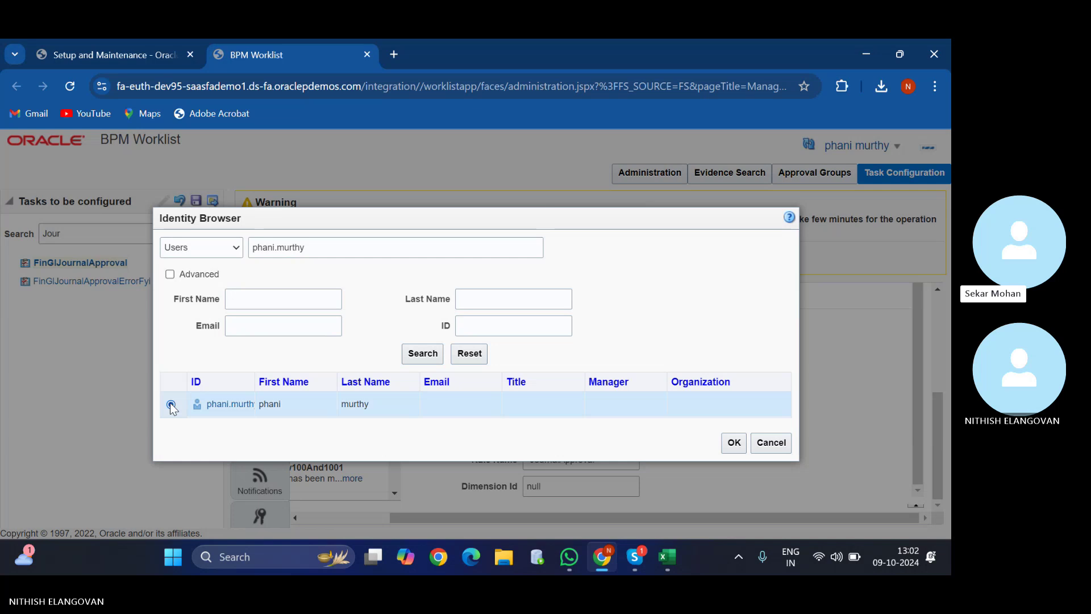
pyautogui.click(733, 445)
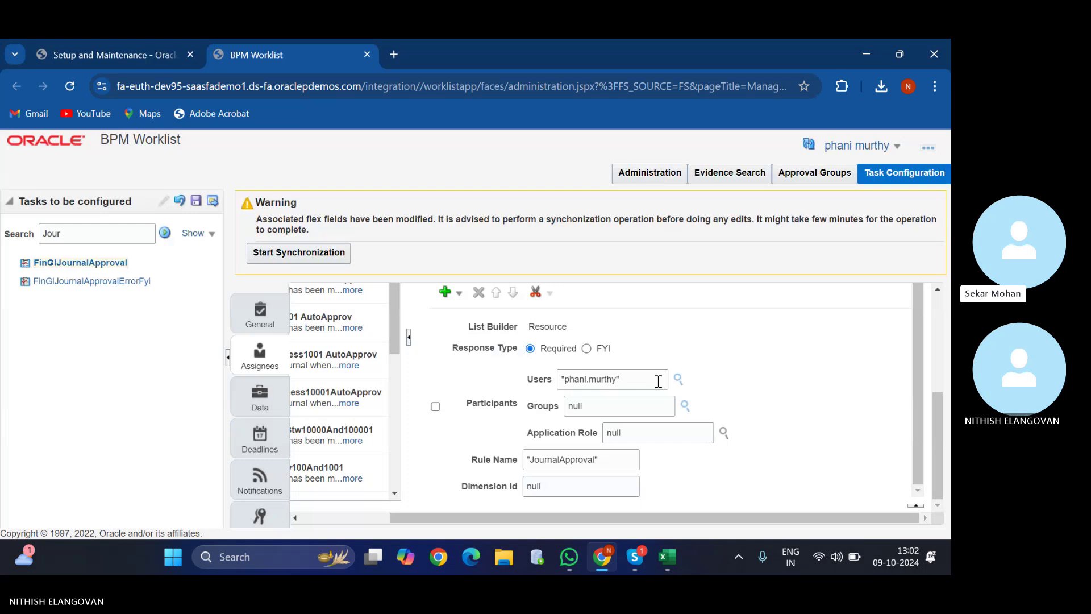
# Search the group directory for bpi, finding no group.
pyautogui.click(685, 406)
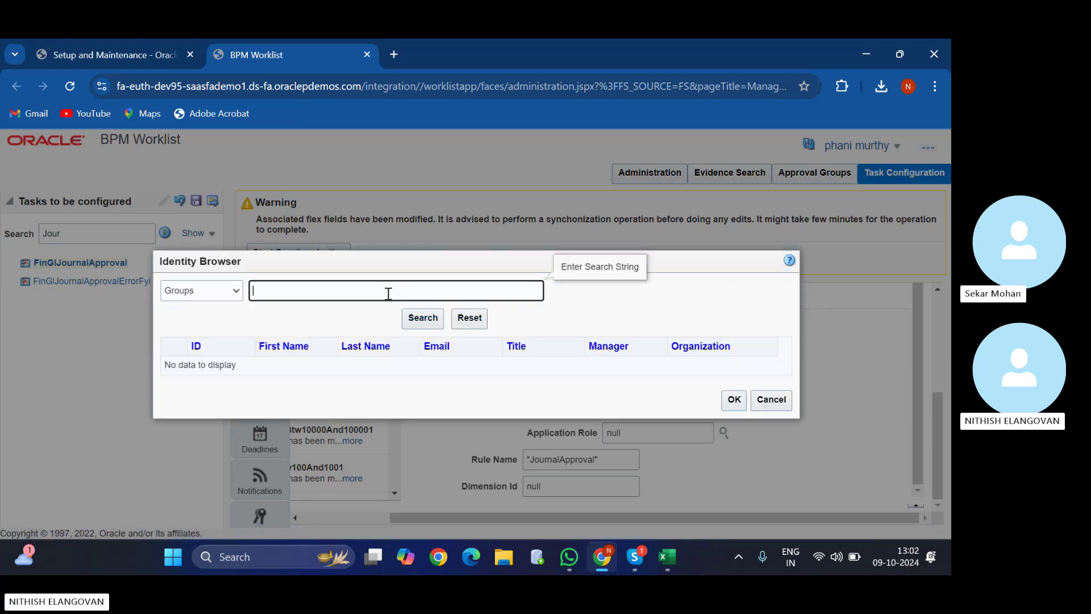
pyautogui.write('bpi')
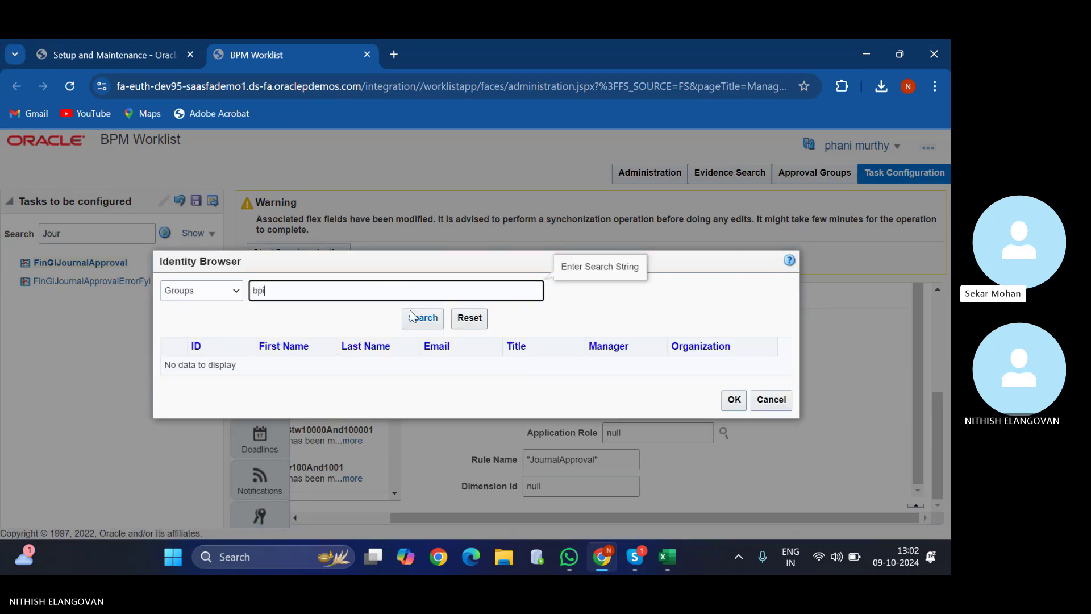
pyautogui.click(420, 318)
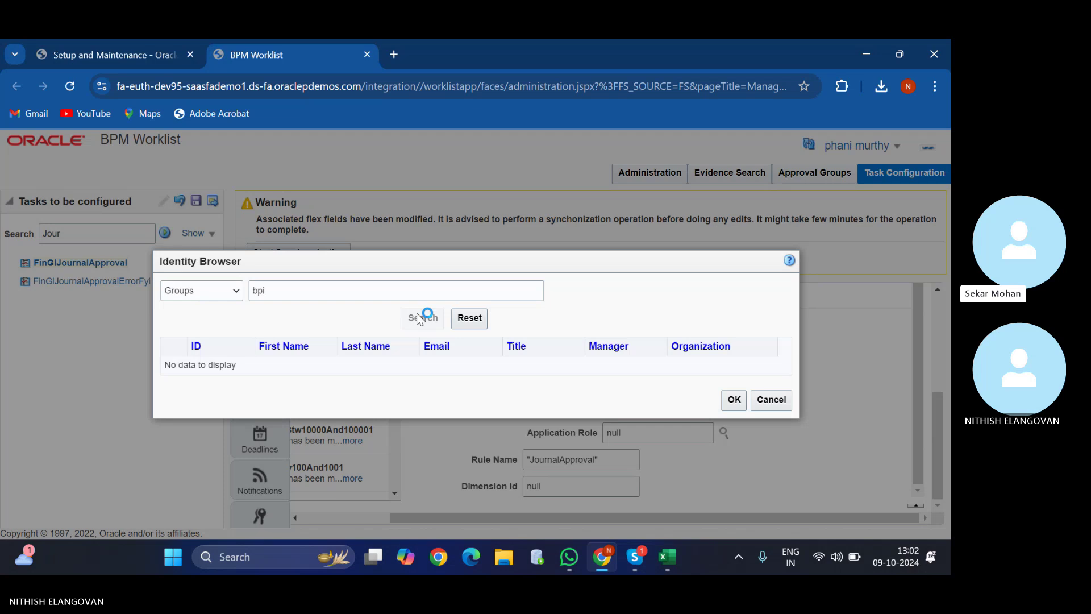
pyautogui.moveTo(395, 290); pyautogui.dragTo(246, 292)
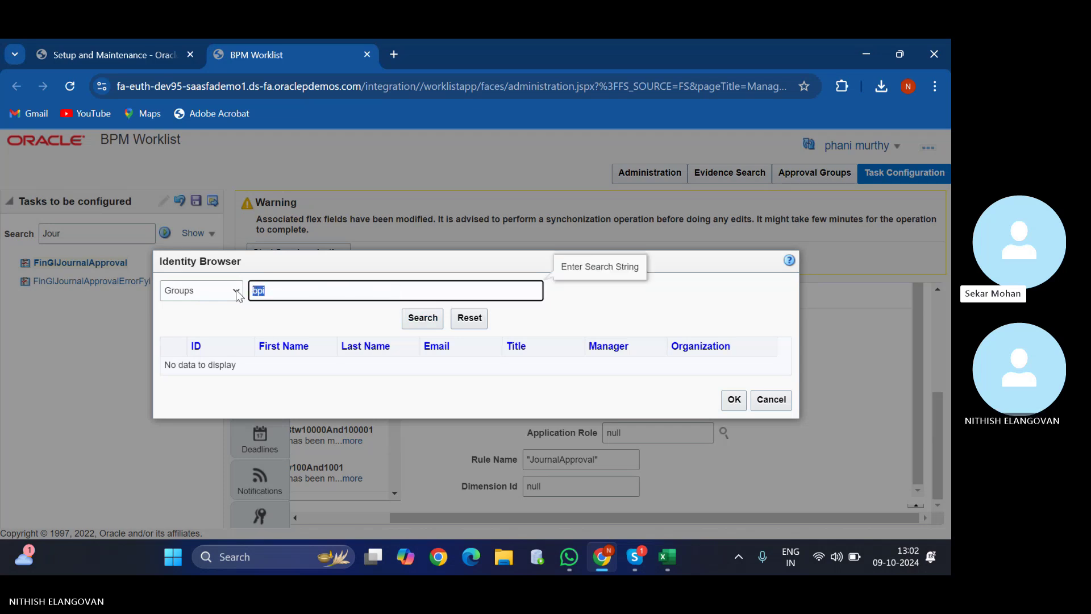
# Search groups for the user's account id, find none, and clear the field.
pyautogui.click(278, 294)
pyautogui.click(431, 320)
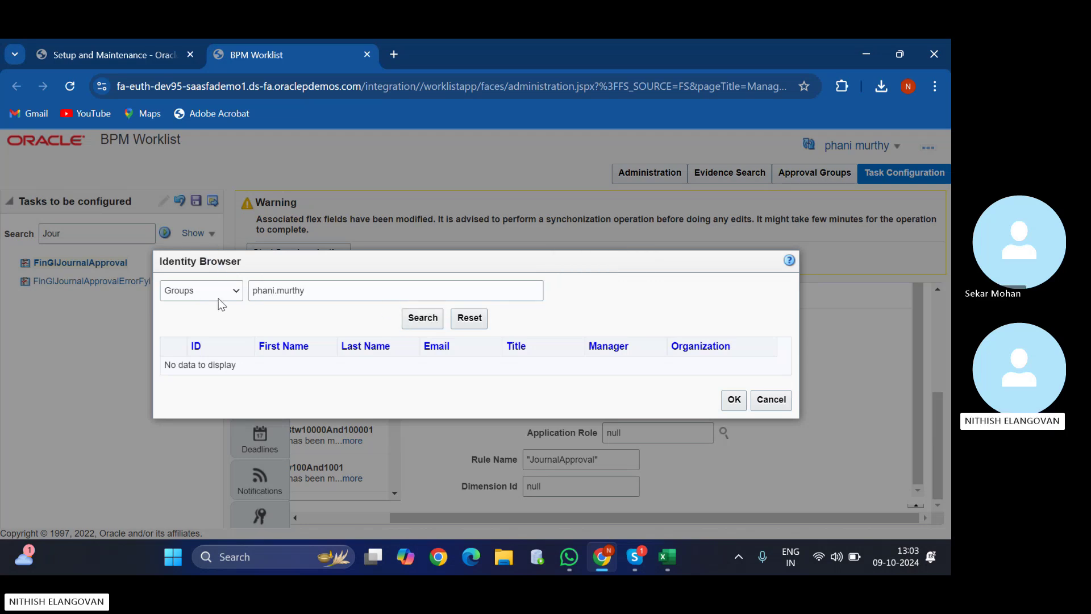
pyautogui.moveTo(344, 287); pyautogui.dragTo(244, 292)
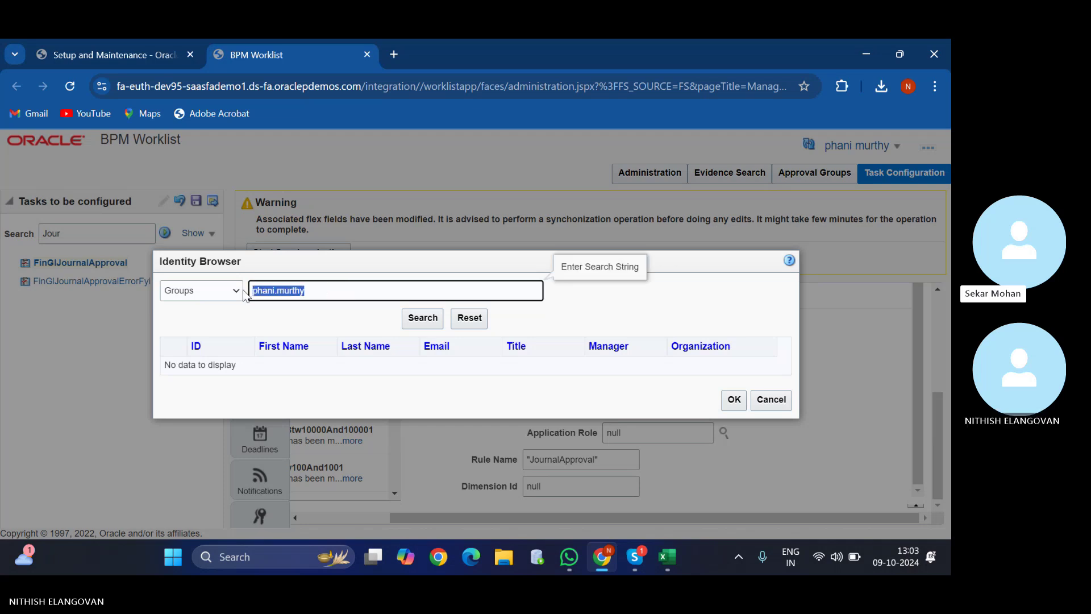
pyautogui.press('BackSpace')
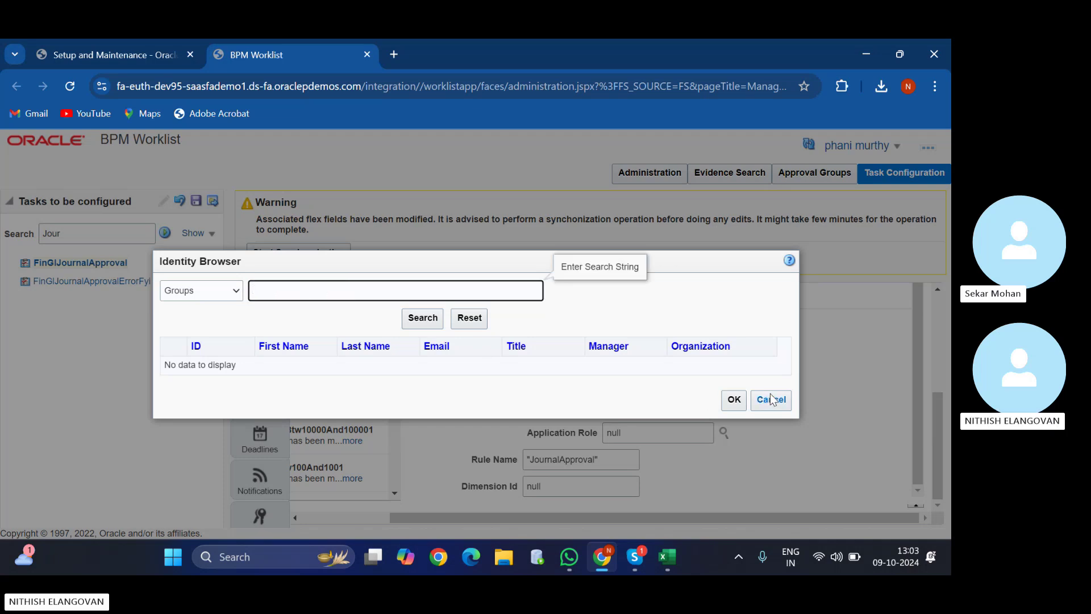
# Close the group lookup, validate the rule, and review the RUL-05720 Journal Category mismatch warning.
pyautogui.click(770, 398)
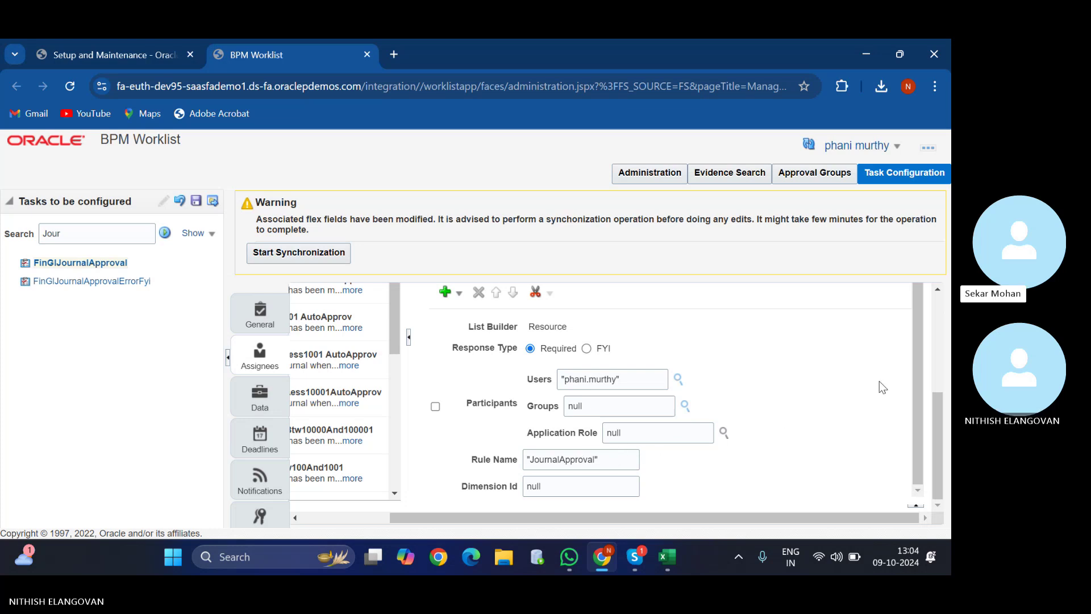
pyautogui.scroll(2, 880, 352)
pyautogui.scroll(5, 885, 337)
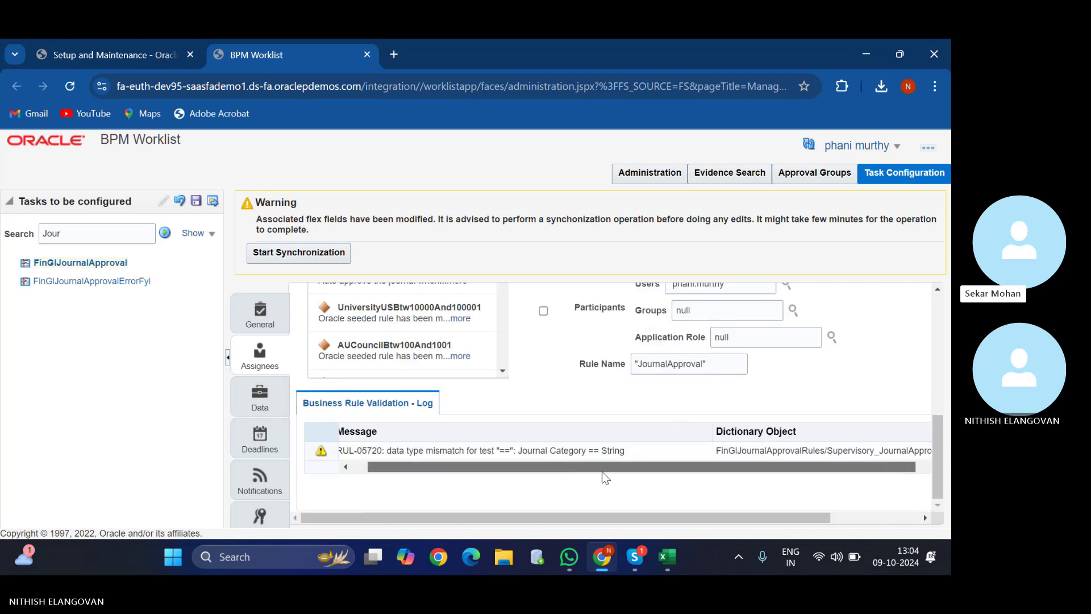
pyautogui.moveTo(602, 468); pyautogui.dragTo(660, 470)
pyautogui.scroll(3, 663, 475)
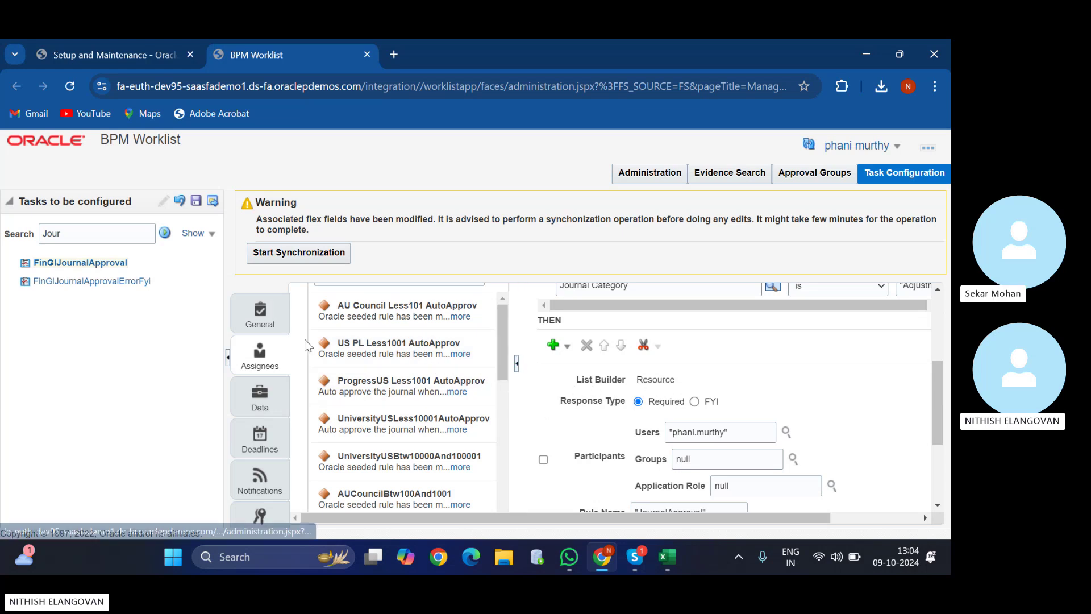
pyautogui.scroll(3, 463, 354)
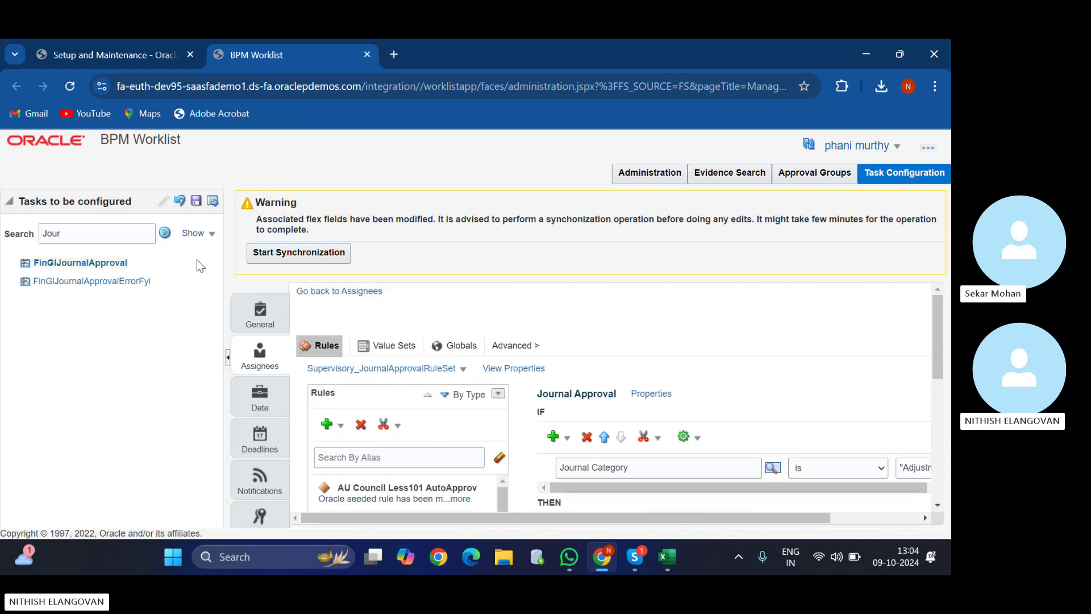
# Add a new approval group and rename it from 'untitled' to 'Batch Approval'.
pyautogui.click(821, 179)
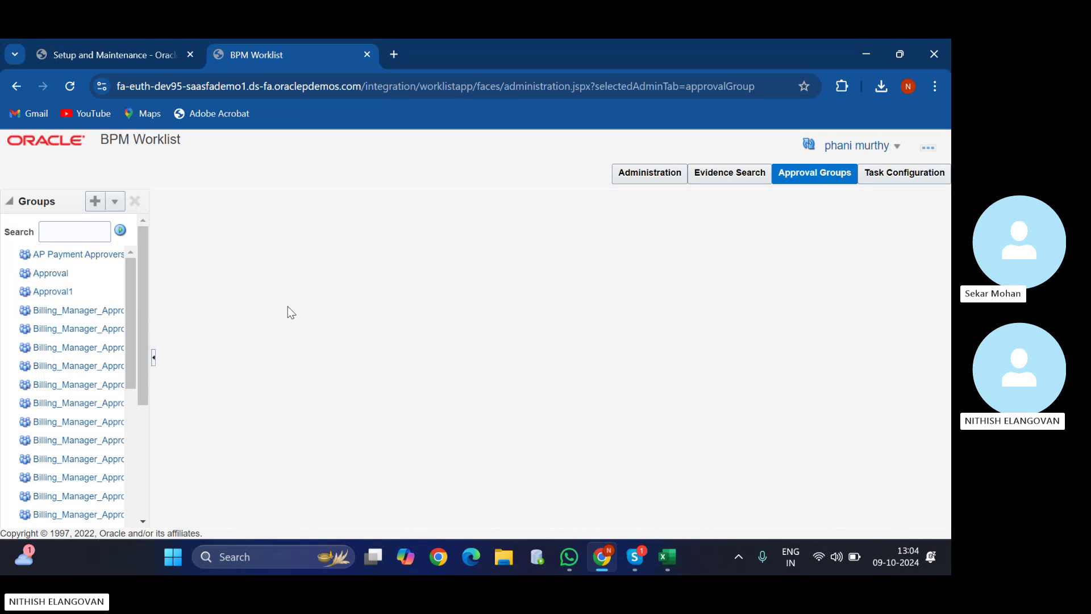
pyautogui.click(95, 201)
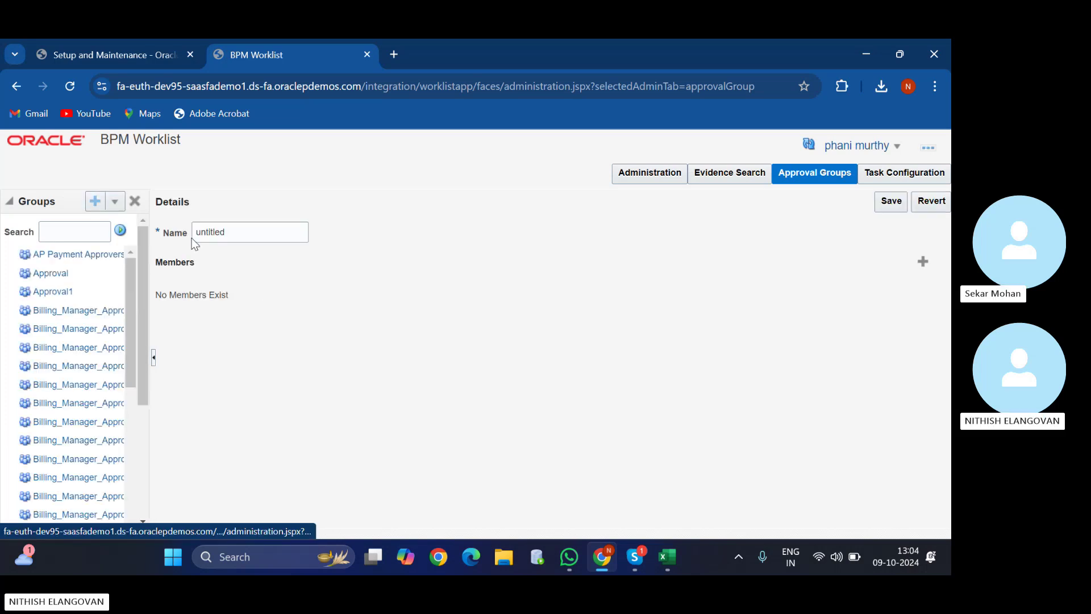
pyautogui.click(237, 231)
pyautogui.moveTo(236, 231); pyautogui.dragTo(177, 232)
pyautogui.press('BackSpace')
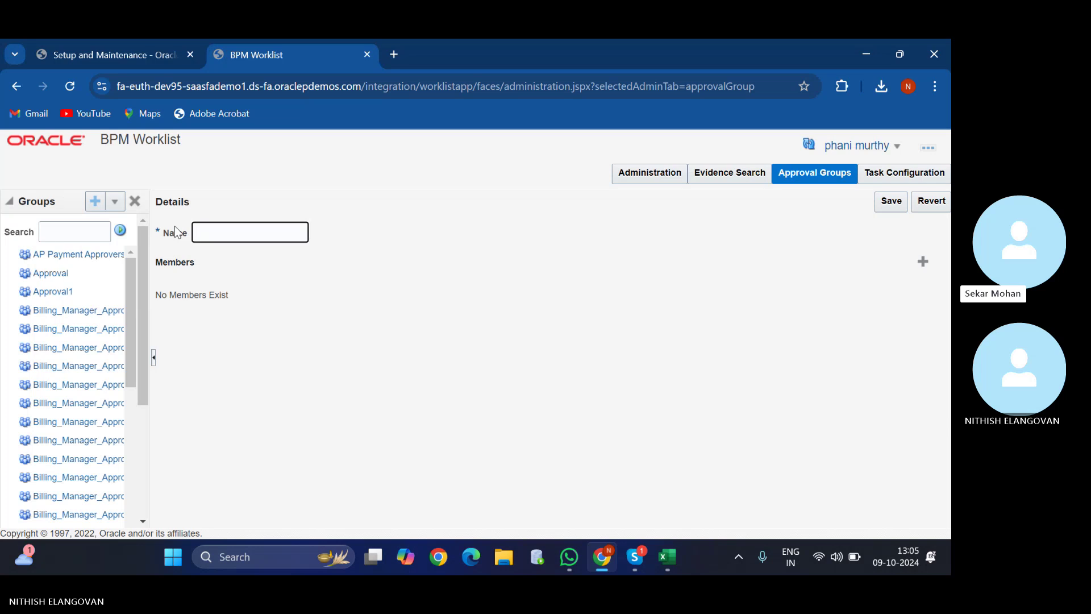
pyautogui.write('B')
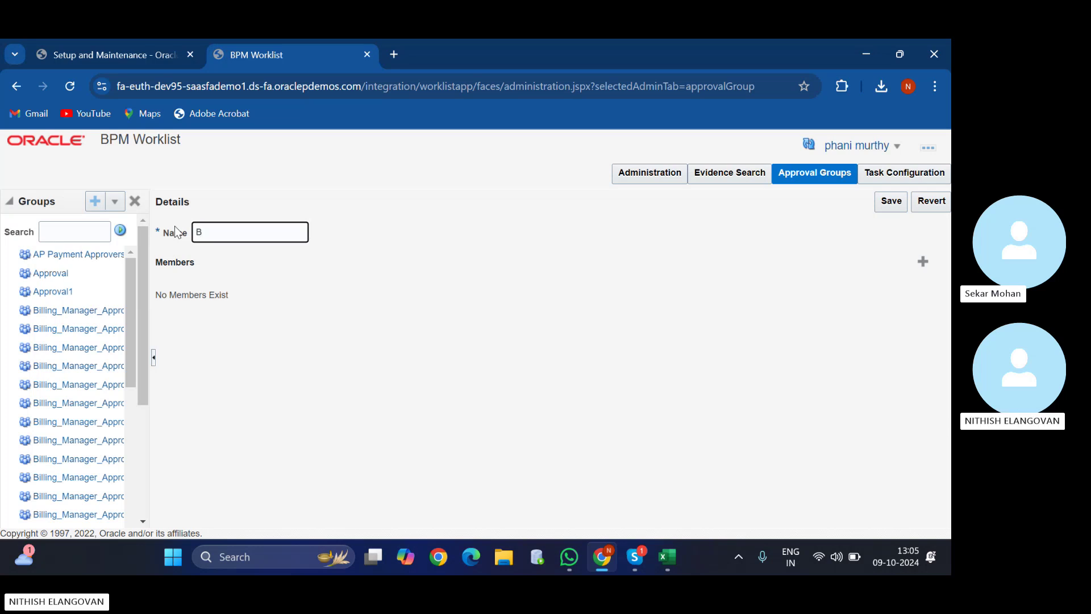
pyautogui.write('atch Appr')
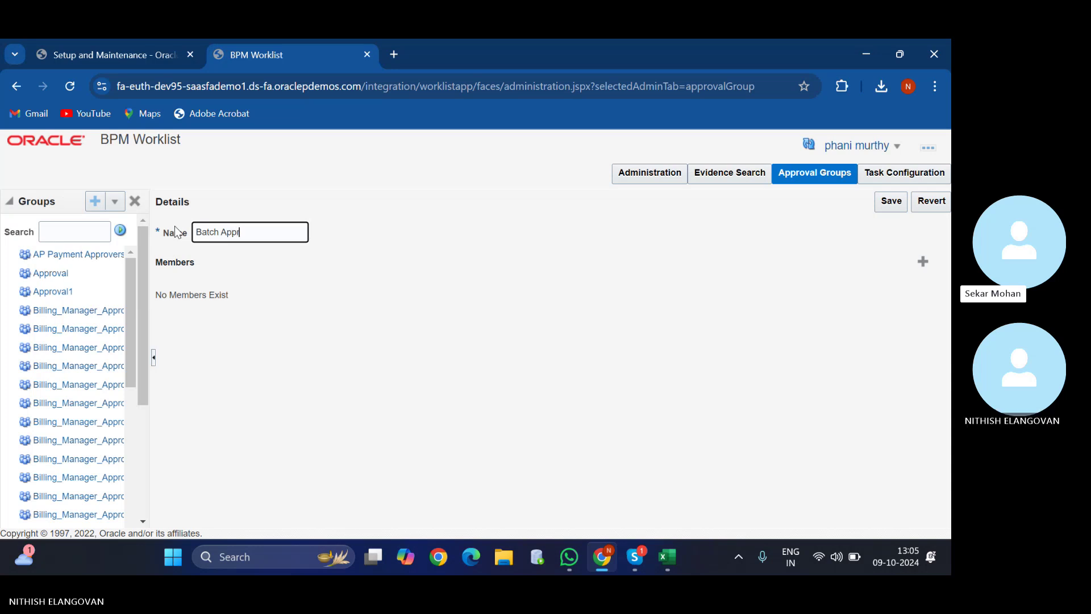
pyautogui.write('oval')
pyautogui.click(564, 354)
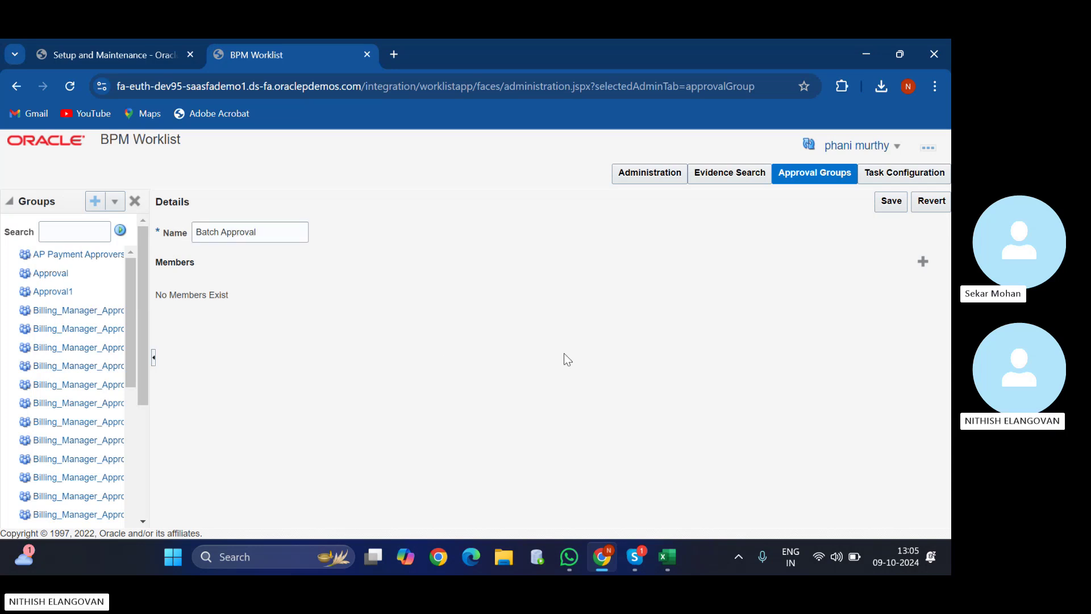
# Add a Batch Approval member of type Approval Group, browsing the group list without choosing one.
pyautogui.click(922, 261)
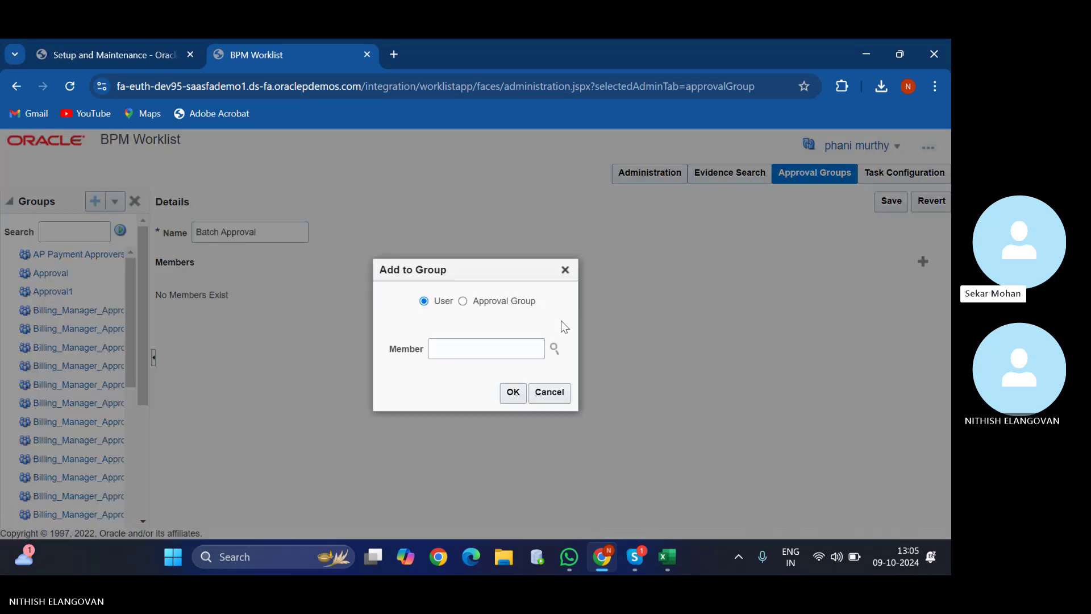
pyautogui.click(463, 301)
pyautogui.click(435, 346)
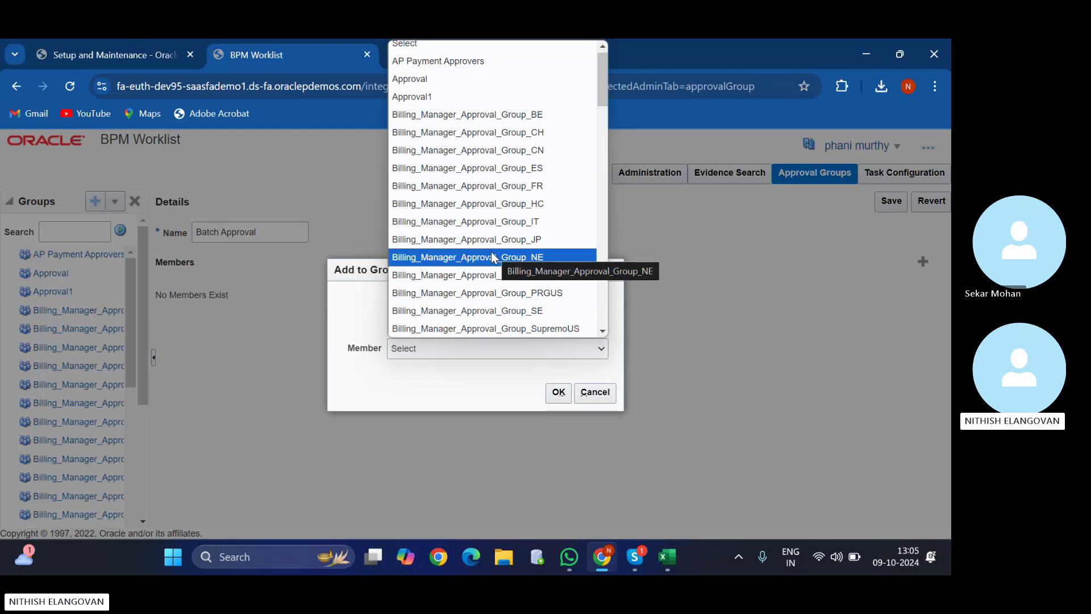
pyautogui.scroll(-3, 483, 102)
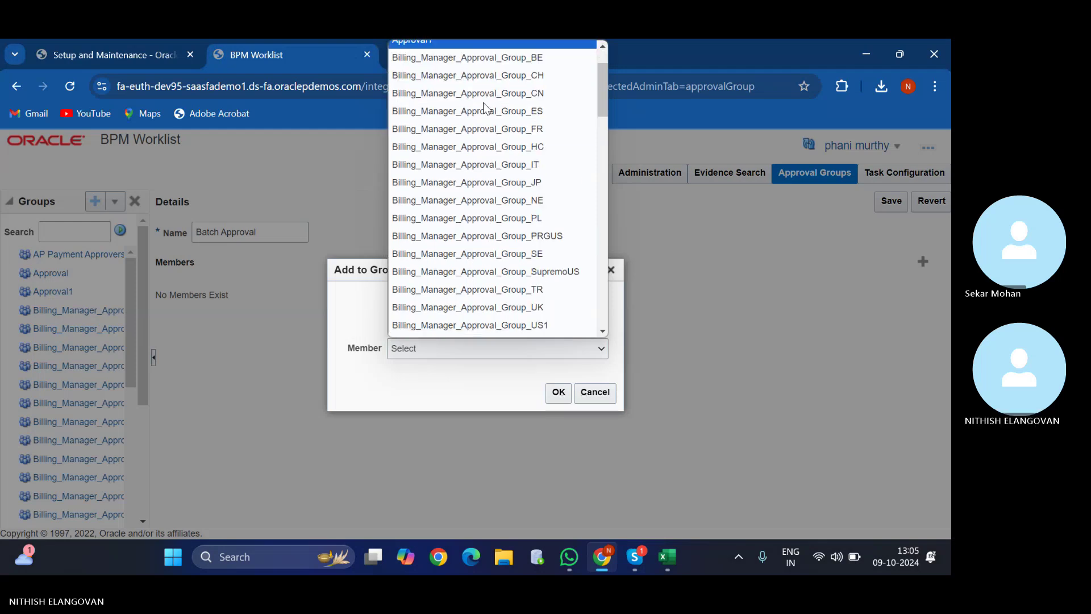
pyautogui.scroll(-3, 486, 110)
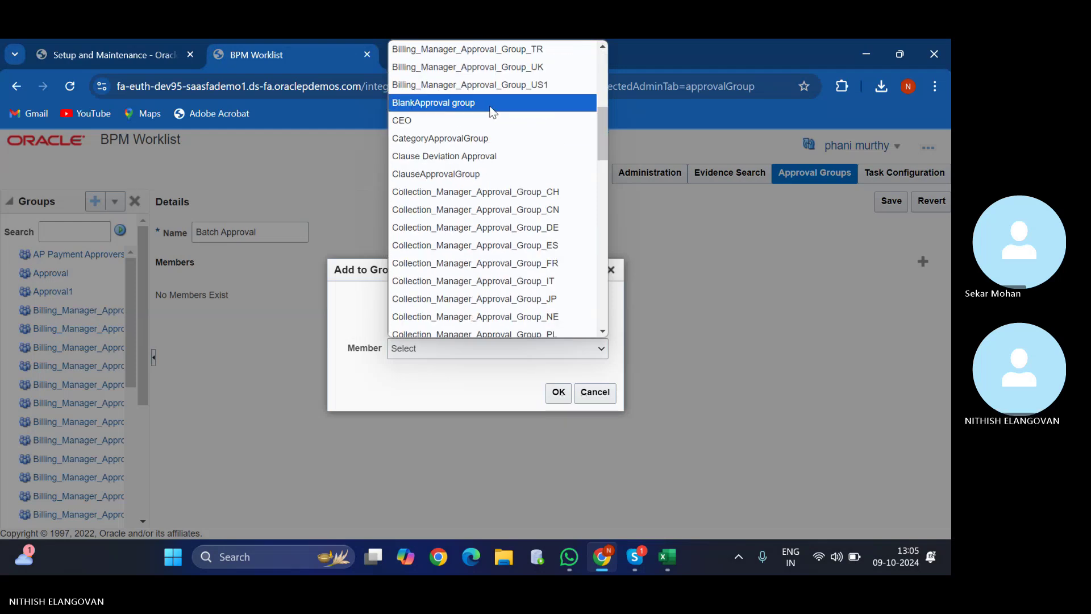
pyautogui.scroll(-5, 485, 127)
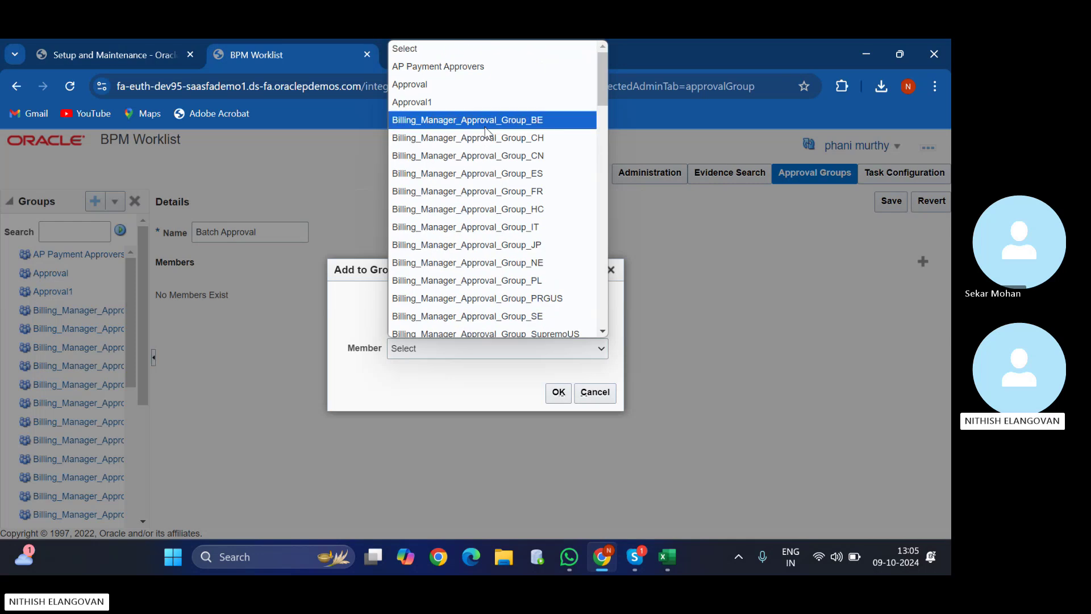
pyautogui.scroll(-10, 495, 143)
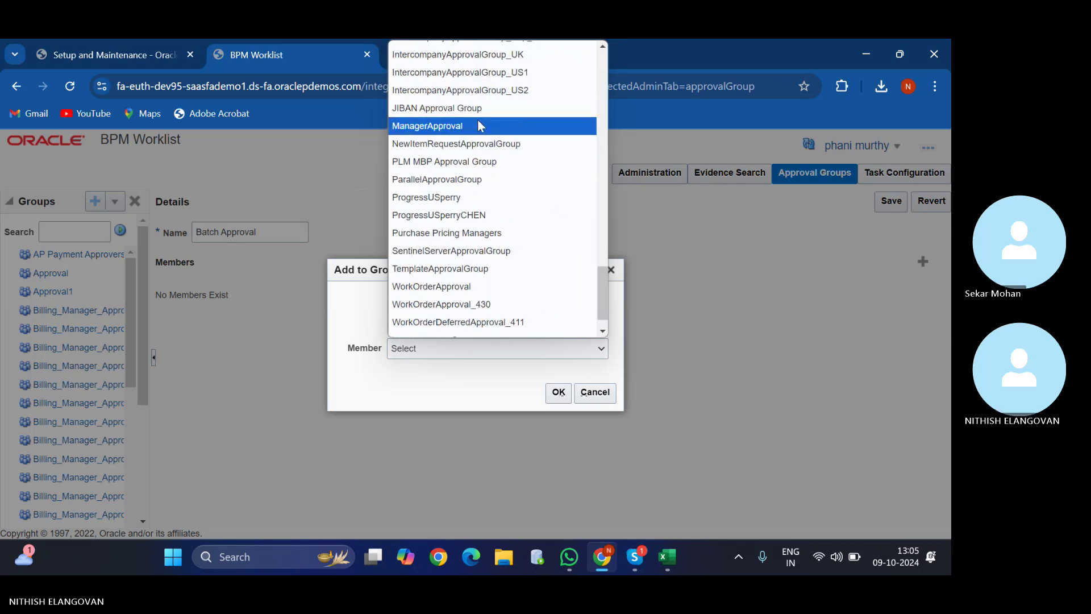
pyautogui.scroll(-1, 513, 188)
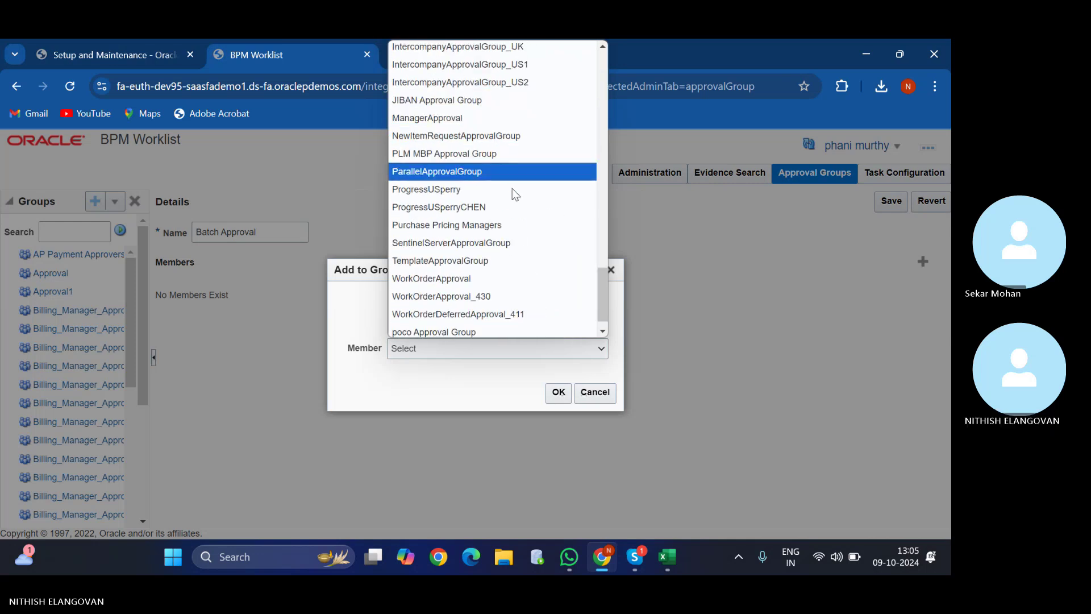
pyautogui.scroll(15, 513, 188)
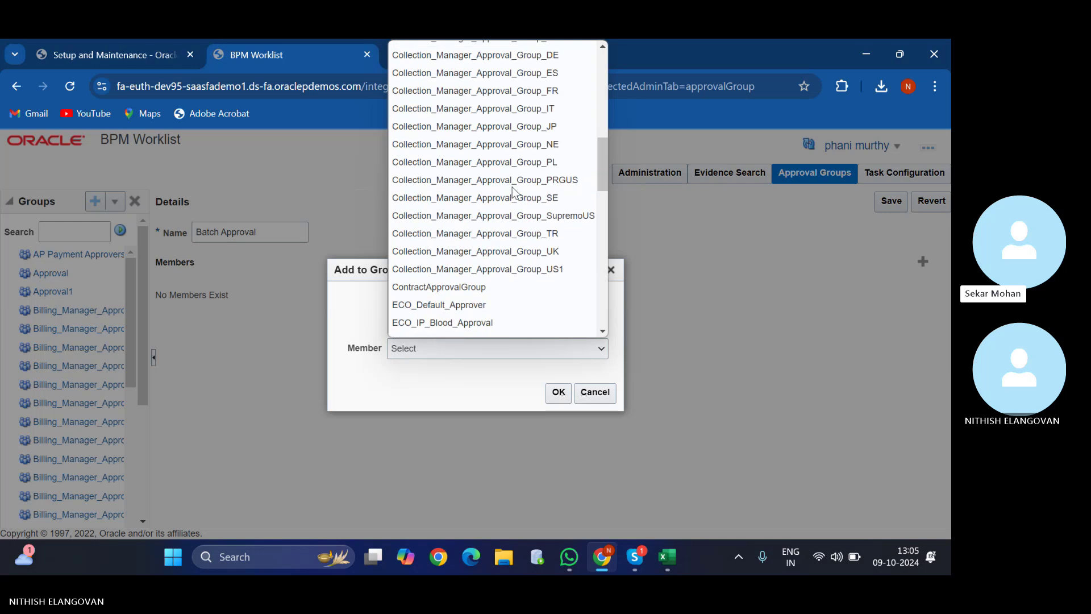
pyautogui.scroll(3, 514, 190)
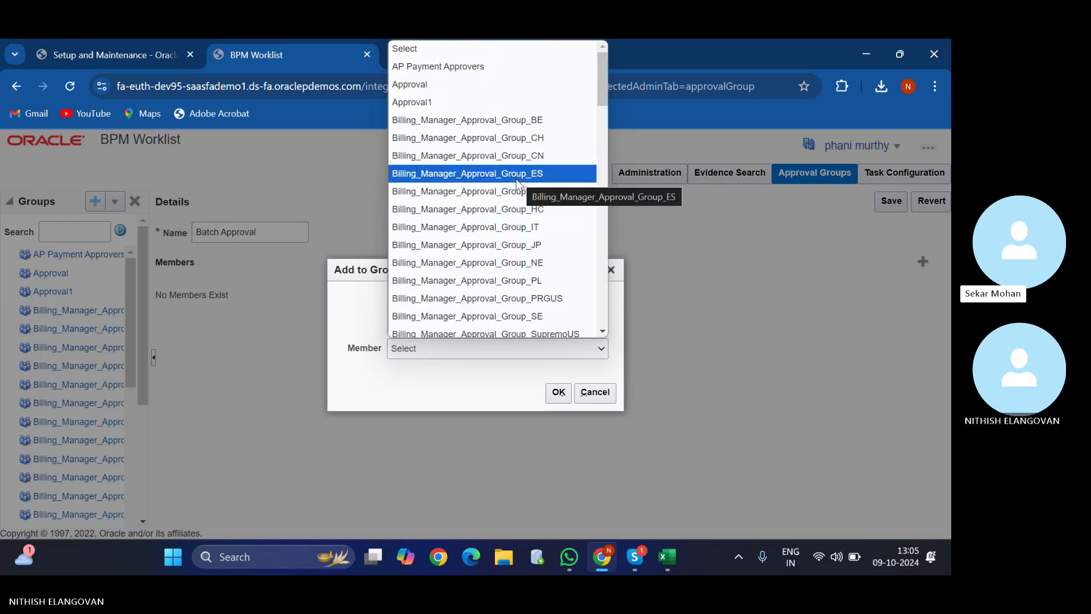
pyautogui.scroll(-1, 523, 333)
pyautogui.click(519, 373)
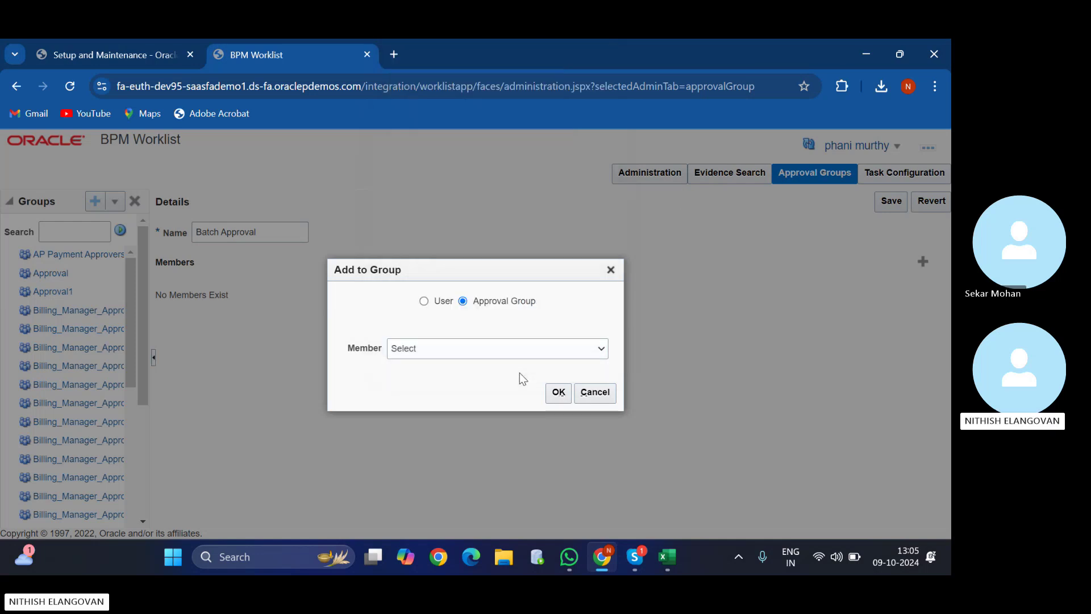
# Choose the User member type and try looking up the user's first name in the directory.
pyautogui.click(424, 301)
pyautogui.click(455, 349)
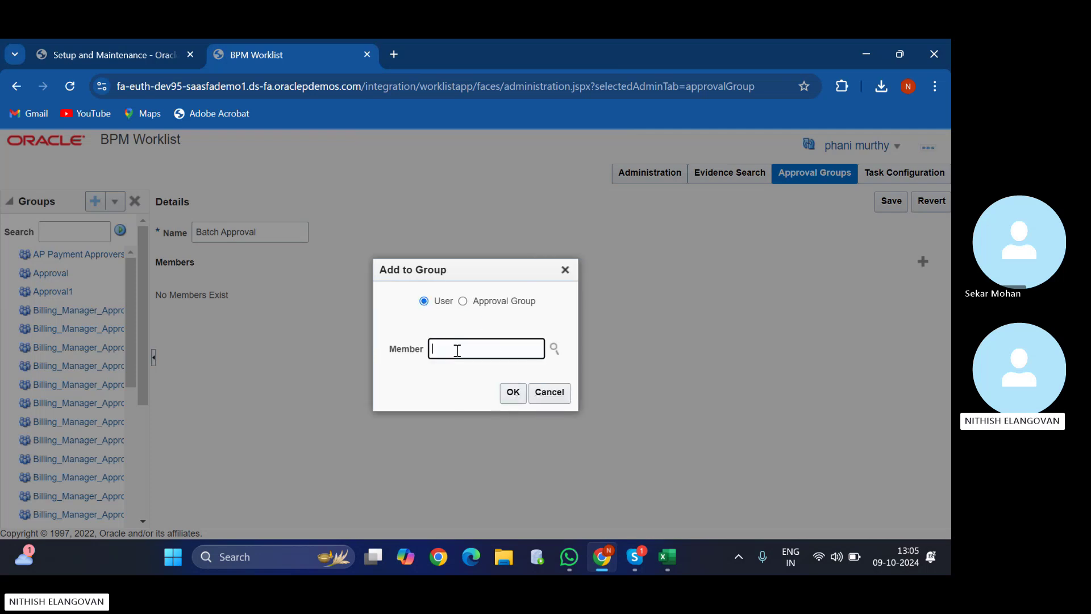
pyautogui.write('phani')
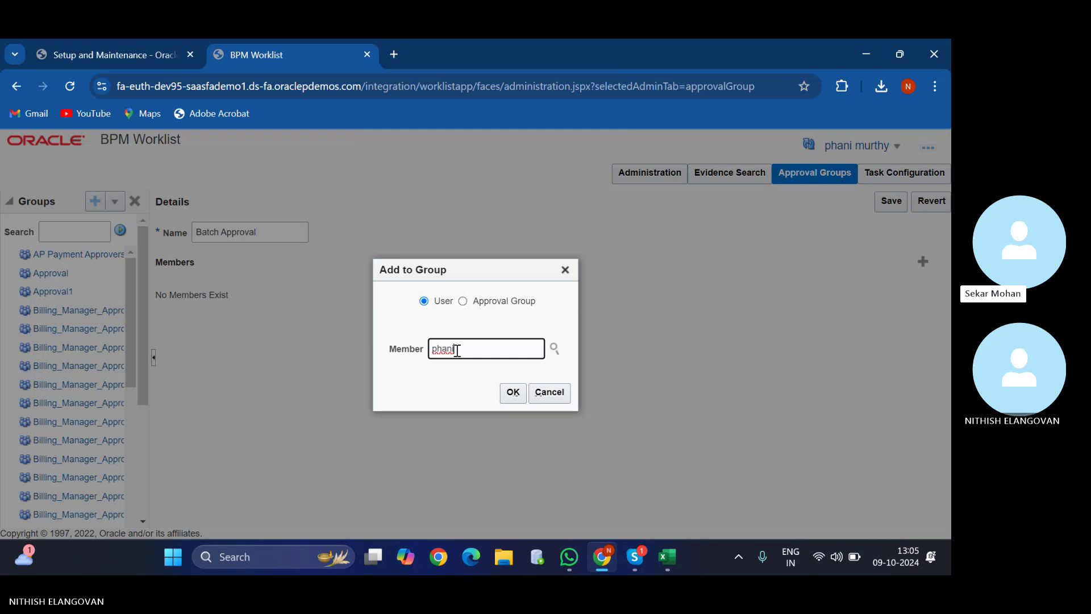
pyautogui.click(556, 348)
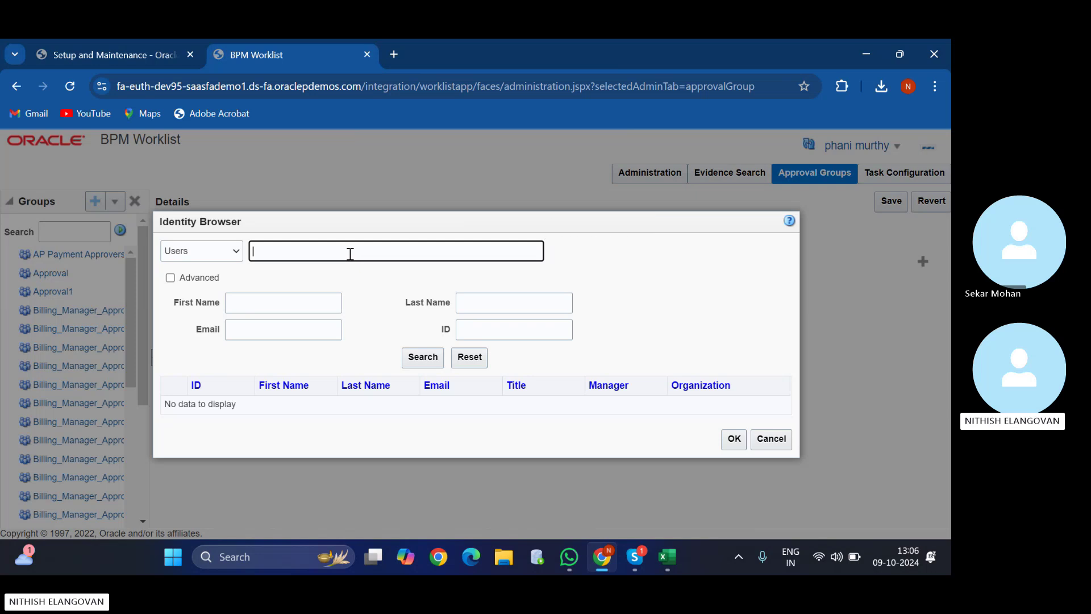
pyautogui.write('ph')
pyautogui.press('Escape')
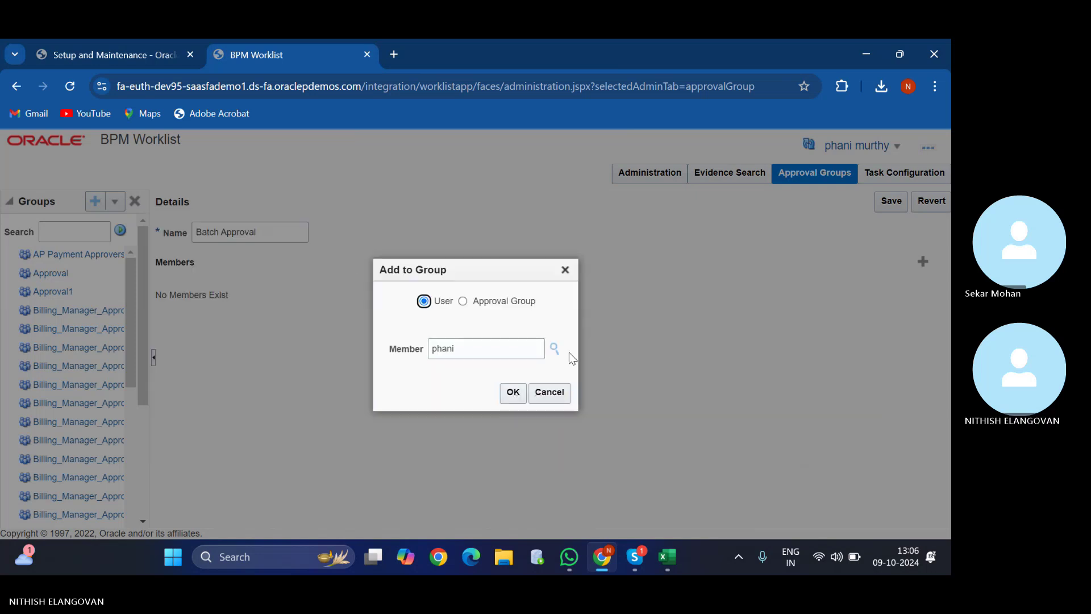
pyautogui.click(554, 348)
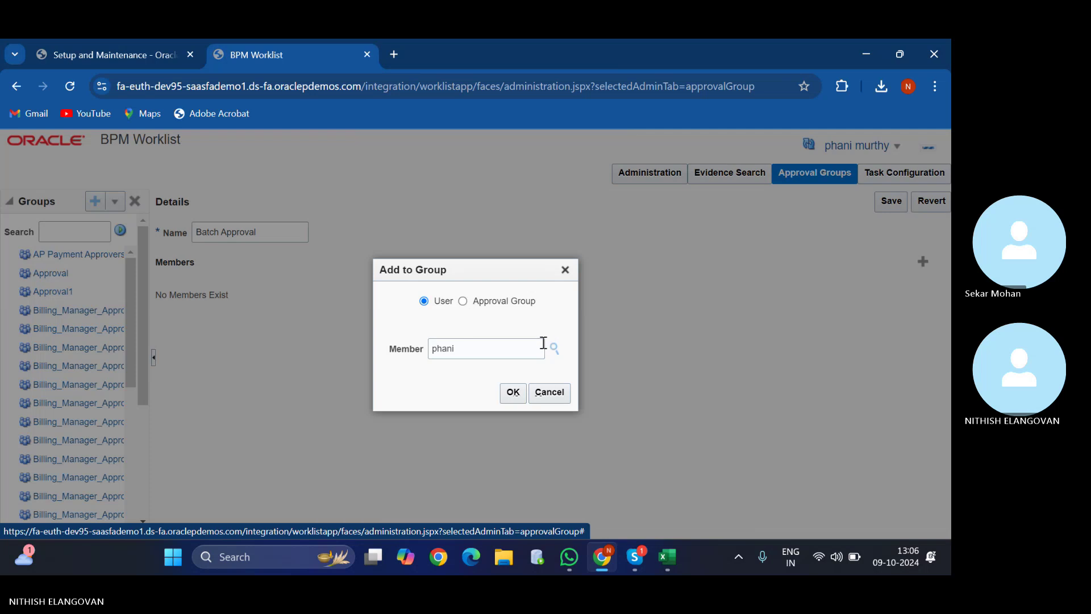
pyautogui.press('Escape')
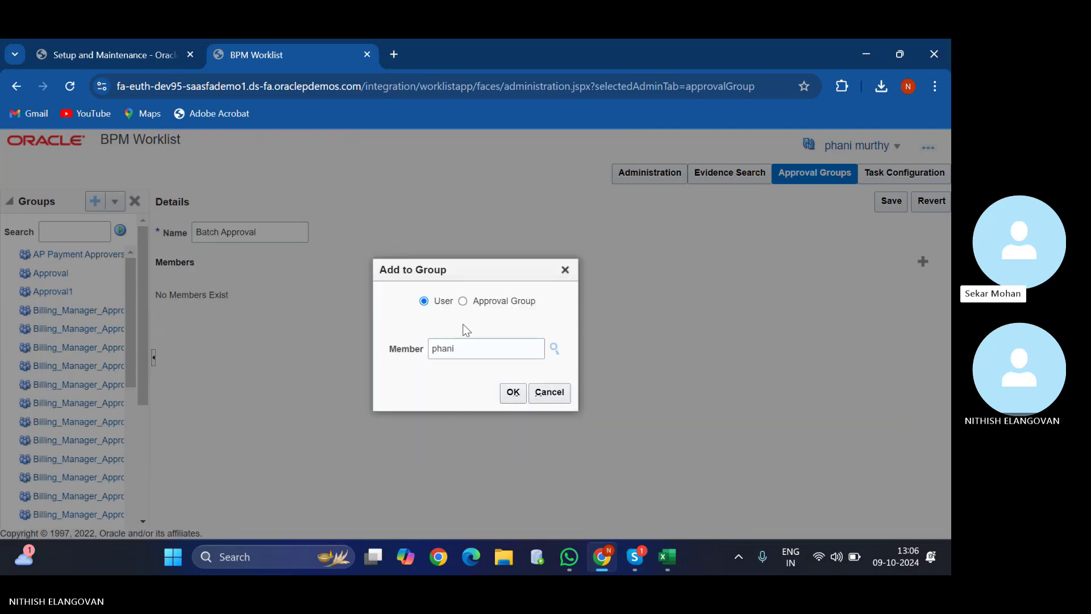
# Clear the member box and add user bpi as the group's member.
pyautogui.click(492, 353)
pyautogui.press('BackSpace')
pyautogui.press('BackSpace')
pyautogui.press('BackSpace')
pyautogui.press('BackSpace')
pyautogui.press('BackSpace')
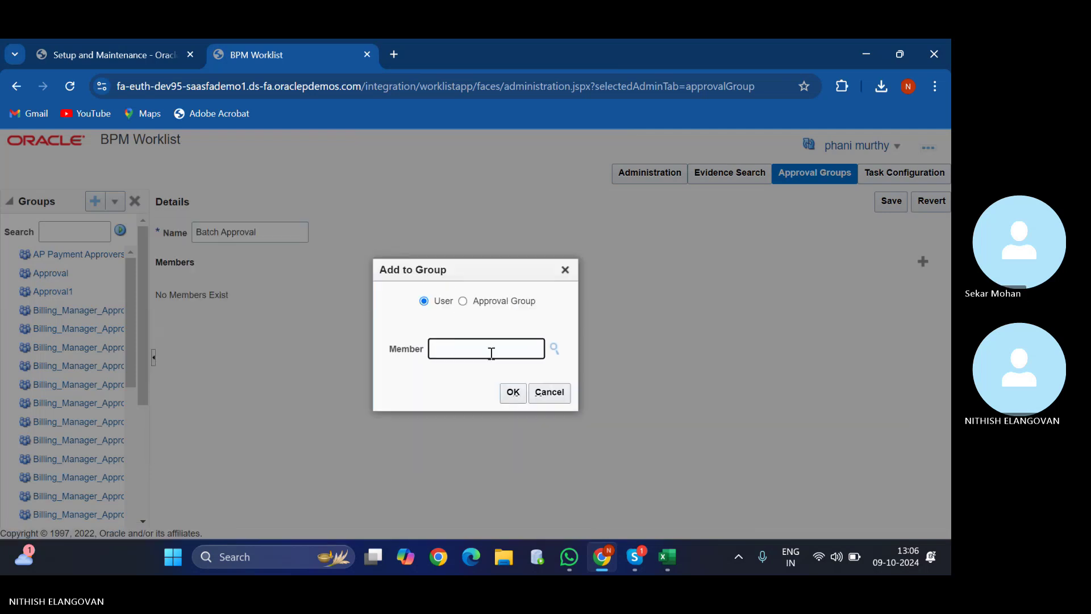
pyautogui.click(554, 348)
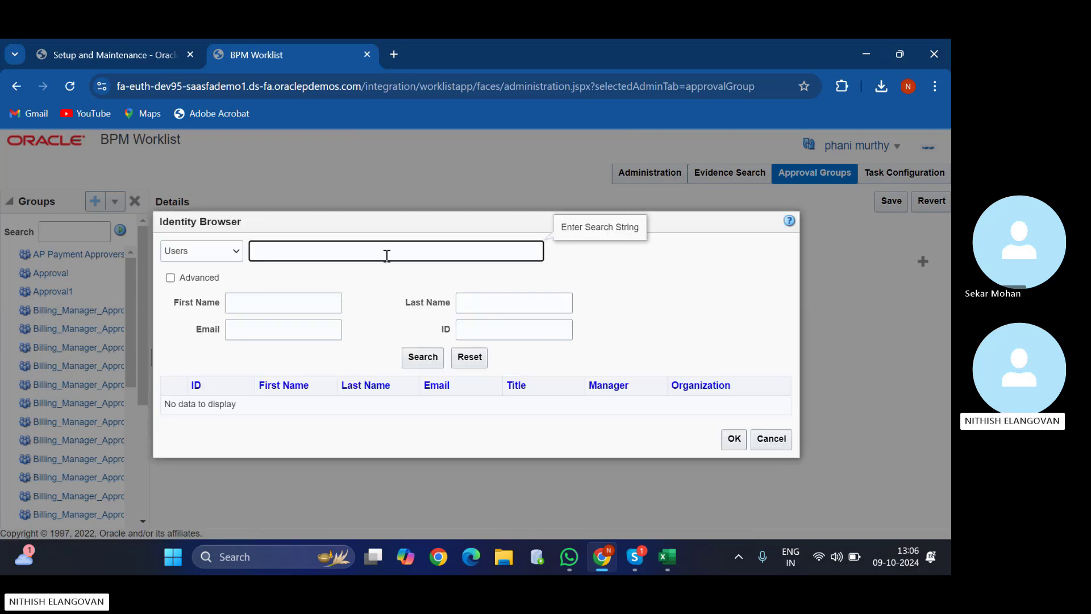
pyautogui.press('Escape')
pyautogui.click(447, 342)
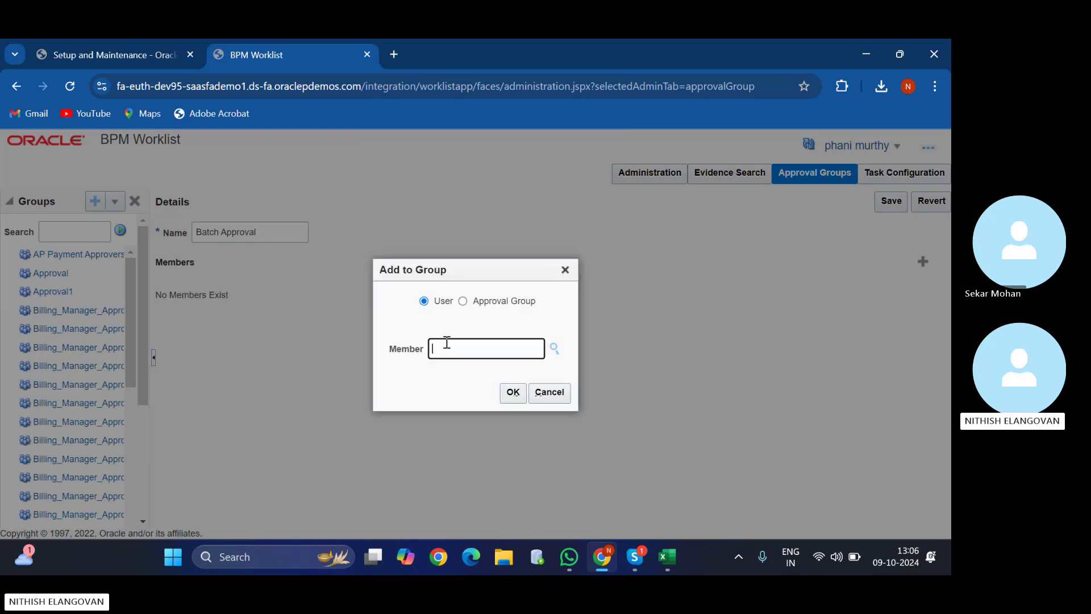
pyautogui.write('bpl')
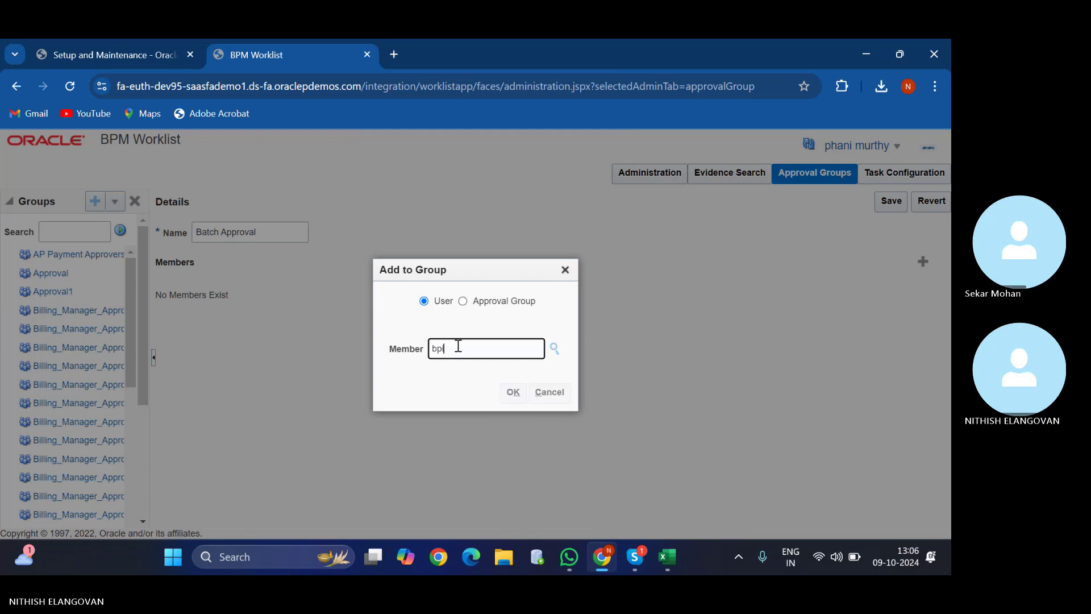
pyautogui.press('Return')
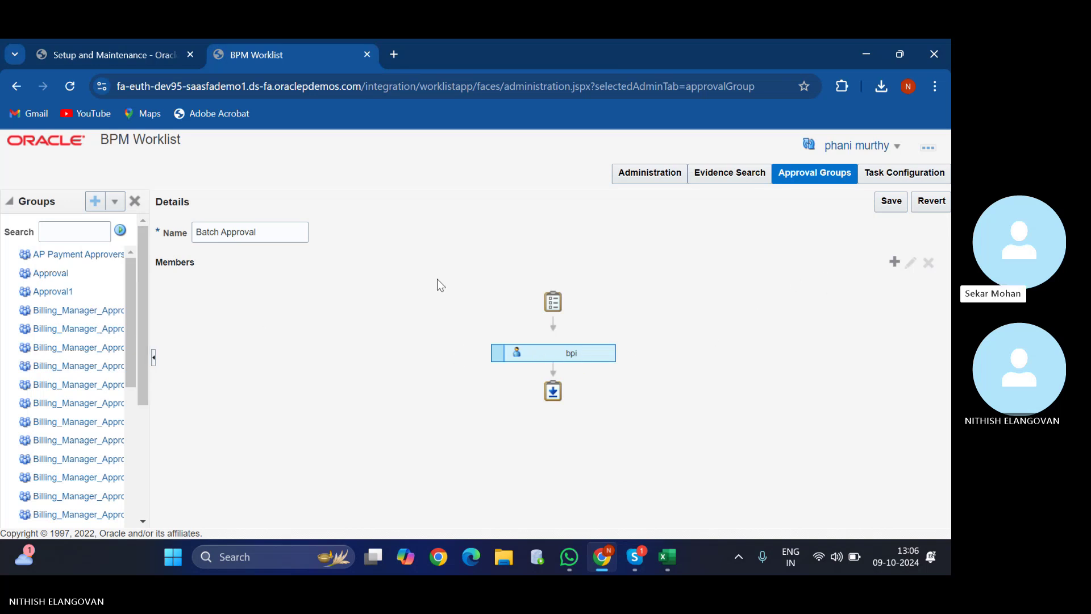
# Revert the Batch Approval changes and create a static approval group named 'Journal approval'.
pyautogui.click(935, 205)
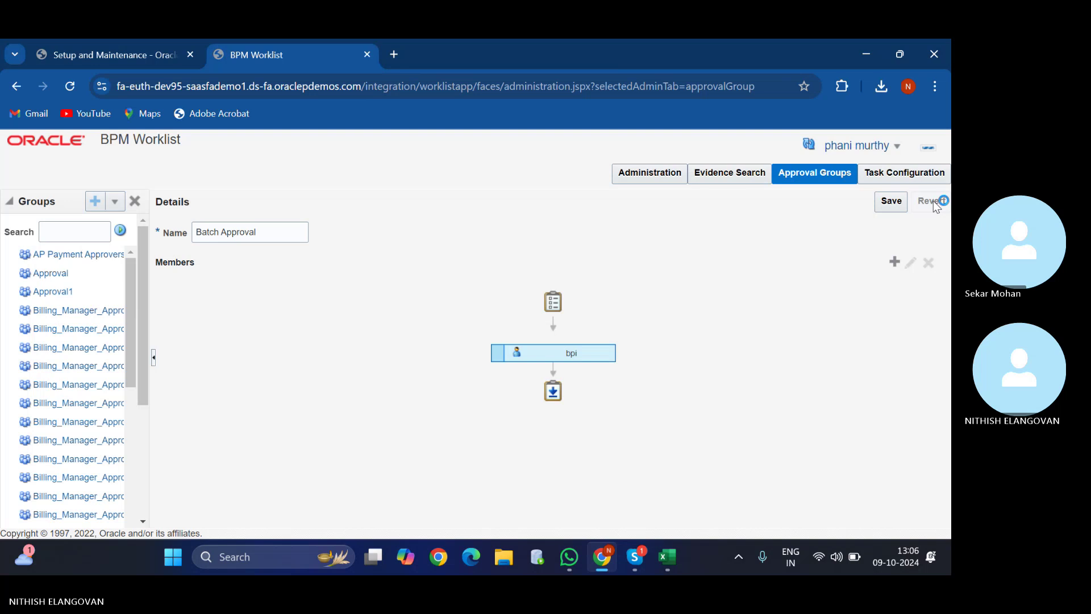
pyautogui.click(113, 204)
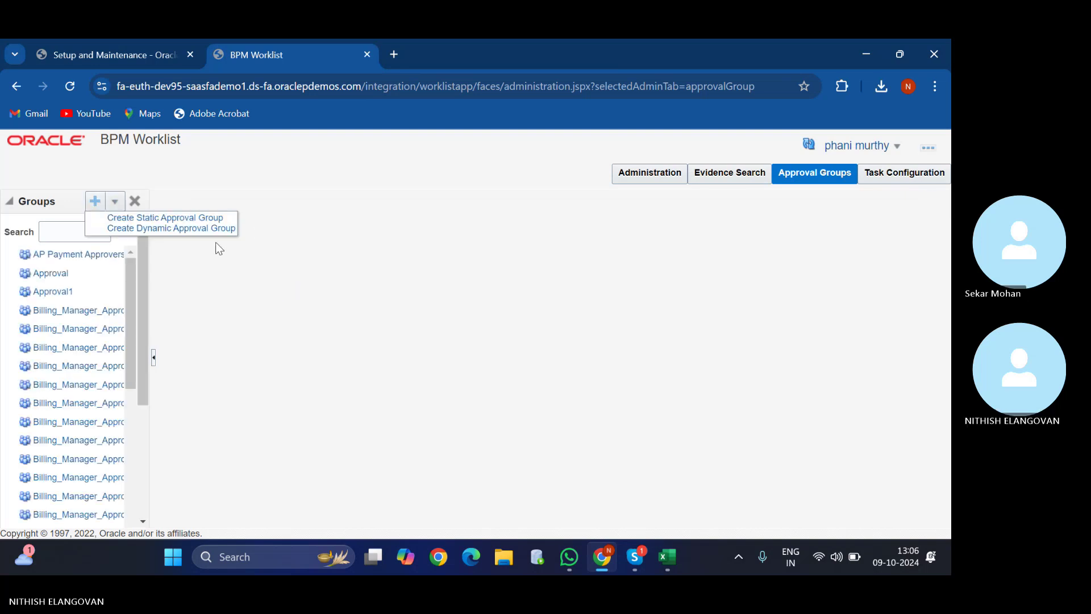
pyautogui.click(97, 203)
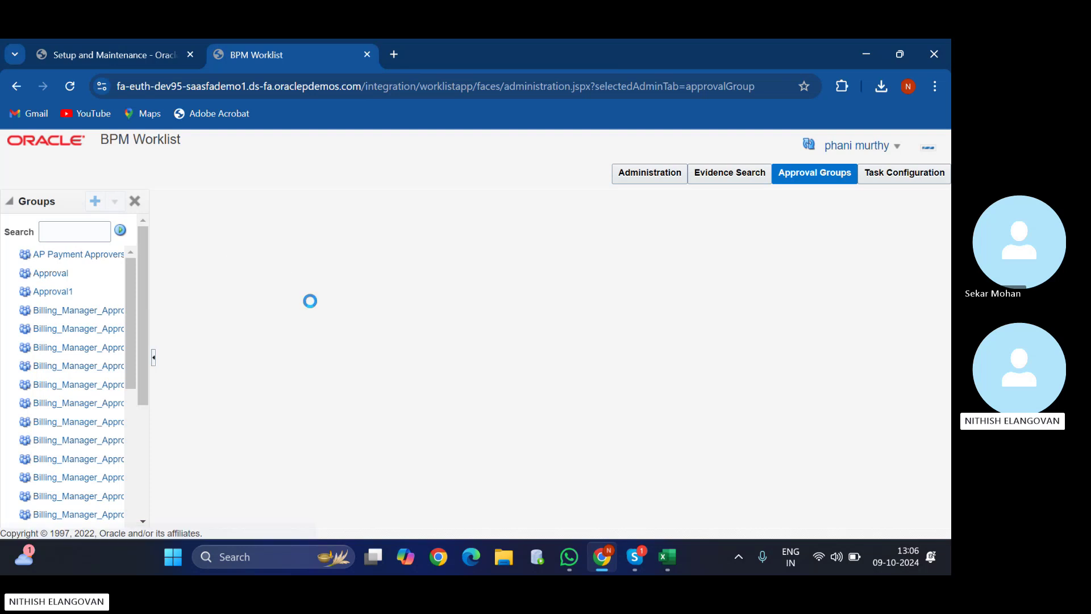
pyautogui.doubleClick(275, 229)
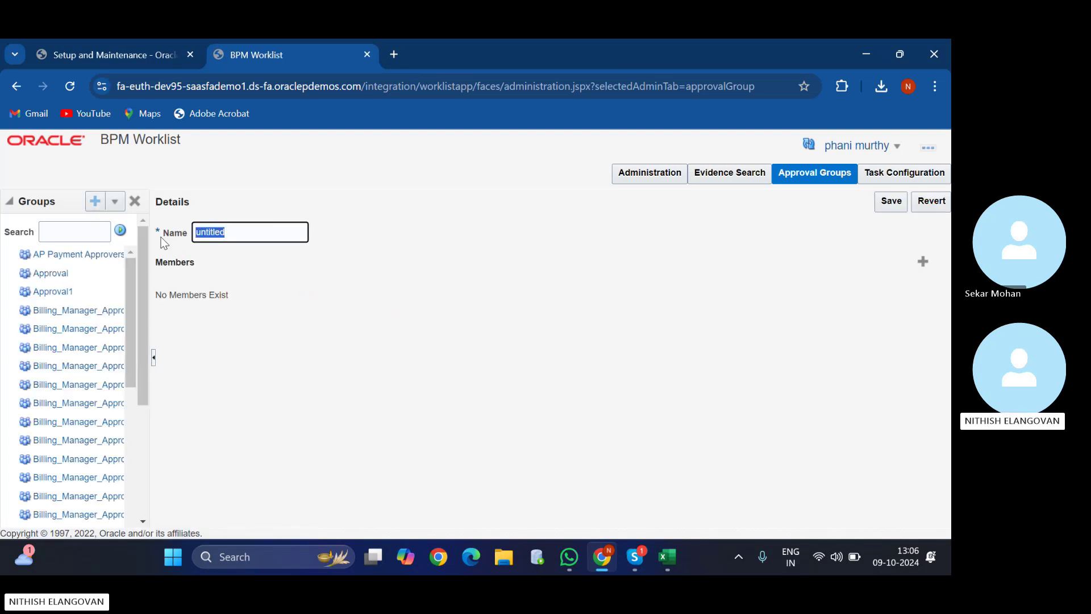
pyautogui.press('BackSpace')
pyautogui.write('Journal approval')
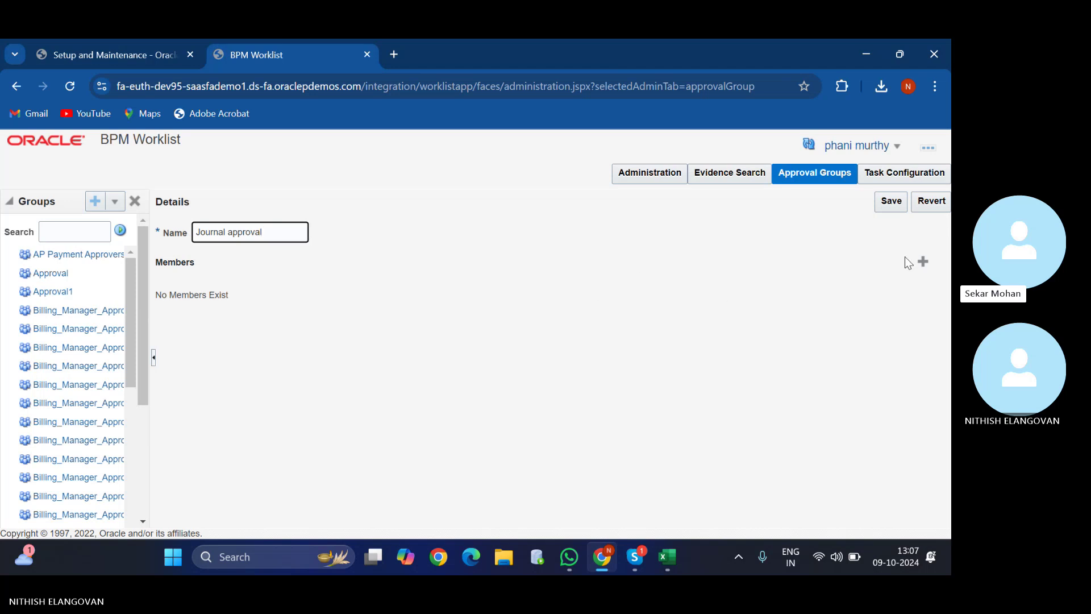
# Try adding user Bp as a Journal approval member, then cancel without adding anyone.
pyautogui.click(923, 262)
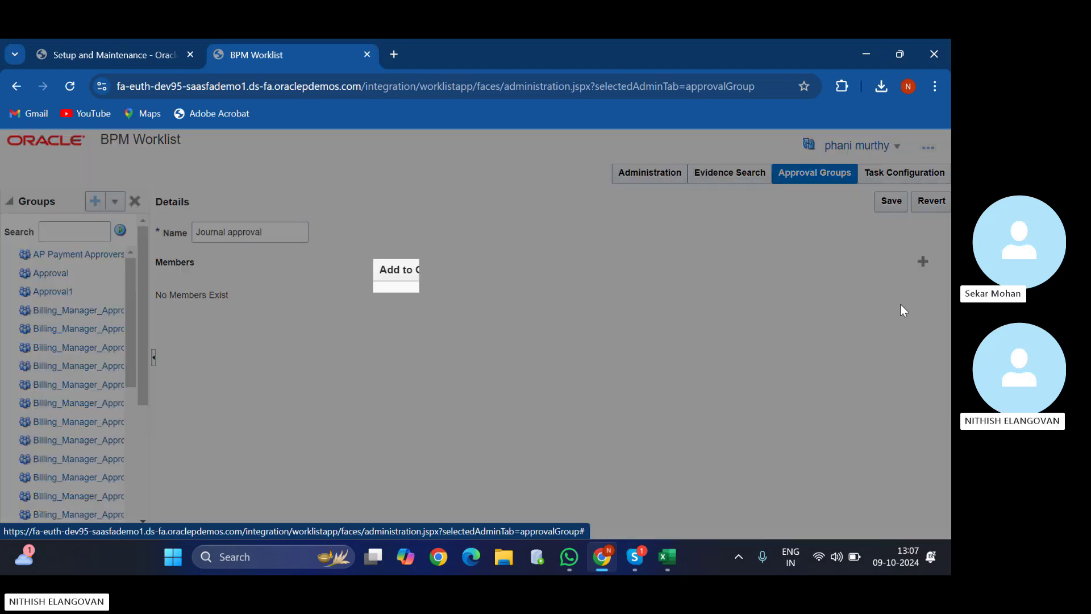
pyautogui.click(502, 351)
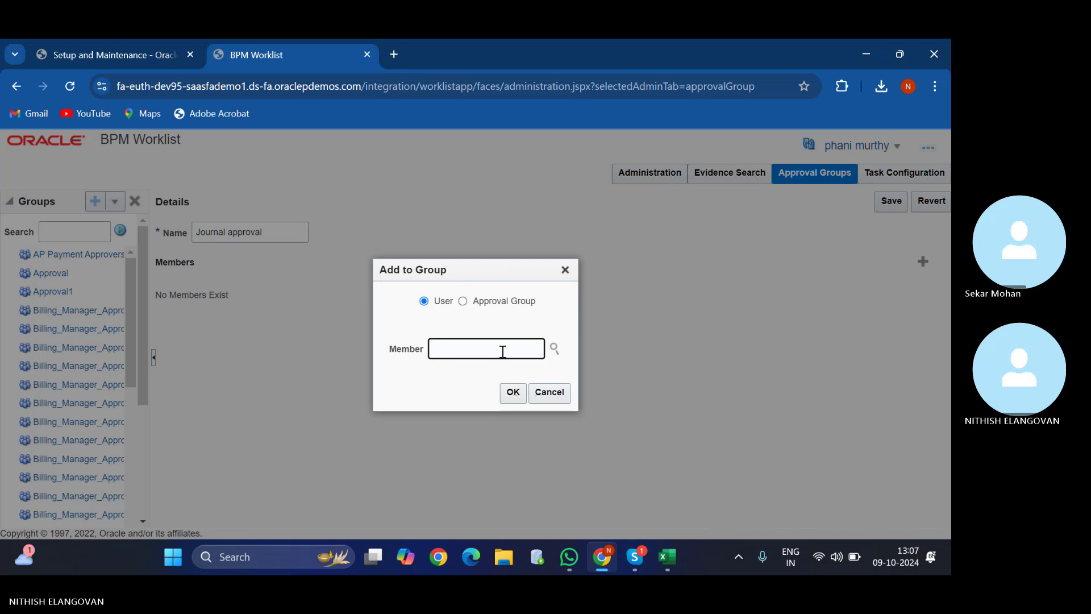
pyautogui.write('Bp')
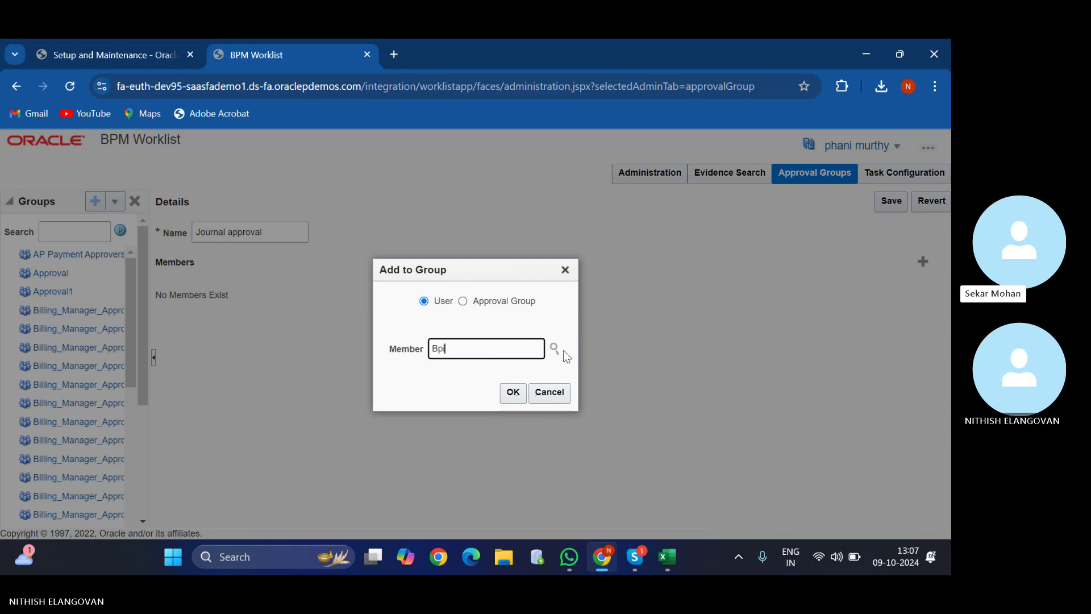
pyautogui.click(552, 346)
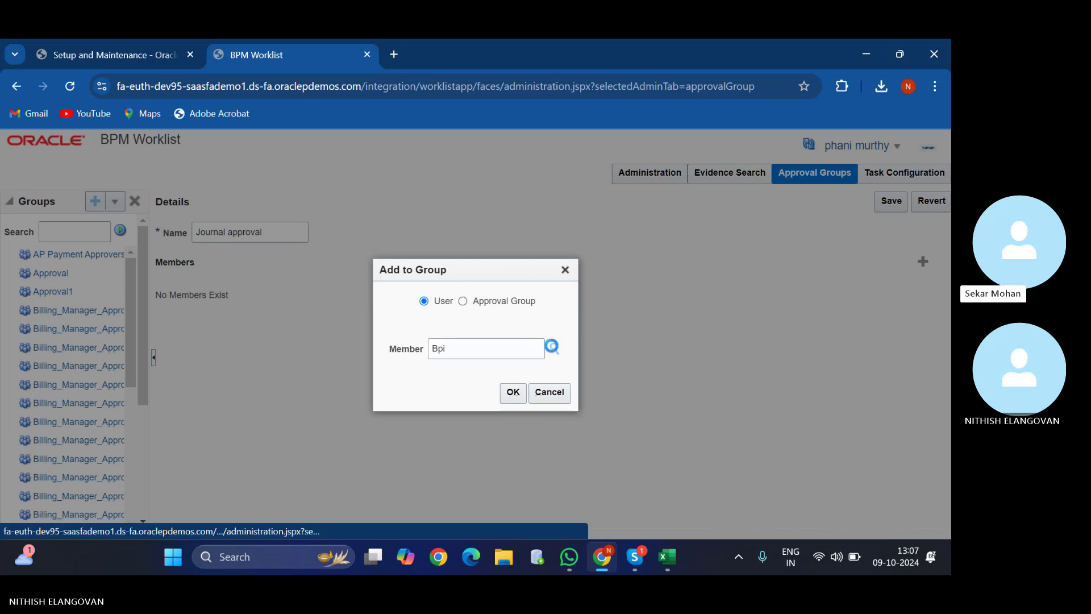
pyautogui.press('Escape')
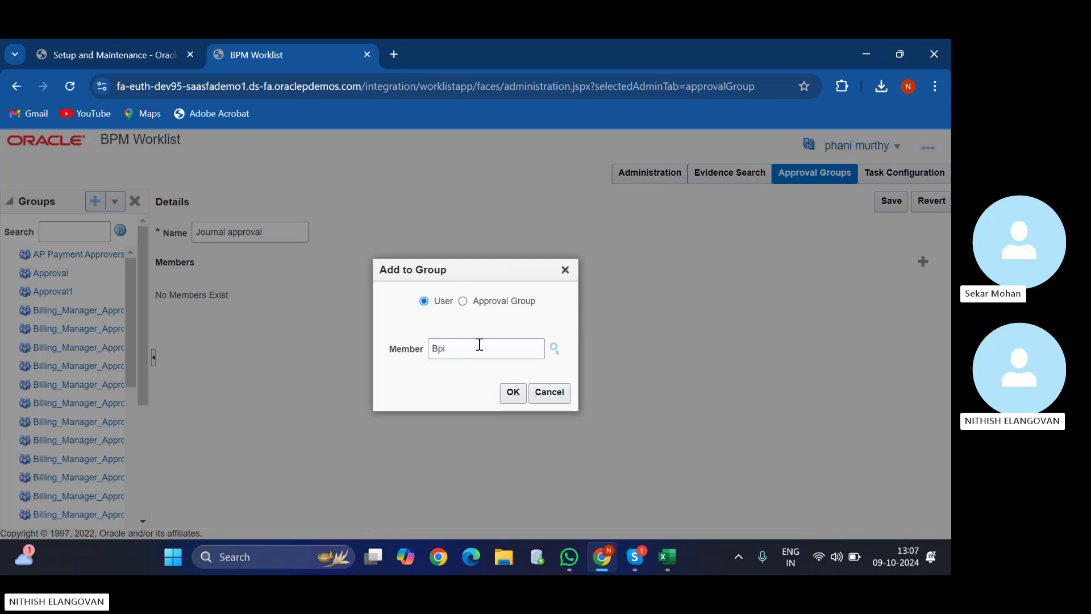
pyautogui.click(479, 347)
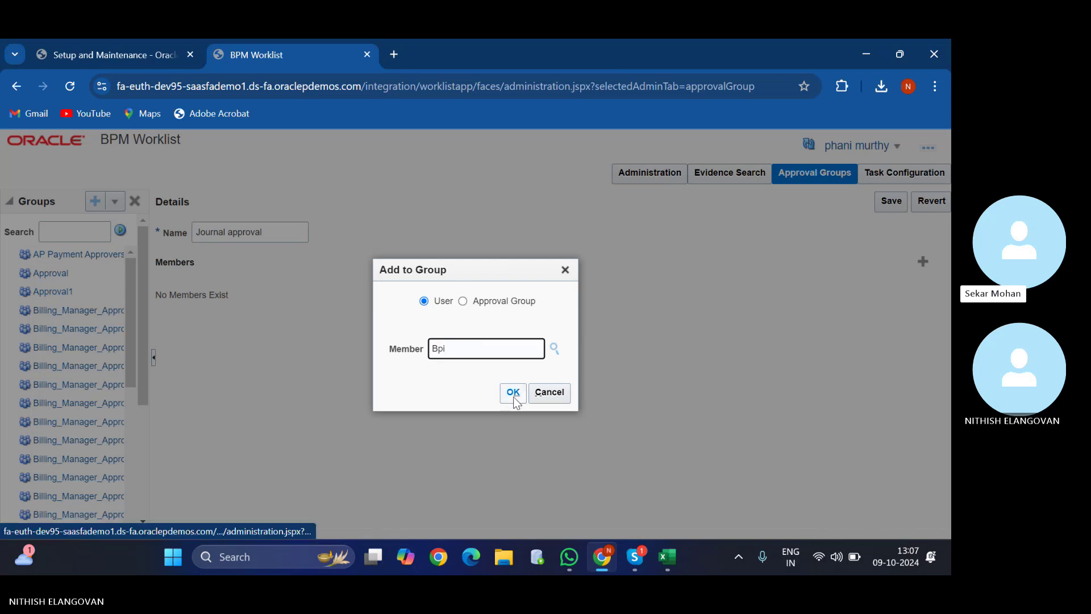
pyautogui.click(543, 393)
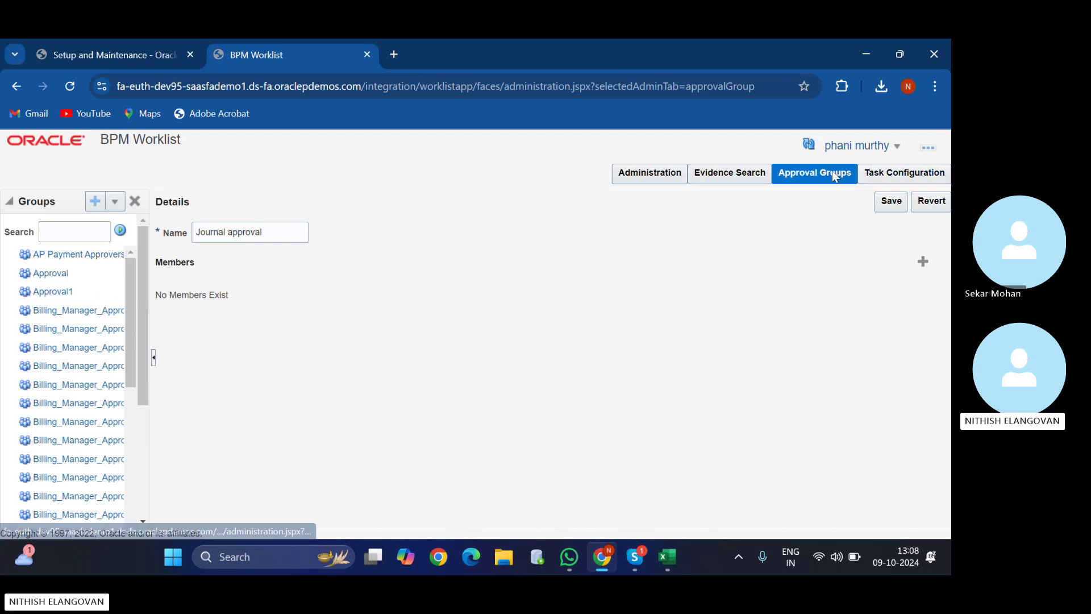
# In Task Configuration, search 'jour' and select the FinGlJournalApproval task.
pyautogui.click(905, 172)
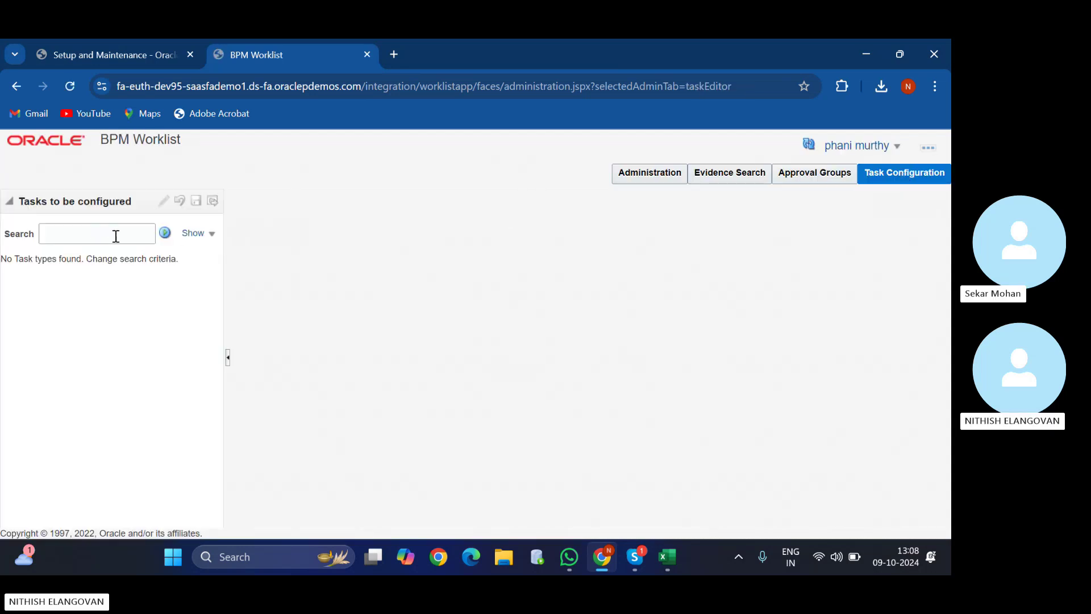
pyautogui.click(113, 233)
pyautogui.write('jour')
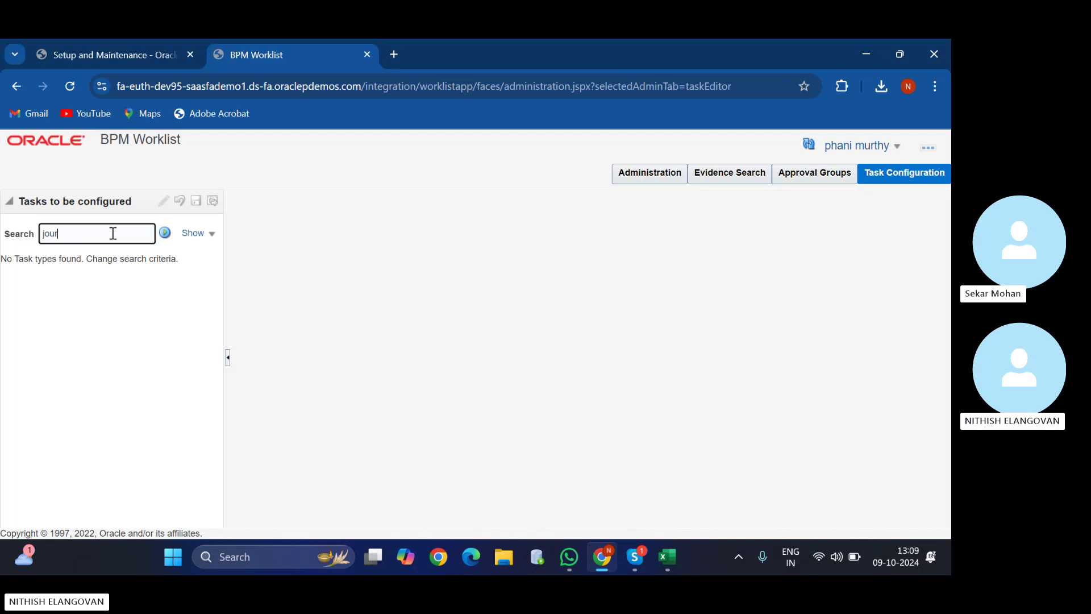
pyautogui.click(167, 234)
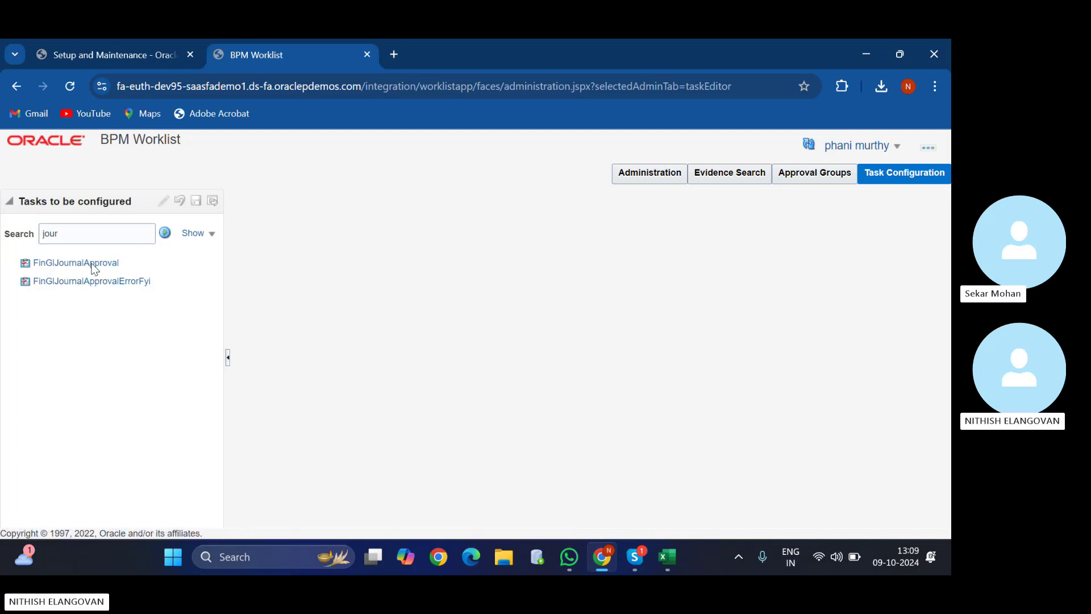
pyautogui.click(93, 265)
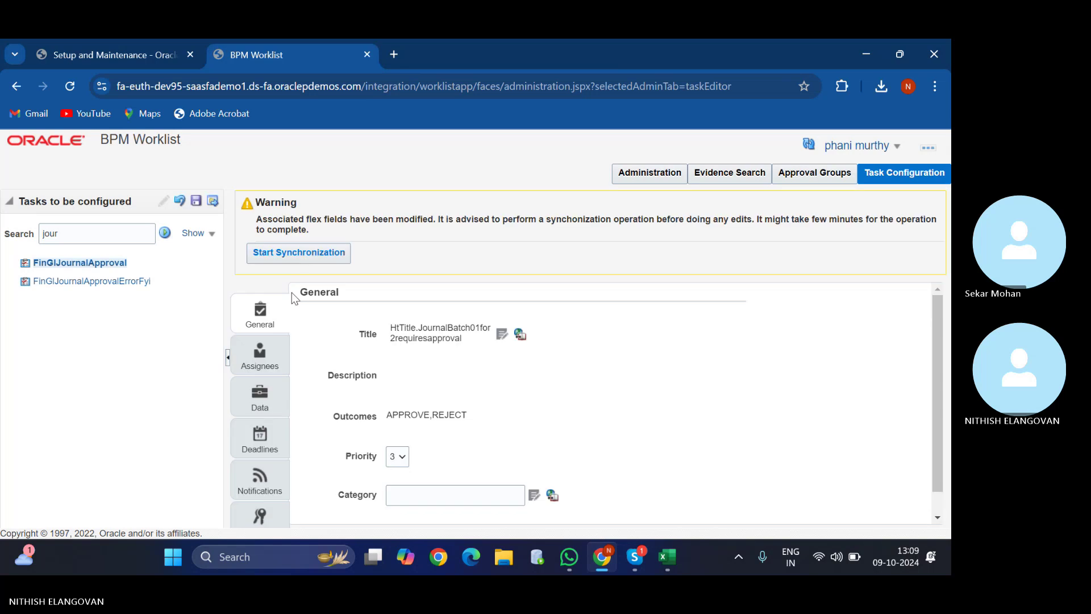
# Open the Assignees tab and the Serial Type stage's approval rules.
pyautogui.click(261, 348)
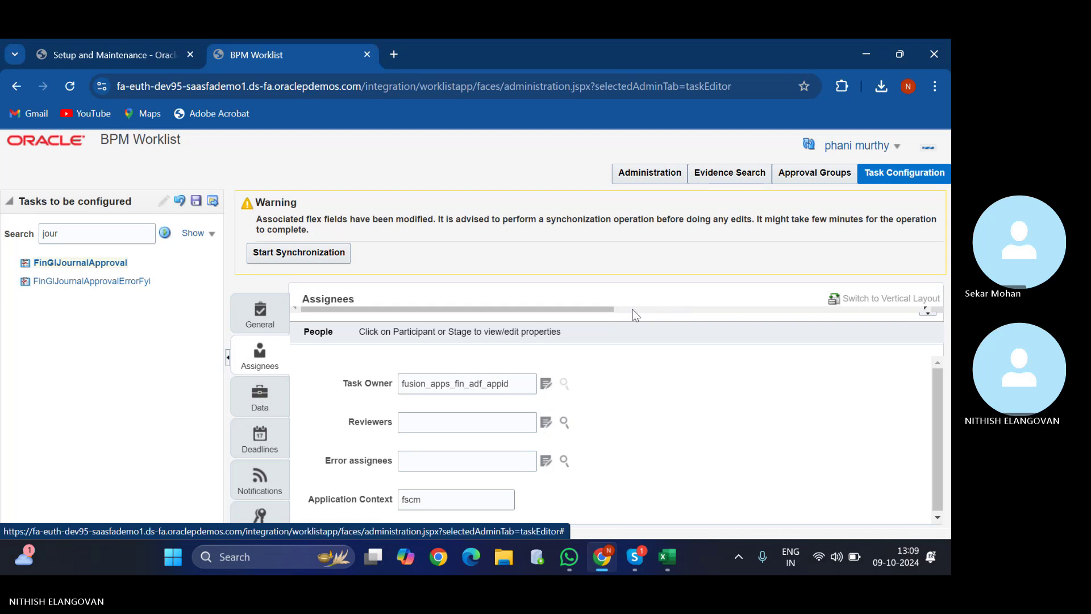
pyautogui.moveTo(630, 313); pyautogui.dragTo(652, 450)
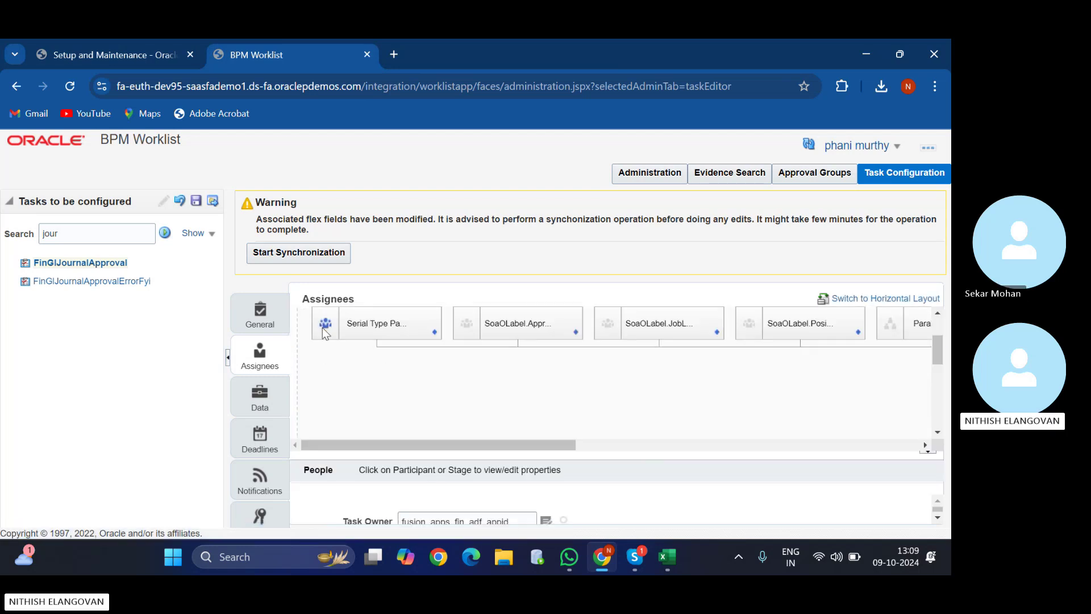
pyautogui.click(436, 333)
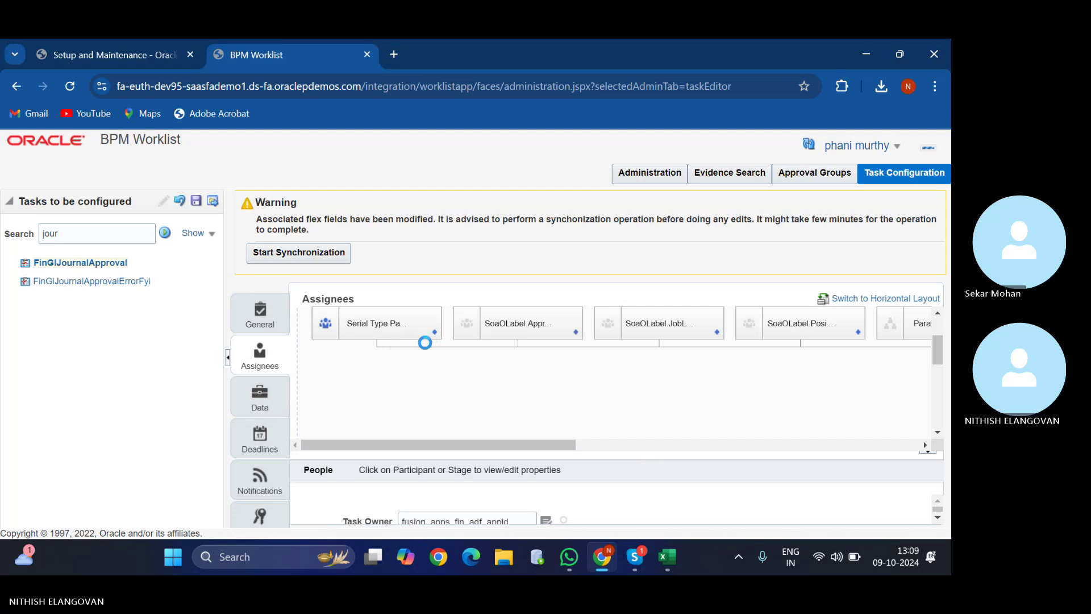
pyautogui.scroll(-3, 546, 367)
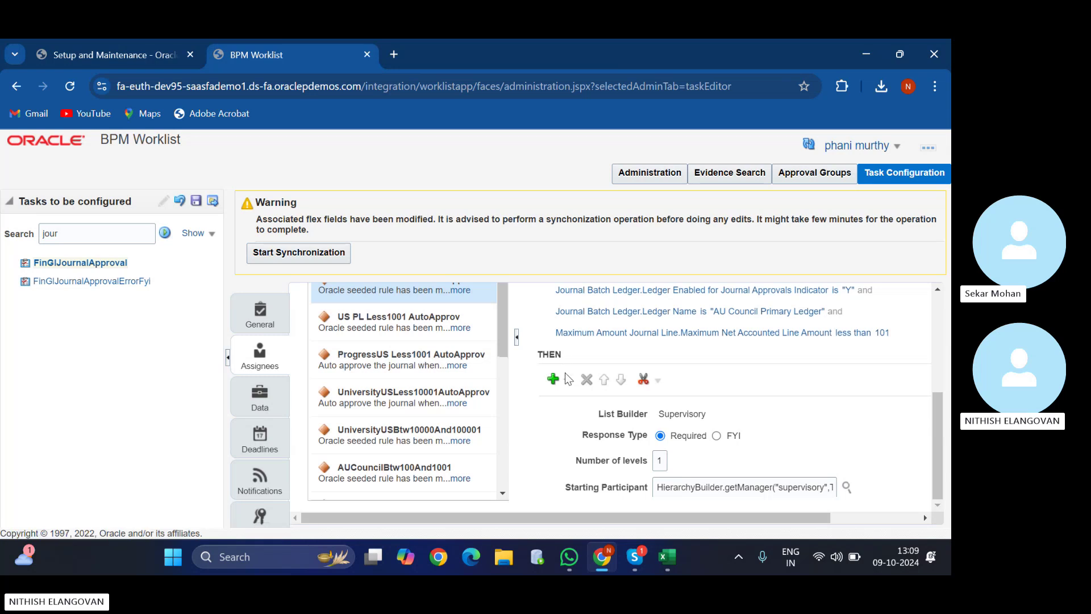
# Add a new General Rule, Rule 1, to the rule set.
pyautogui.scroll(3, 568, 375)
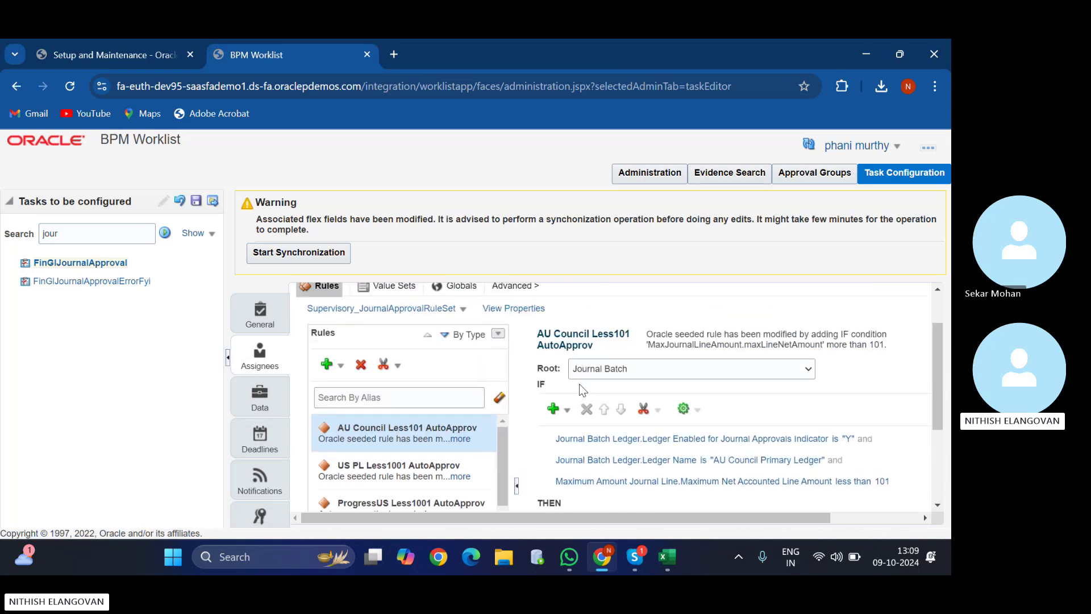
pyautogui.scroll(-5, 579, 383)
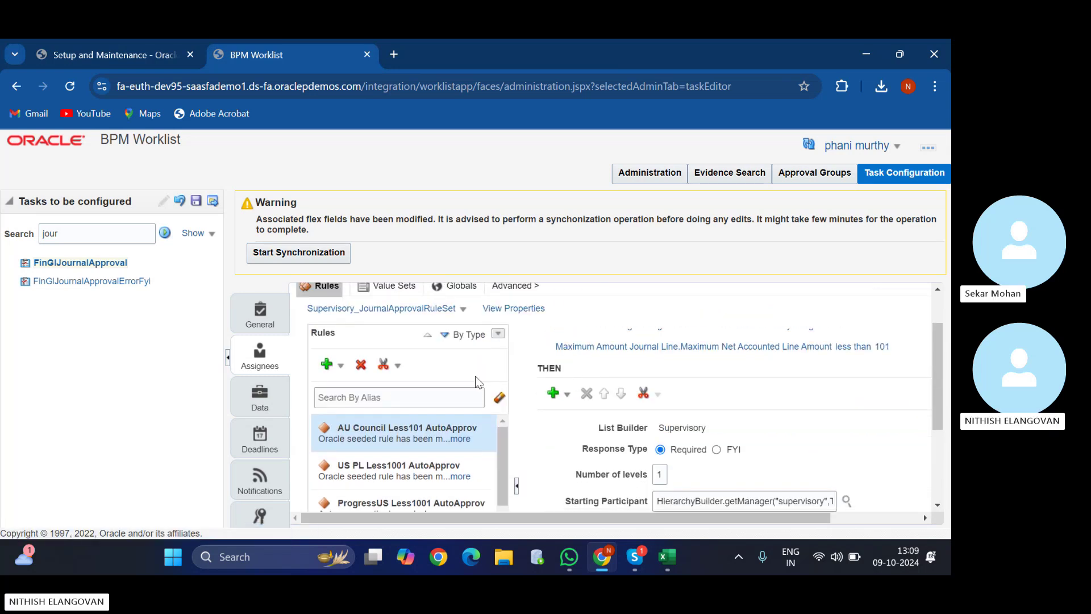
pyautogui.click(340, 365)
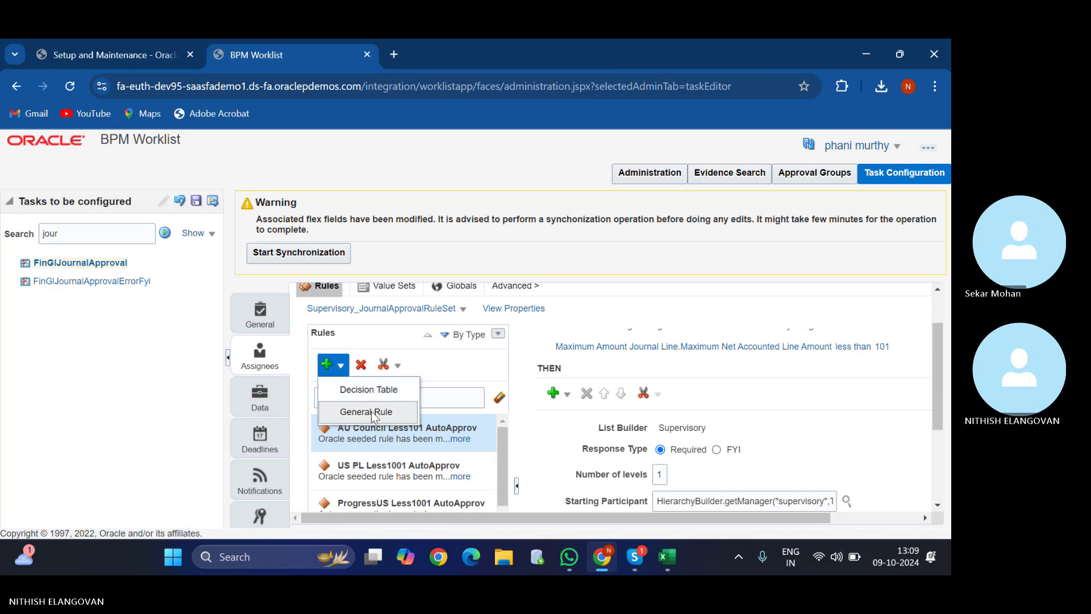
pyautogui.click(370, 410)
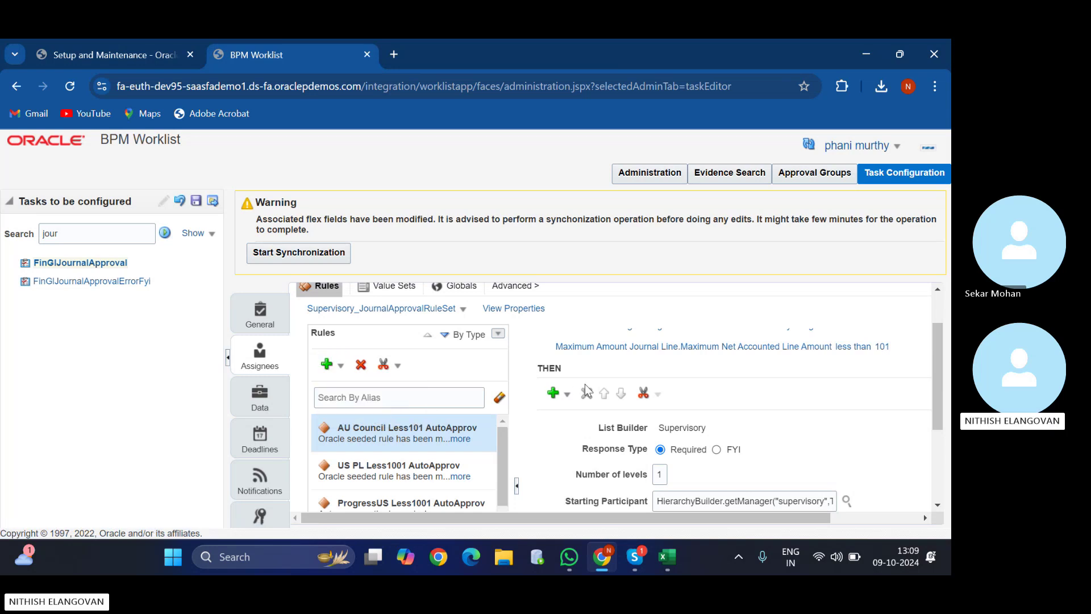
pyautogui.scroll(-3, 582, 392)
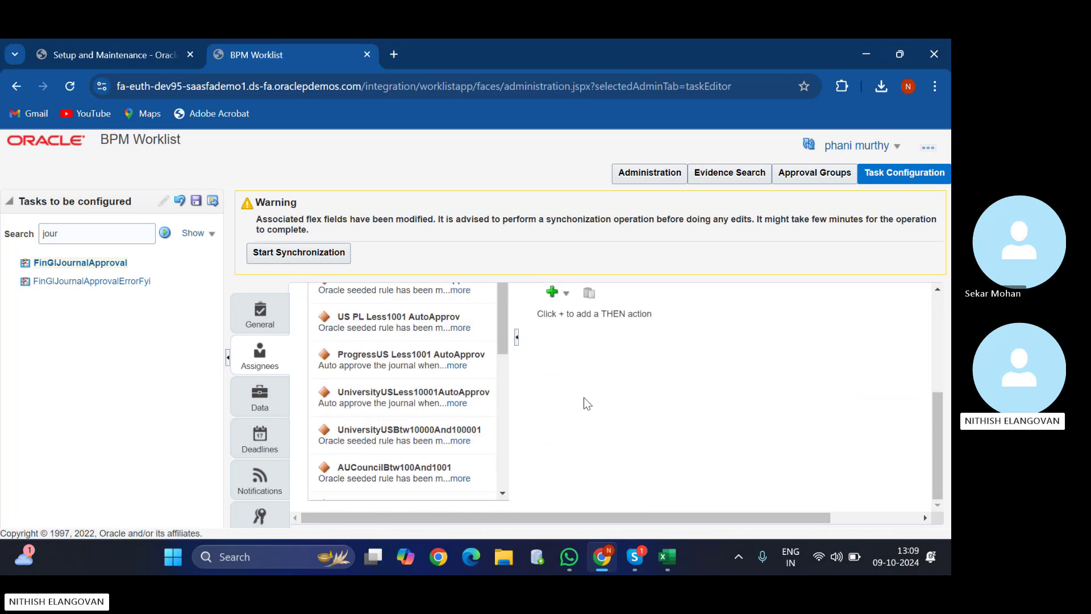
# Try adding an Approval Group approver to THEN and dismiss the missing-IF error.
pyautogui.click(566, 293)
pyautogui.scroll(-3, 602, 418)
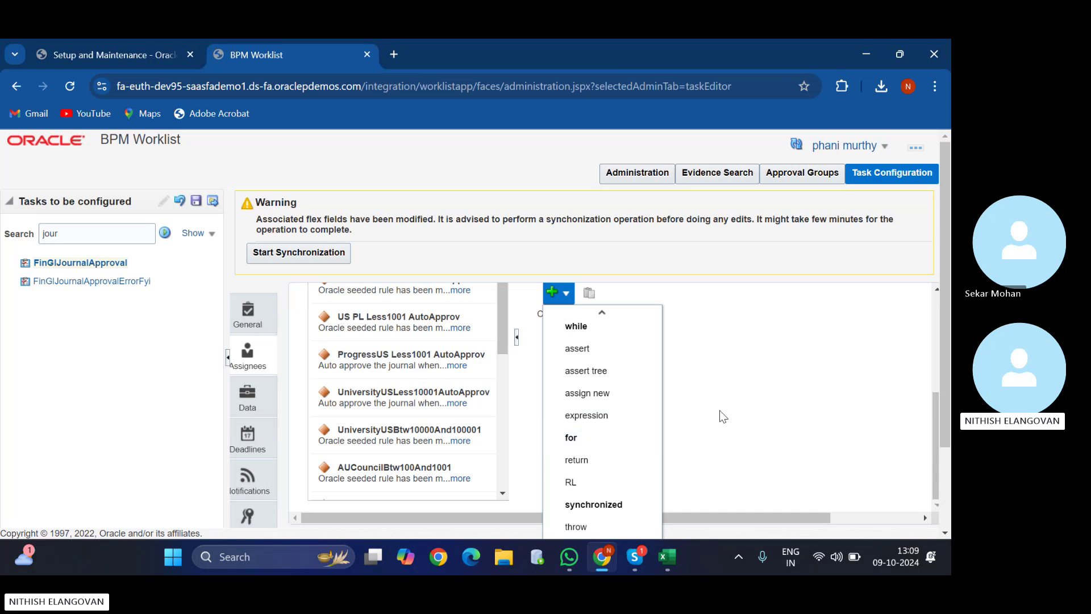
pyautogui.scroll(-2, 722, 416)
pyautogui.moveTo(655, 513)
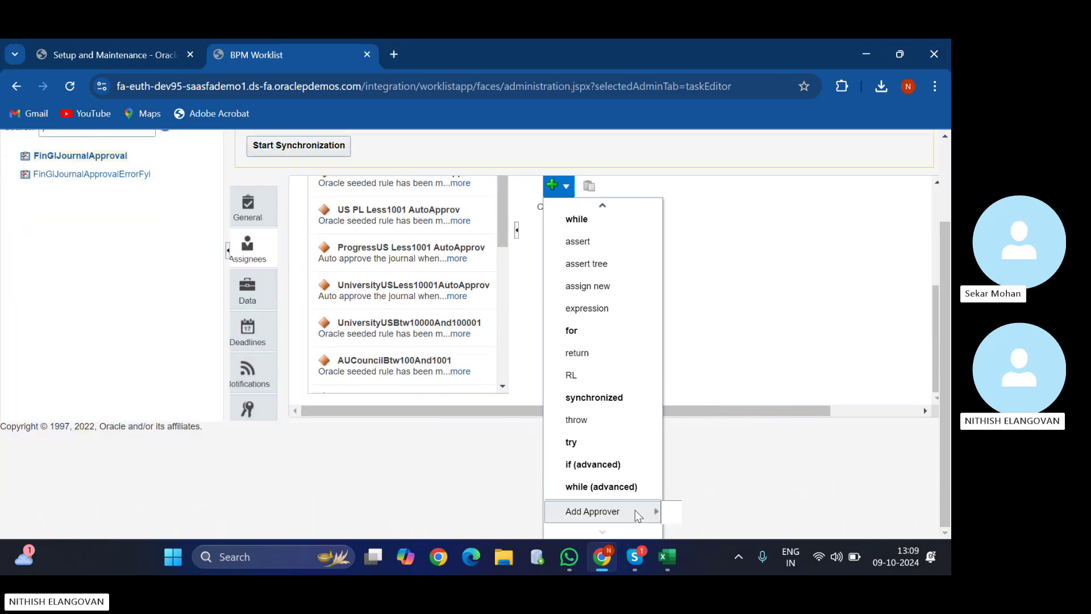
pyautogui.click(692, 490)
pyautogui.moveTo(655, 509)
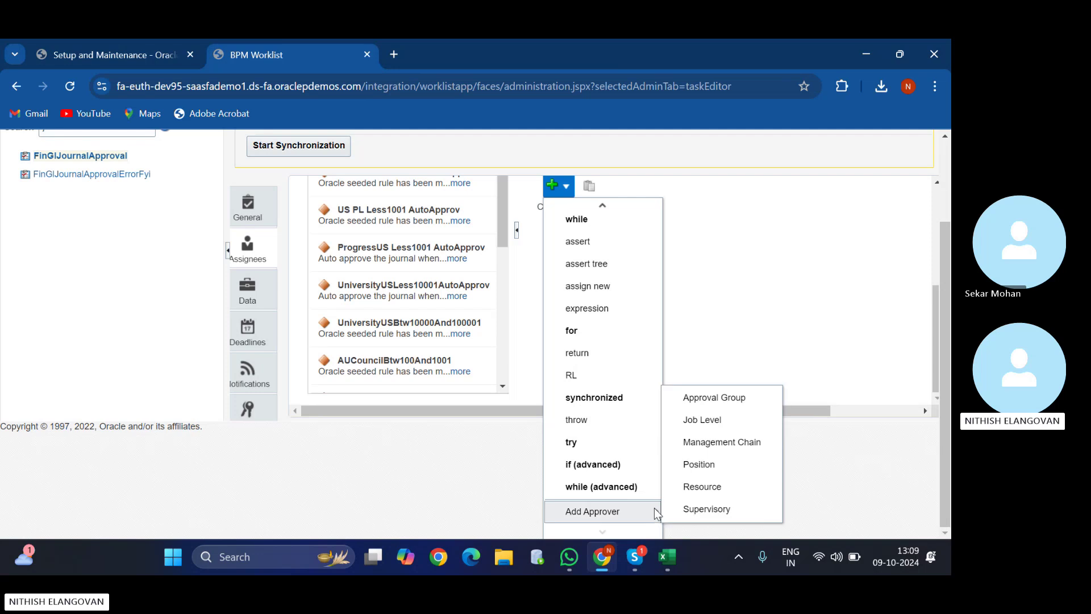
pyautogui.click(714, 397)
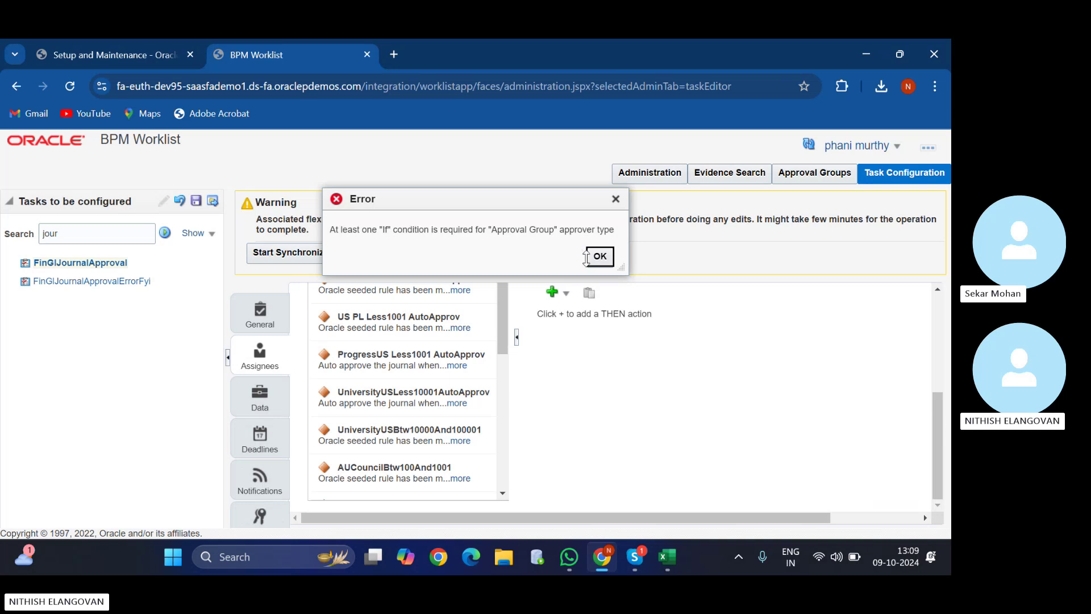
pyautogui.click(597, 256)
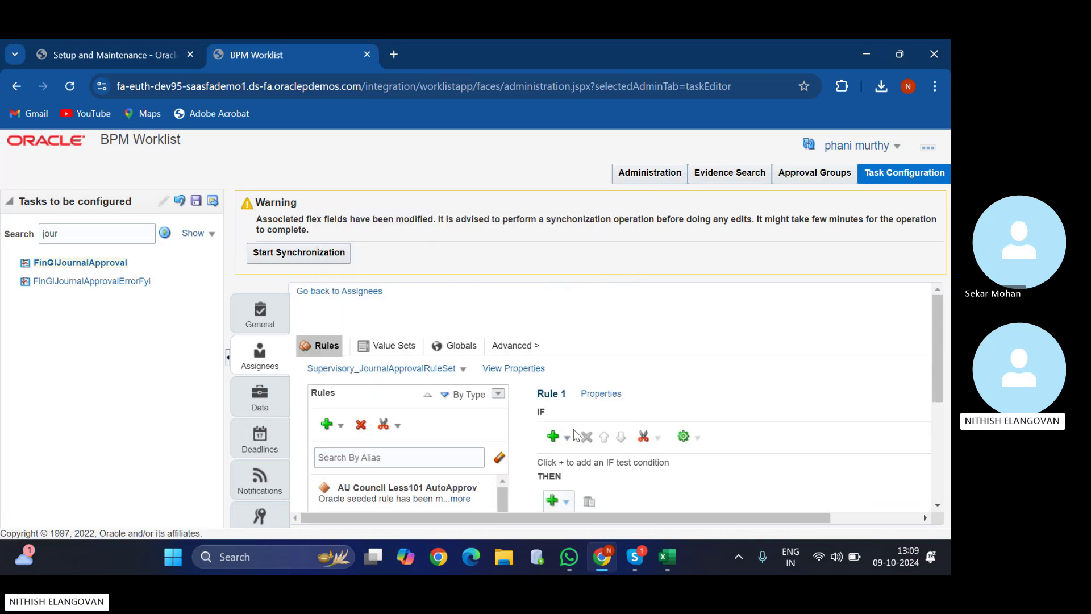
# Add a simple IF test on Journal Category to Rule 1.
pyautogui.click(560, 437)
pyautogui.click(589, 345)
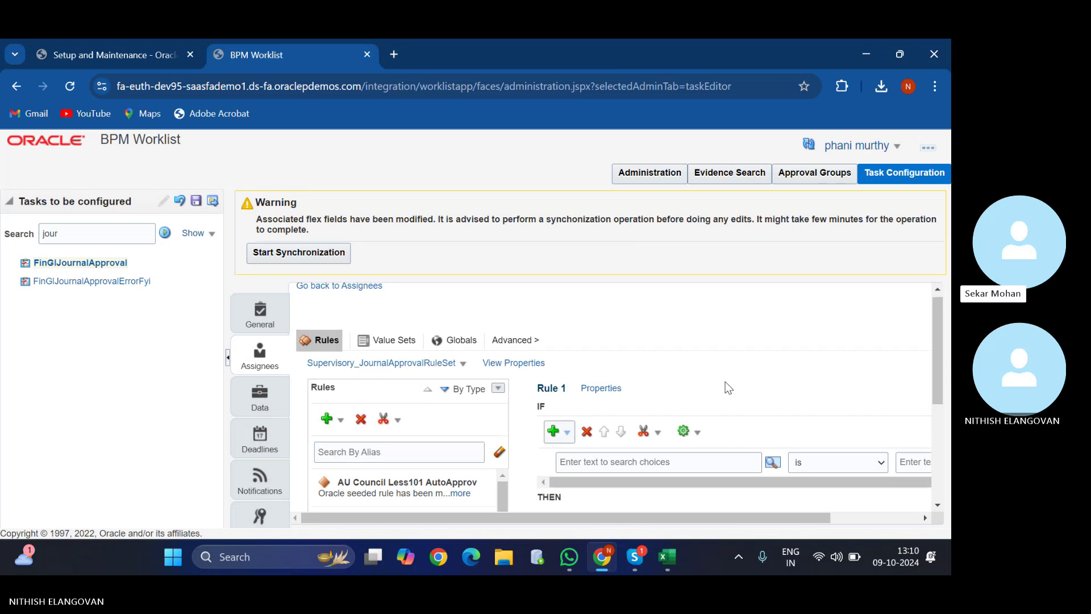
pyautogui.scroll(-3, 725, 381)
pyautogui.click(667, 318)
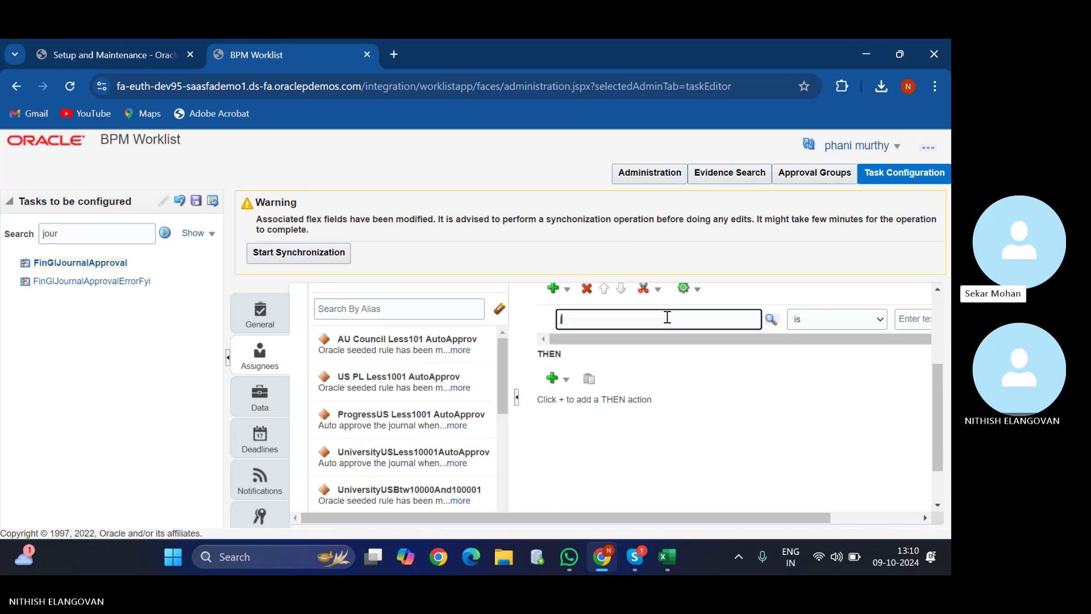
pyautogui.write('jou')
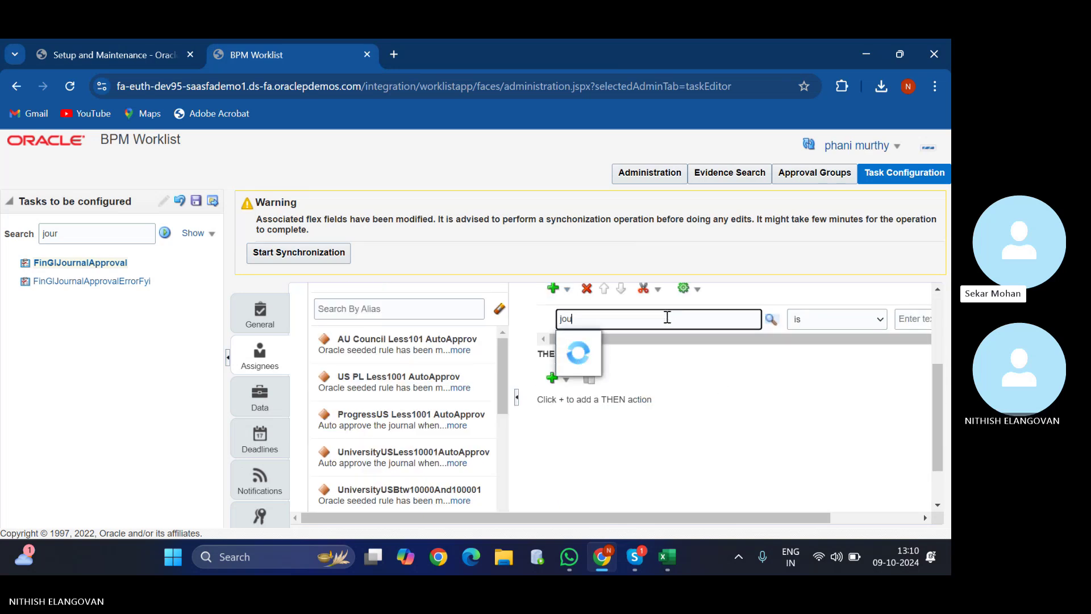
pyautogui.write('rnal ca')
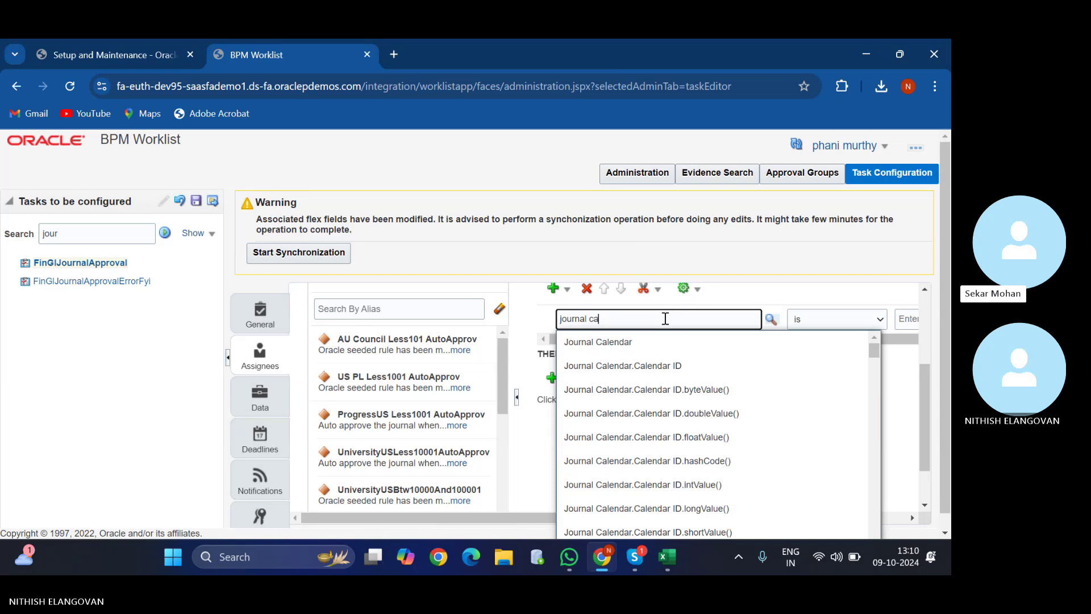
pyautogui.write('te')
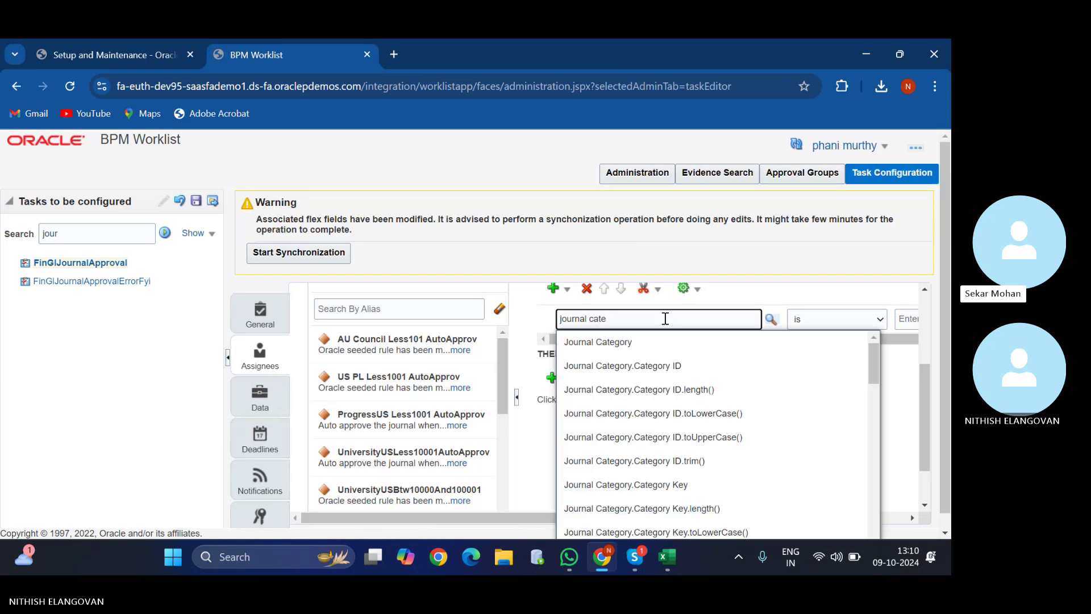
pyautogui.click(645, 341)
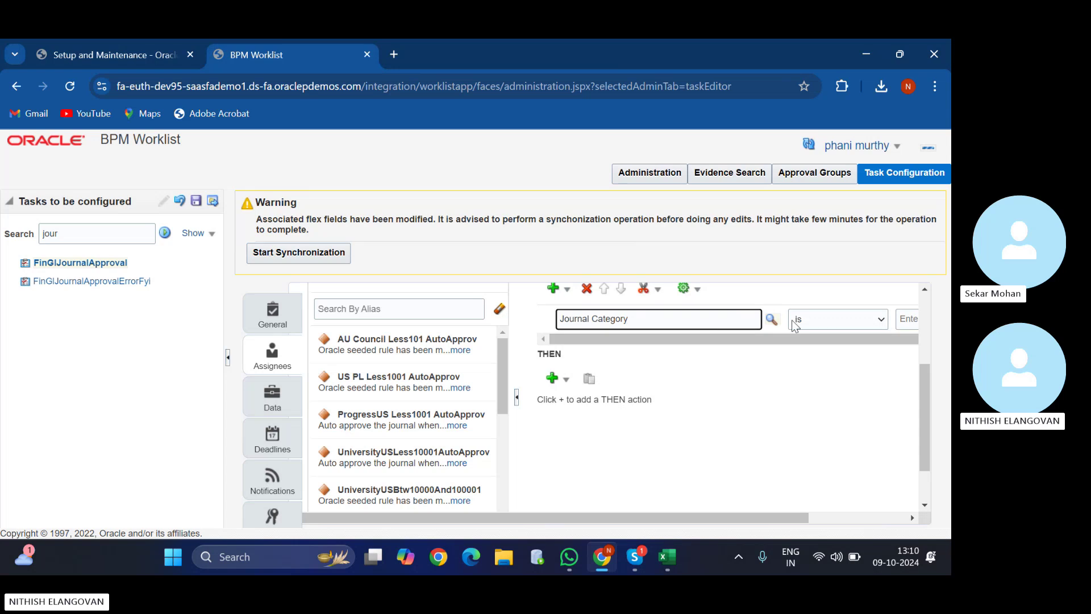
# Set the test's comparison value to the constant null.
pyautogui.click(908, 320)
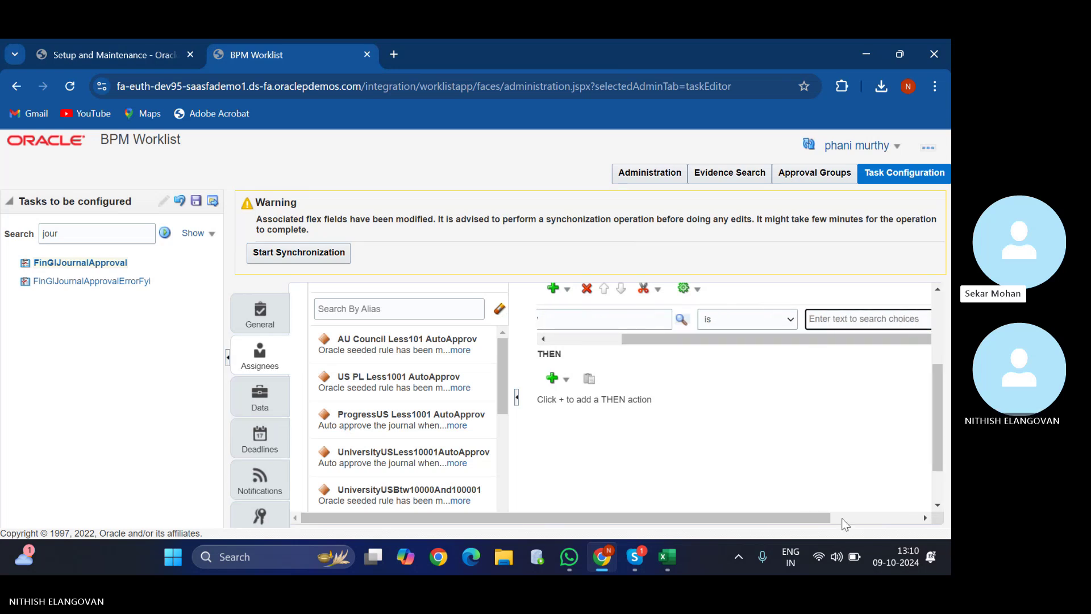
pyautogui.moveTo(828, 517); pyautogui.dragTo(910, 519)
pyautogui.click(910, 320)
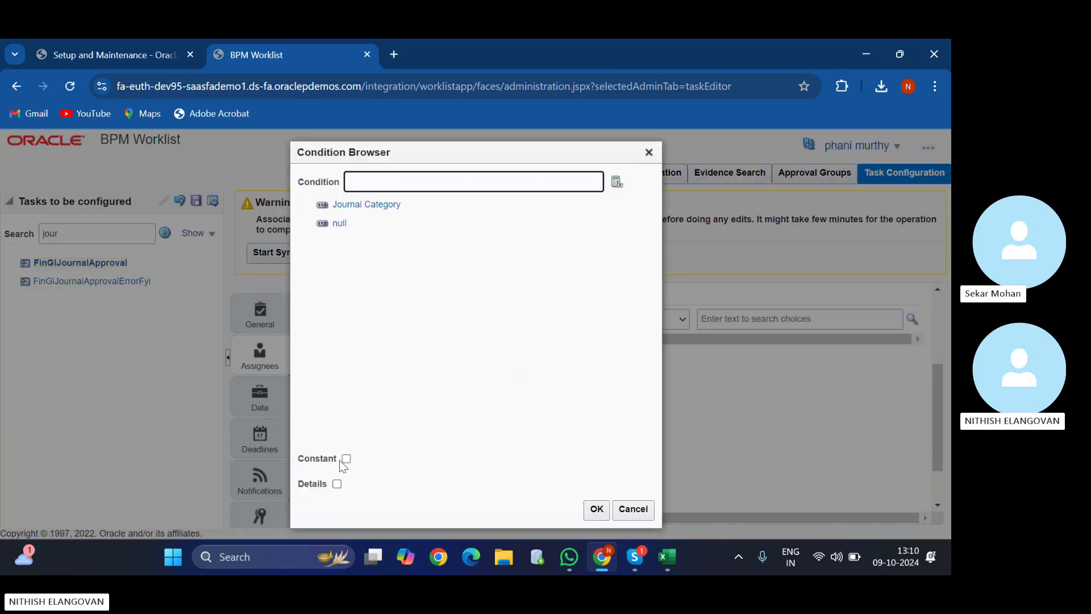
pyautogui.click(345, 459)
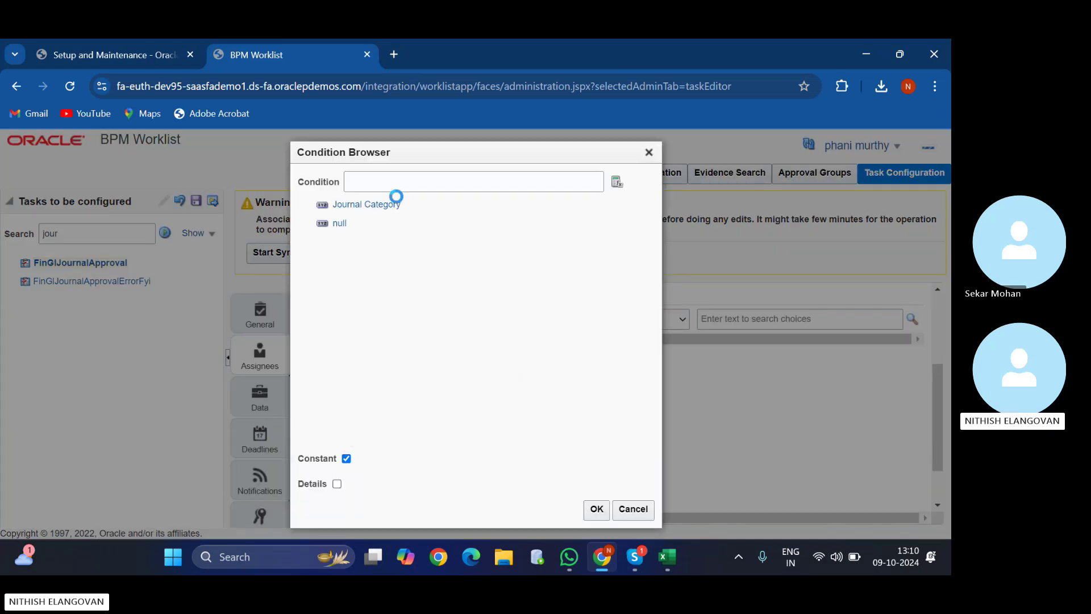
pyautogui.click(407, 177)
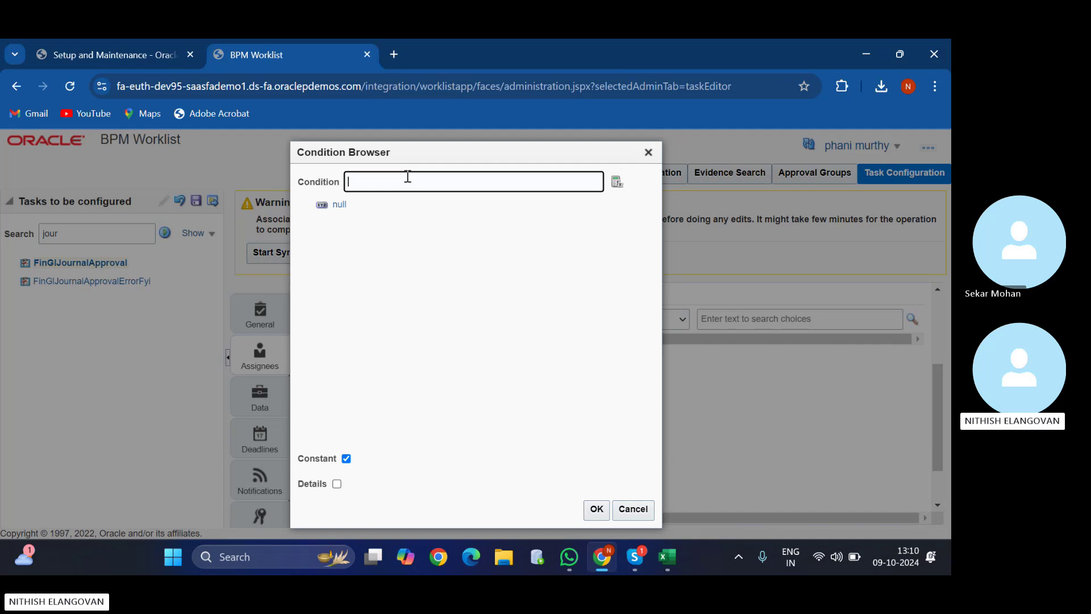
pyautogui.write('null')
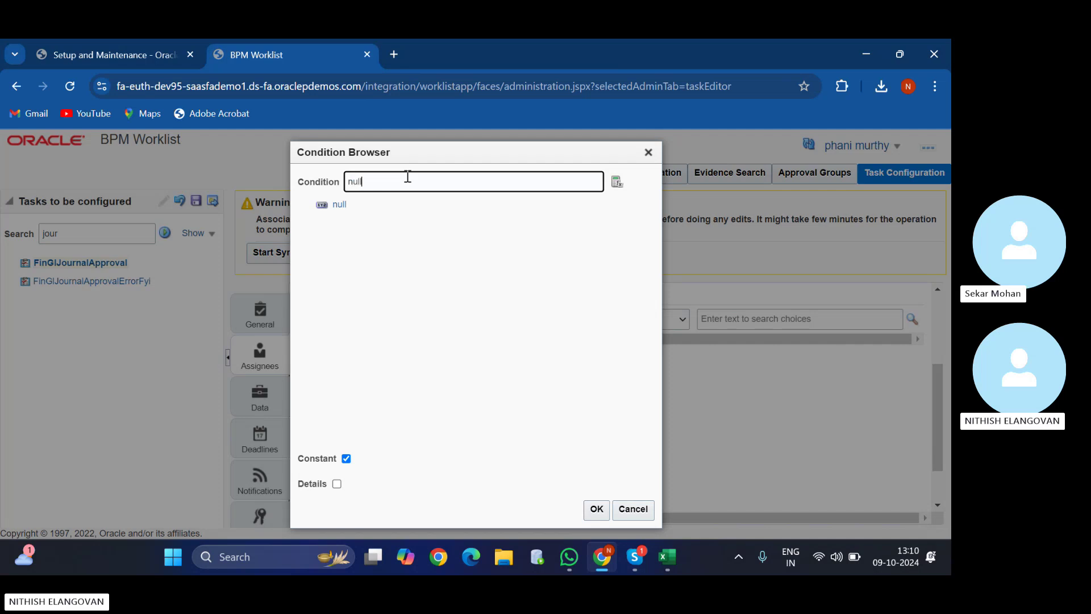
pyautogui.click(603, 510)
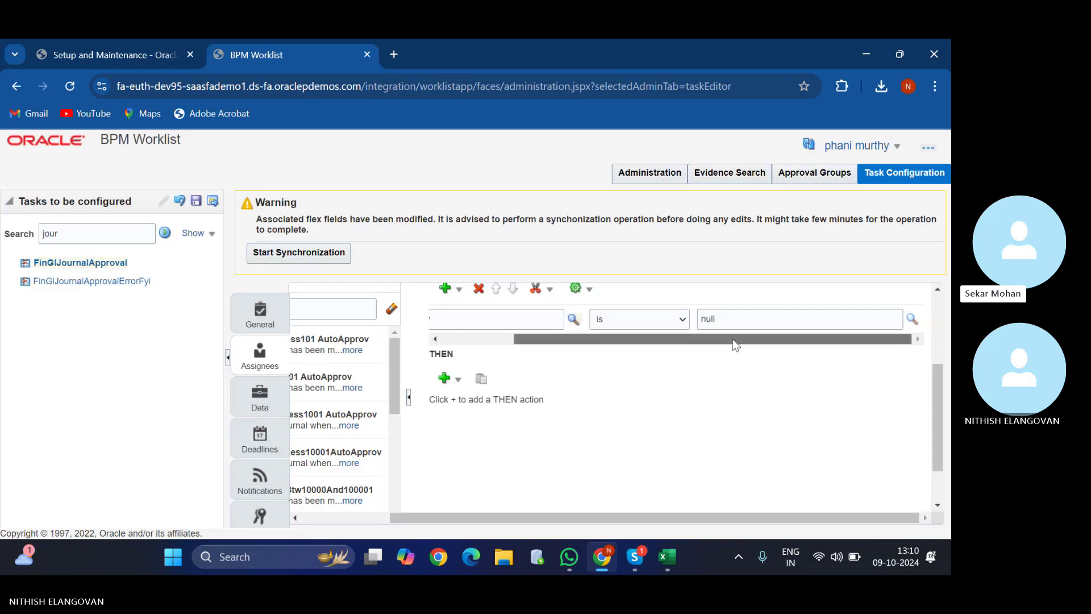
# Add an Approval Group approver action to Rule 1's THEN section.
pyautogui.moveTo(732, 339); pyautogui.dragTo(597, 355)
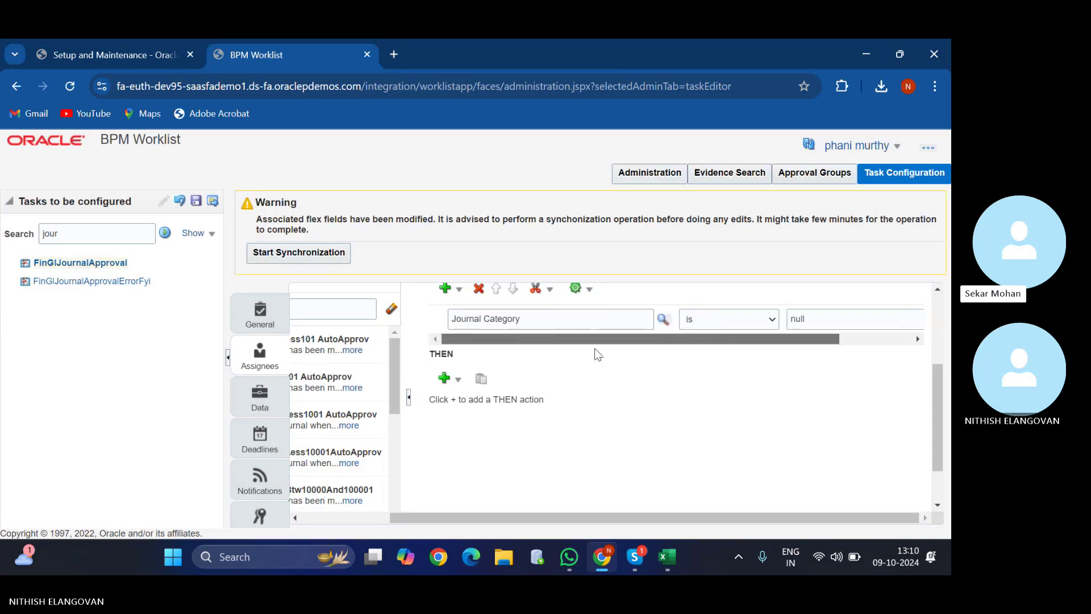
pyautogui.scroll(-2, 574, 360)
pyautogui.click(453, 321)
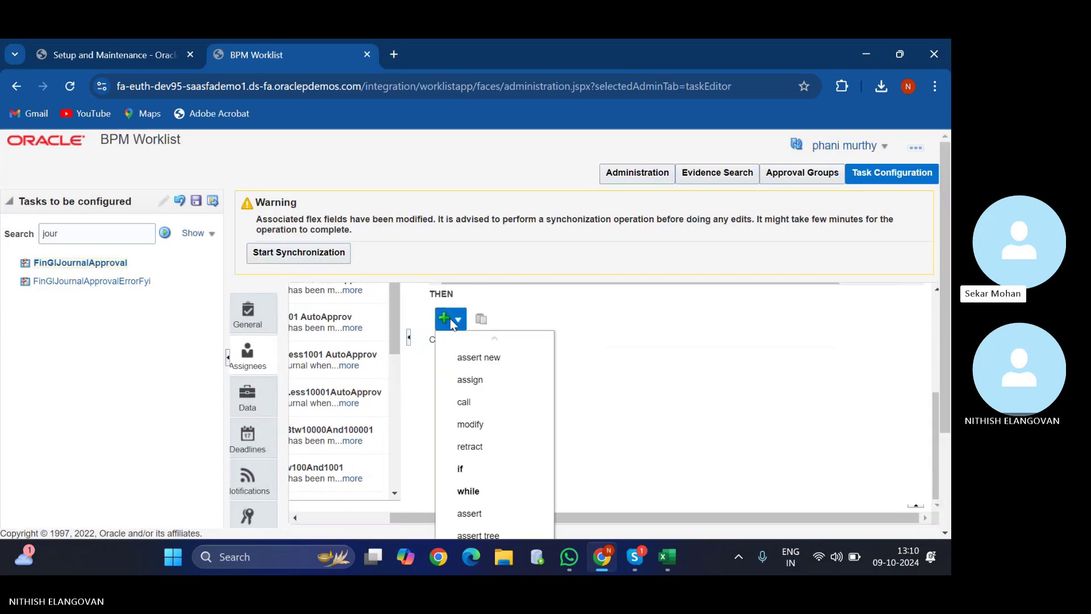
pyautogui.scroll(-3, 639, 369)
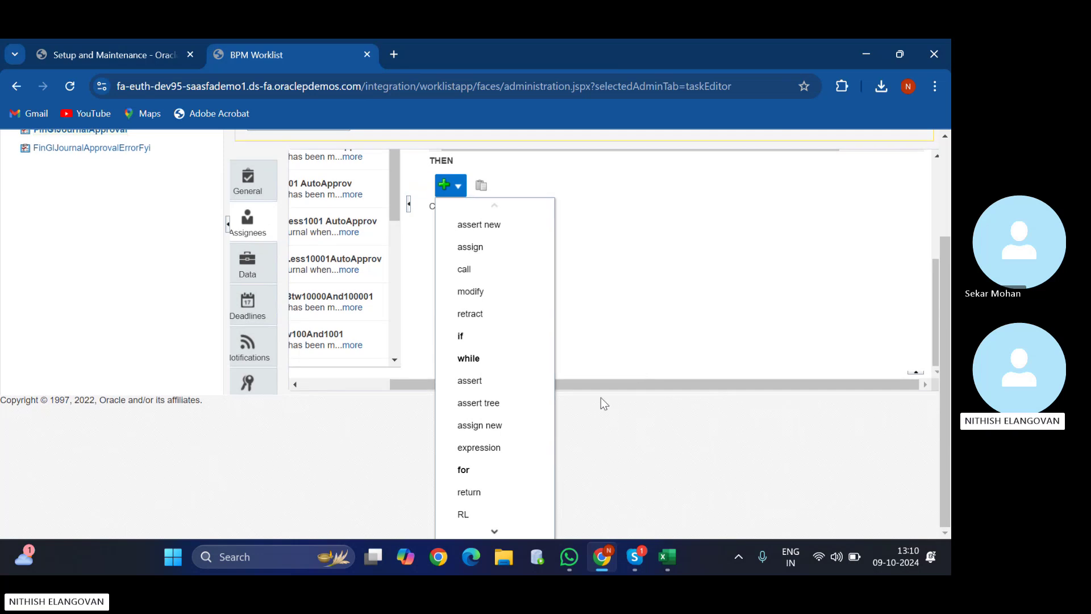
pyautogui.scroll(-3, 494, 443)
pyautogui.moveTo(525, 510)
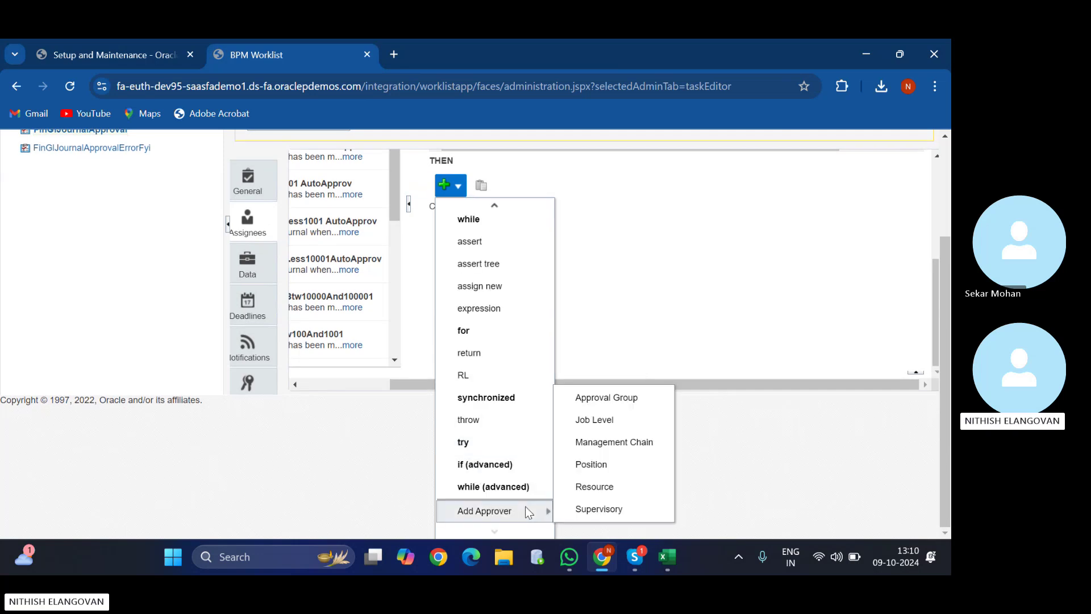
pyautogui.click(632, 418)
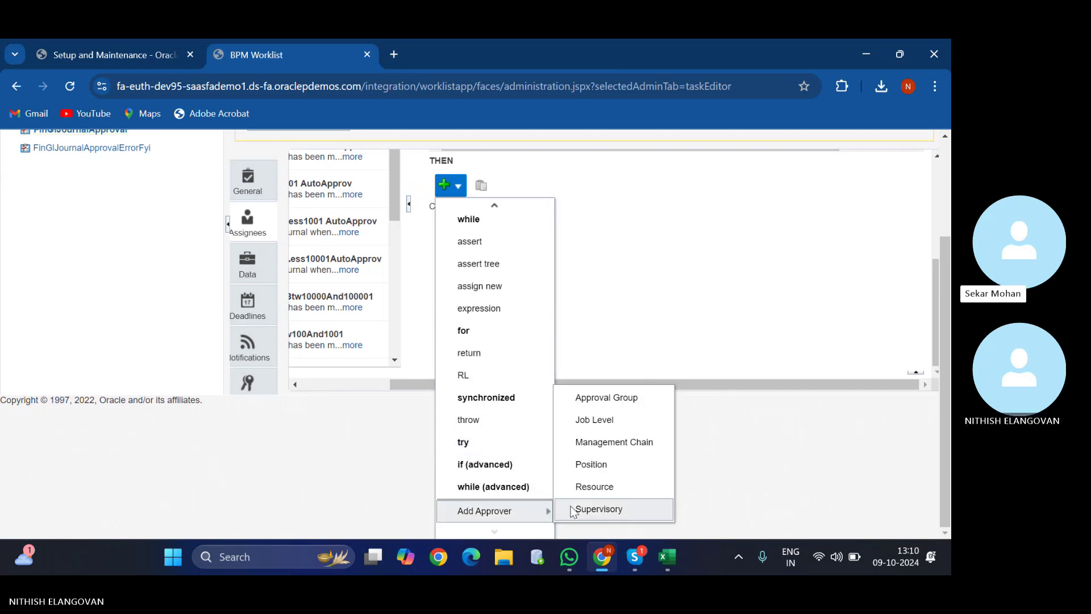
pyautogui.click(612, 399)
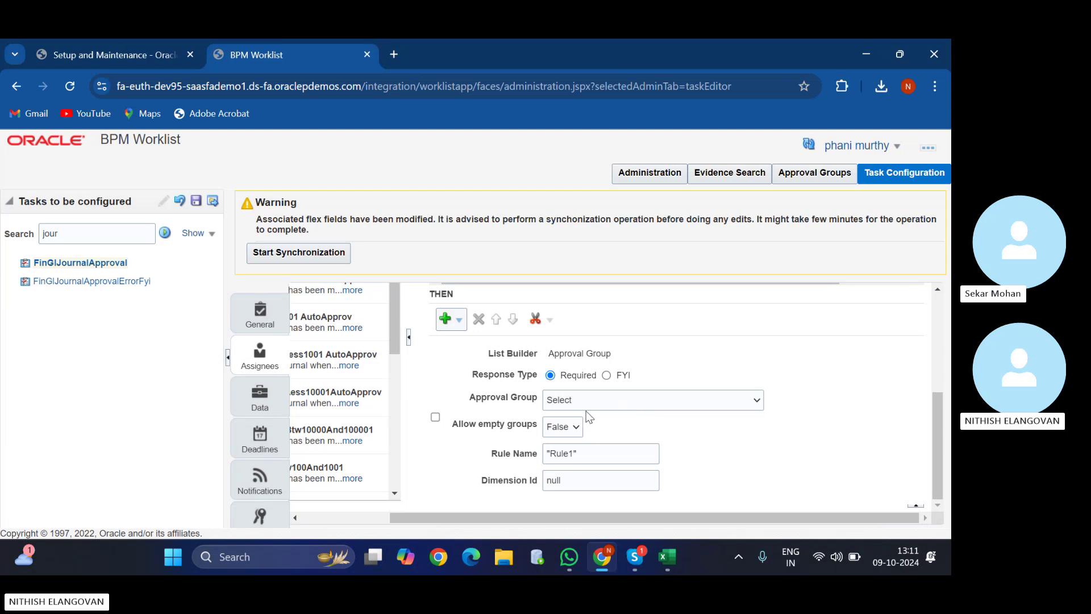
# Choose the 'Approval' group as Rule 1's approver.
pyautogui.click(627, 401)
pyautogui.scroll(-1, 654, 341)
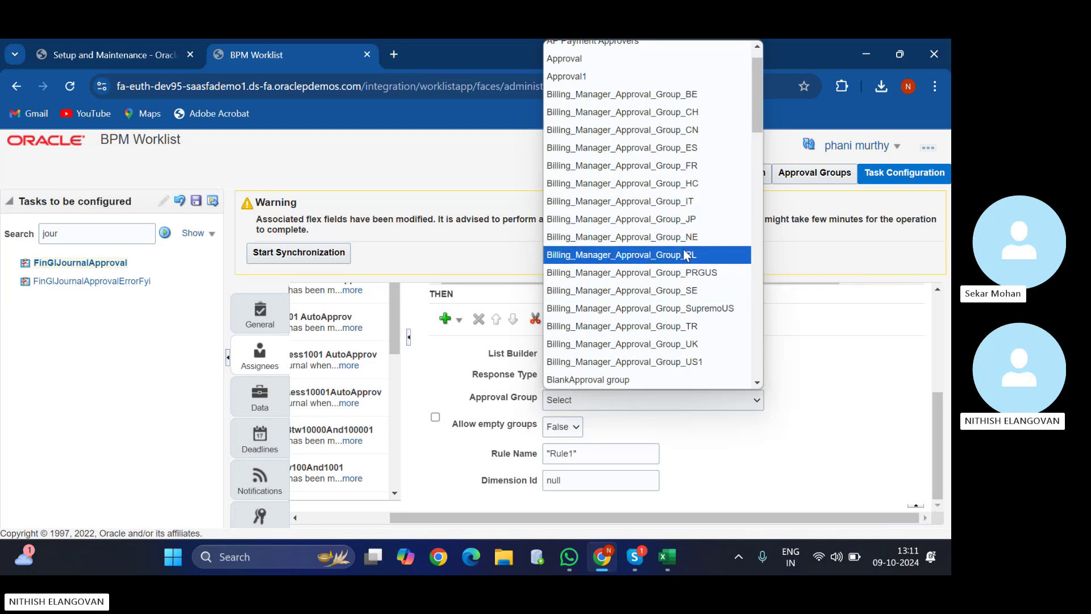
pyautogui.scroll(1, 659, 254)
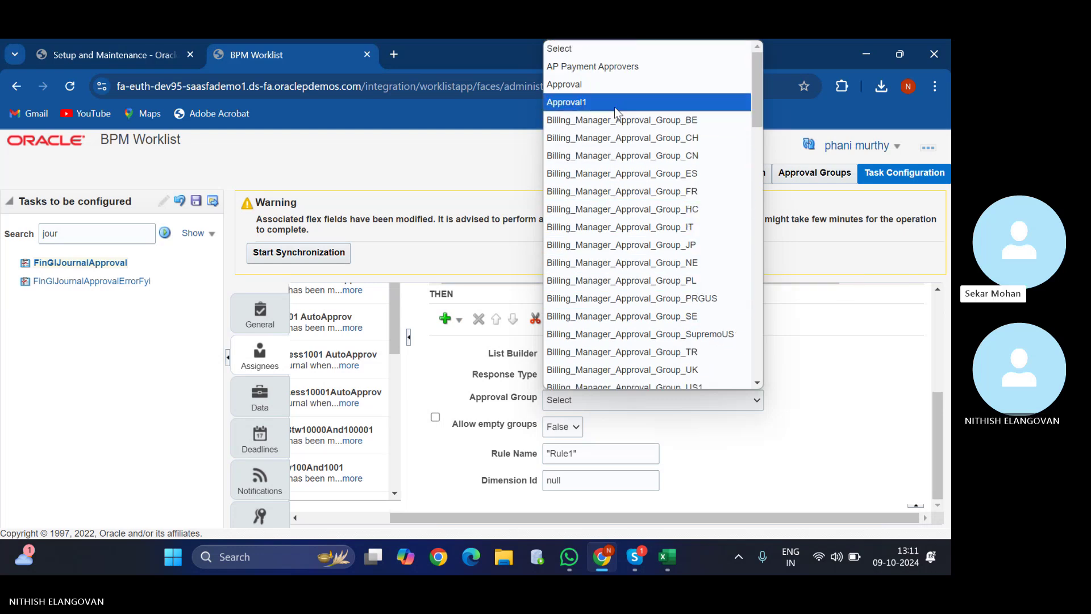
pyautogui.click(615, 85)
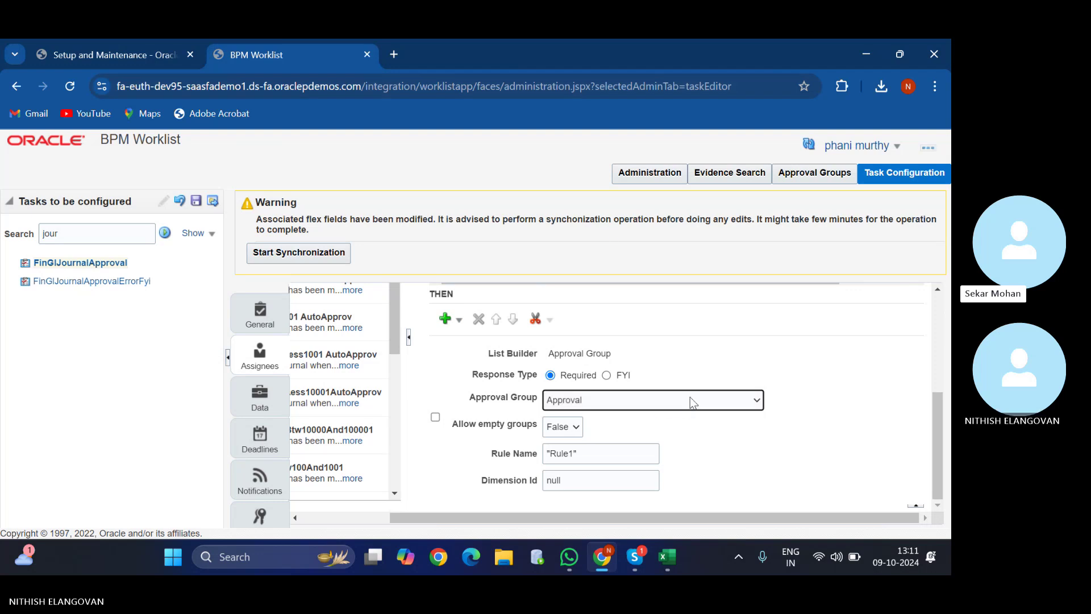
# Keep Allow empty groups at False, with Approval still the chosen group.
pyautogui.click(575, 425)
pyautogui.click(583, 422)
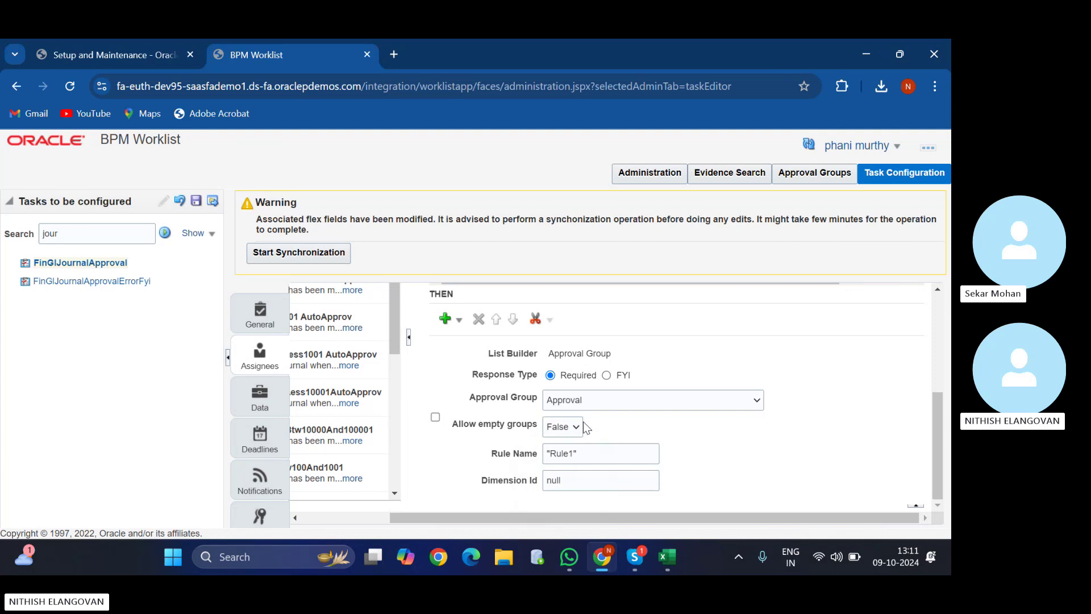
pyautogui.click(580, 427)
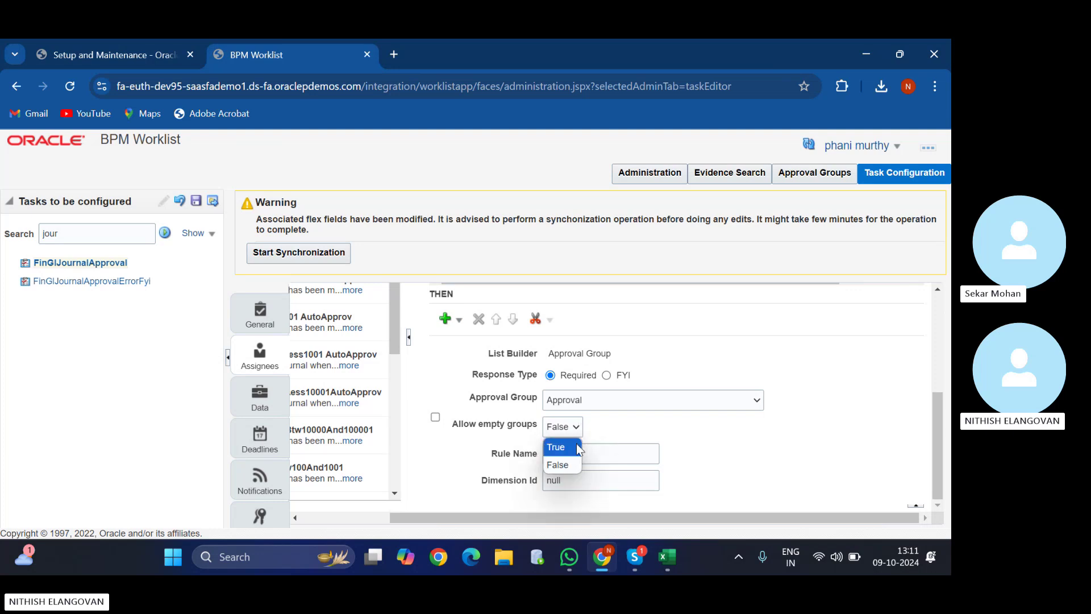
pyautogui.click(578, 430)
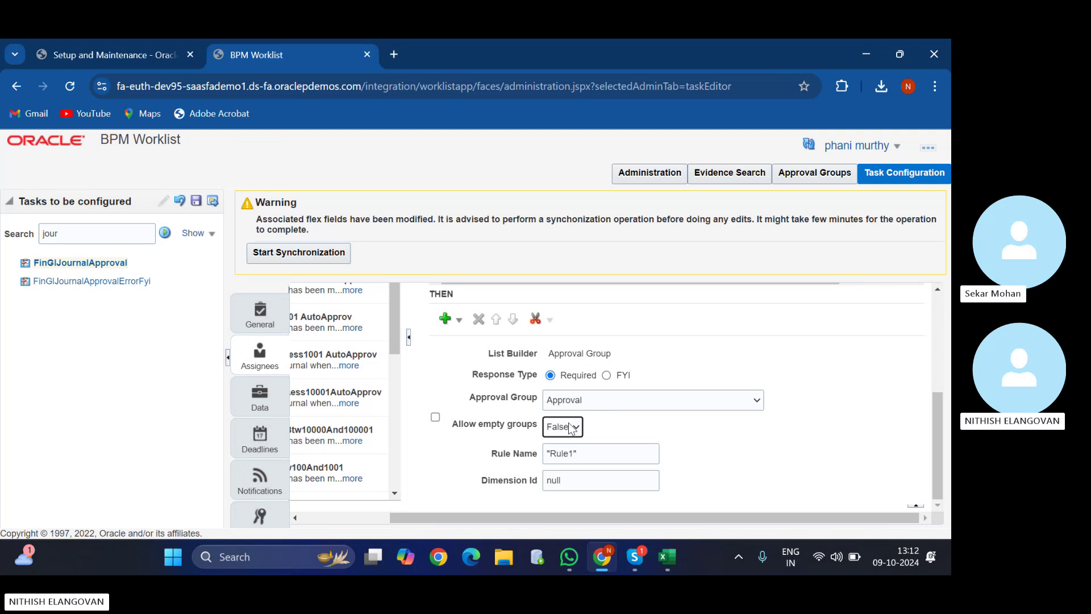
pyautogui.click(572, 428)
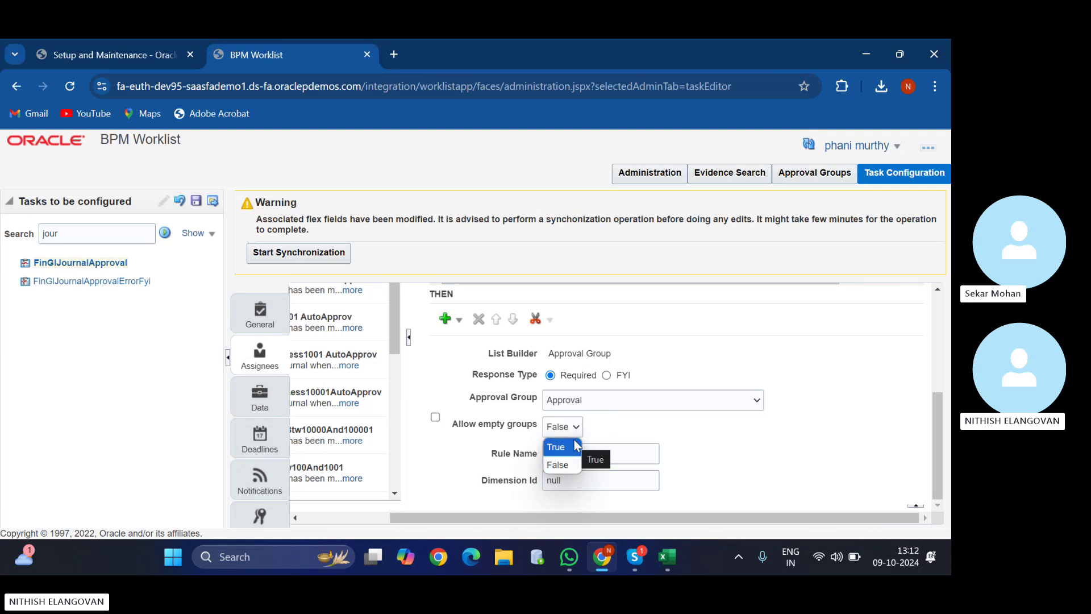
pyautogui.click(604, 400)
pyautogui.click(603, 400)
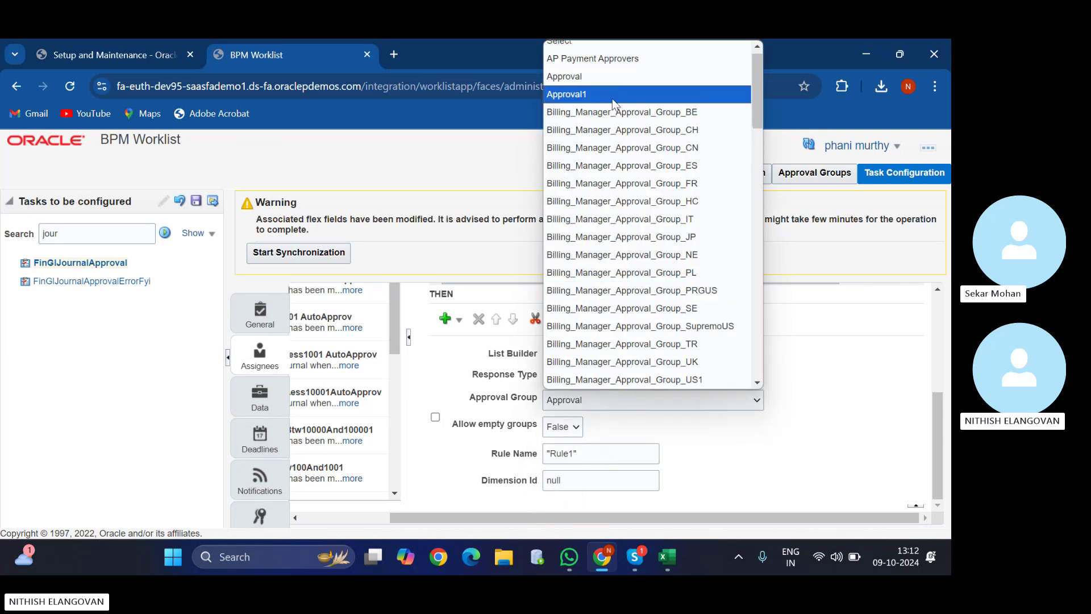
pyautogui.click(607, 80)
pyautogui.click(579, 429)
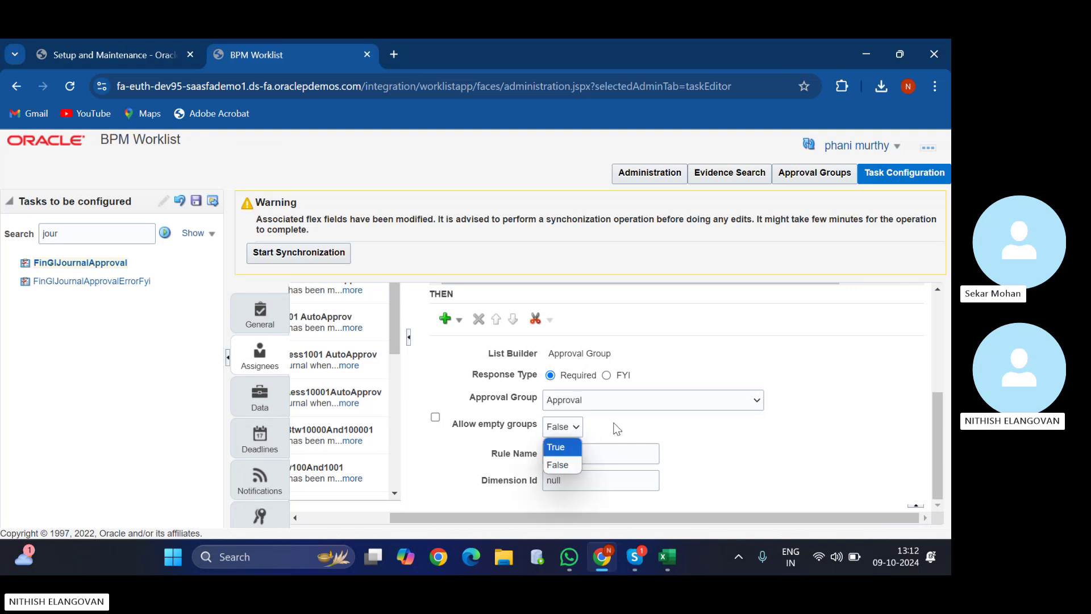
pyautogui.click(600, 431)
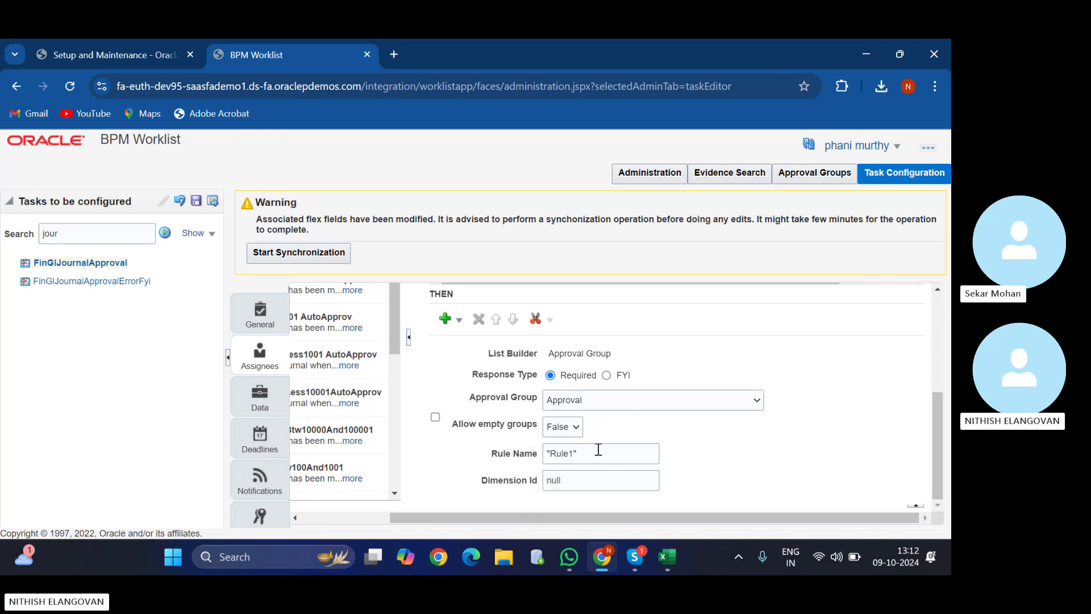
# Review Rule1's IF condition and its null Dimension Id.
pyautogui.scroll(3, 654, 423)
pyautogui.scroll(-3, 591, 397)
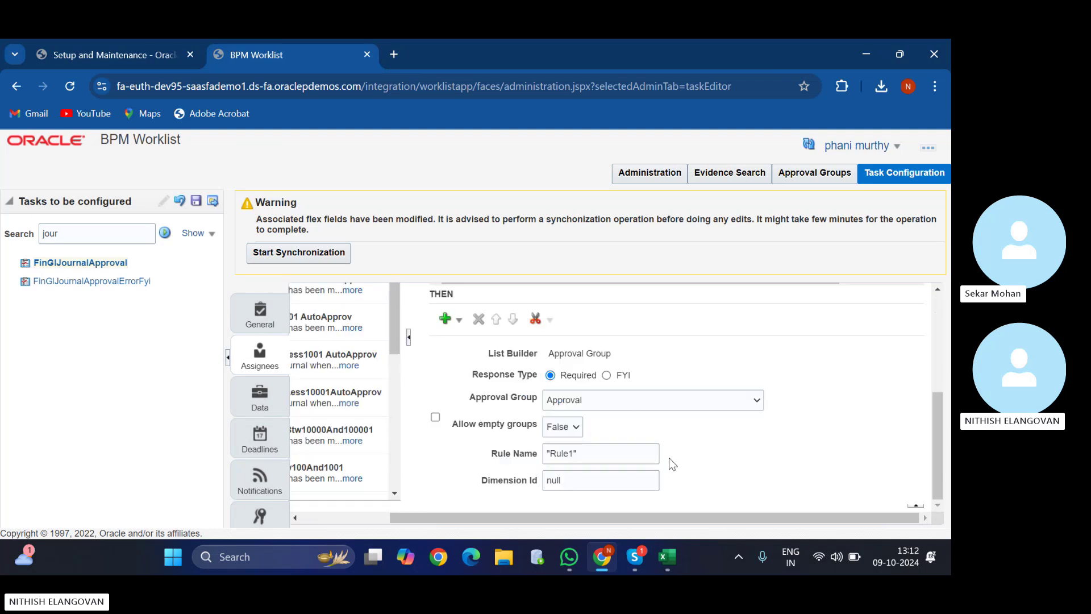
pyautogui.click(610, 481)
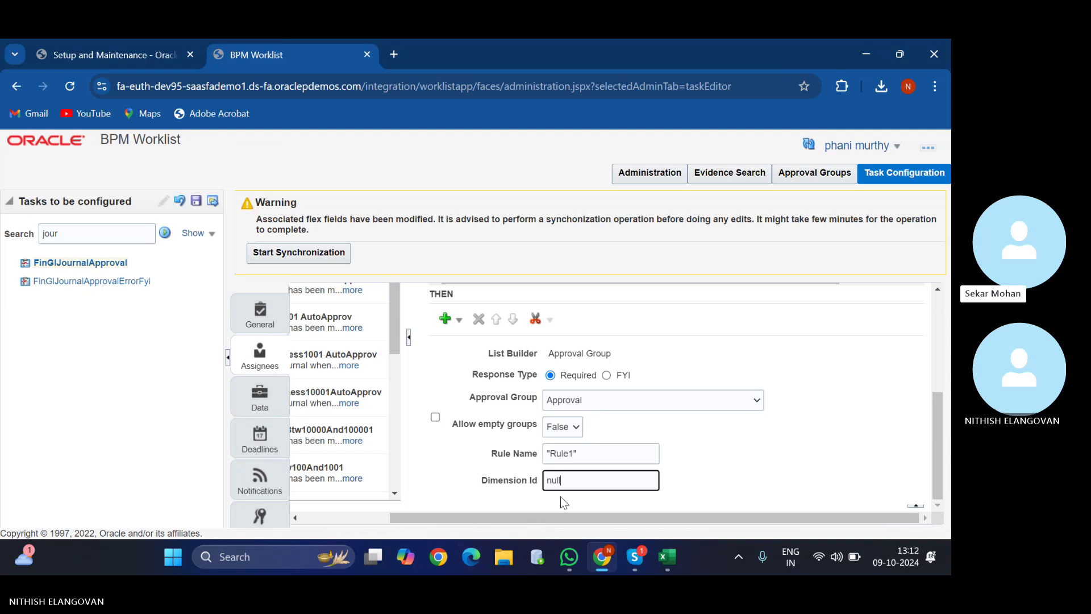
pyautogui.scroll(3, 657, 429)
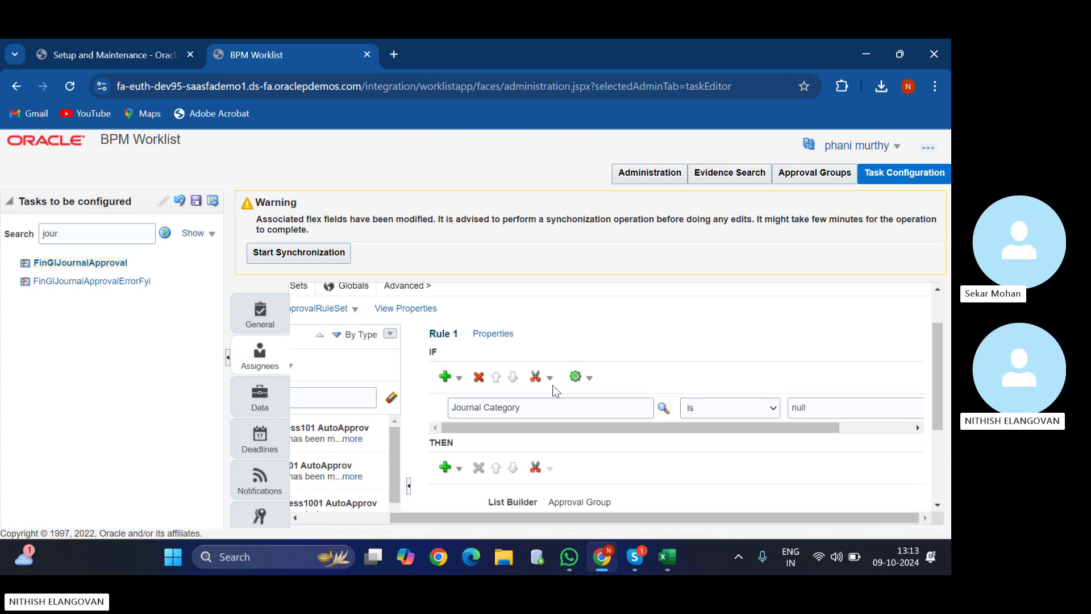
pyautogui.scroll(2, 466, 354)
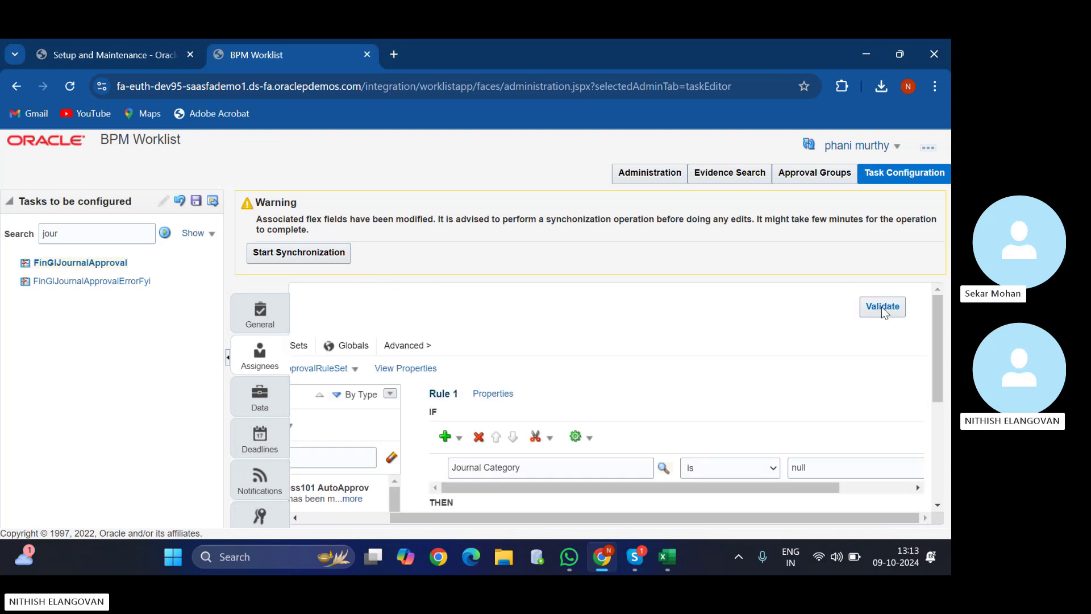
pyautogui.scroll(-4, 773, 352)
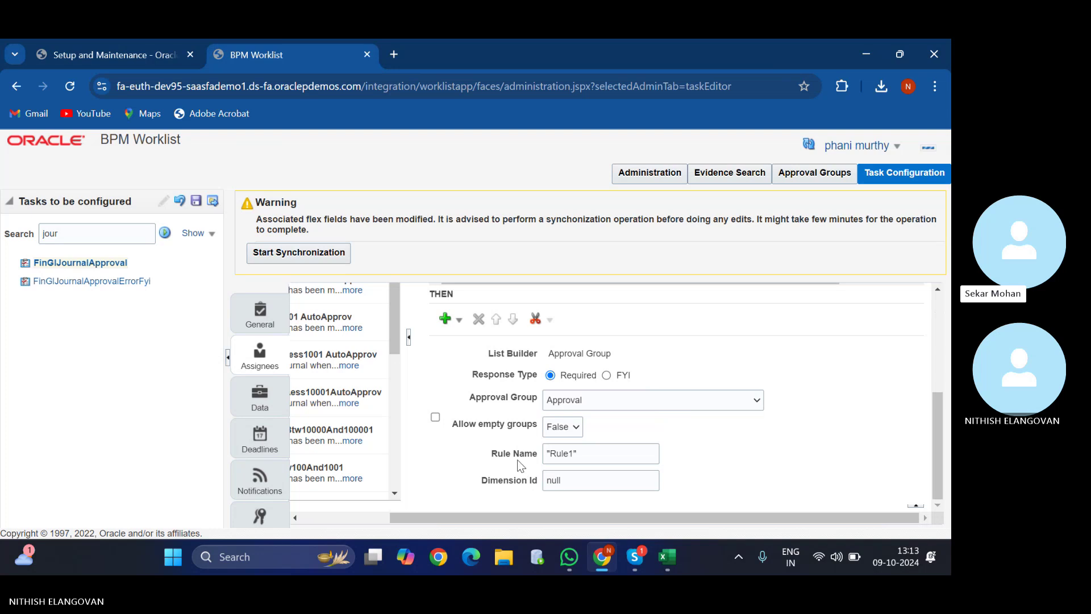
pyautogui.scroll(4, 522, 472)
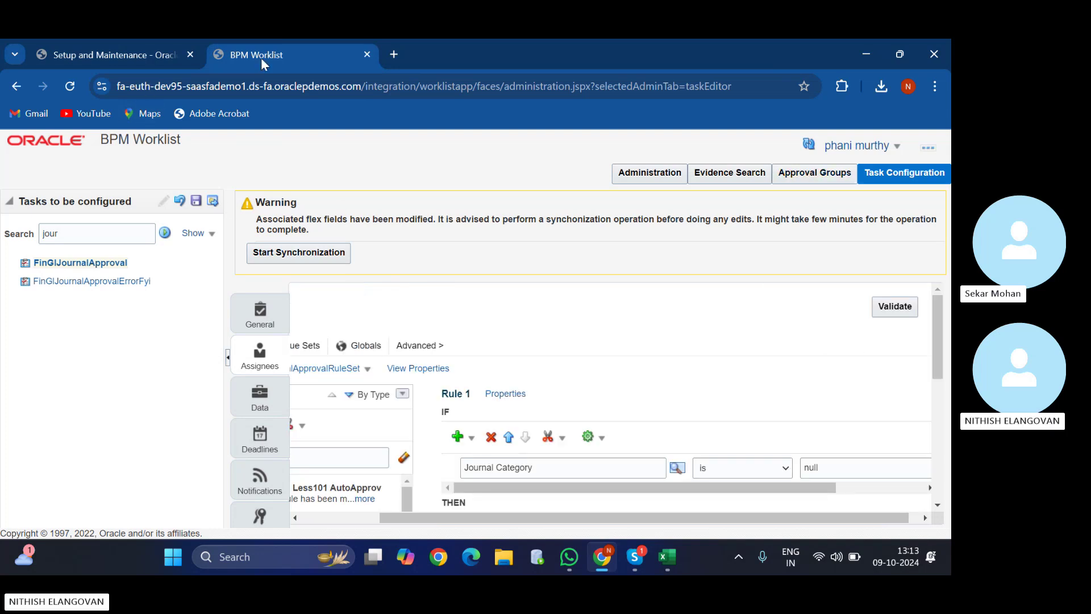
# Close the BPM Worklist tab and go to the application home page.
pyautogui.click(367, 54)
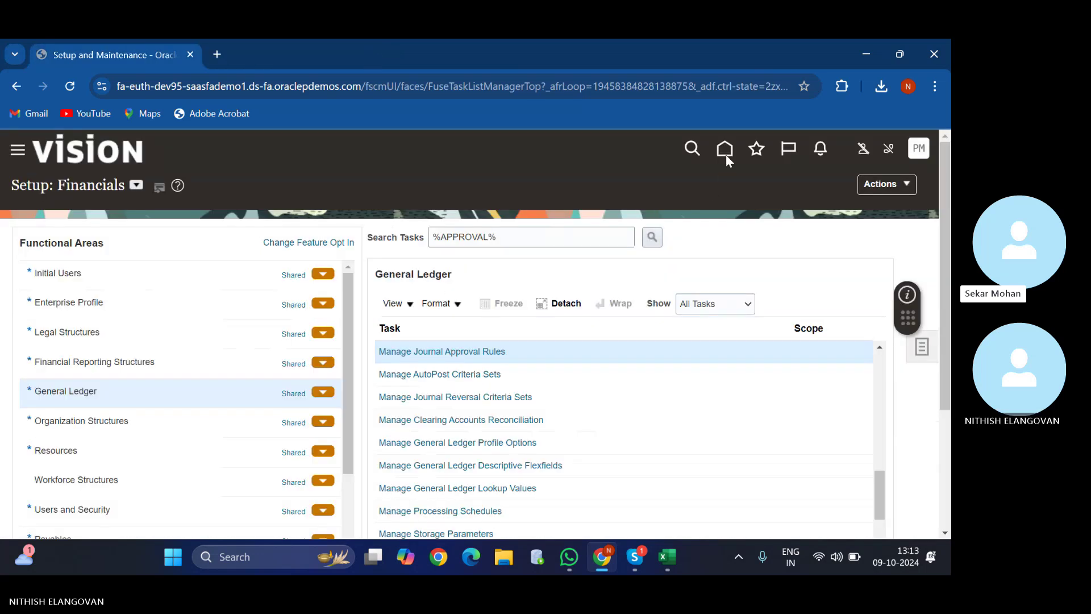
pyautogui.click(724, 151)
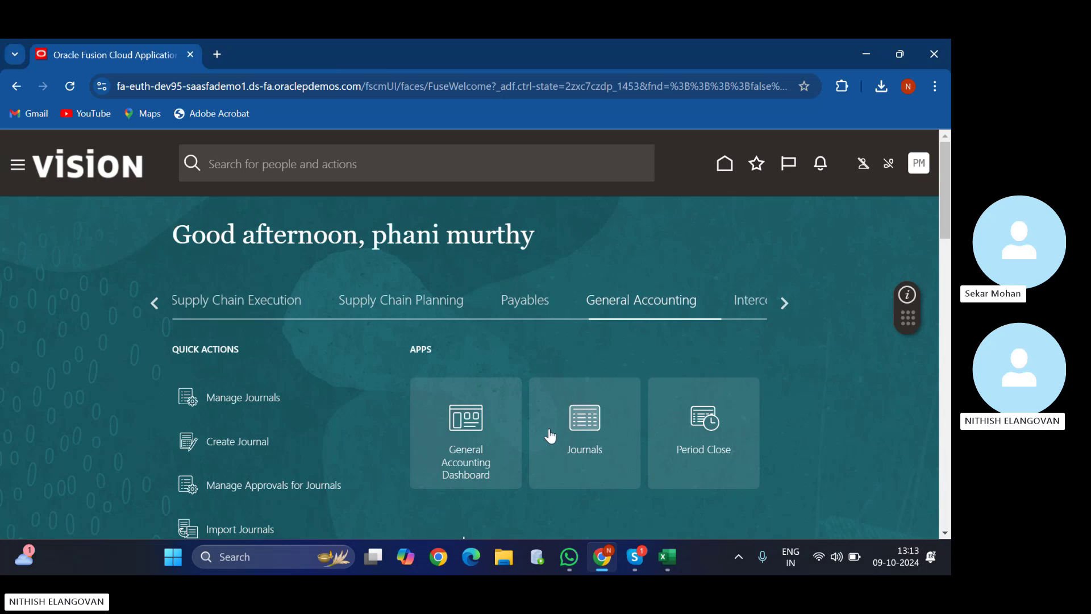
# Open the General Accounting Dashboard tile and reload the stalled page.
pyautogui.click(477, 419)
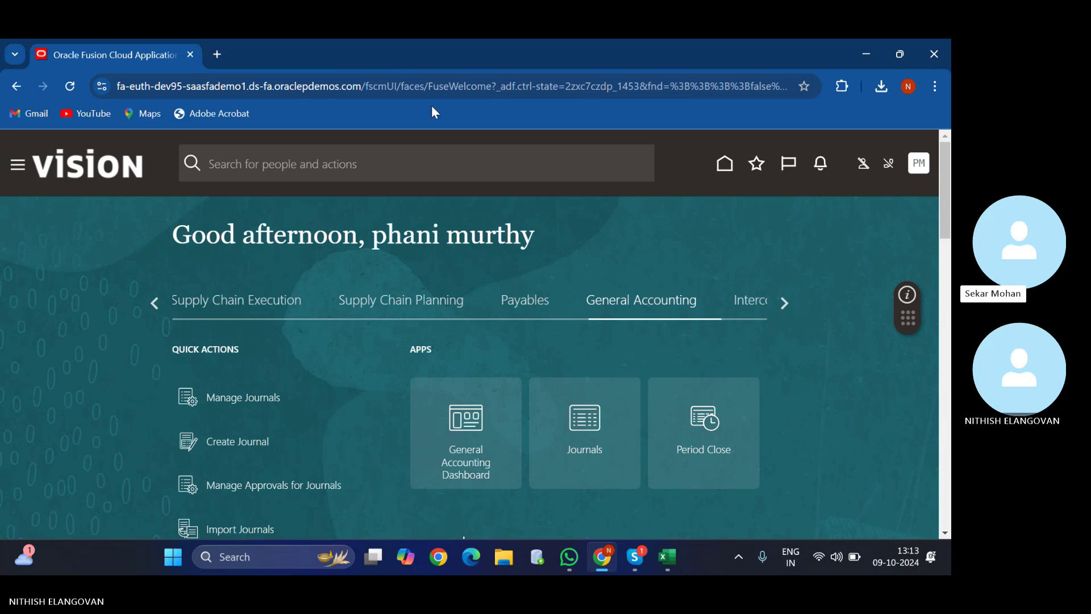
pyautogui.click(414, 85)
pyautogui.press('Return')
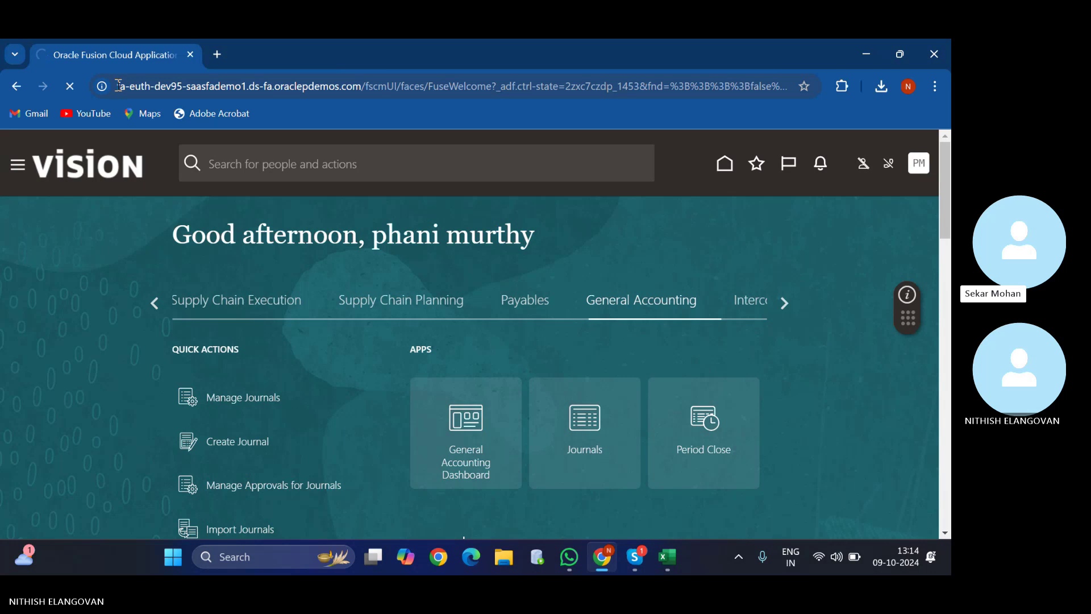
# Load the dashboard address in a new tab, then return to the original tab.
pyautogui.moveTo(120, 85); pyautogui.dragTo(867, 97)
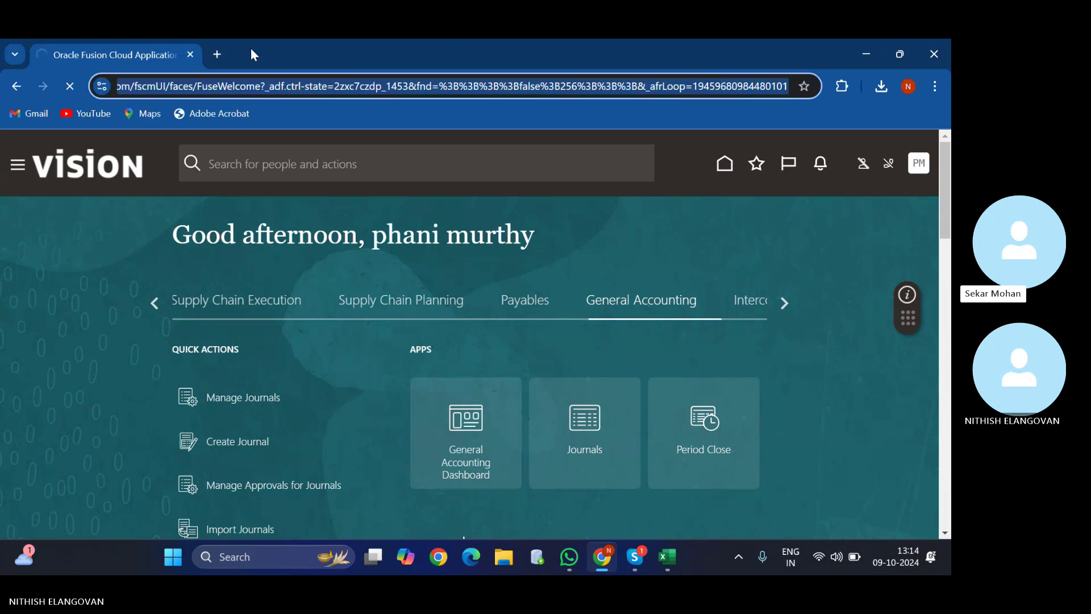
pyautogui.click(218, 54)
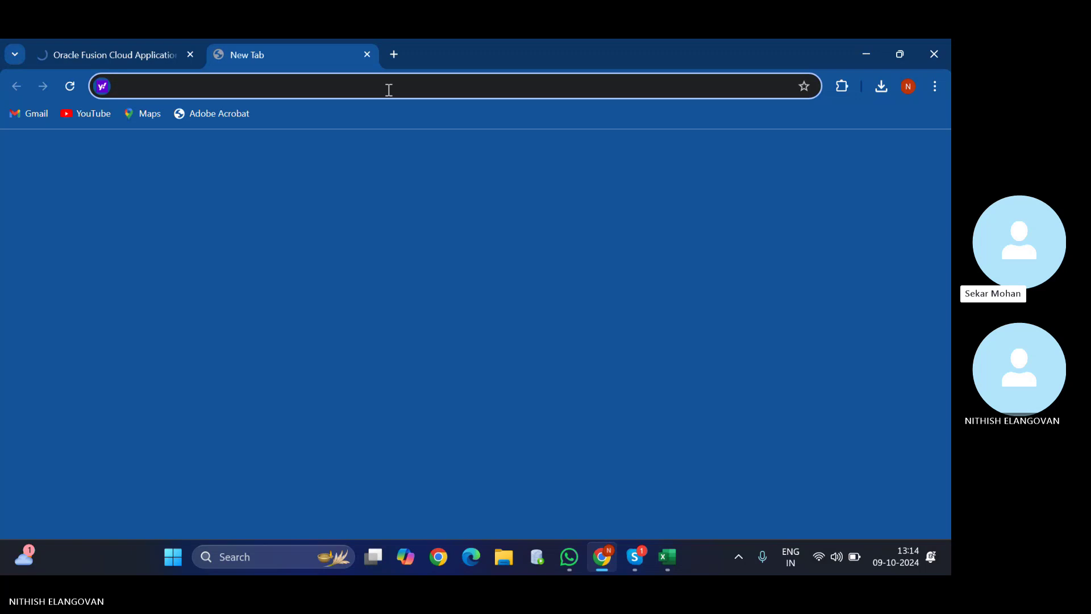
pyautogui.hotkey('ctrl', 'v')
pyautogui.press('Return')
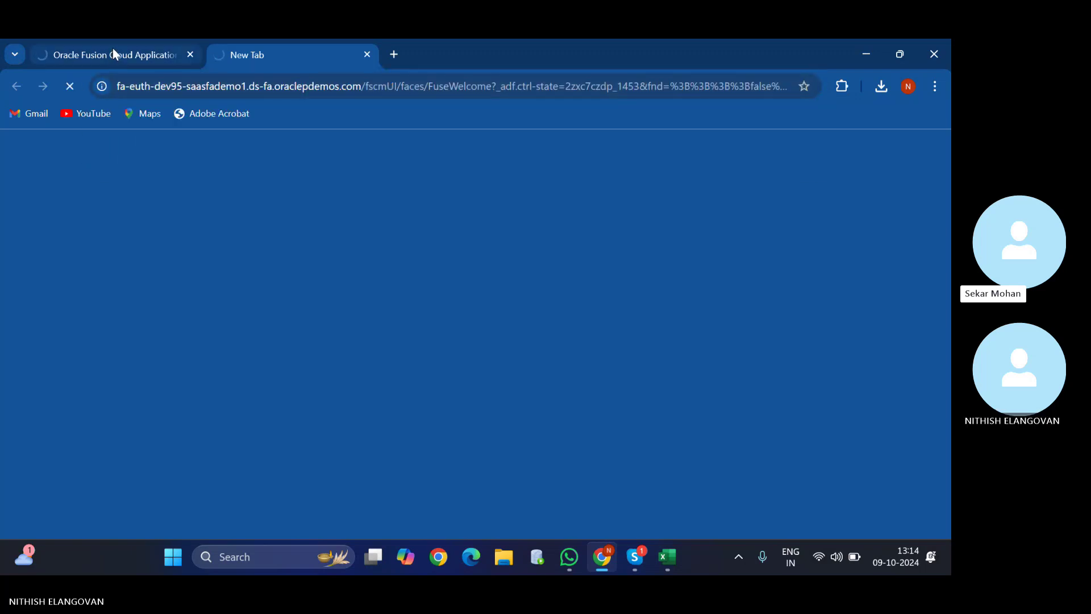
pyautogui.click(158, 52)
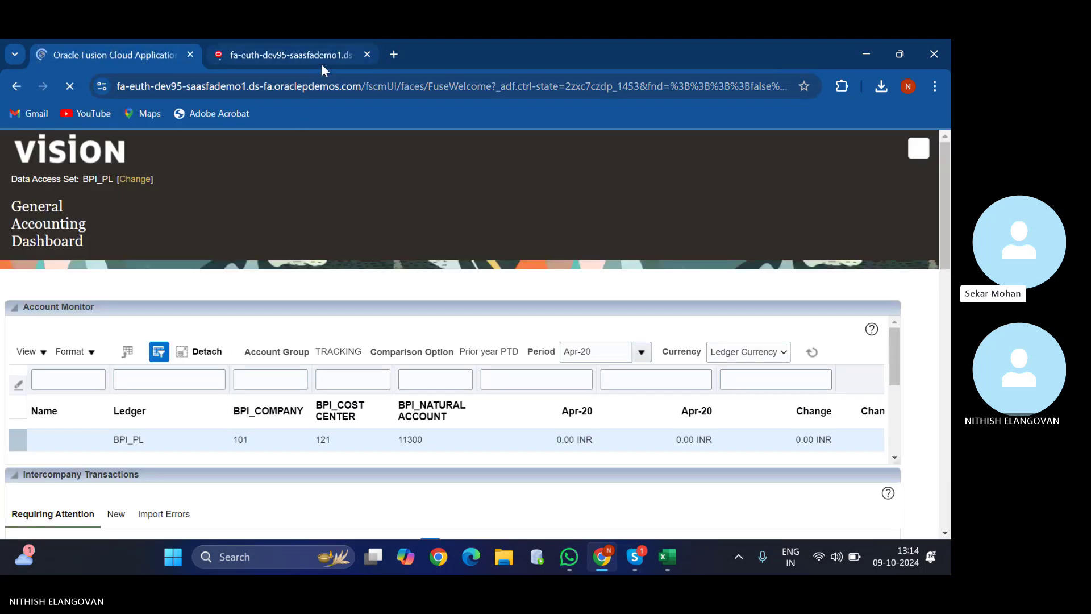
pyautogui.click(268, 52)
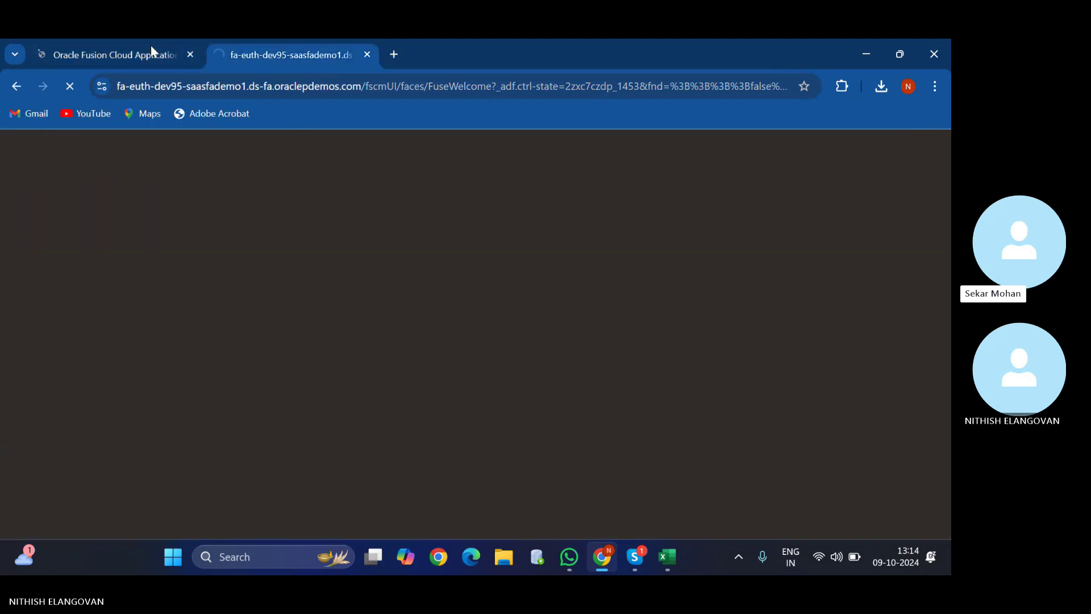
pyautogui.click(113, 50)
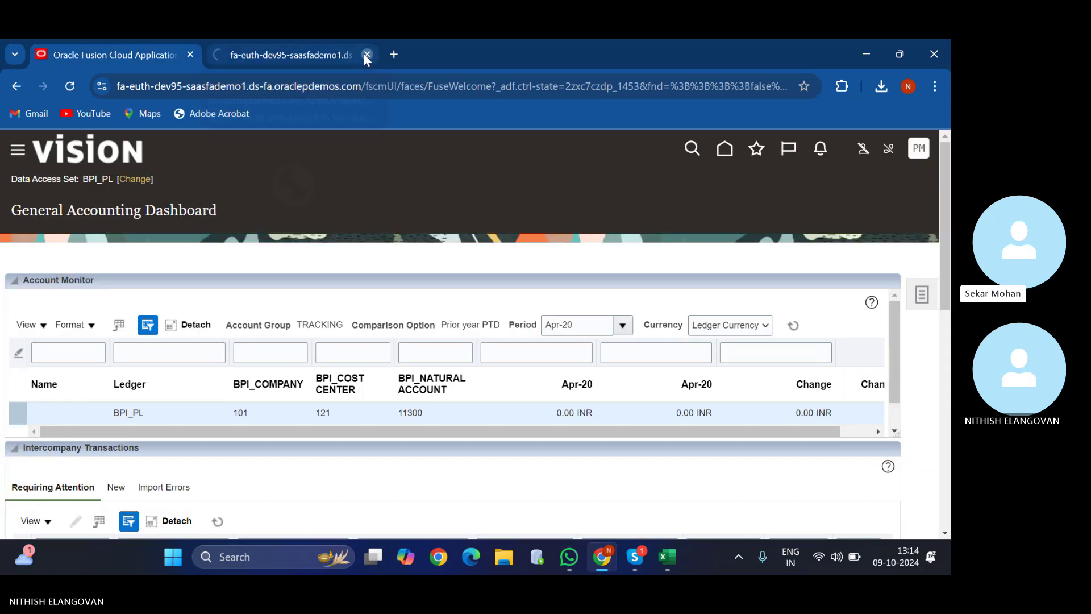
# Close the duplicate Oracle tab and look over the dashboard.
pyautogui.click(366, 54)
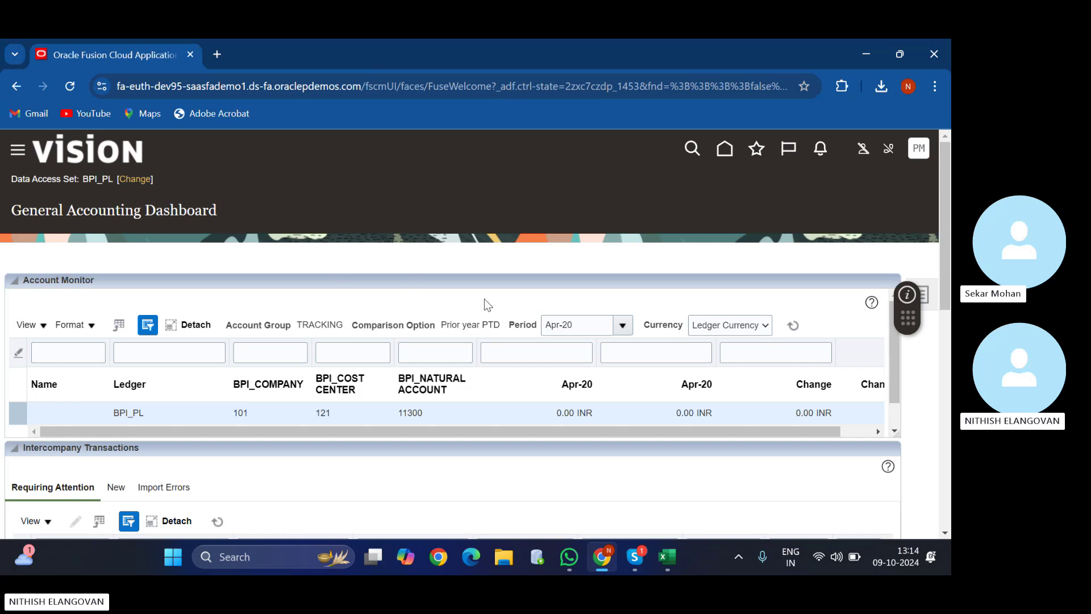
pyautogui.scroll(-1, 503, 315)
pyautogui.scroll(1, 471, 331)
pyautogui.scroll(-1, 656, 386)
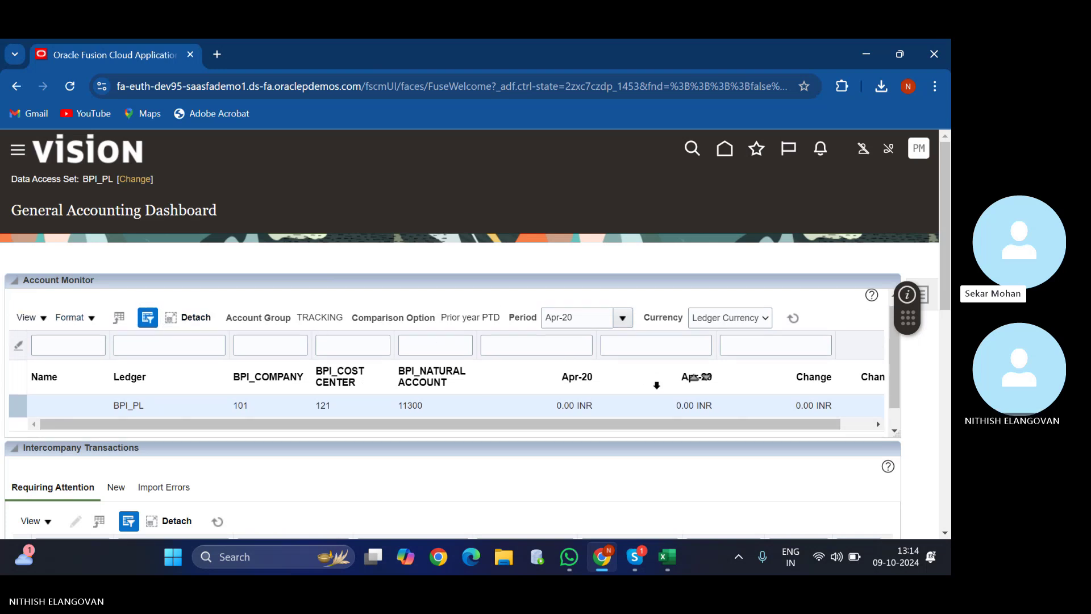
pyautogui.scroll(1, 607, 344)
# Set the Account Monitor period to Jul-23 and scroll the table to Change (%).
pyautogui.click(620, 325)
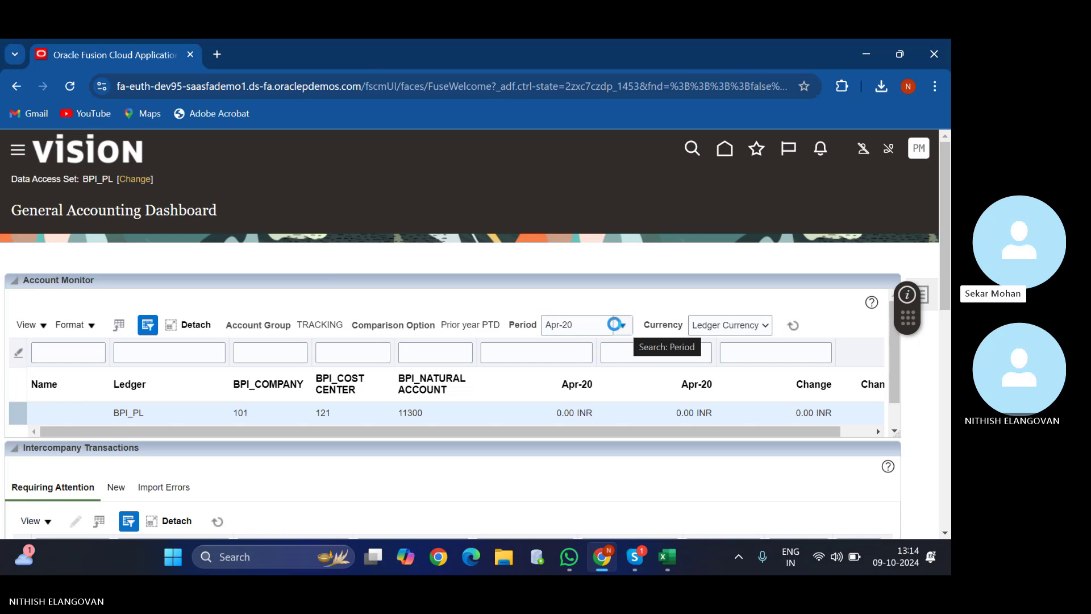
pyautogui.click(623, 325)
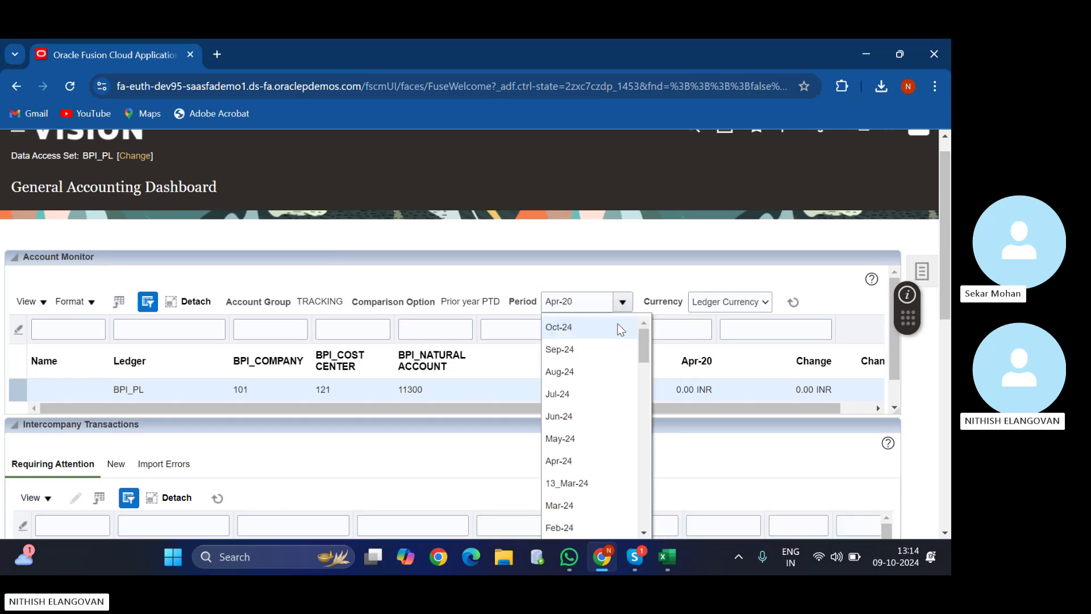
pyautogui.scroll(-3, 589, 416)
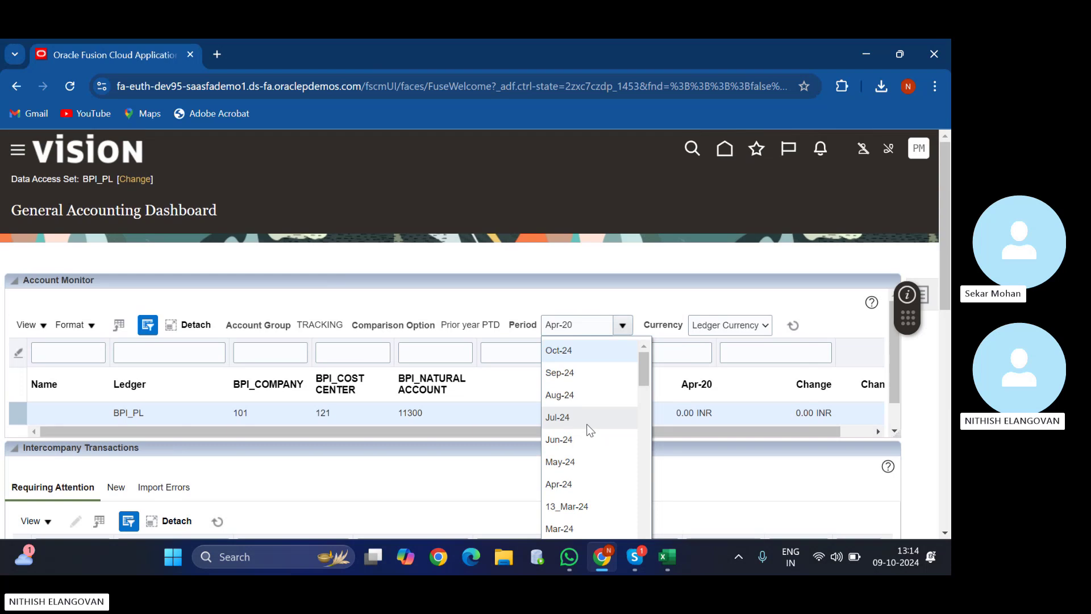
pyautogui.scroll(-3, 591, 420)
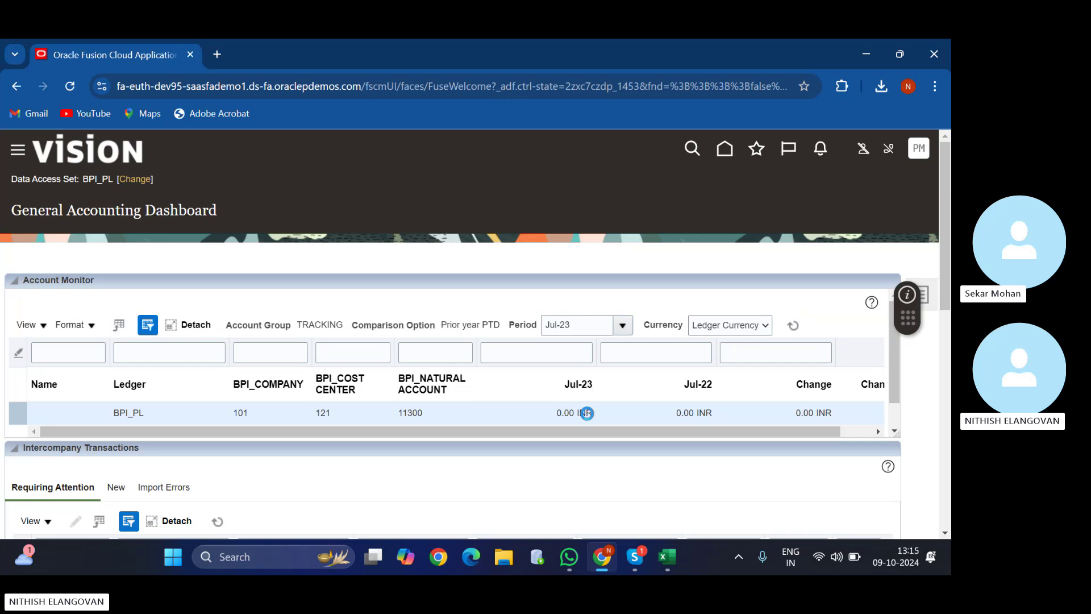
pyautogui.moveTo(656, 434); pyautogui.dragTo(758, 431)
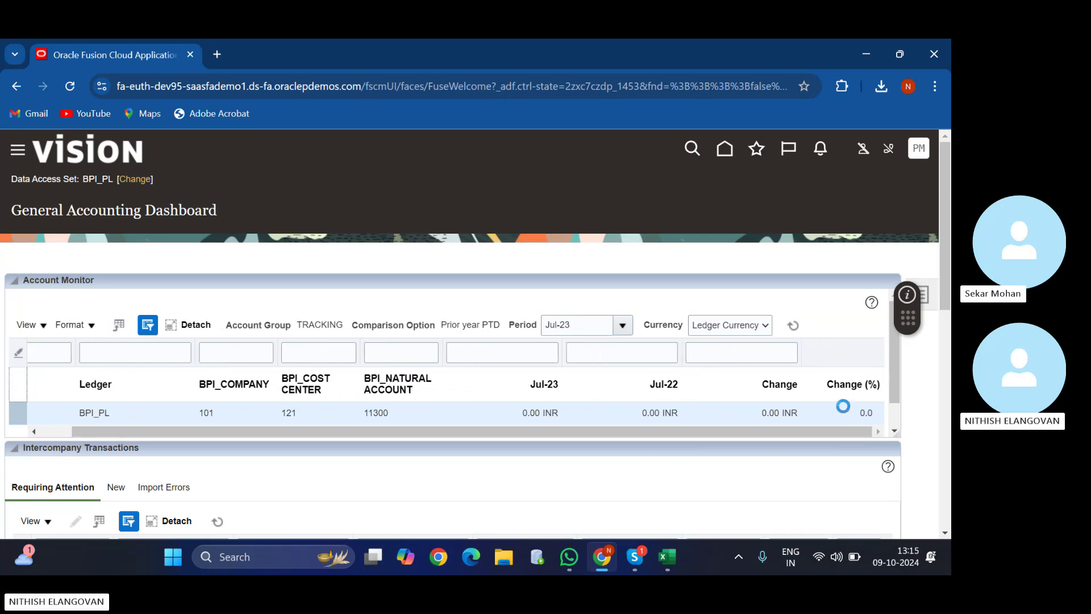
pyautogui.scroll(-1, 842, 423)
pyautogui.click(743, 410)
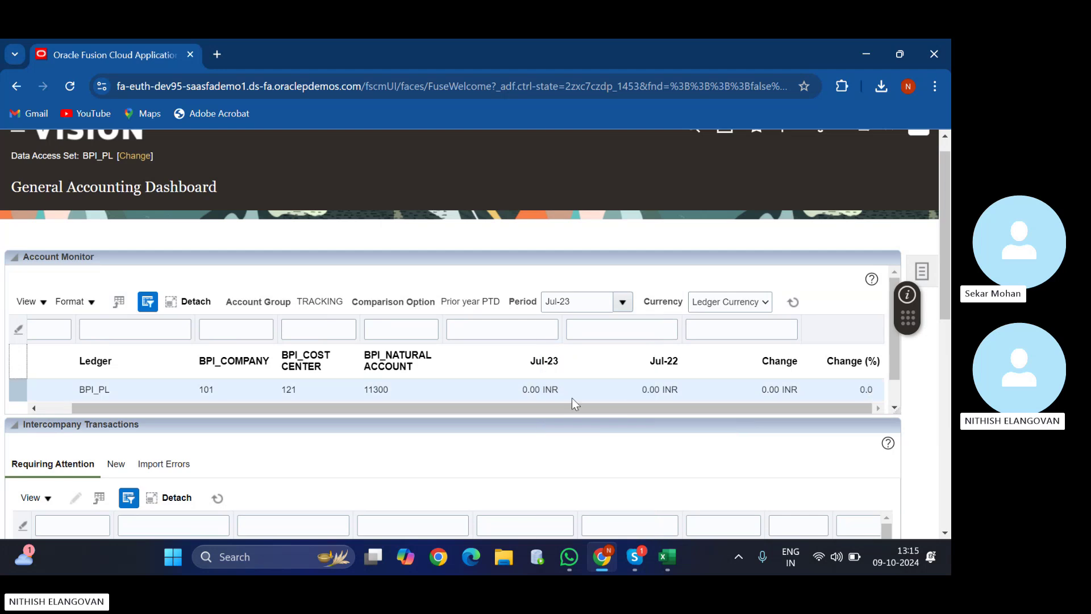
pyautogui.click(622, 303)
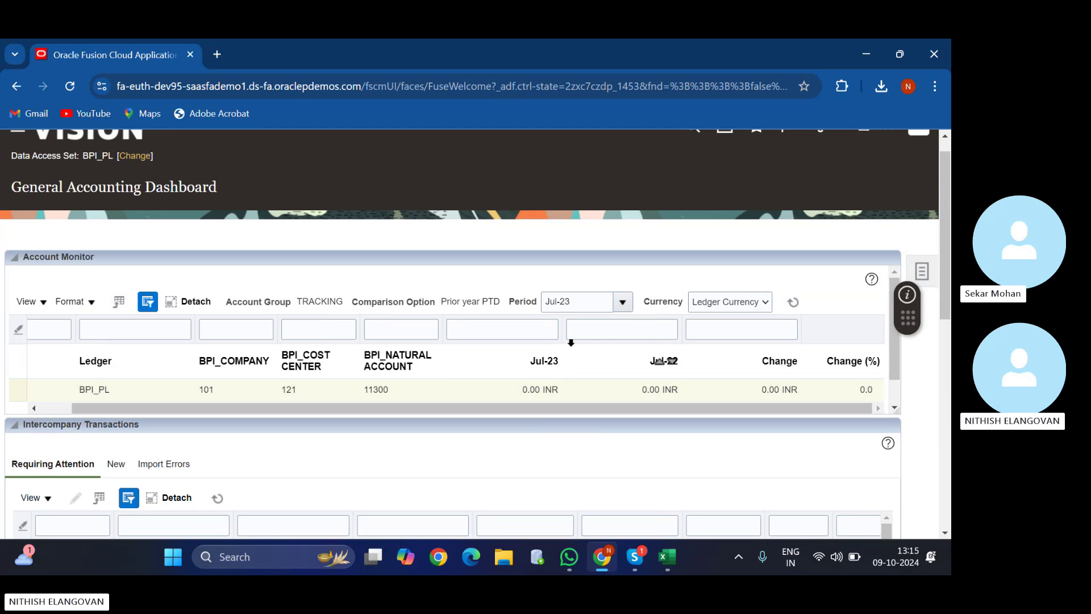
# Switch the Account Monitor period to Oct-24 and review the balances.
pyautogui.click(622, 302)
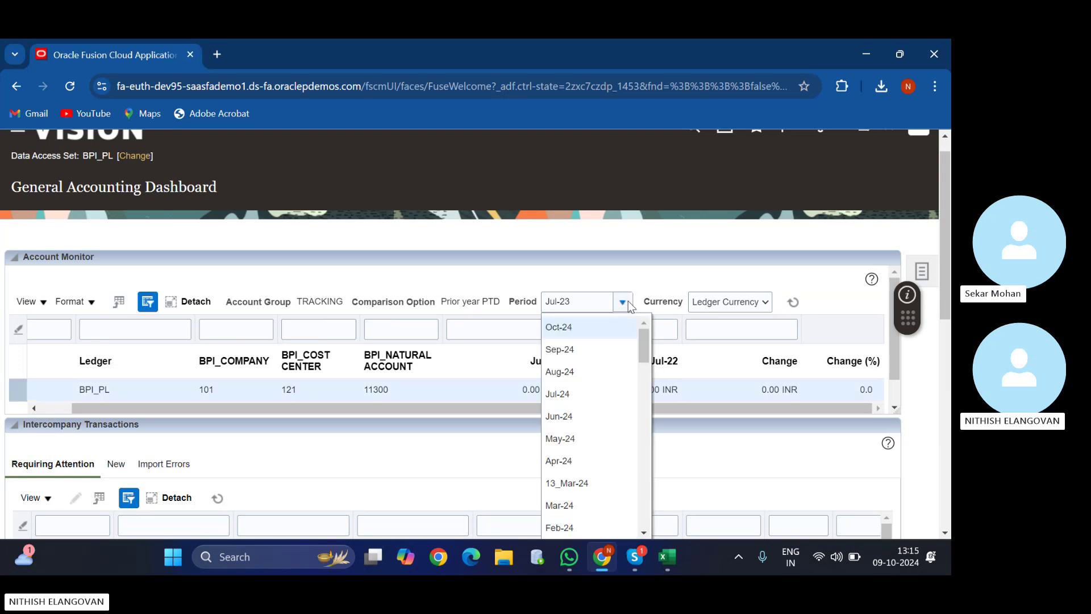
pyautogui.press('Escape')
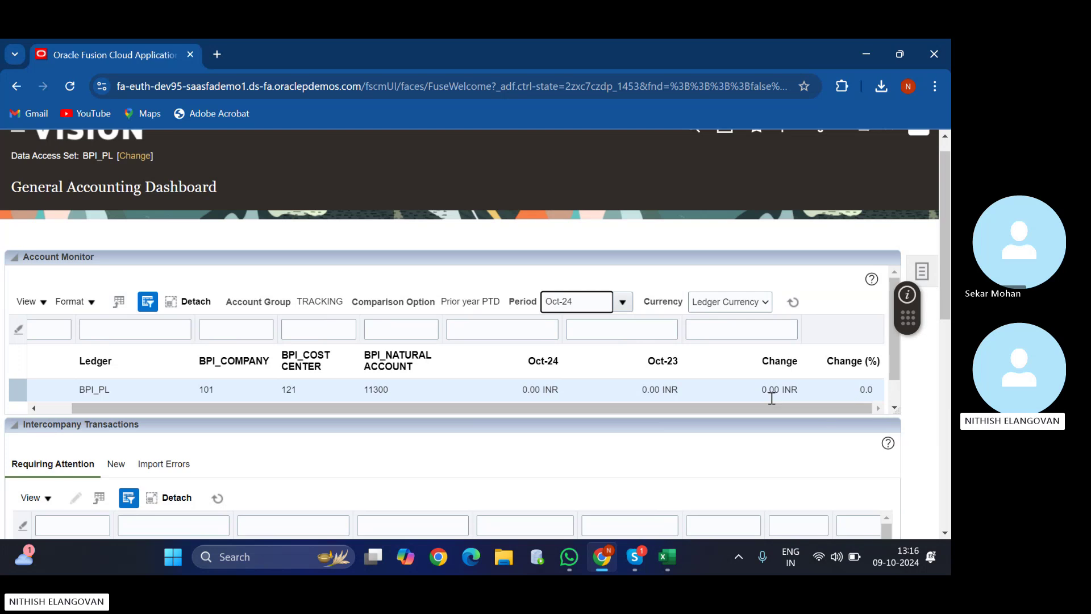
pyautogui.scroll(-1, 550, 355)
pyautogui.scroll(-3, 560, 369)
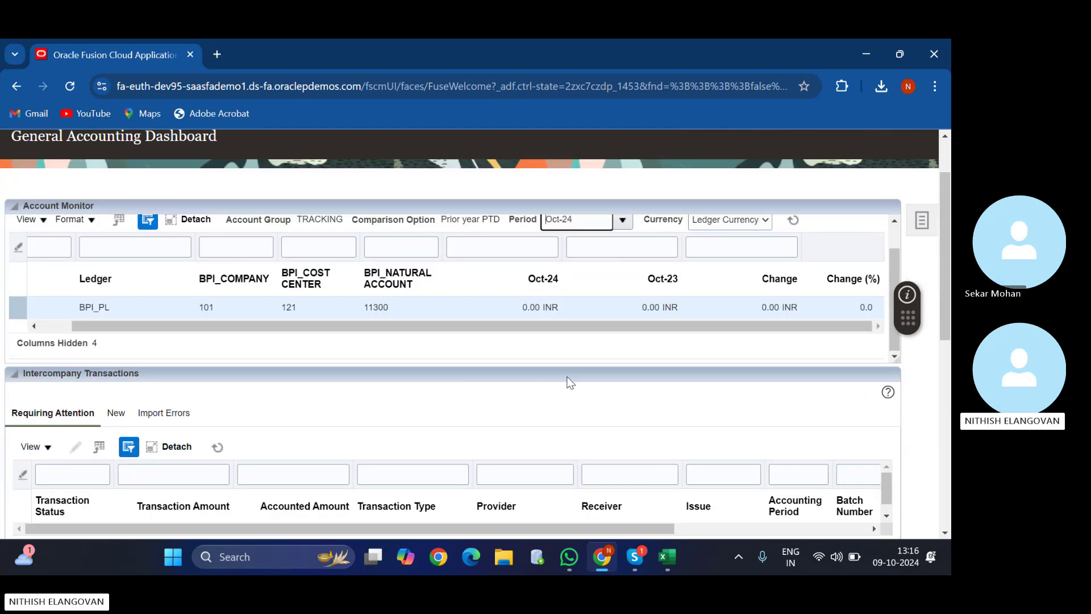
pyautogui.scroll(5, 568, 377)
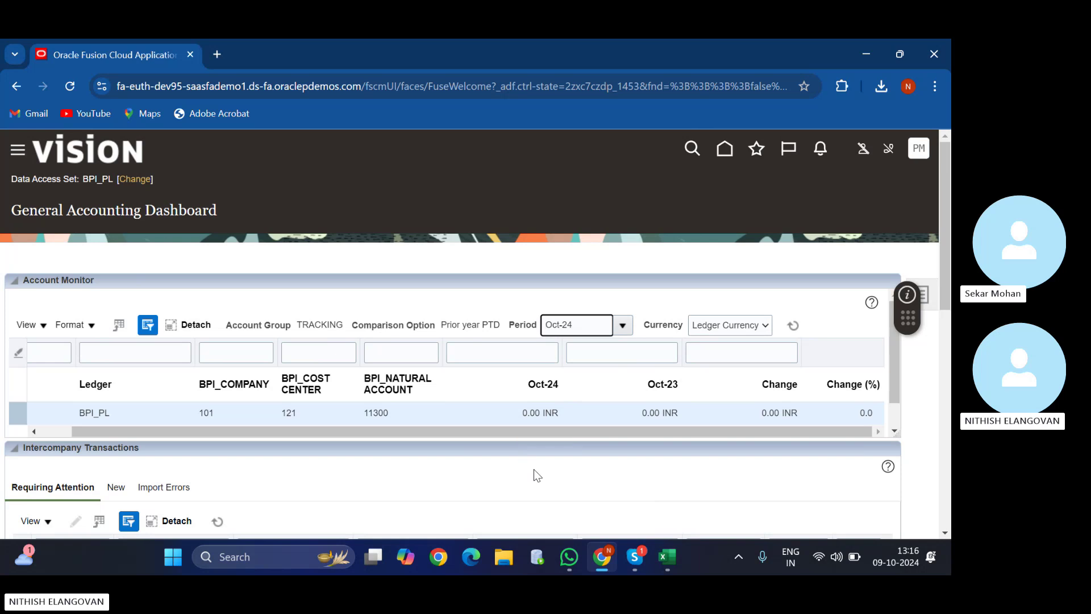
pyautogui.scroll(-1, 522, 398)
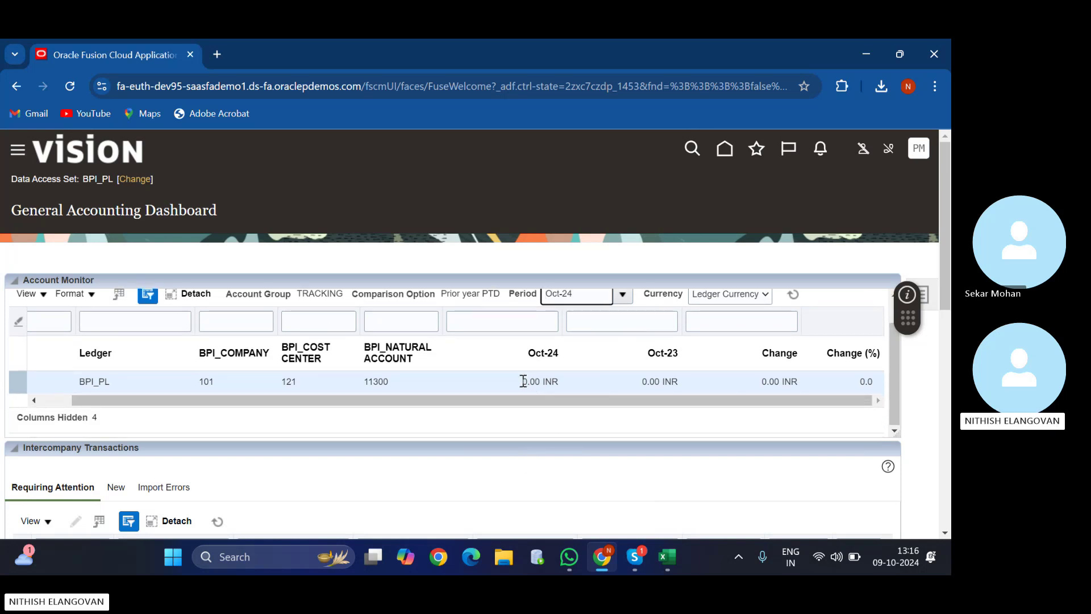
# Highlight the Oct-24 balance of 0.00 INR, then scroll down the dashboard.
pyautogui.moveTo(524, 382); pyautogui.dragTo(559, 382)
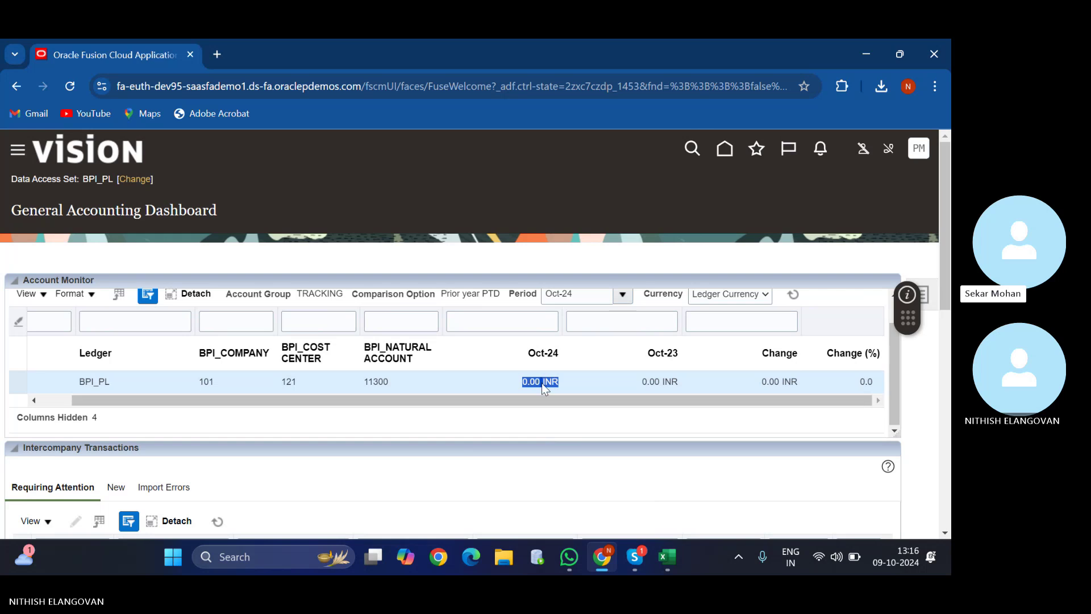
pyautogui.click(533, 383)
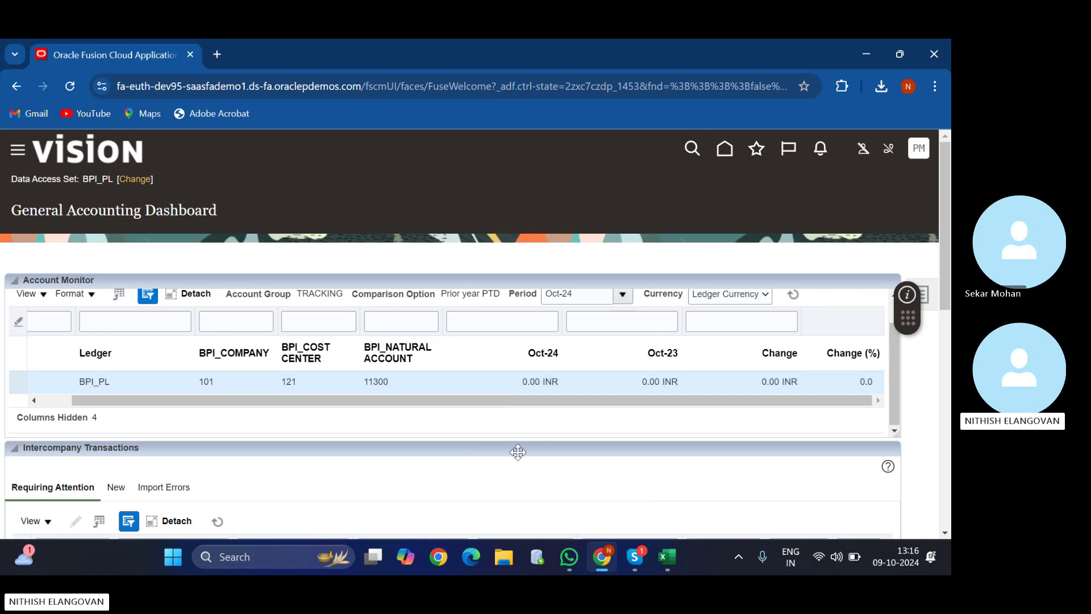
pyautogui.scroll(-2, 755, 324)
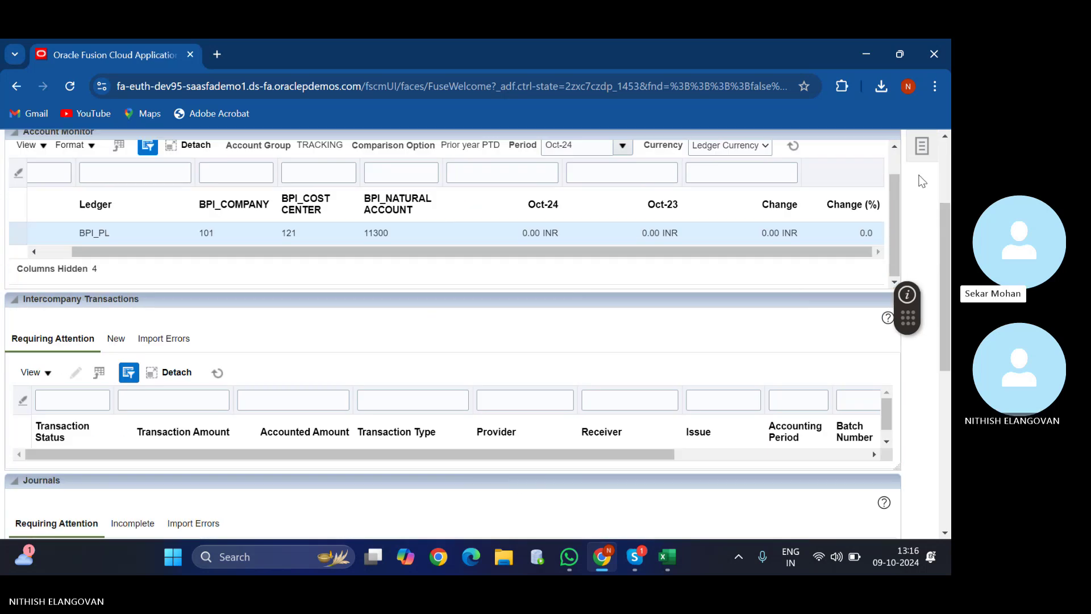
# Launch Inquire and Analyze Balances from the General Accounting Tasks panel.
pyautogui.click(923, 146)
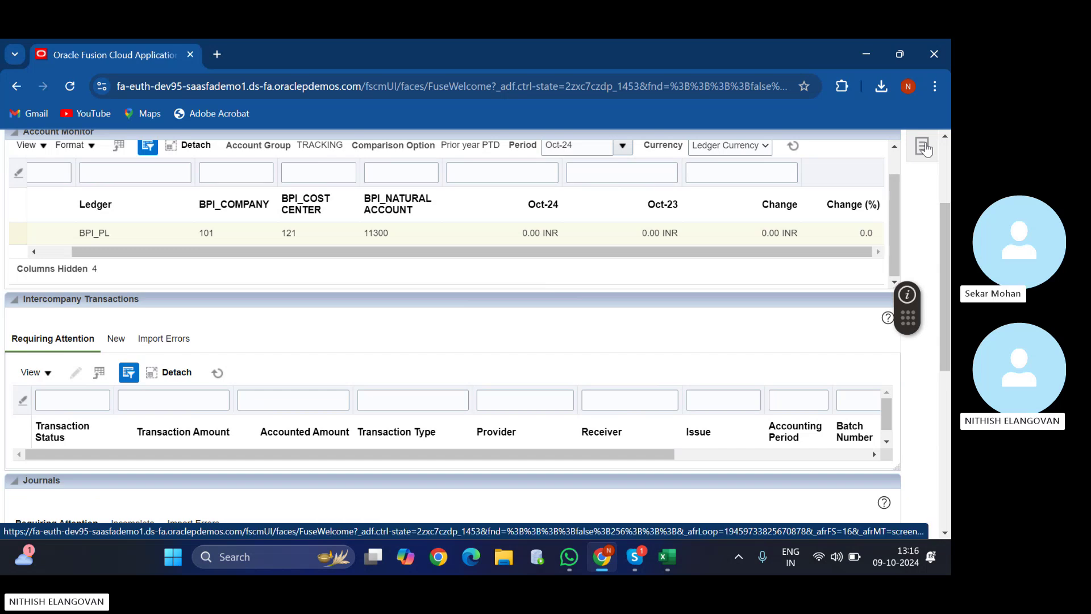
pyautogui.click(923, 149)
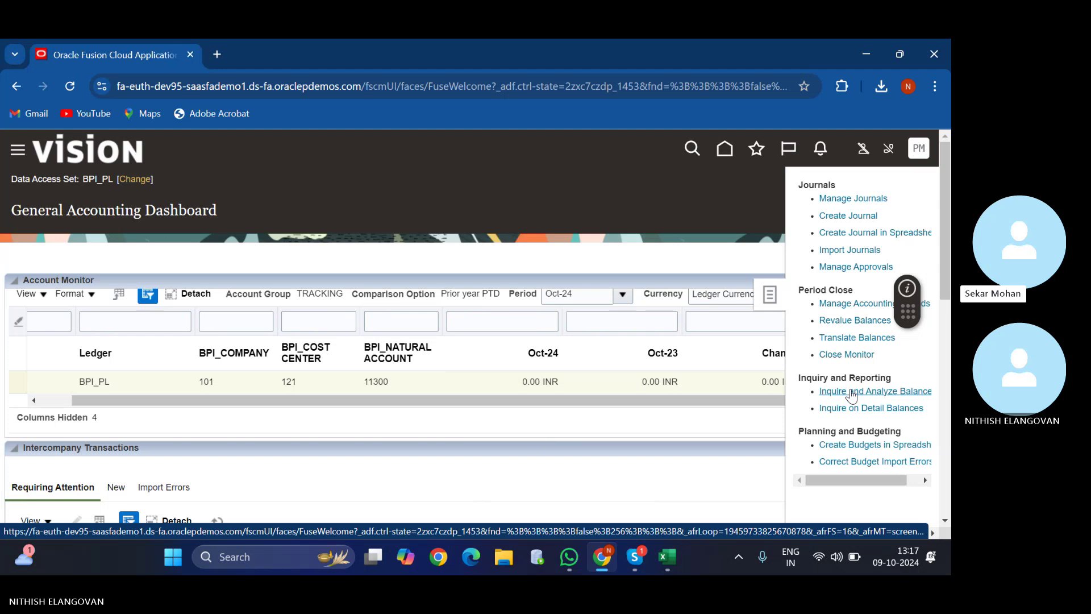
pyautogui.click(854, 392)
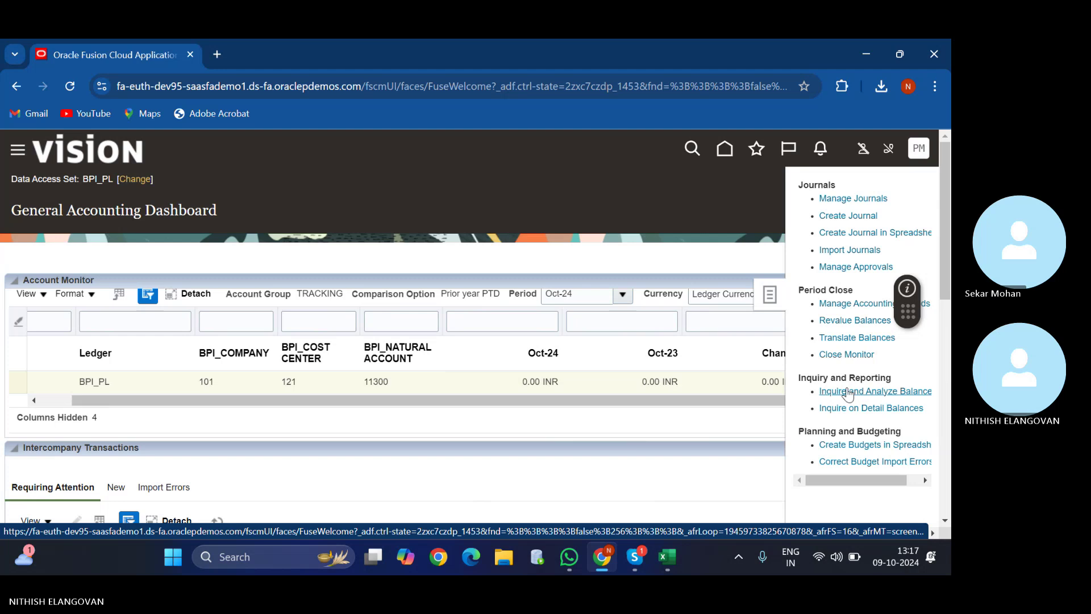
pyautogui.click(847, 392)
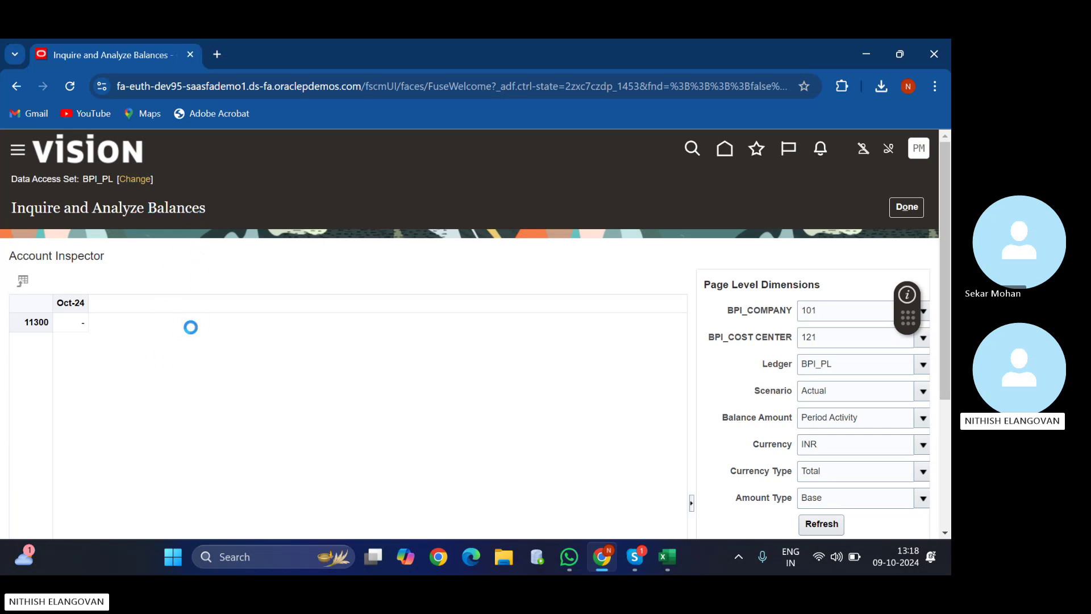
# Move BPI_COST CENTER 121 and Ledger BPI_PL into the grid header, then select the 11300 Oct-24 balance cell.
pyautogui.click(821, 310)
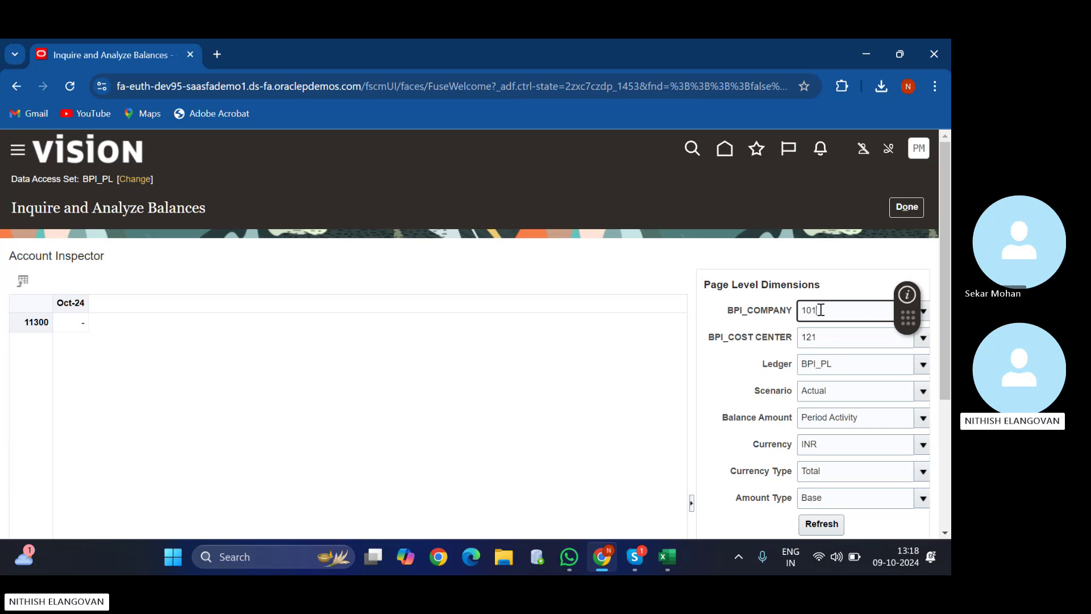
pyautogui.moveTo(821, 309); pyautogui.dragTo(25, 310)
pyautogui.moveTo(840, 337); pyautogui.dragTo(78, 297)
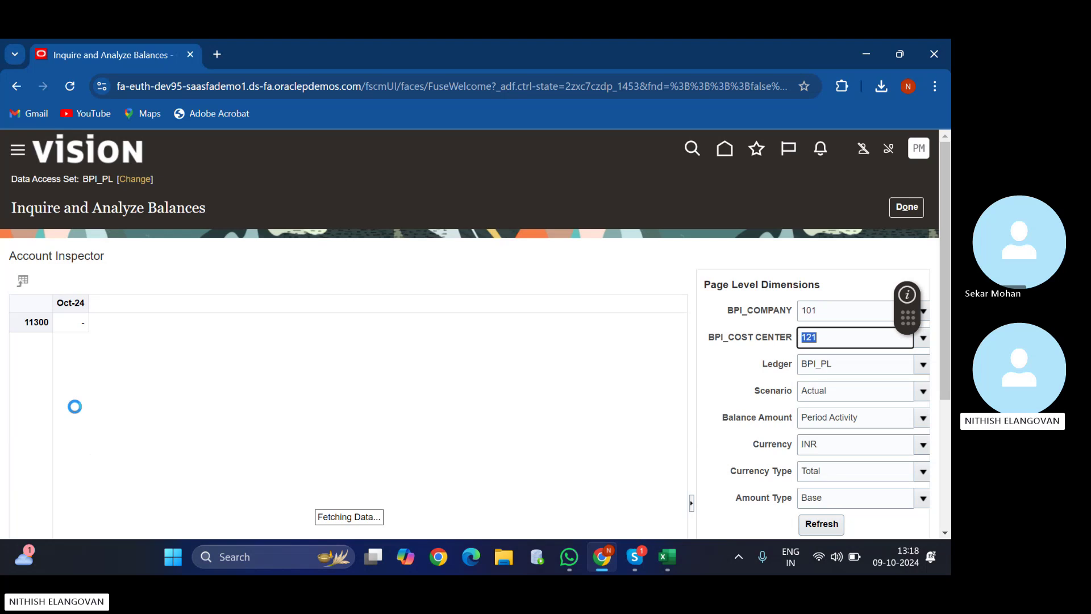
pyautogui.scroll(-3, 77, 337)
pyautogui.scroll(1, 103, 319)
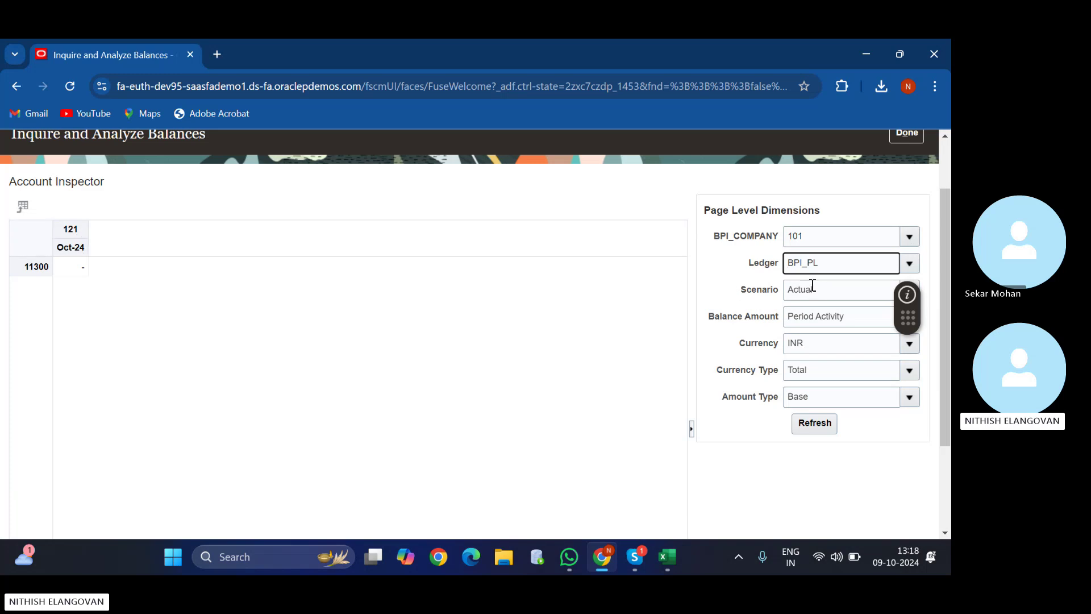
pyautogui.moveTo(821, 263); pyautogui.dragTo(77, 237)
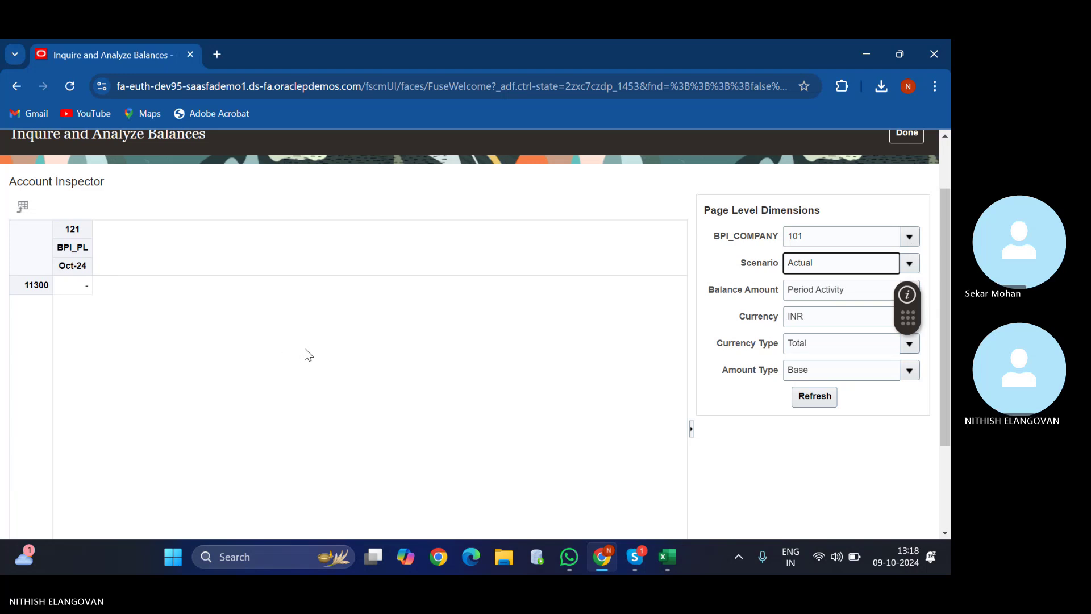
pyautogui.click(83, 286)
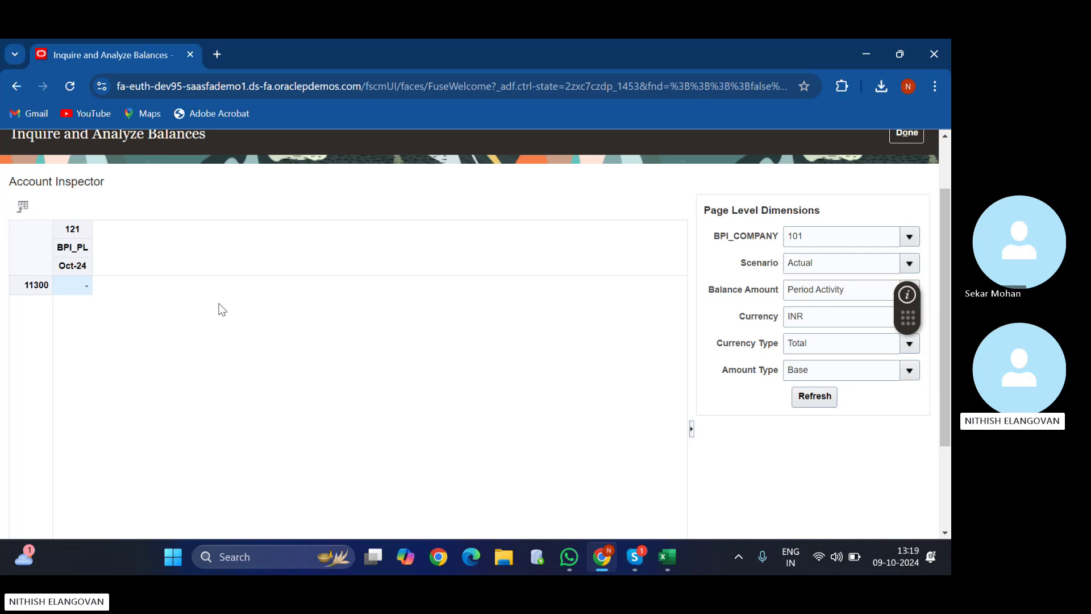
pyautogui.scroll(2, 219, 306)
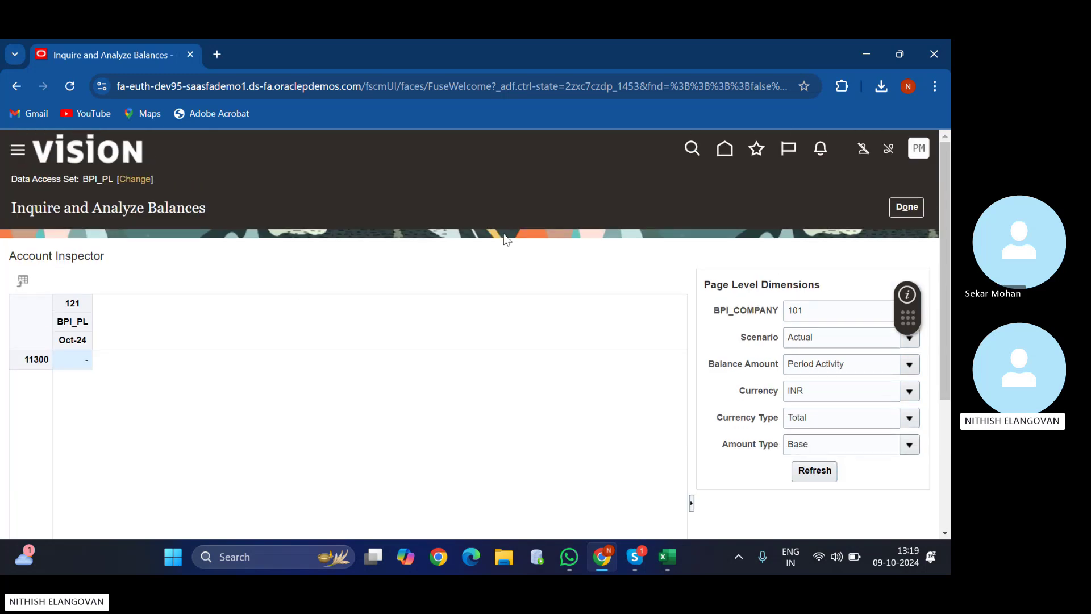
# Leave the balance inquiry for the General Accounting home page, then bring the Skype training call forward.
pyautogui.click(899, 206)
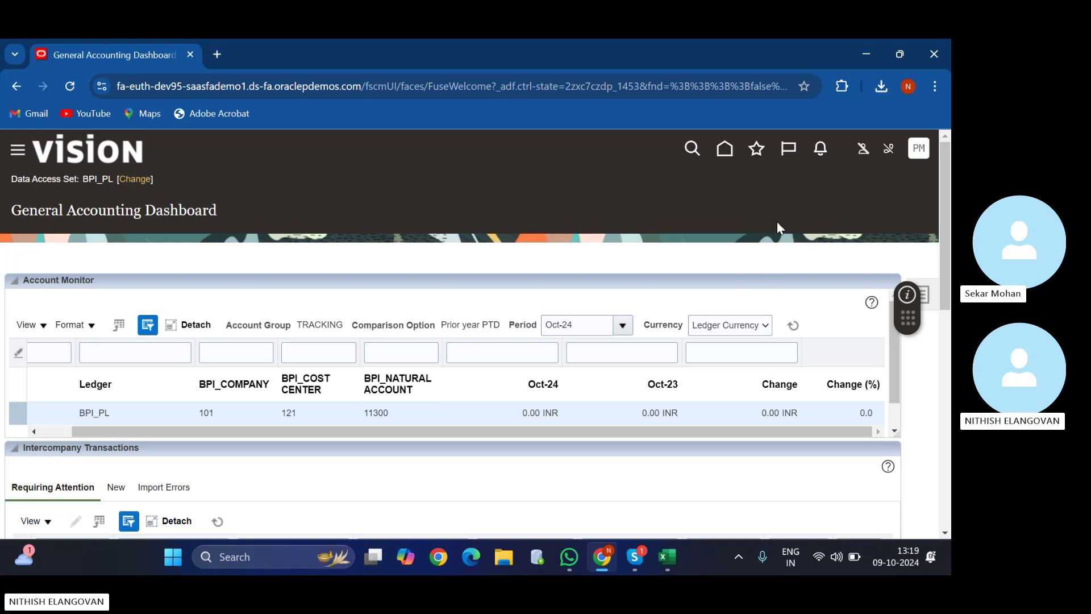
pyautogui.click(724, 149)
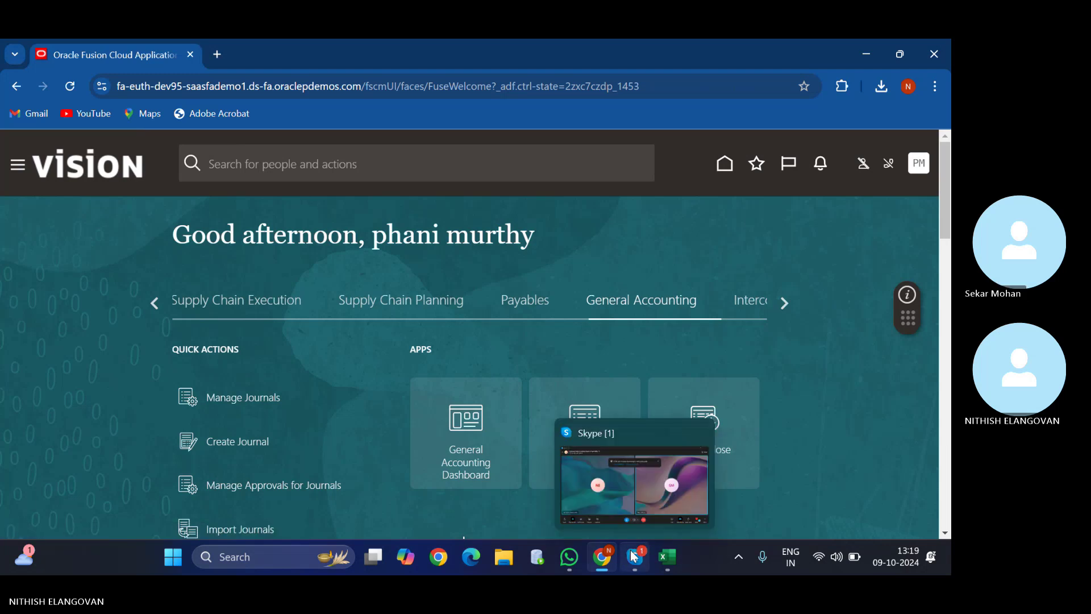
pyautogui.moveTo(607, 560)
pyautogui.click(631, 558)
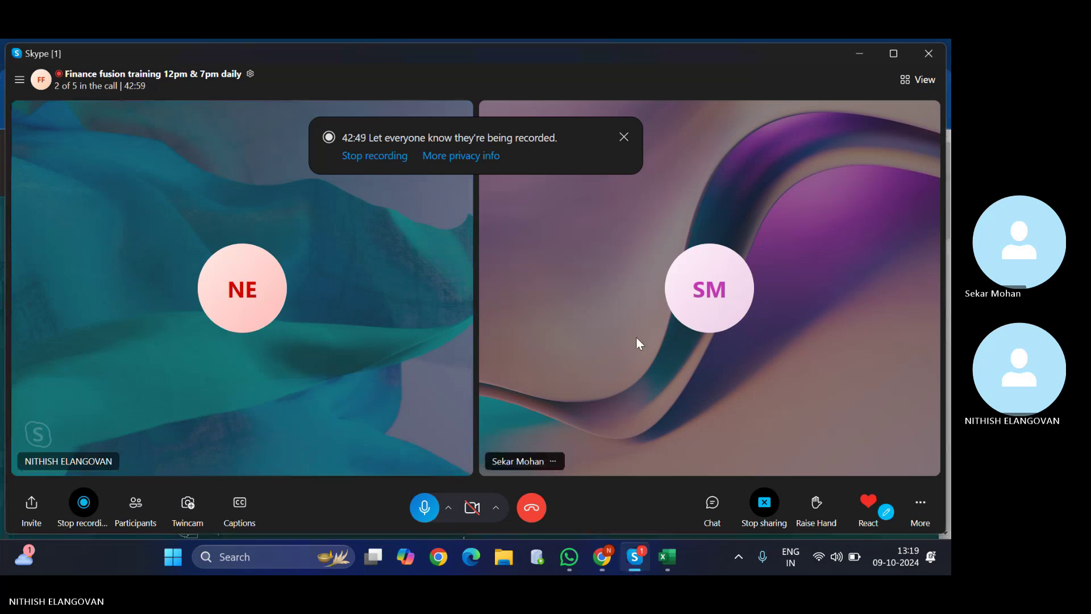